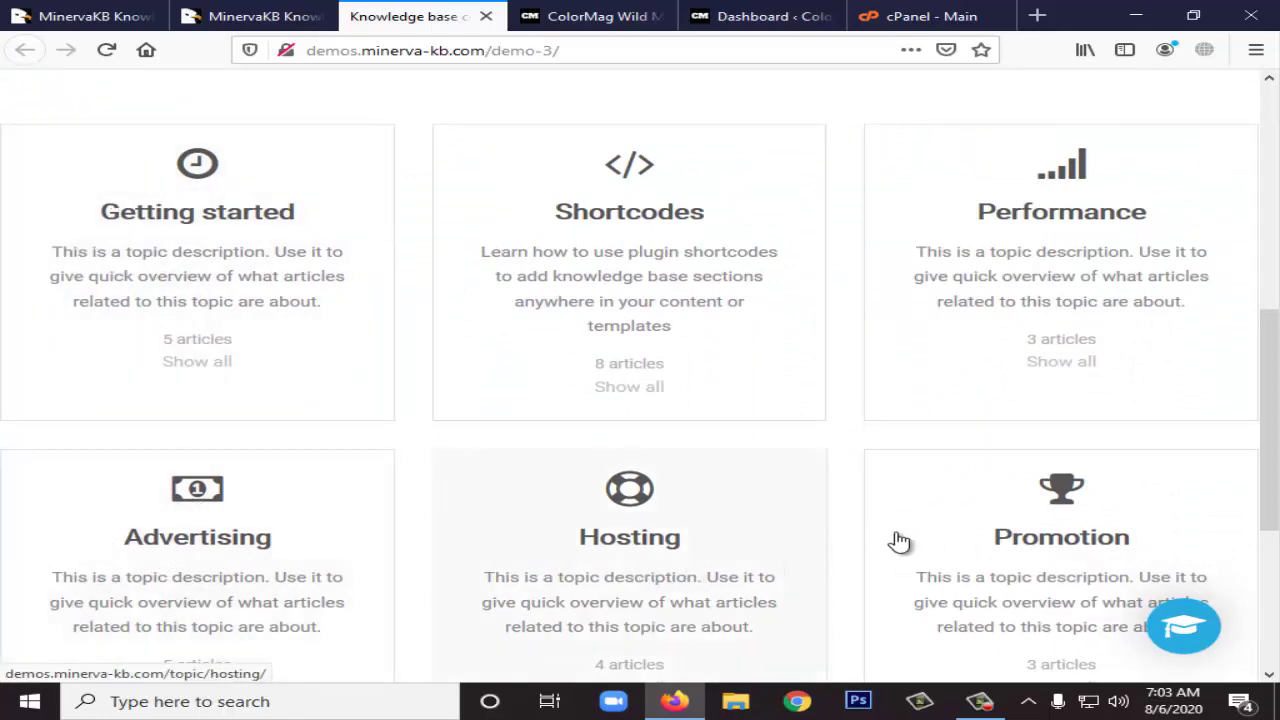
- Examine the Hosting topic and its "Introduction to PHP" article in the MinervaKB demo knowledge base
scroll(894, 540, "down", 3)
left_click(620, 355)
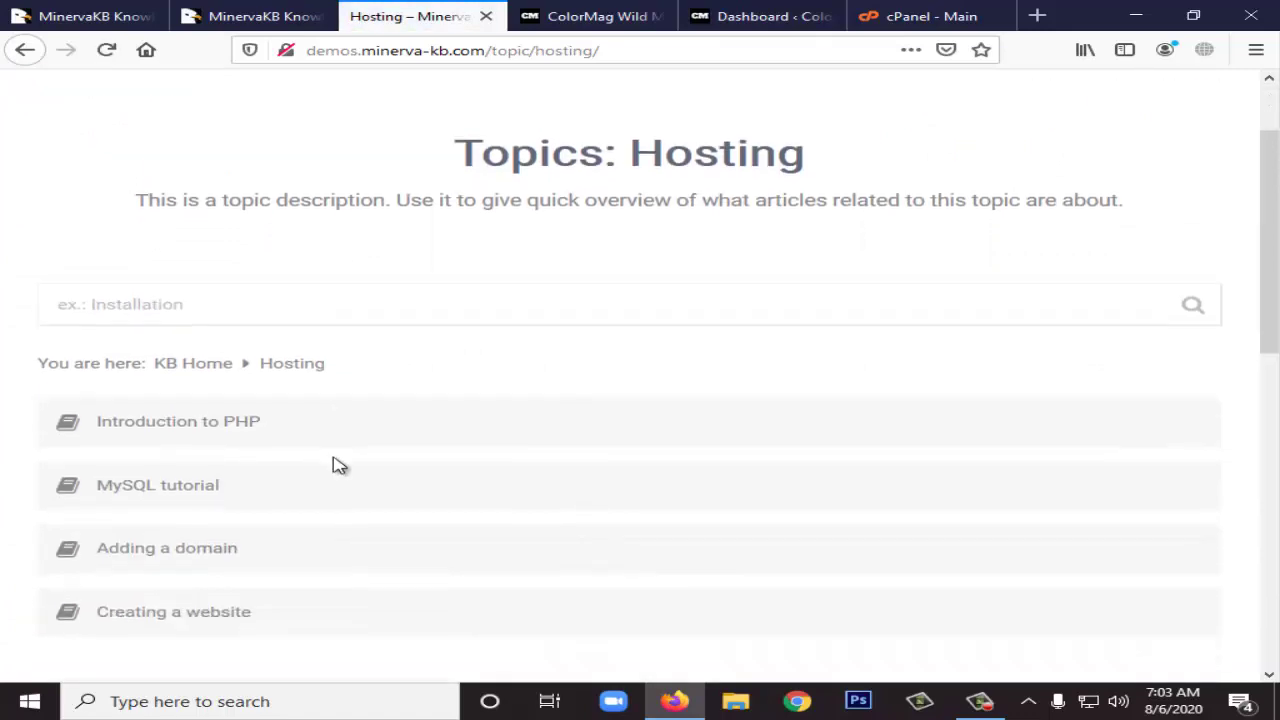
scroll(320, 440, "down", 1)
left_click(125, 350)
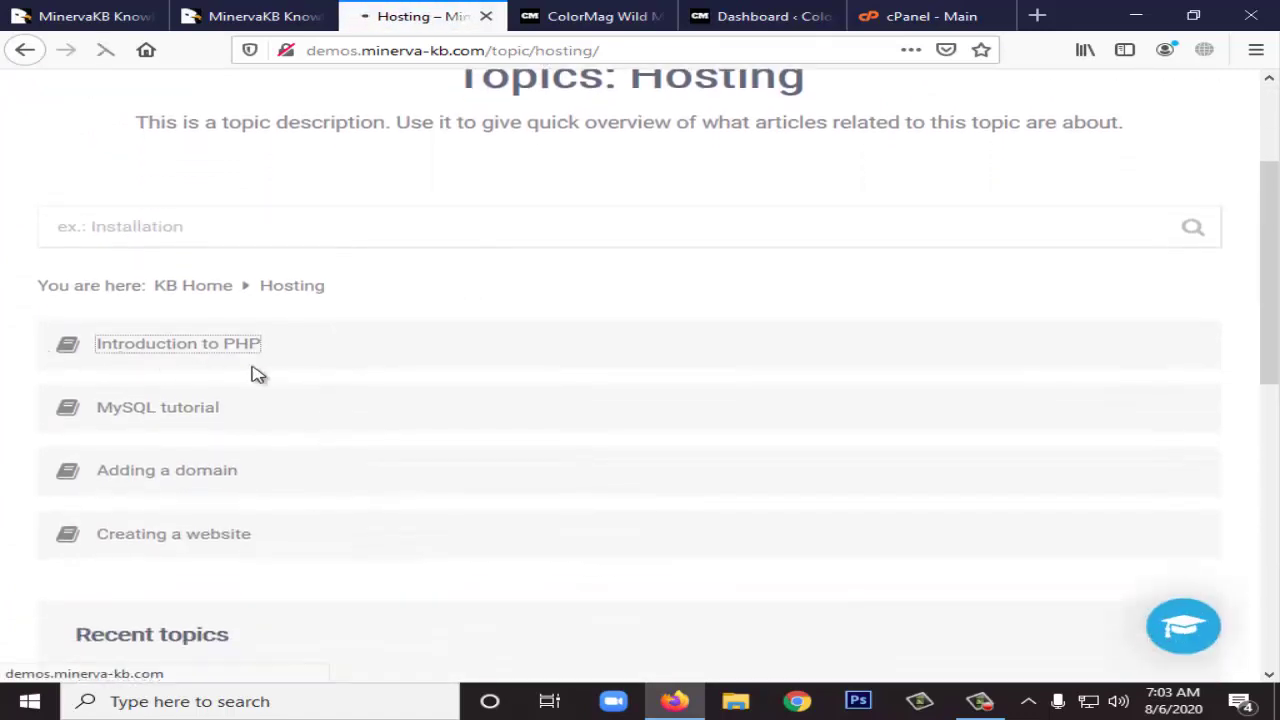
scroll(428, 366, "down", 5)
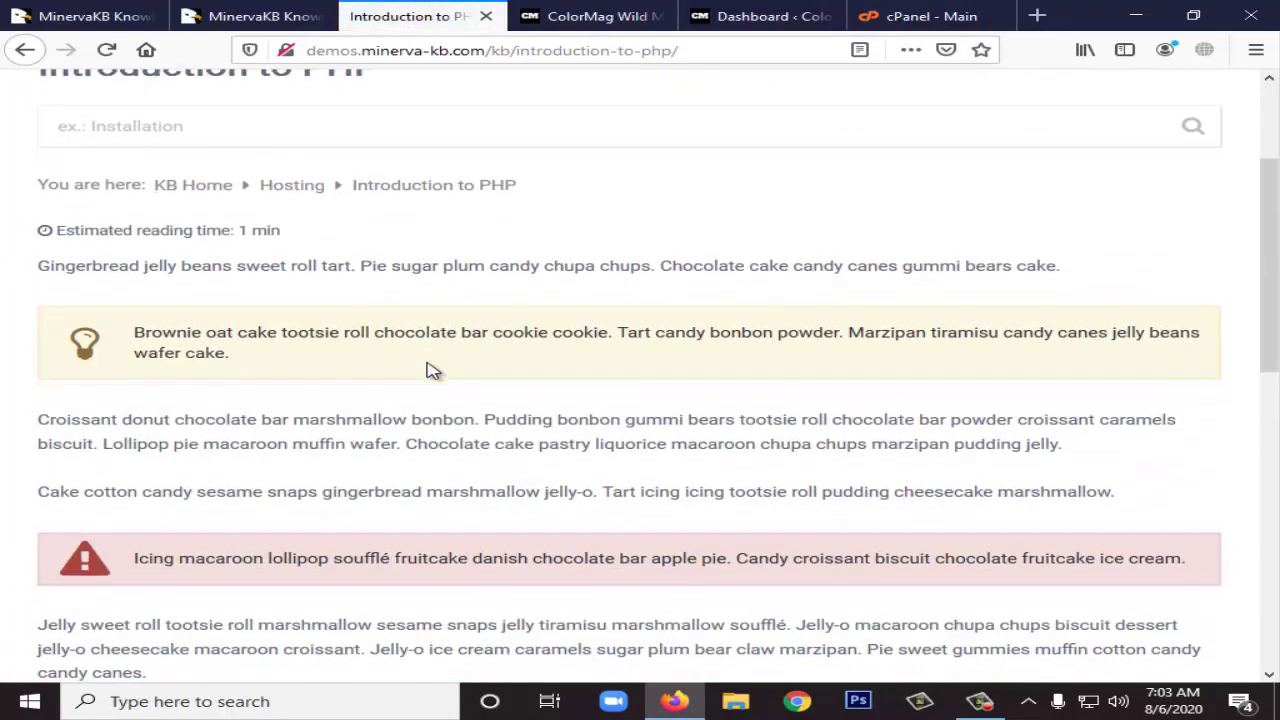
scroll(465, 405, "up", 5)
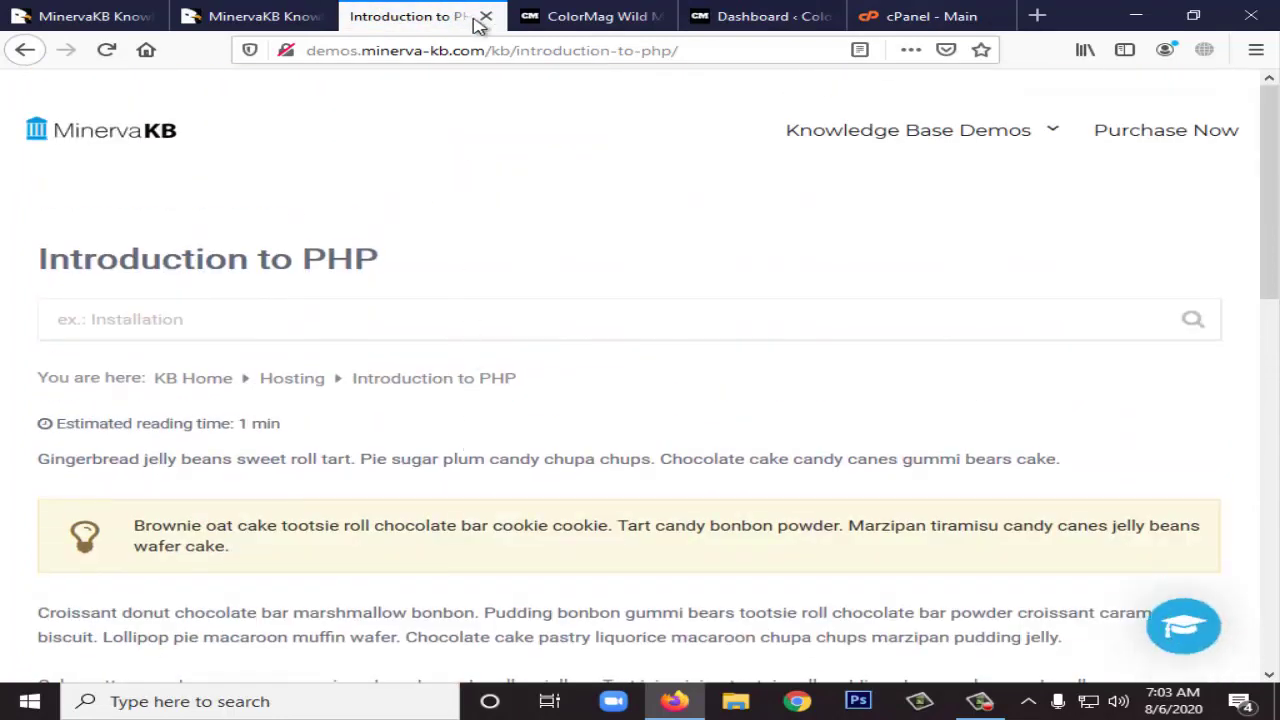
- Activate the MinervaKB Knowledge Base for WordPress with Analytics plugin in the careerschool.xyz WordPress admin
left_click(65, 8)
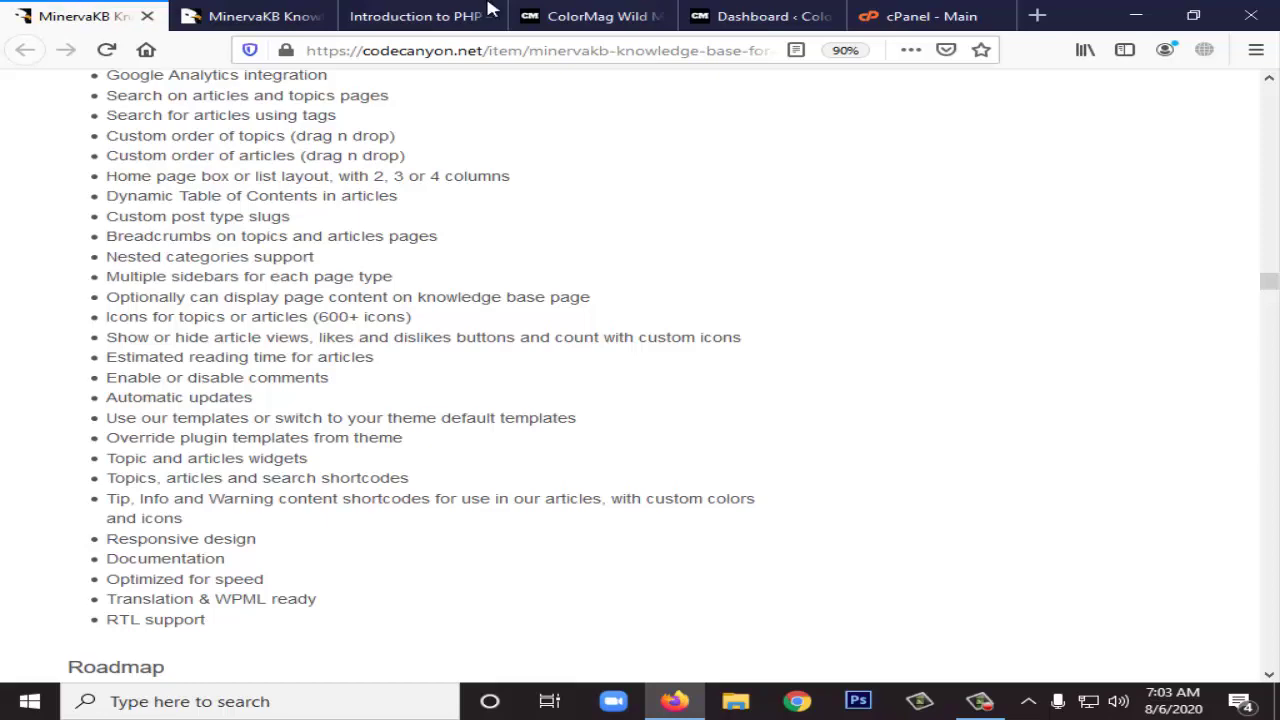
left_click(582, 14)
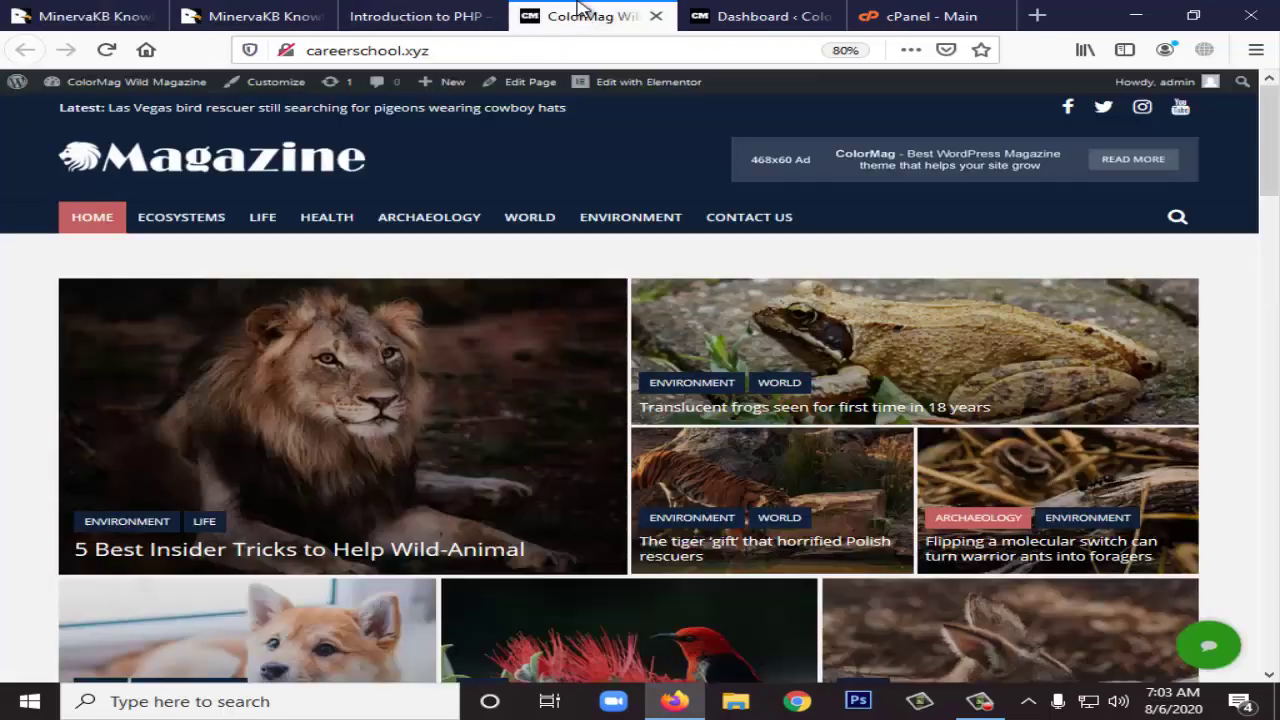
left_click(760, 16)
scroll(60, 430, "down", 3)
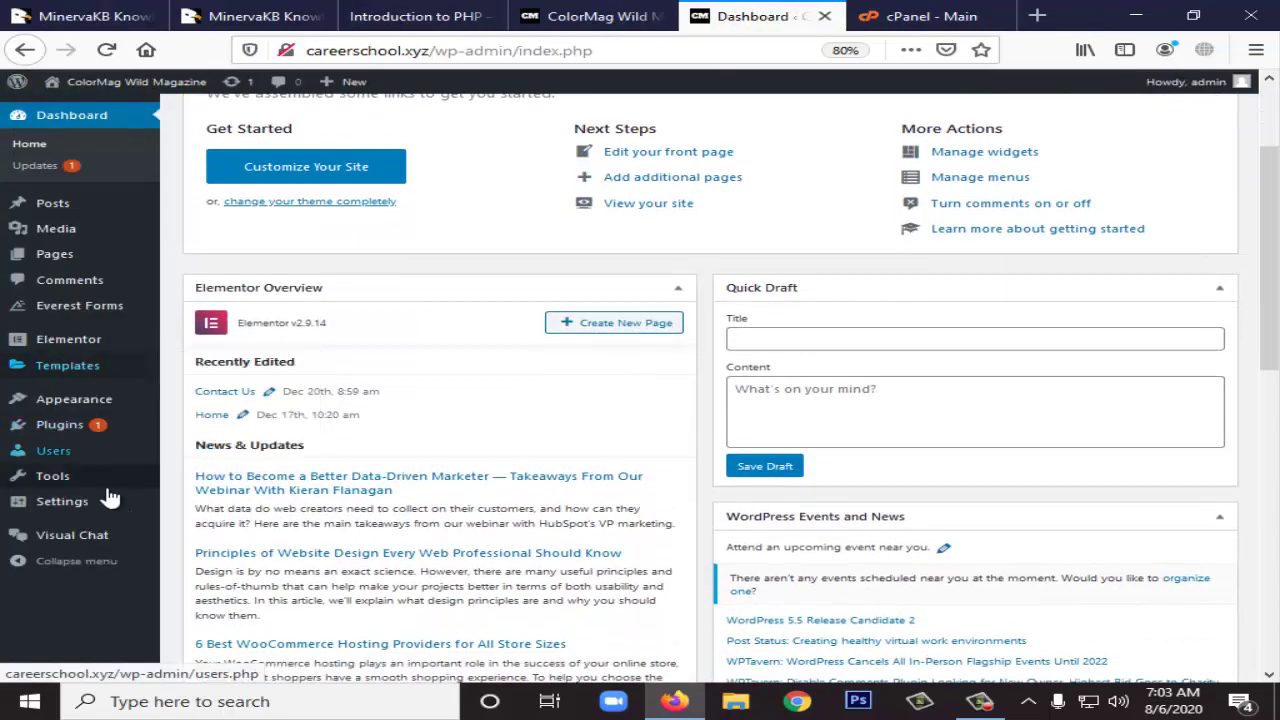
mouse_move(138, 437)
left_click(205, 427)
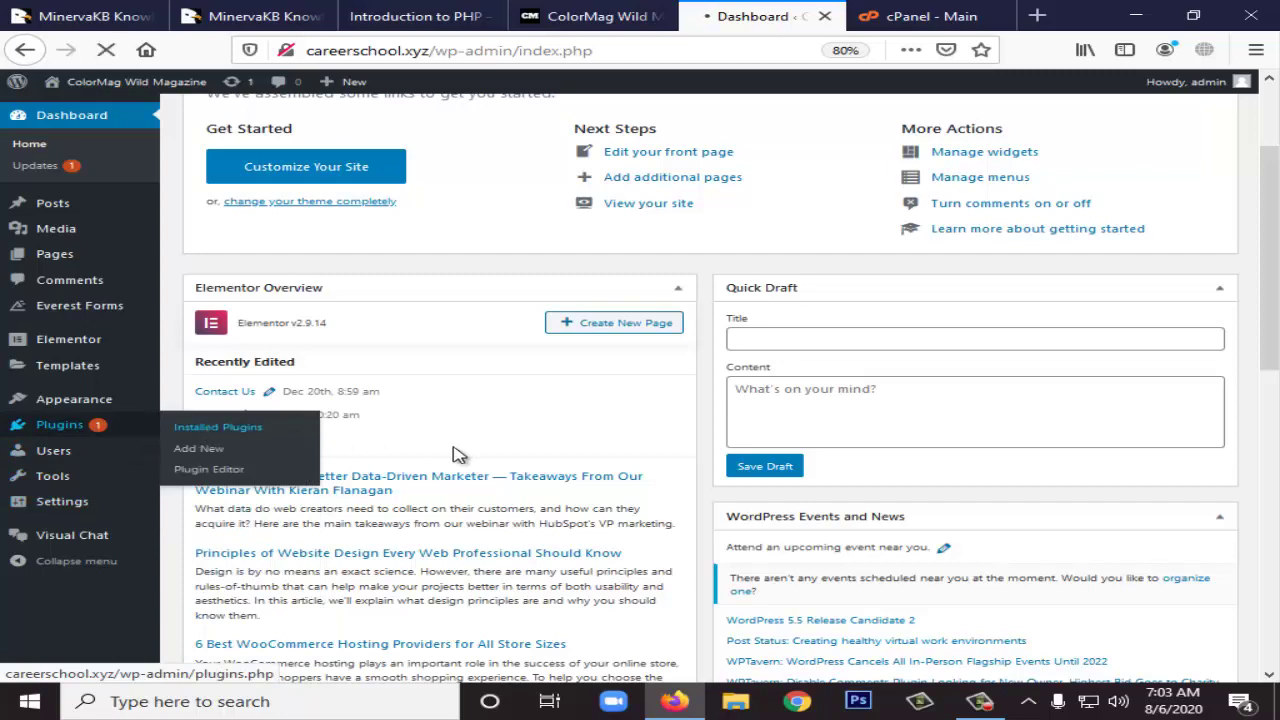
scroll(455, 455, "down", 6)
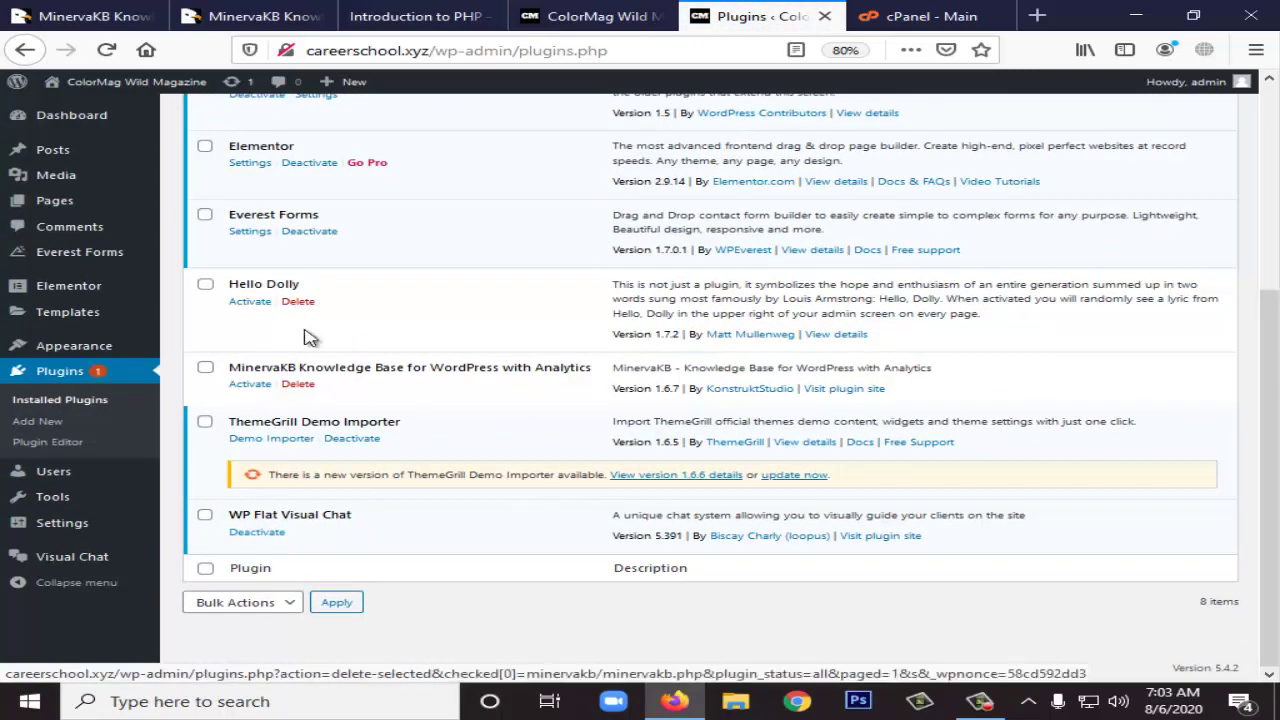
left_click(260, 384)
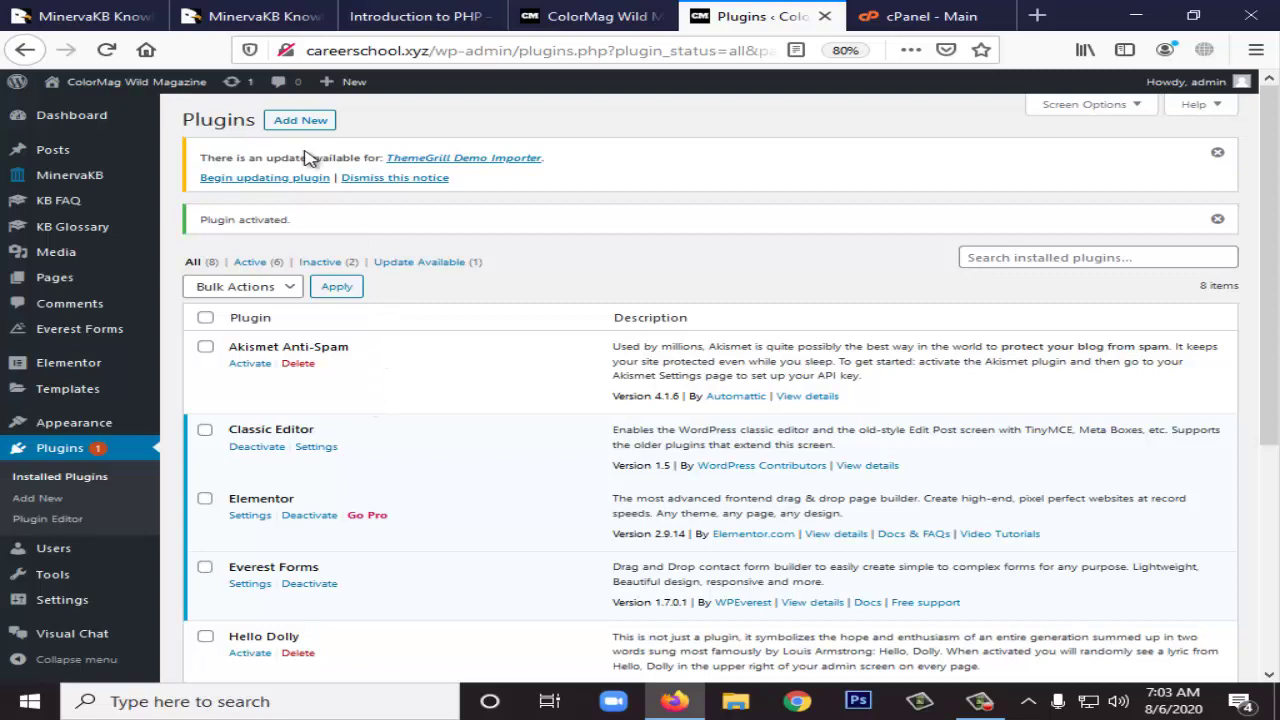
- Dismiss the ThemeGrill Demo Importer update notice and check the MinervaKB entry among the installed plugins
left_click(414, 178)
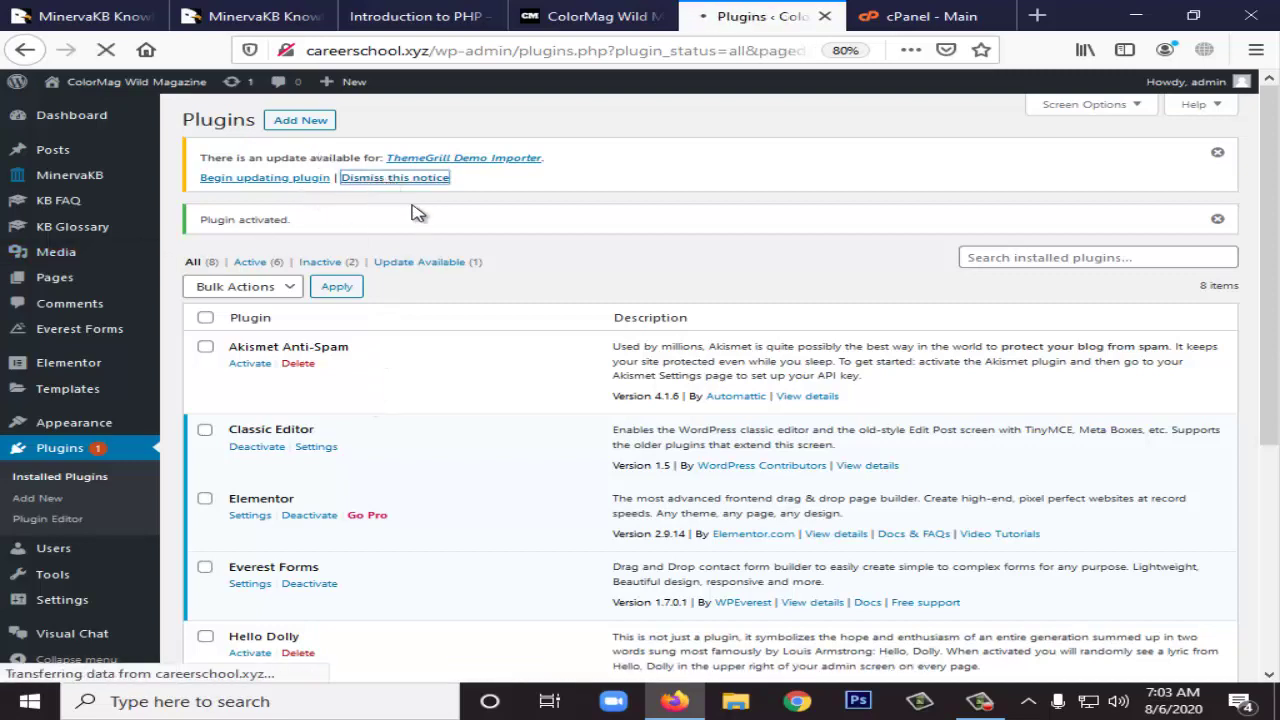
scroll(250, 230, "down", 5)
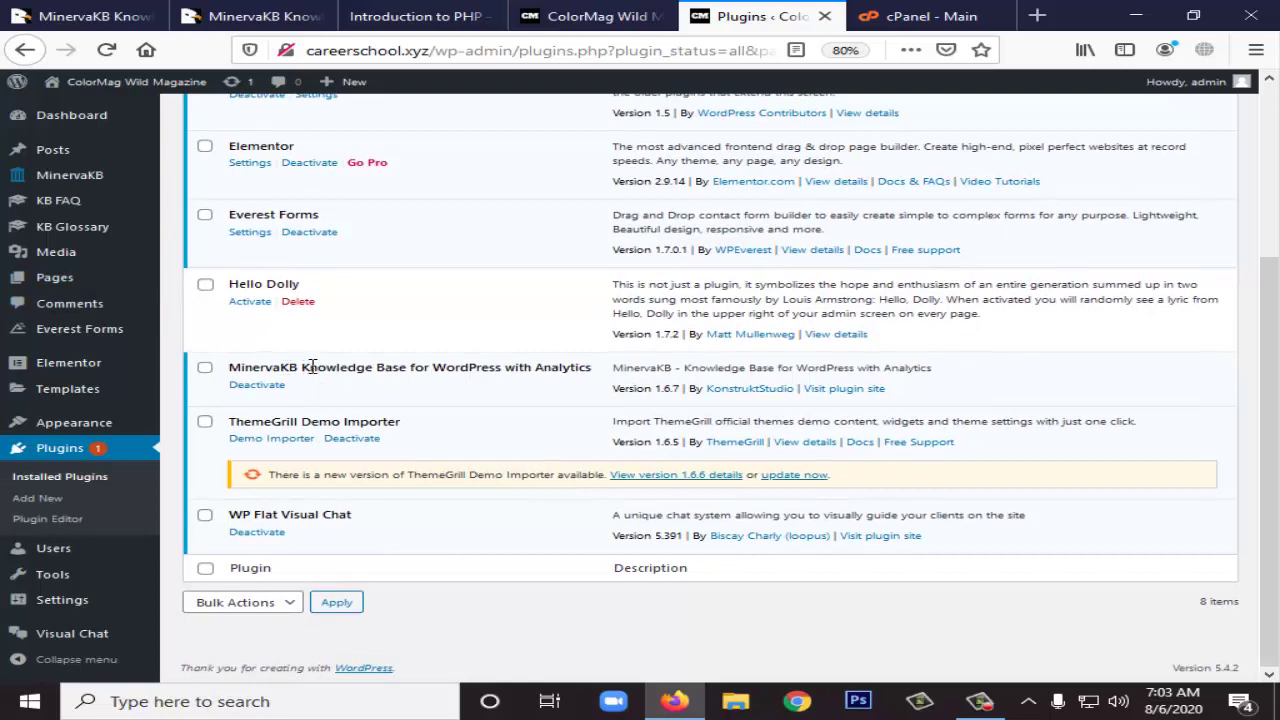
scroll(300, 370, "up", 5)
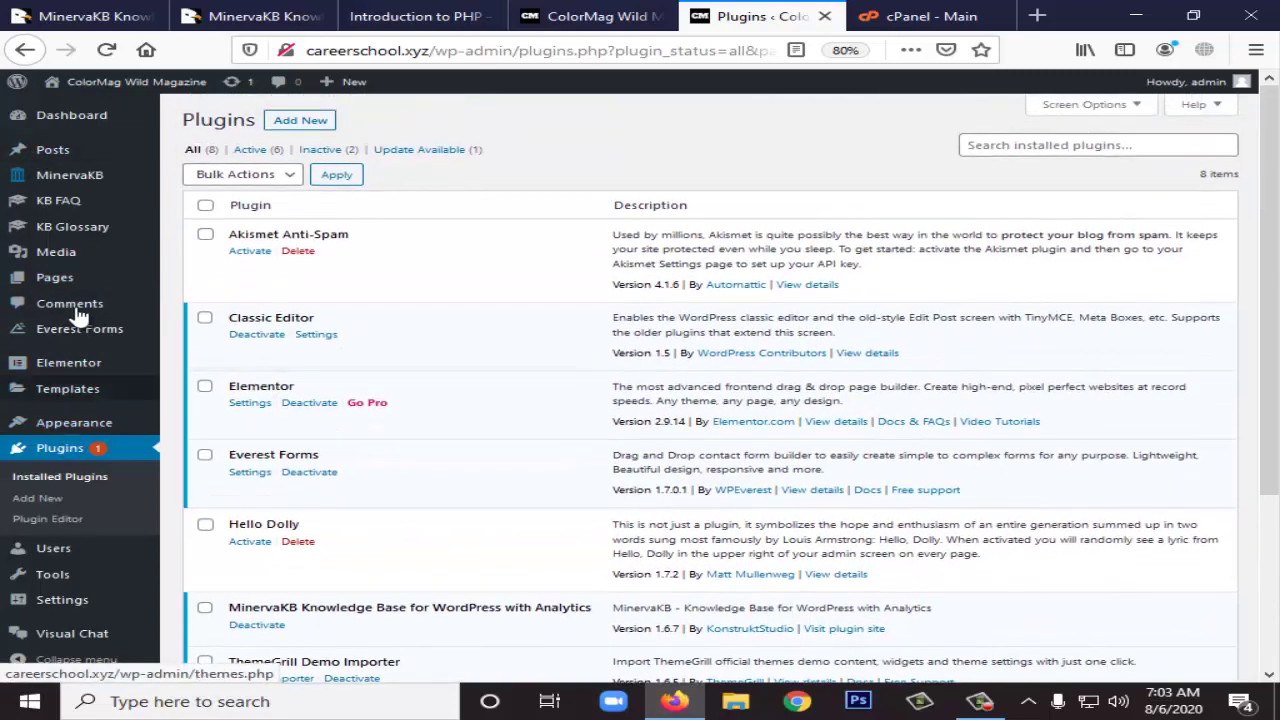
- Create a new WordPress page titled "KB" and publish it
mouse_move(115, 255)
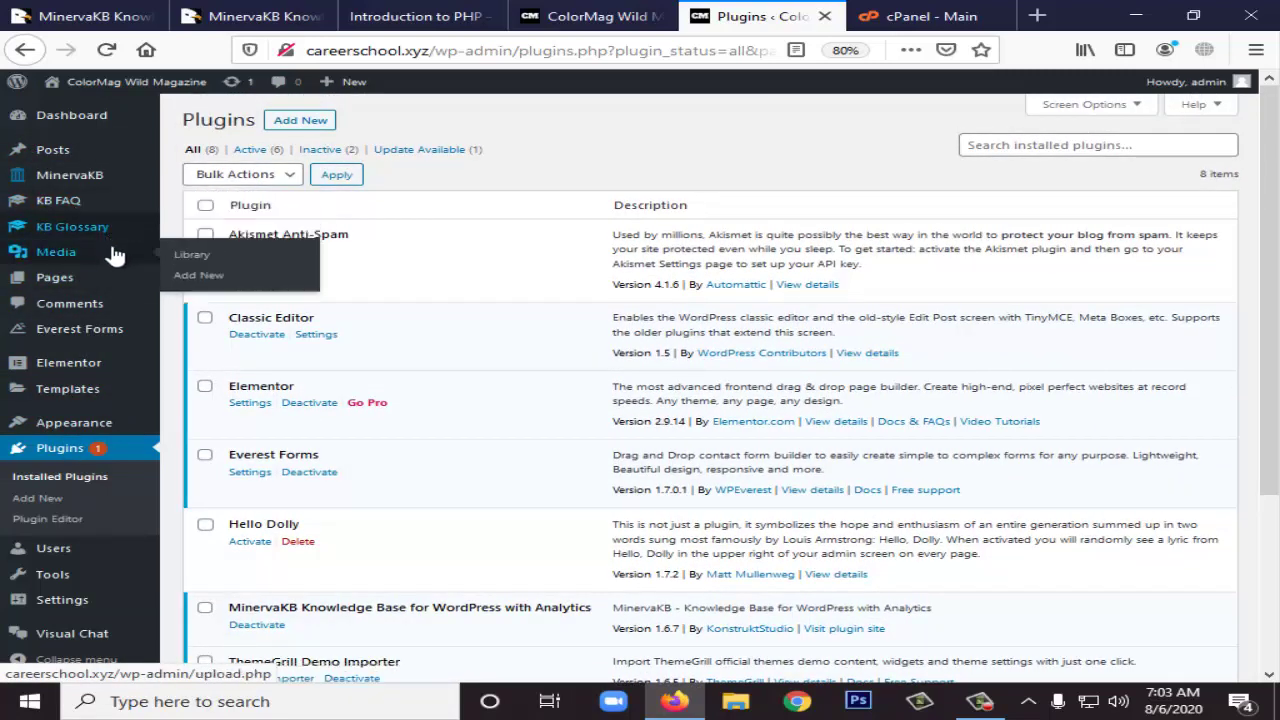
mouse_move(109, 232)
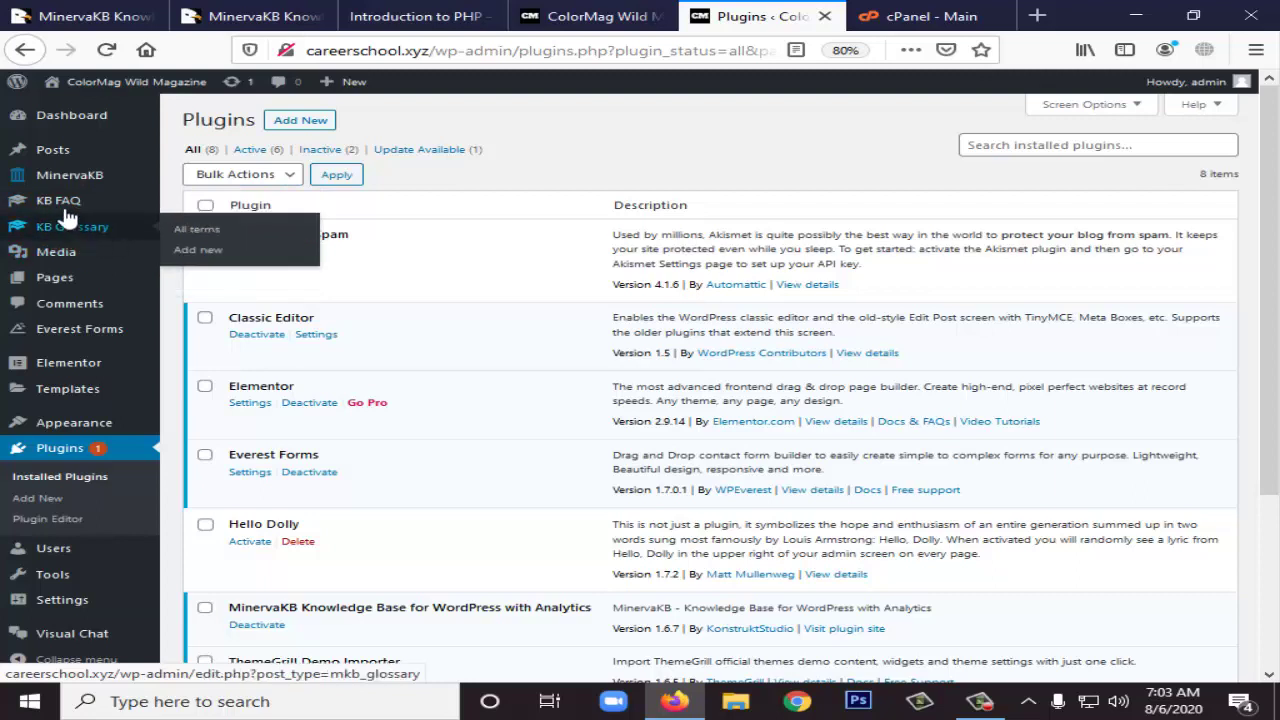
mouse_move(88, 177)
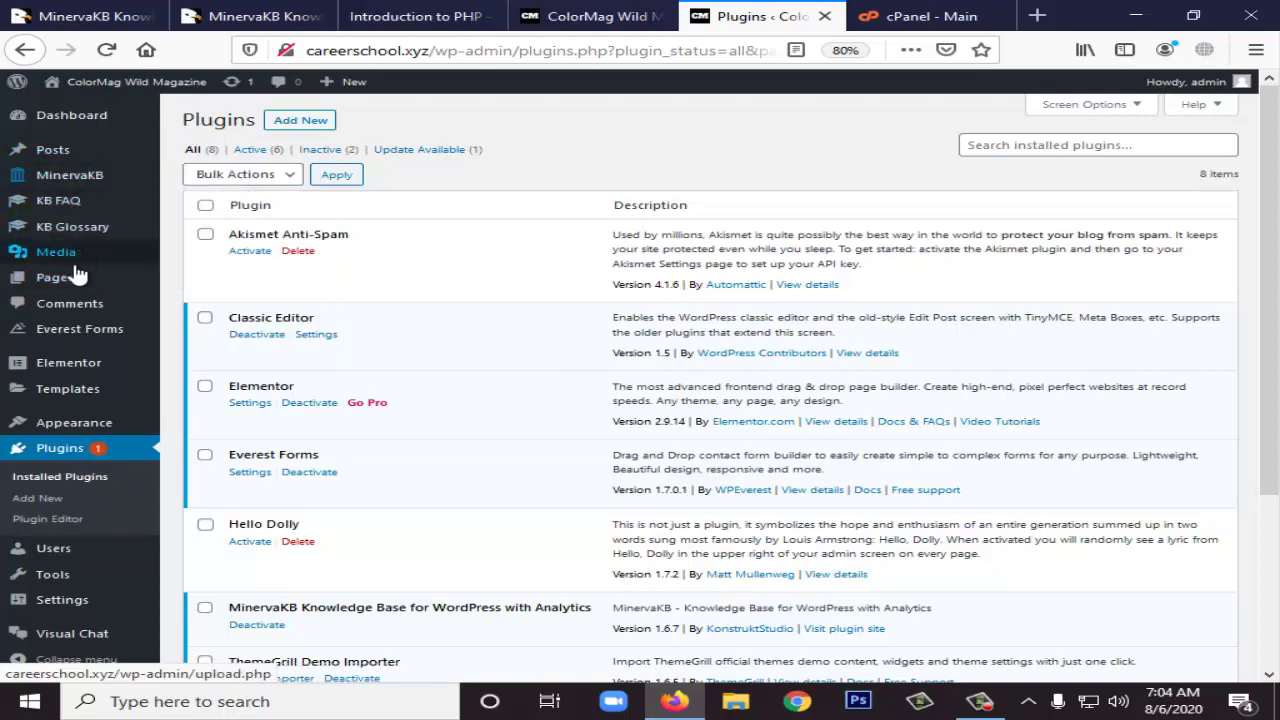
left_click(203, 302)
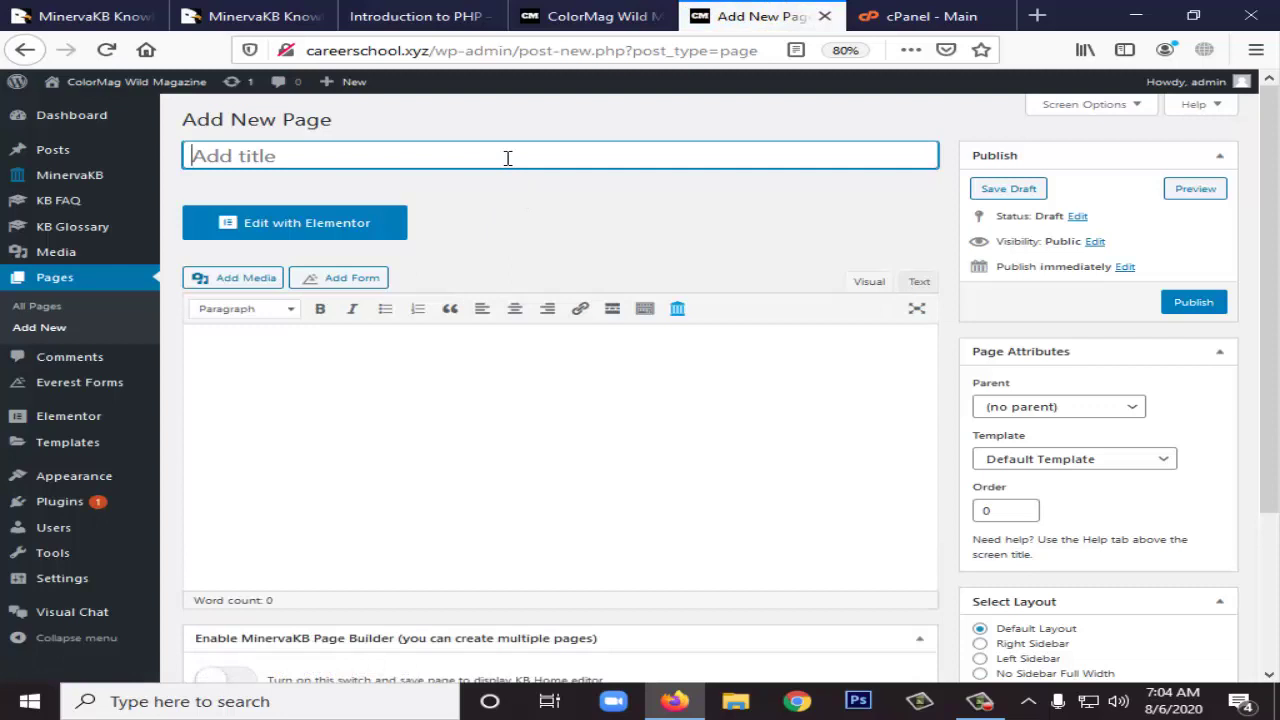
type("KB")
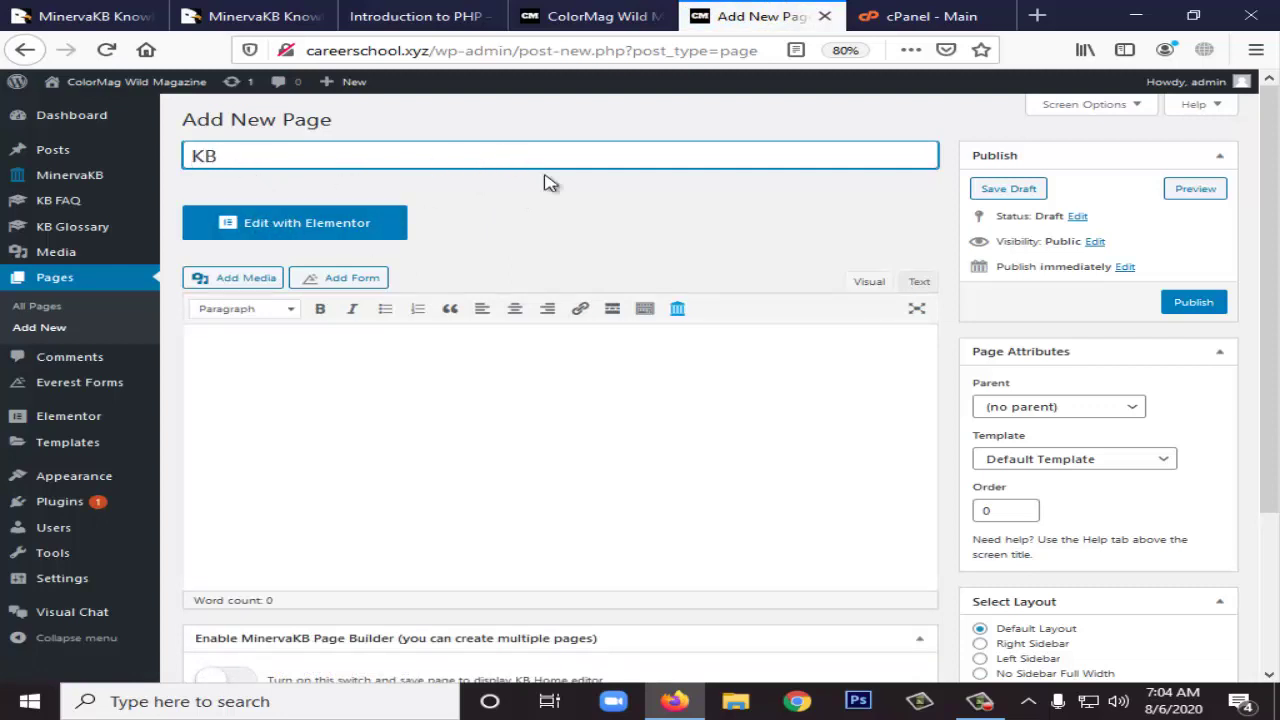
scroll(803, 277, "down", 3)
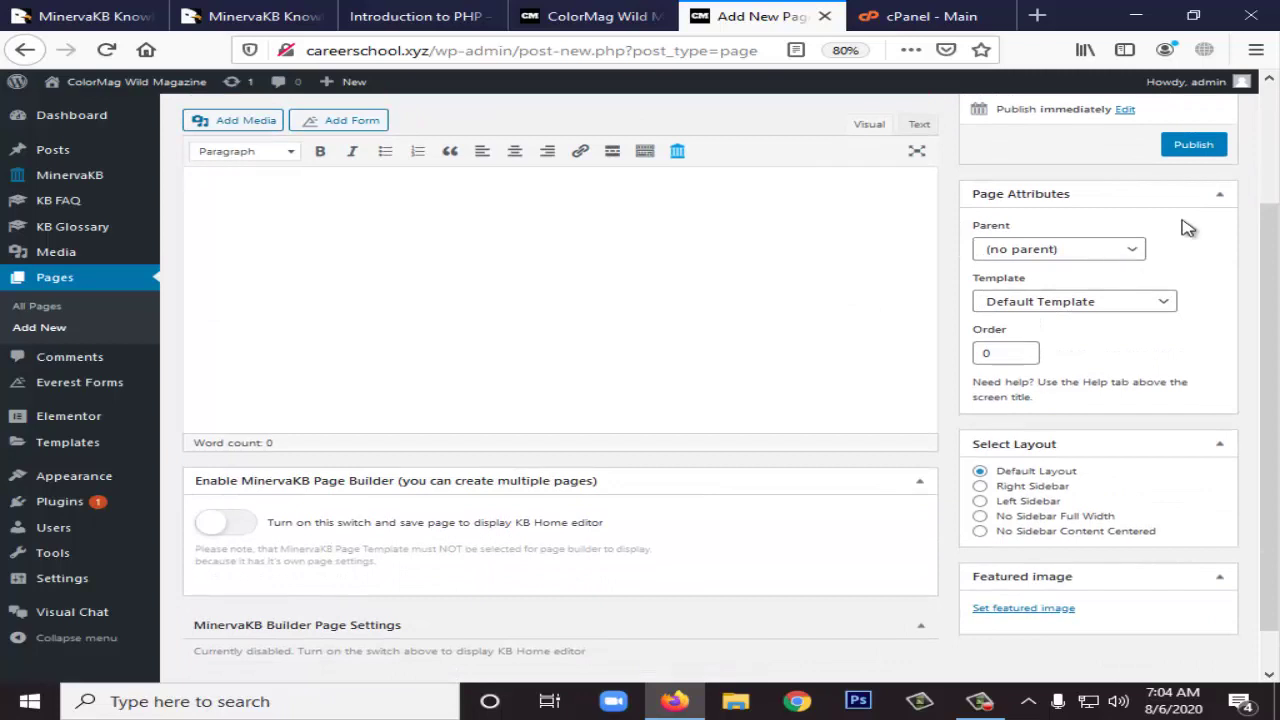
left_click(1192, 144)
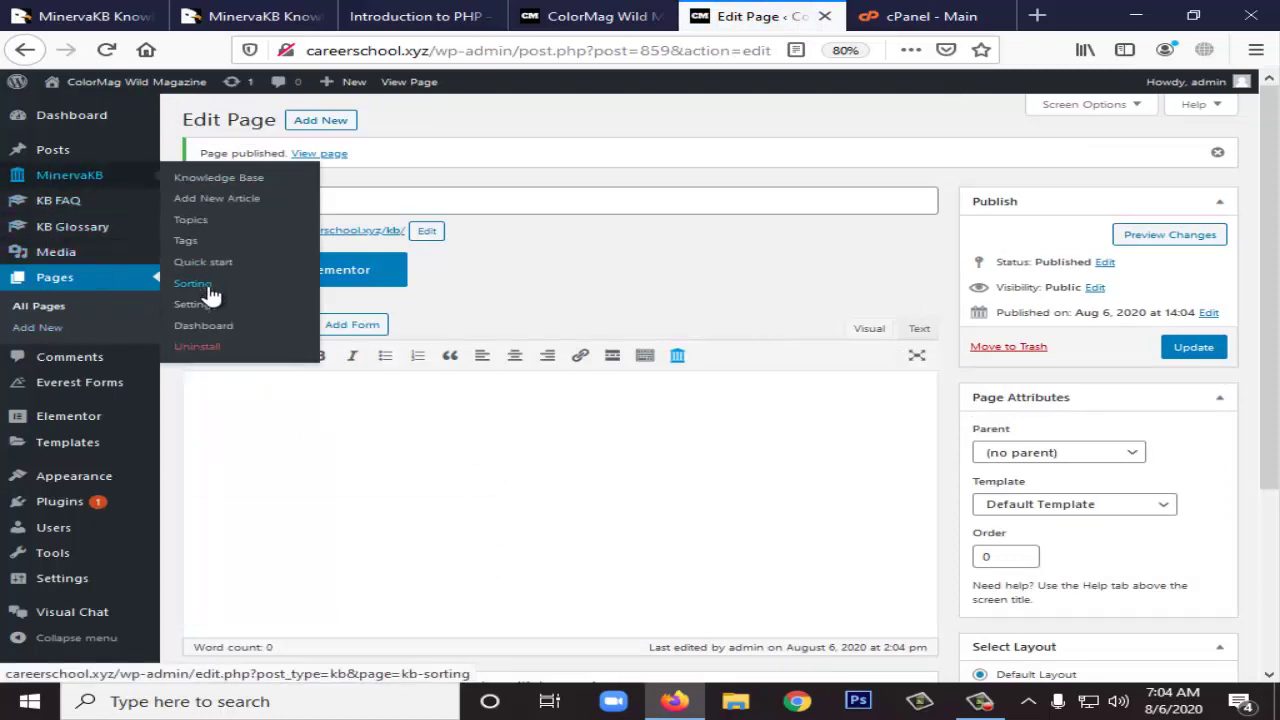
- Examine the MinervaKB sorting settings for both articles and topics
left_click(210, 293)
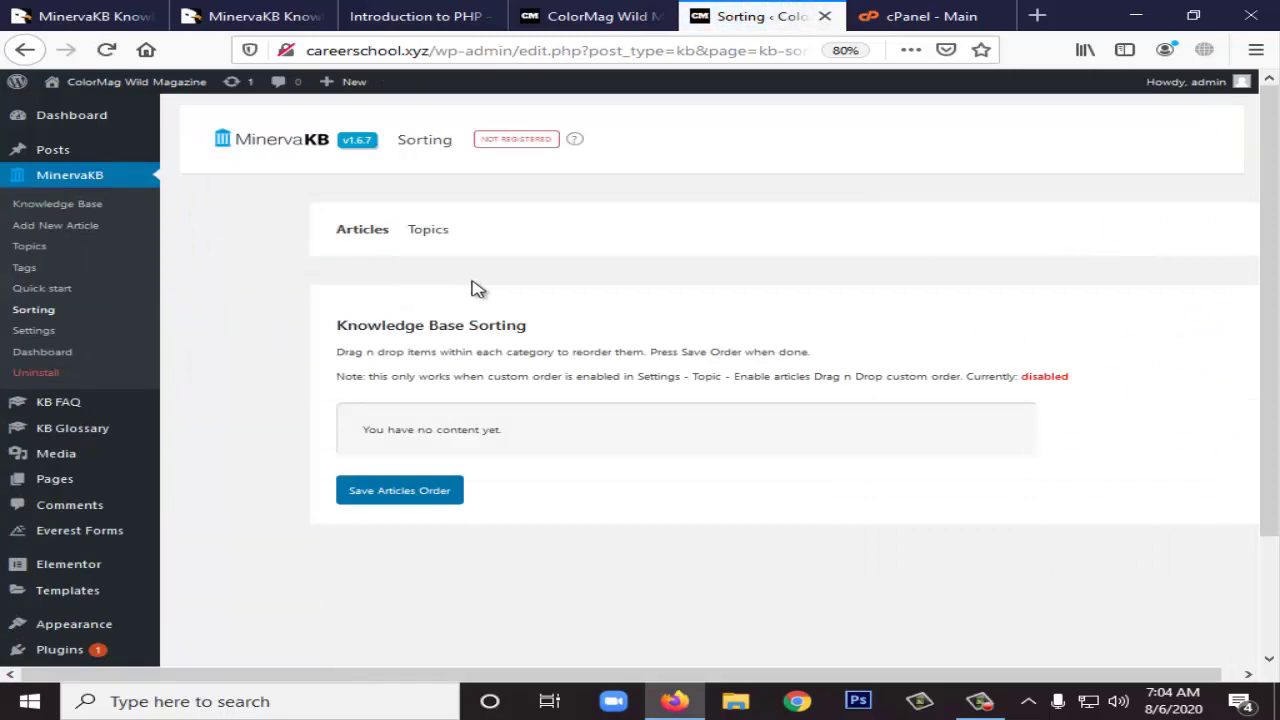
scroll(460, 300, "down", 2)
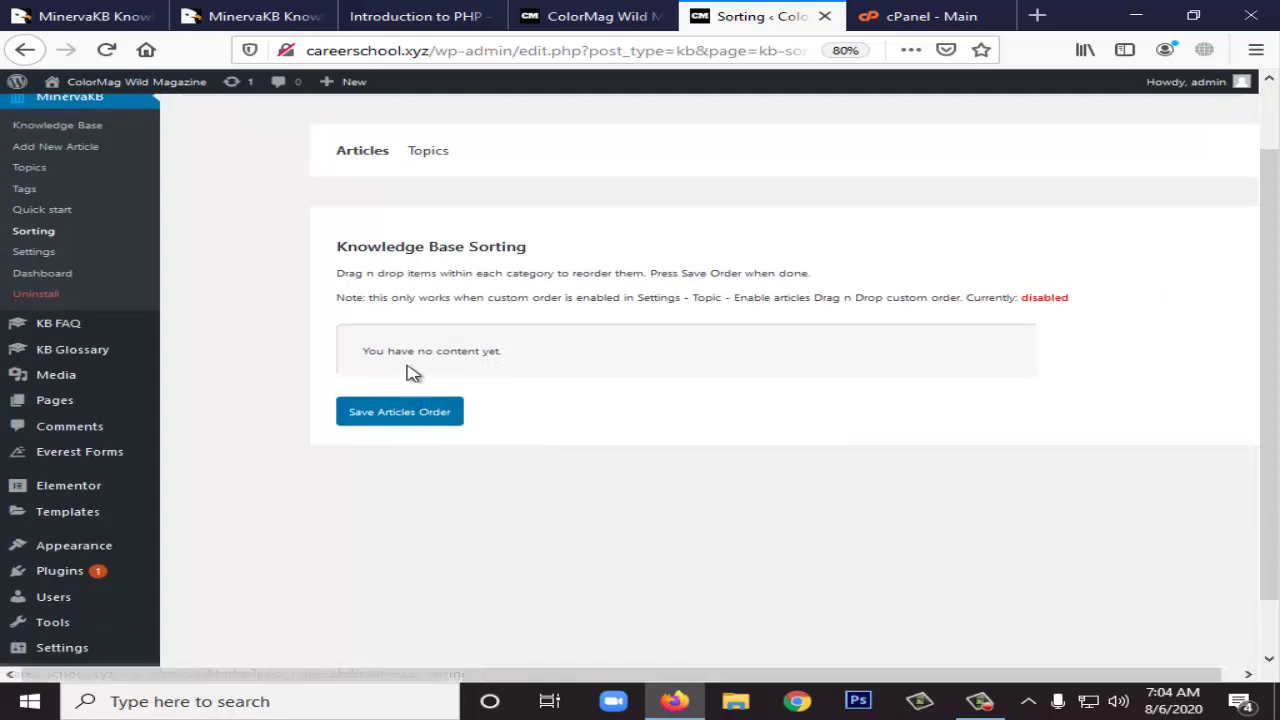
scroll(447, 339, "up", 2)
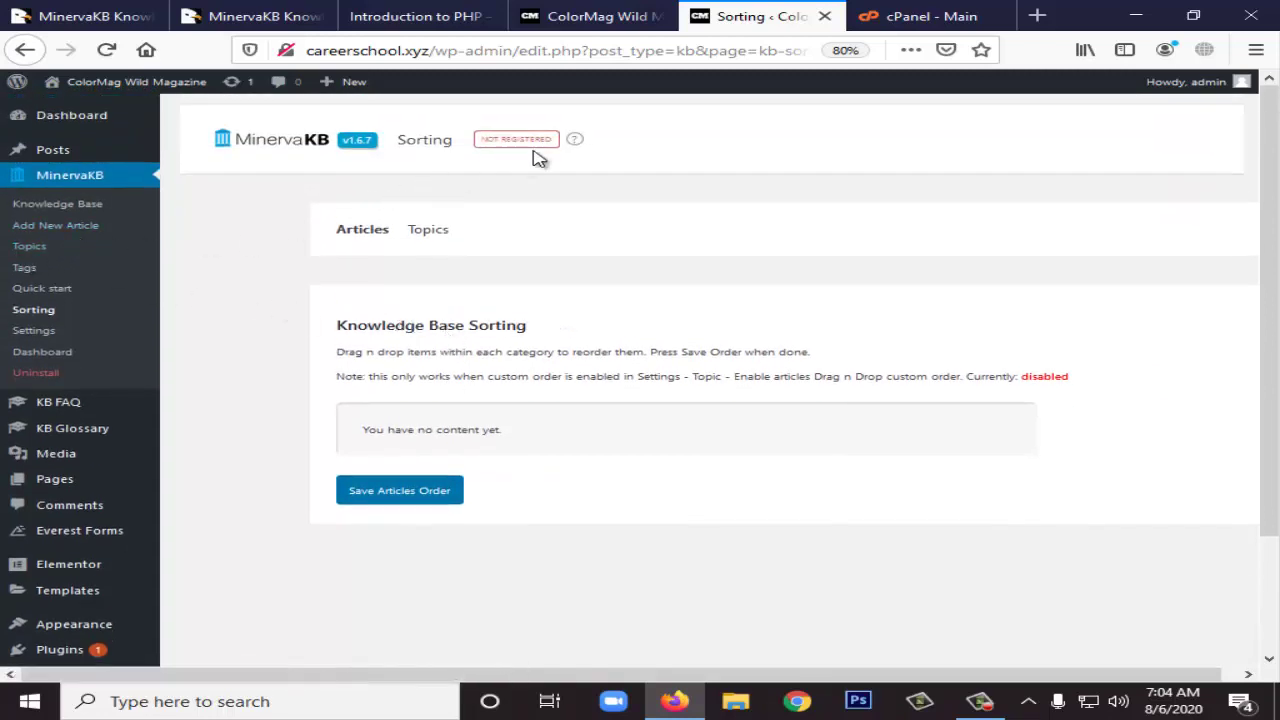
left_click(429, 238)
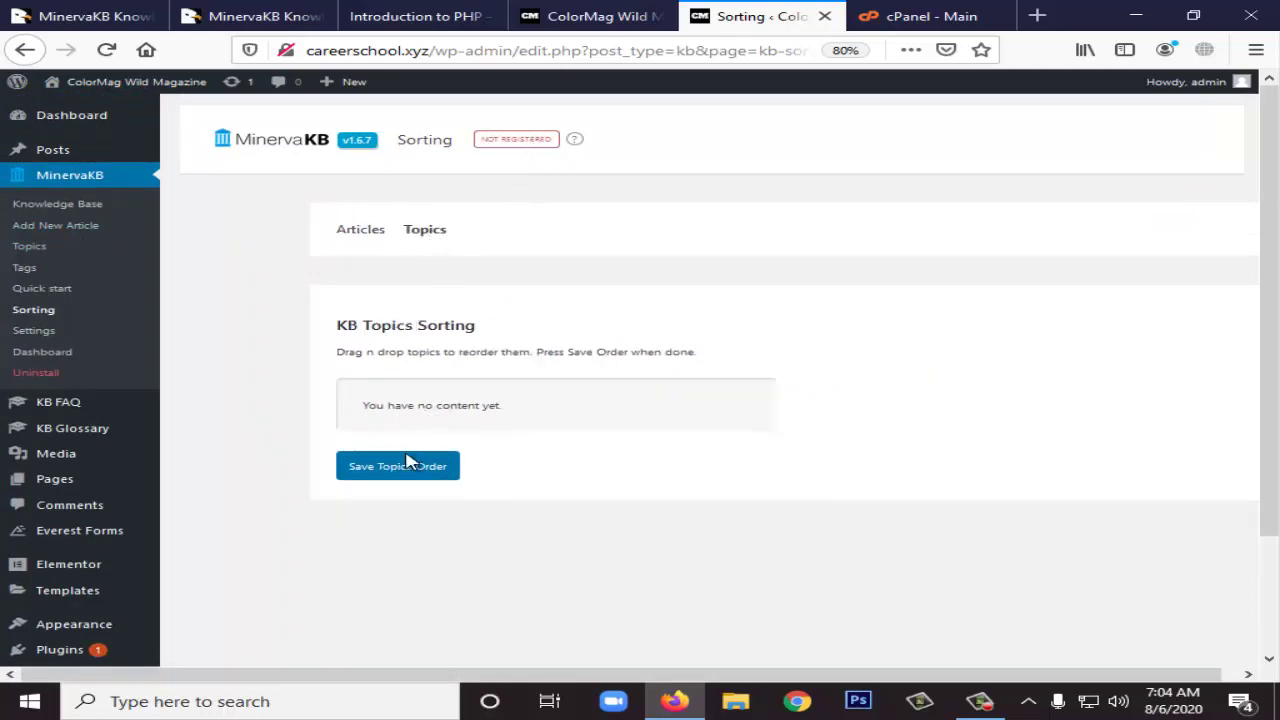
left_click(364, 233)
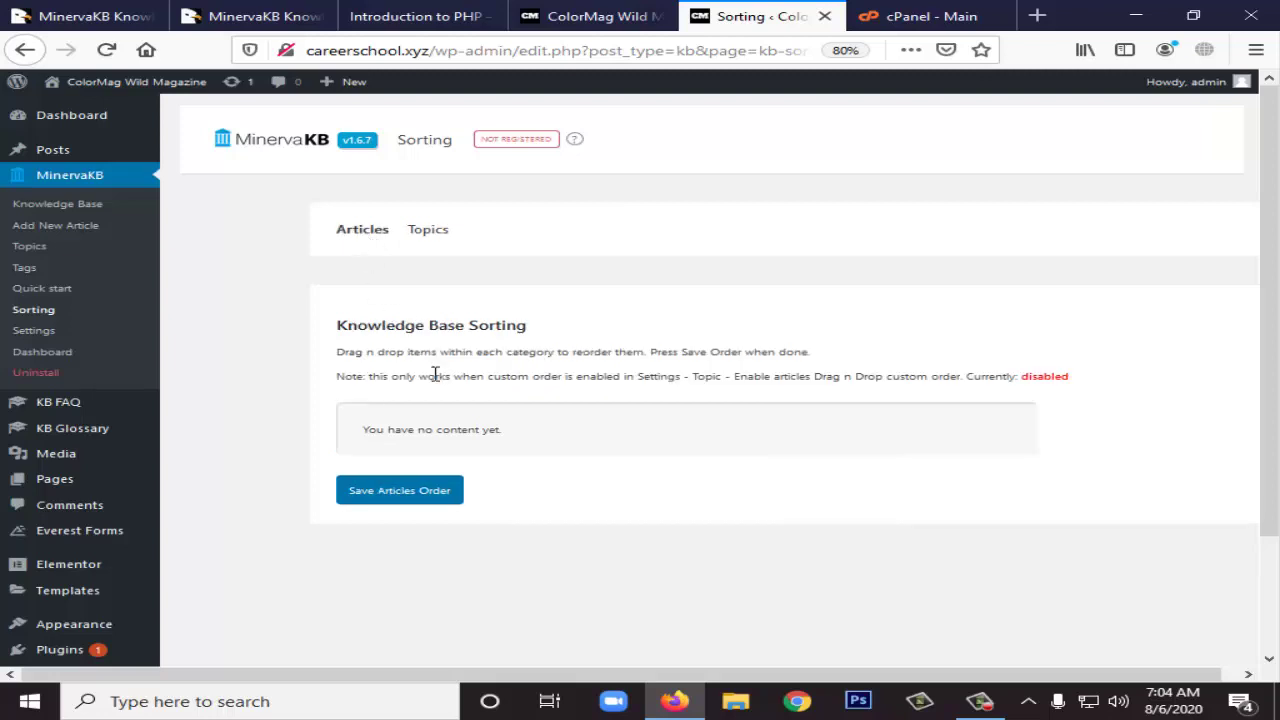
left_click(423, 234)
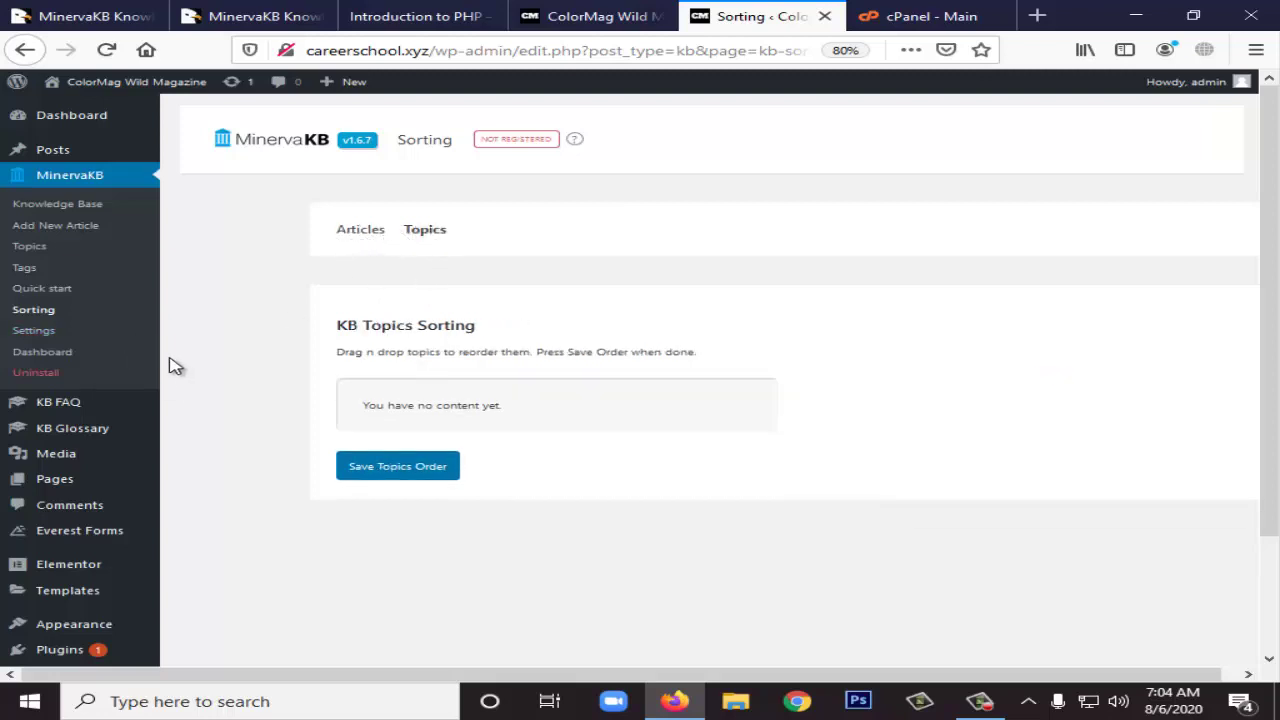
- Add three MinervaKB topics named "Domain", "Payment" and "Hosting", each without a parent category
left_click(42, 256)
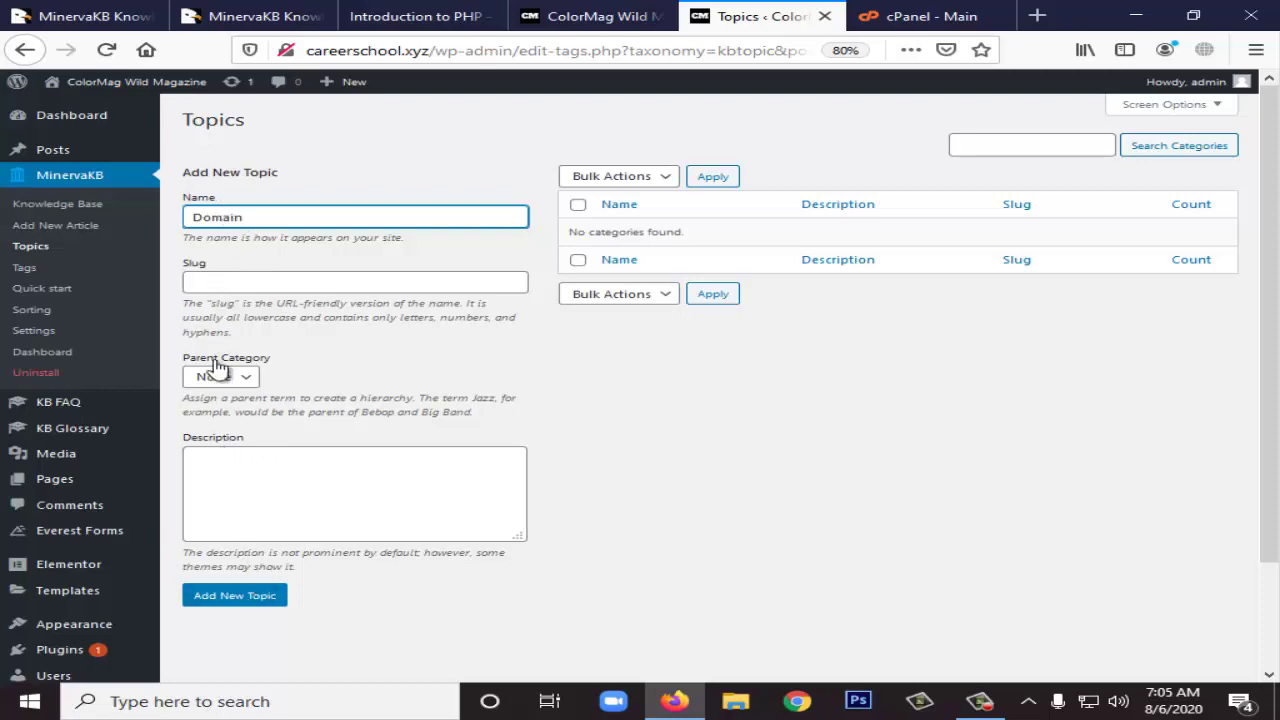
left_click(257, 598)
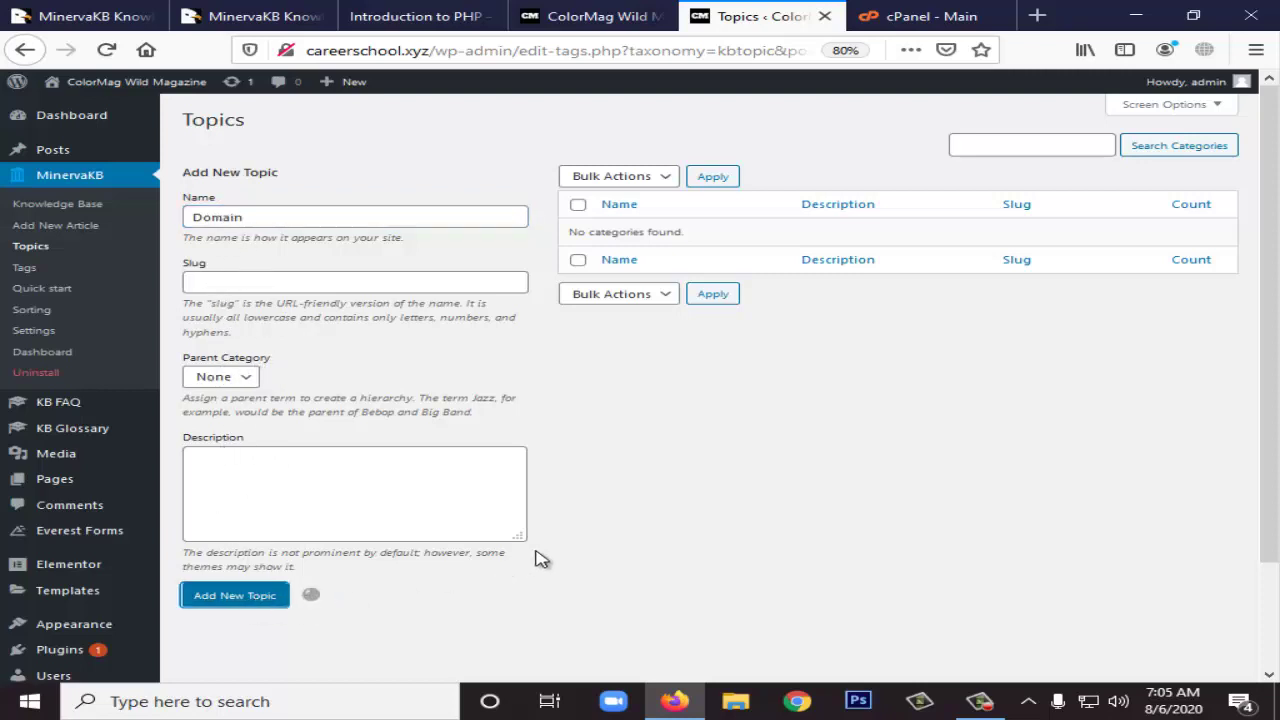
left_click(231, 213)
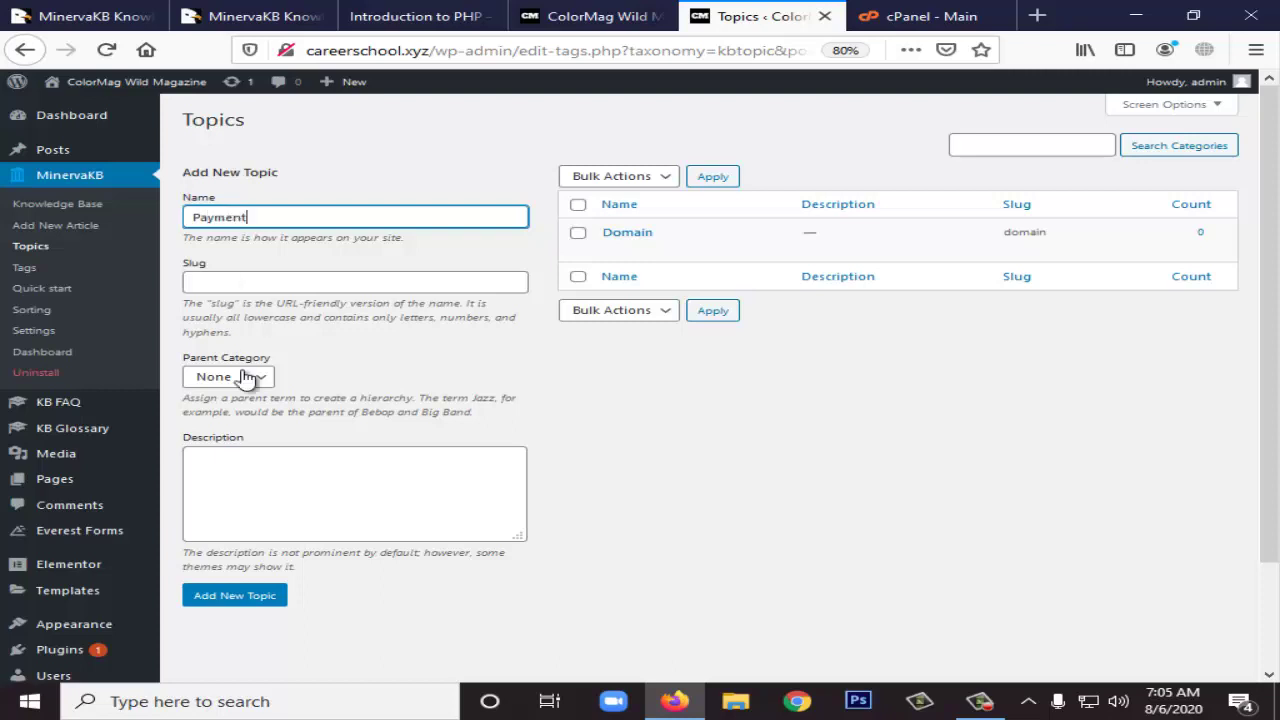
left_click(258, 600)
left_click(290, 216)
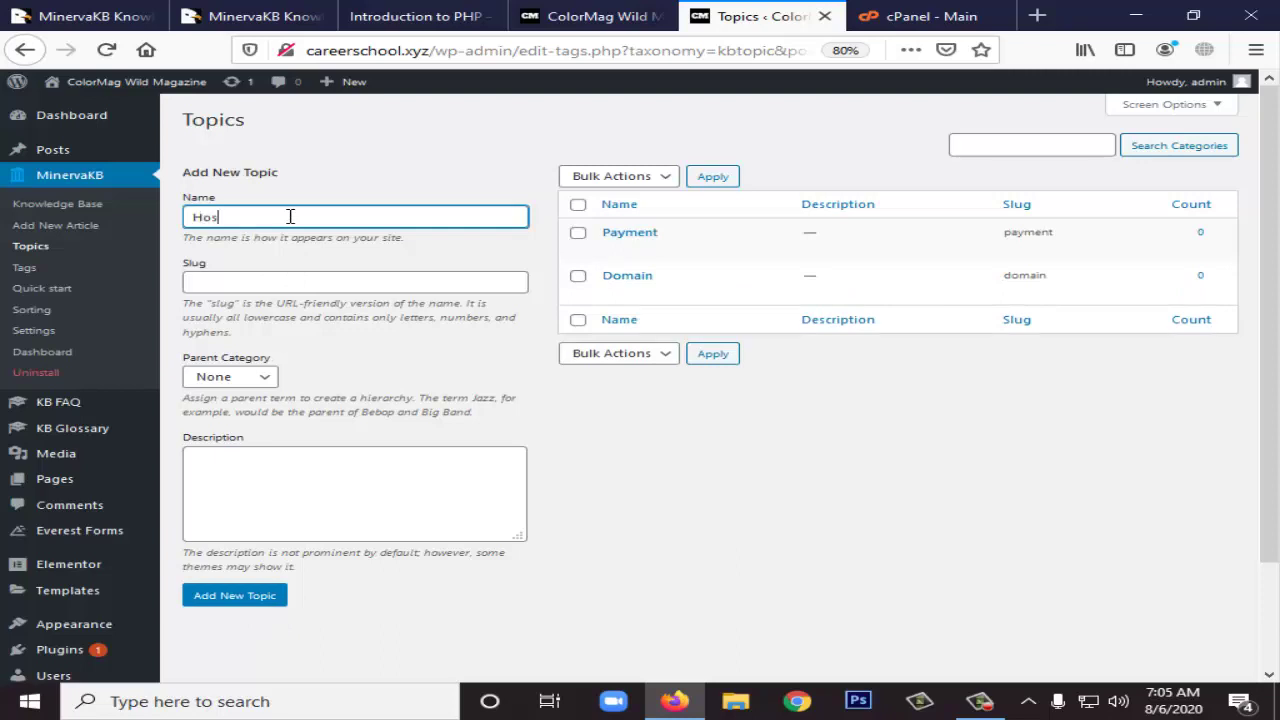
left_click(245, 604)
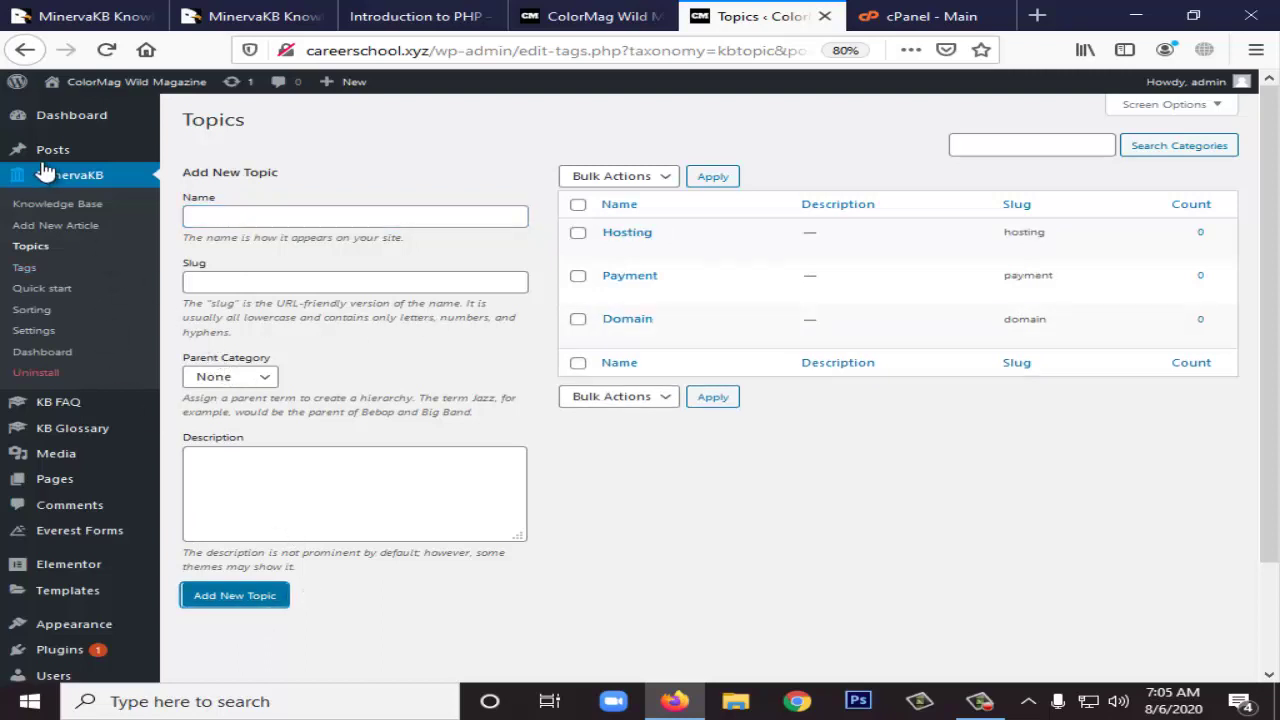
- Add a MinervaKB article titled "Payment Hold" with the body "regerthrth gtfbr uhfovruh vbinruv", assign the Payment topic and publish it
left_click(80, 230)
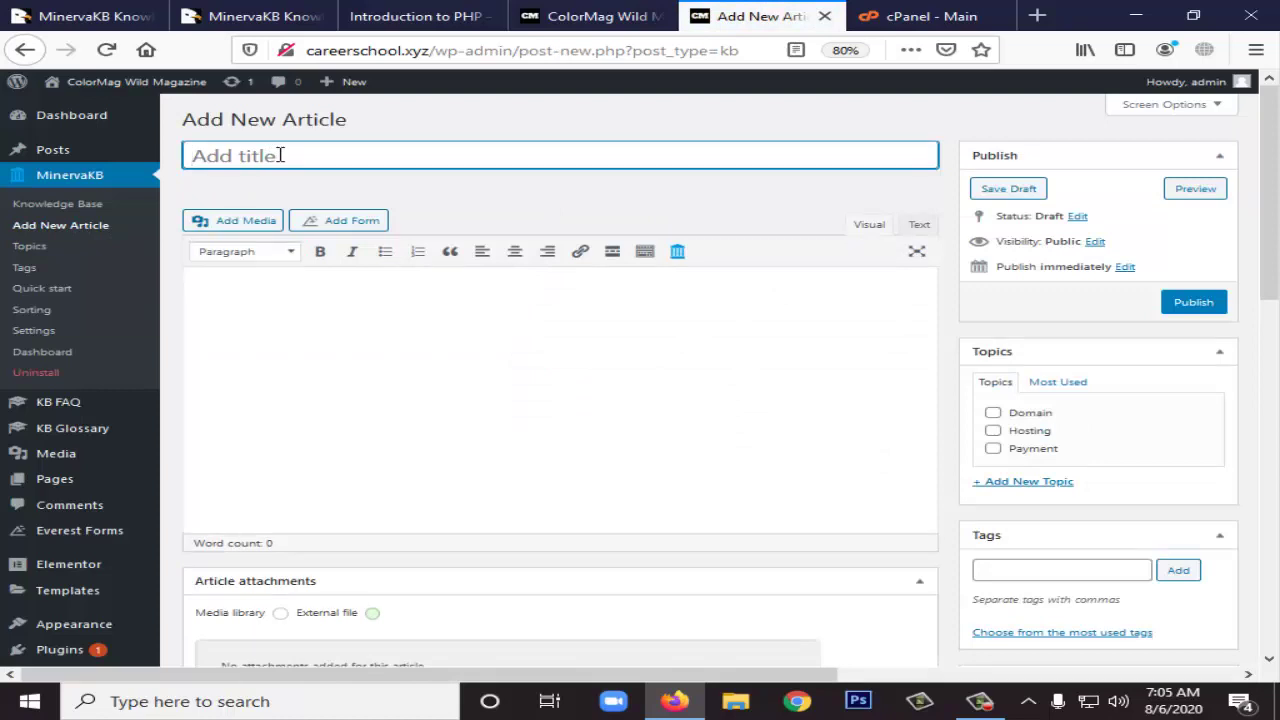
type("Payment Hold")
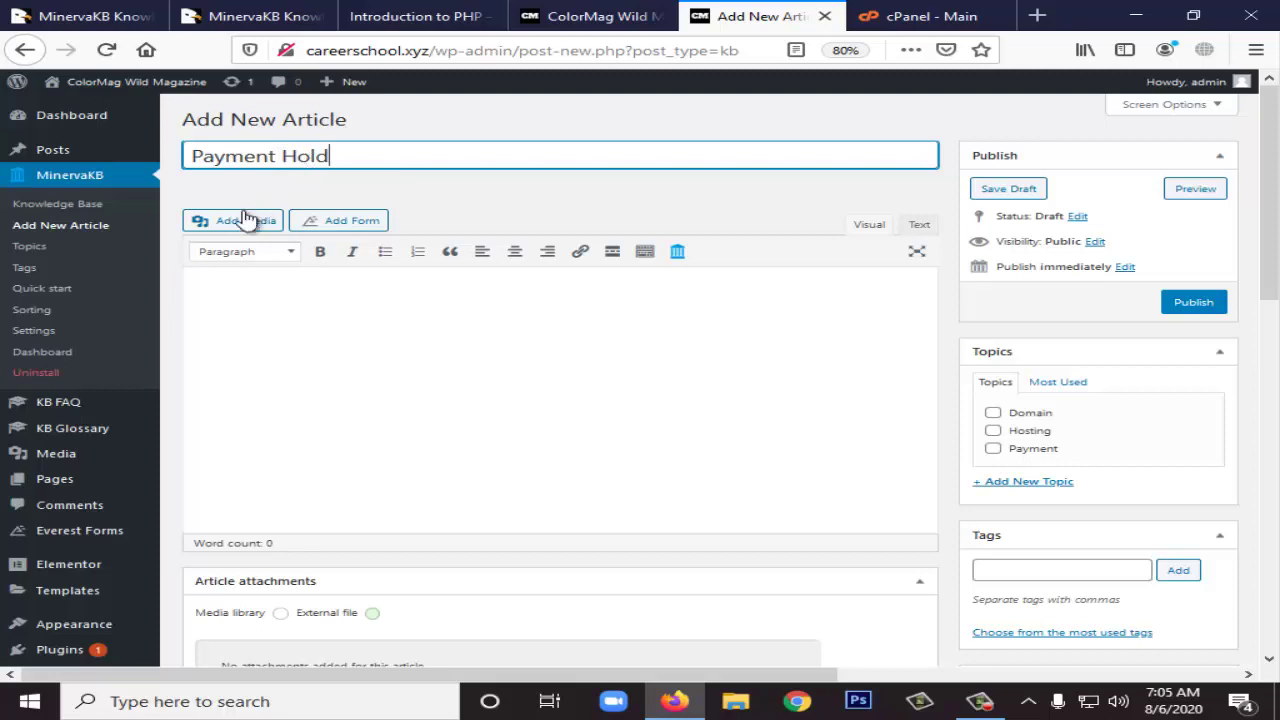
left_click(319, 314)
type("regerthrth ")
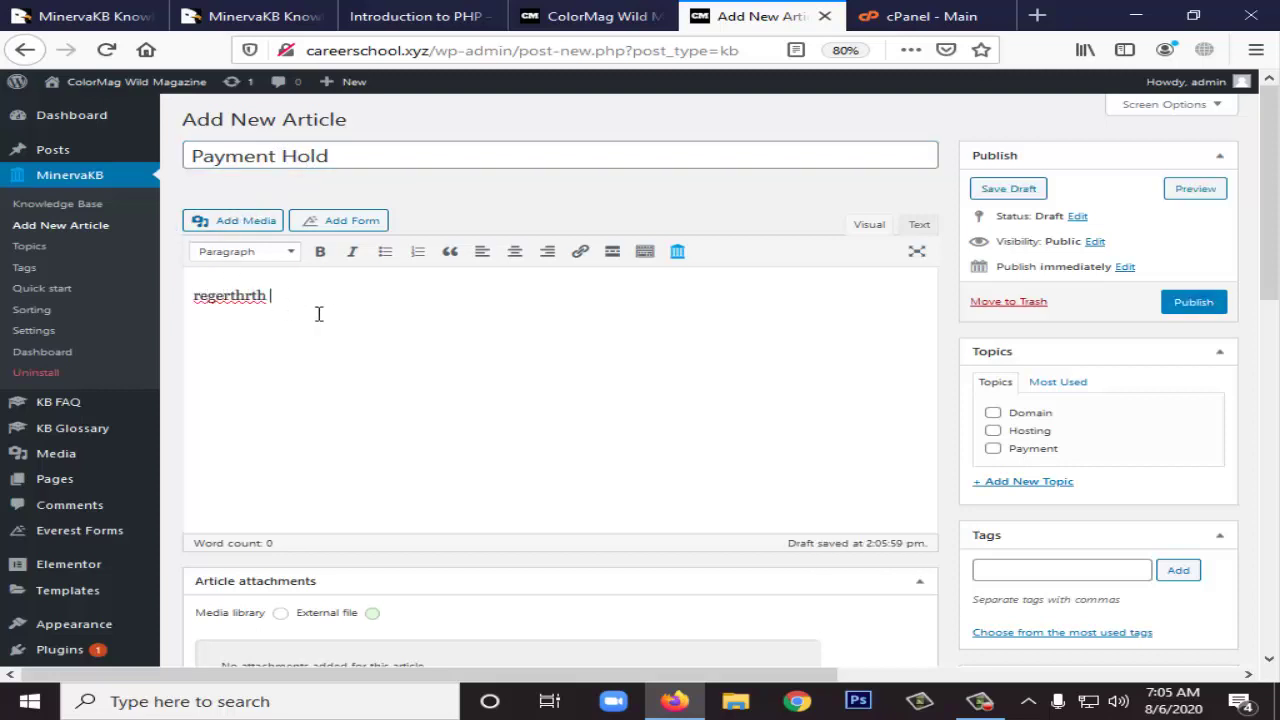
type("gtfbr uhfovruh vbinruv")
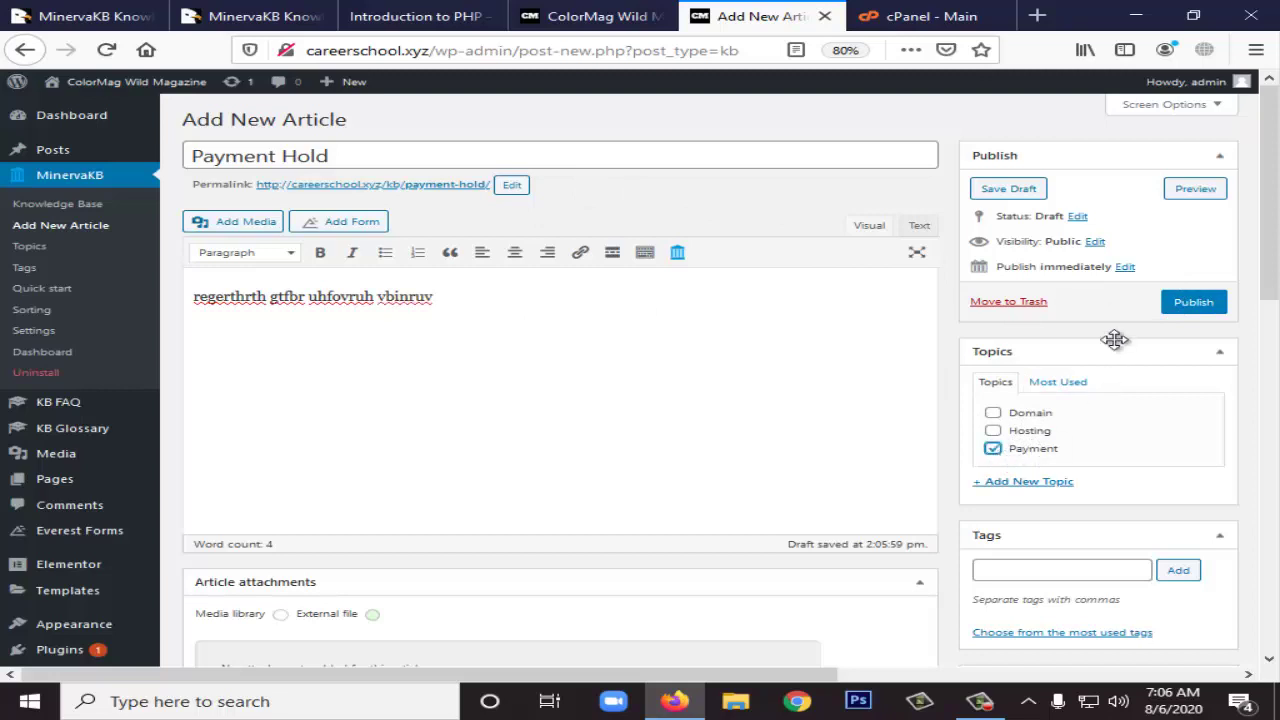
left_click(1188, 304)
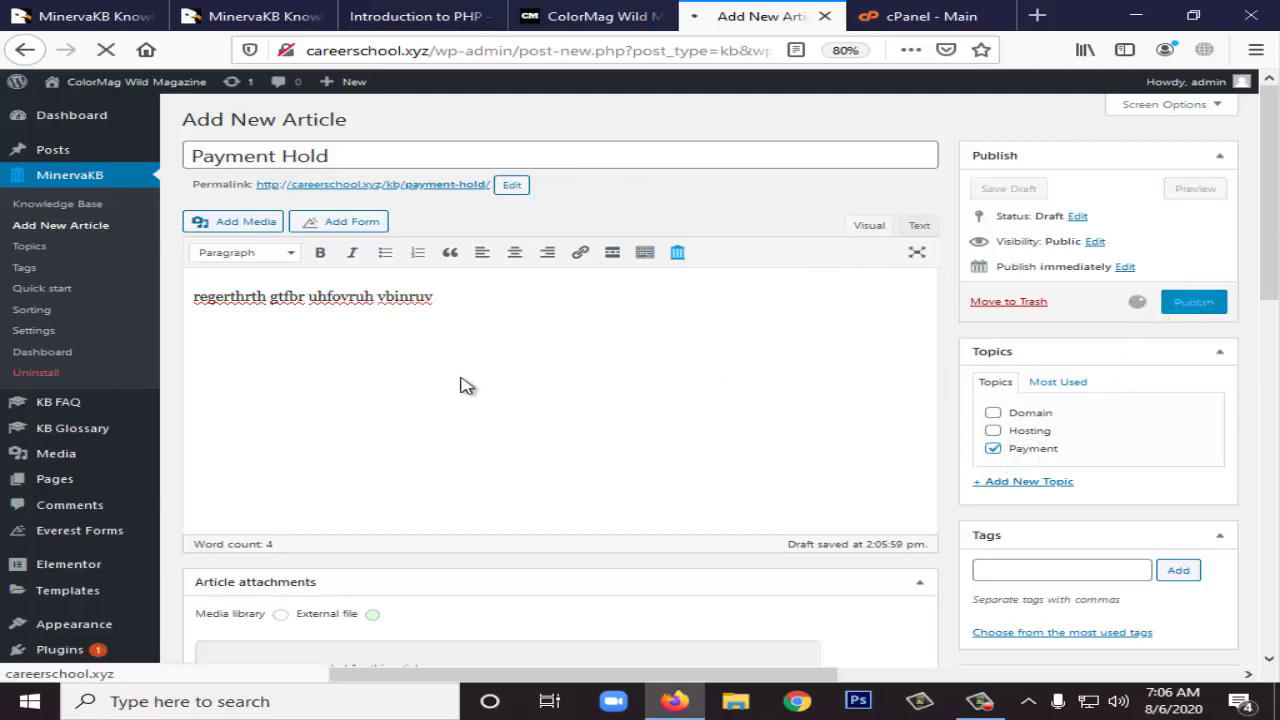
- Examine the published article's edit options, including attachments, related articles, feedback, excerpt, custom fields and the stats reset section
scroll(594, 363, "down", 8)
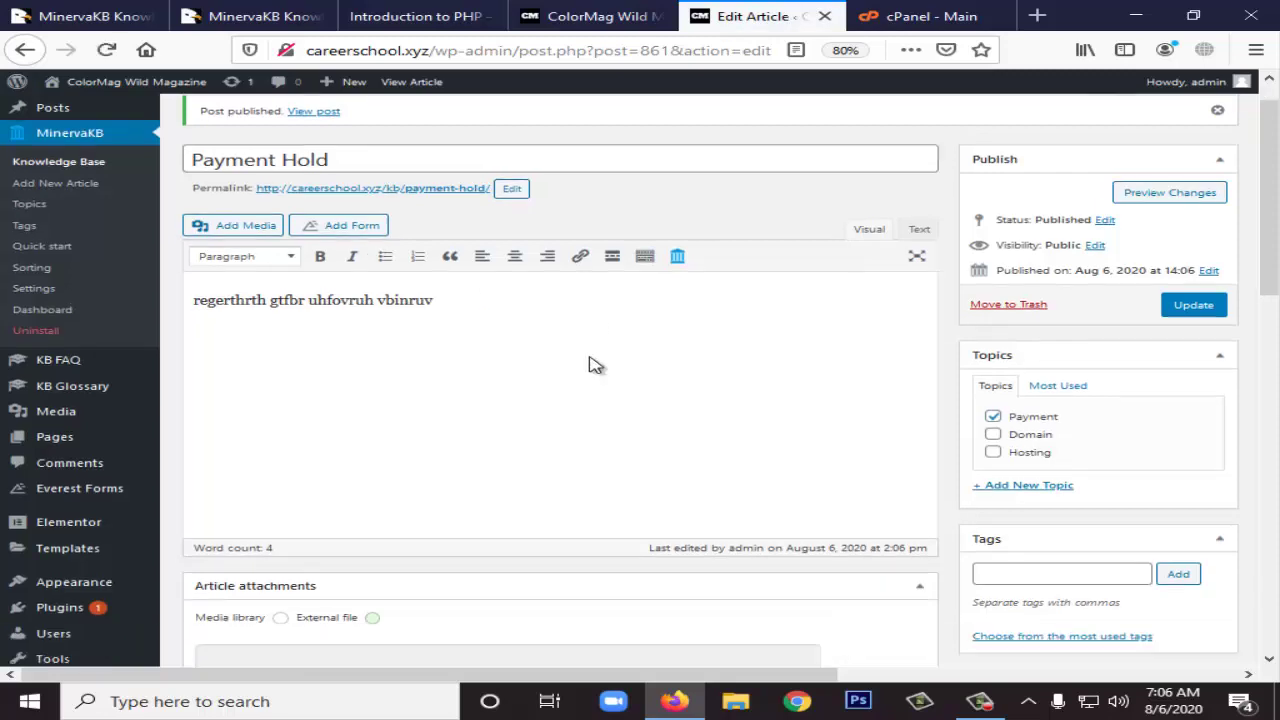
scroll(493, 442, "up", 2)
scroll(493, 442, "up", 6)
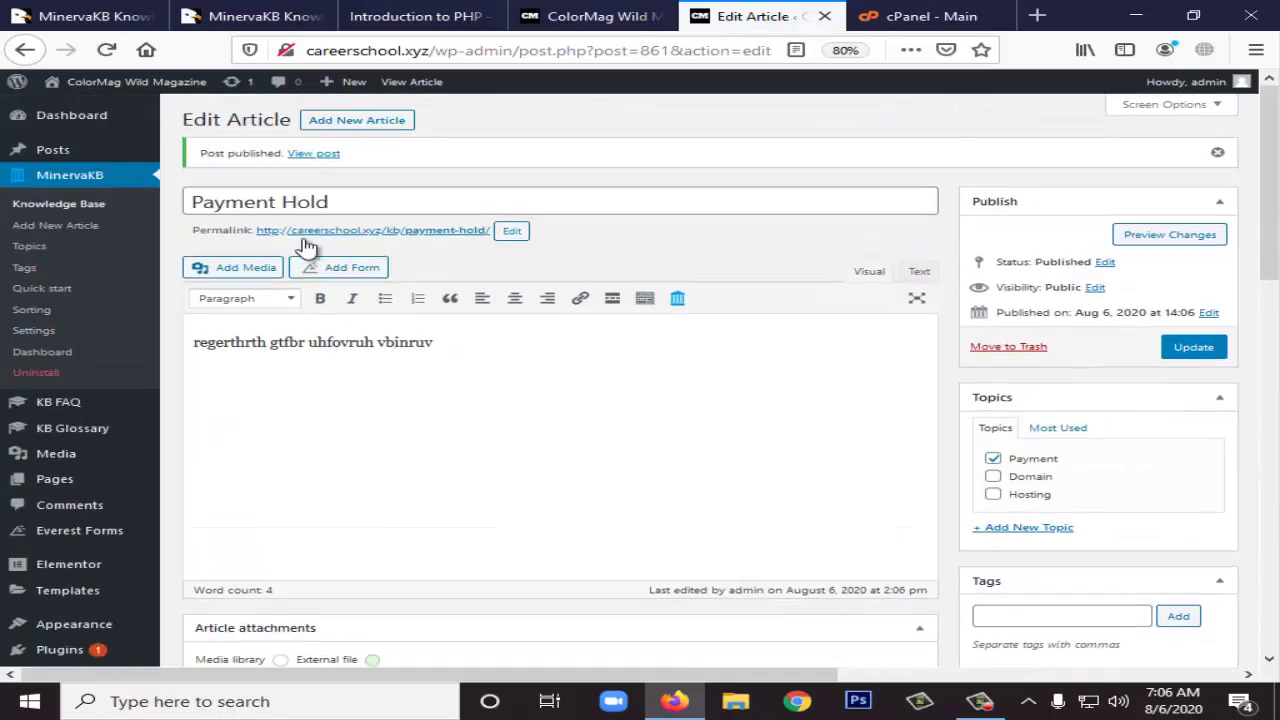
scroll(408, 306, "down", 3)
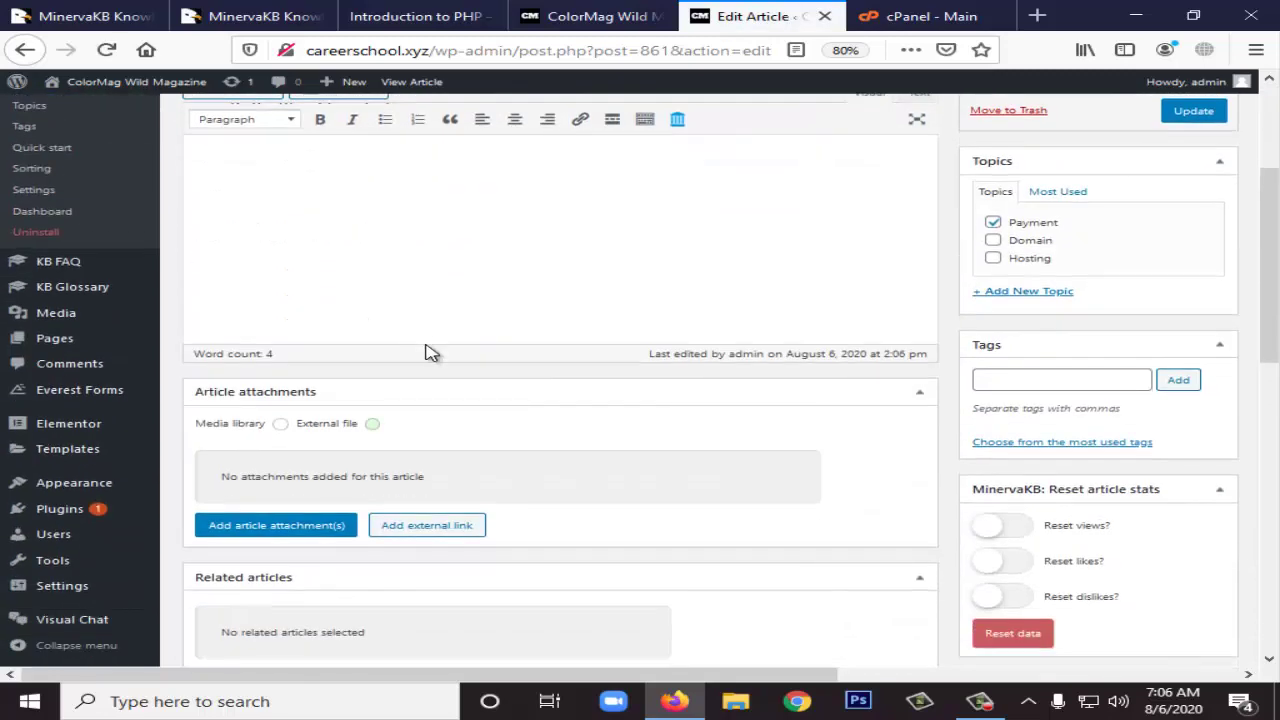
scroll(425, 352, "down", 2)
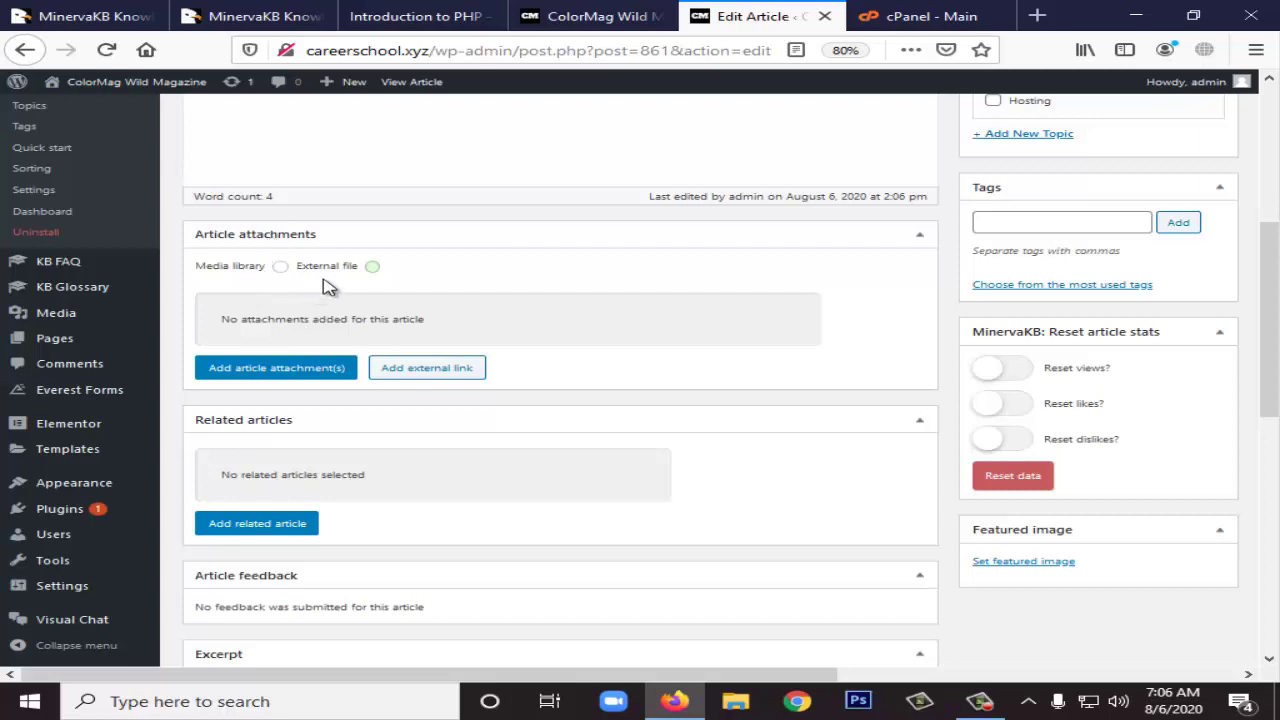
scroll(251, 460, "down", 5)
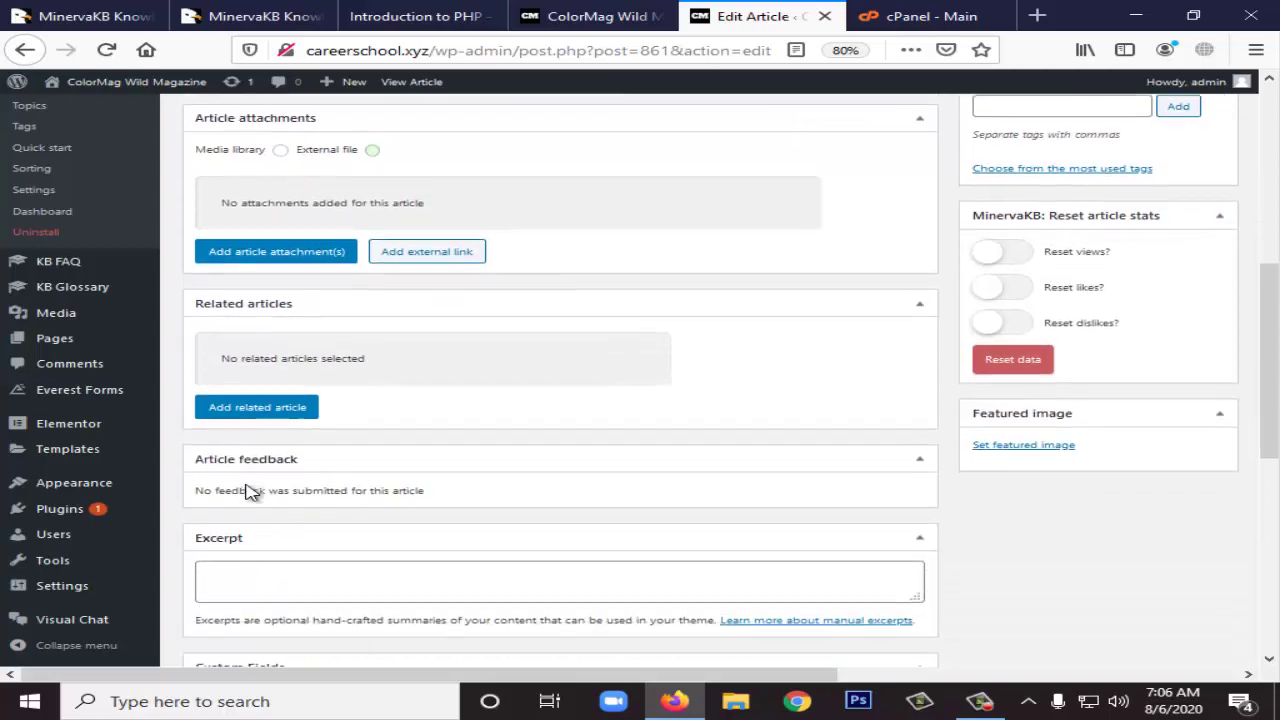
scroll(326, 318, "down", 4)
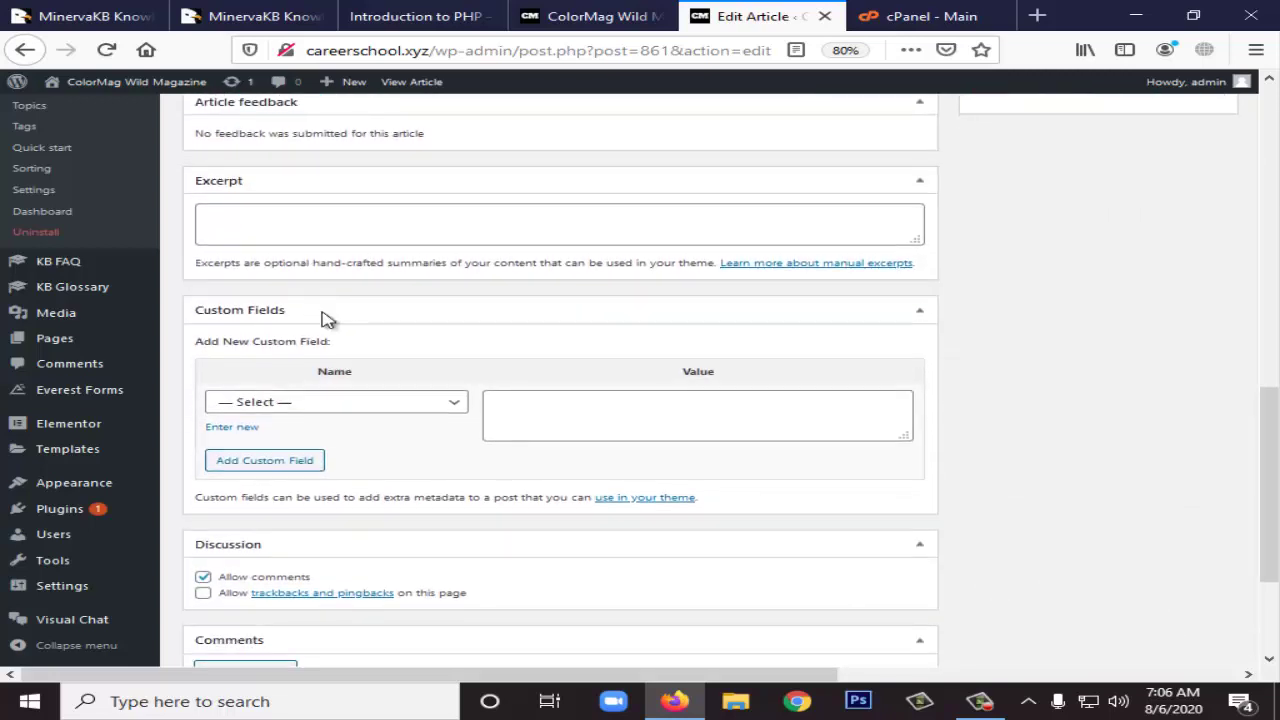
scroll(410, 414, "up", 15)
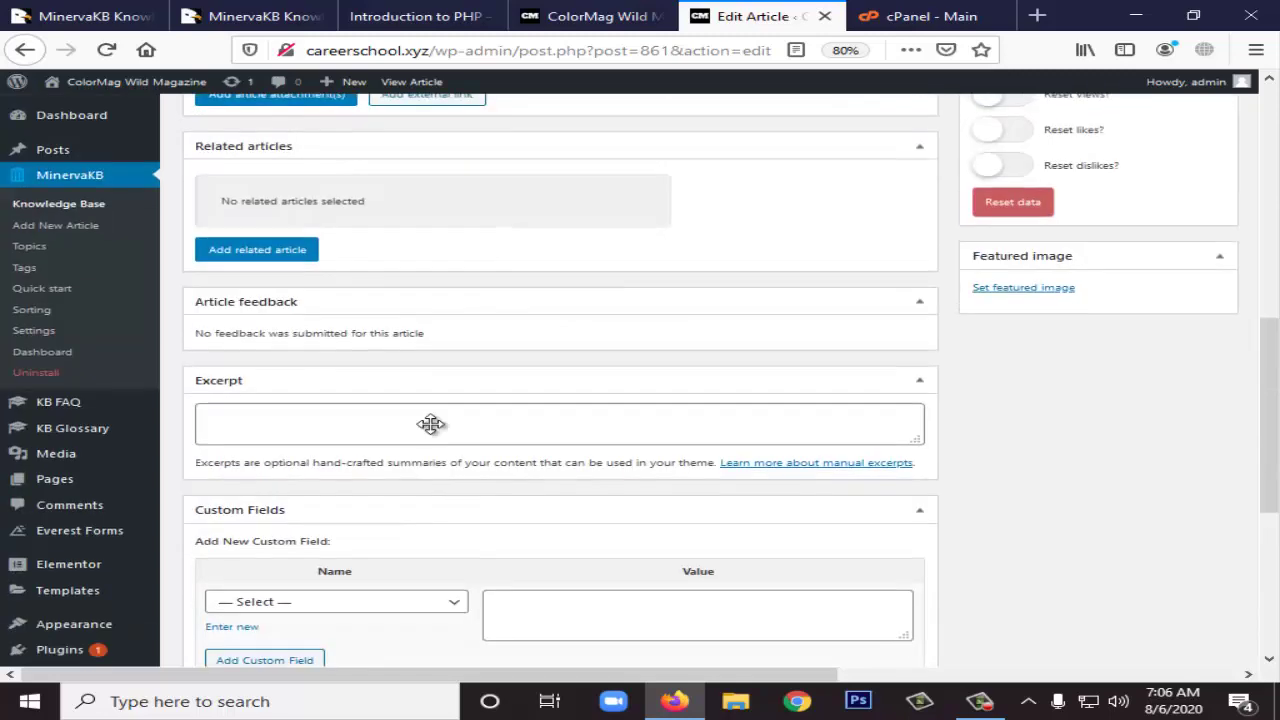
scroll(905, 424, "down", 6)
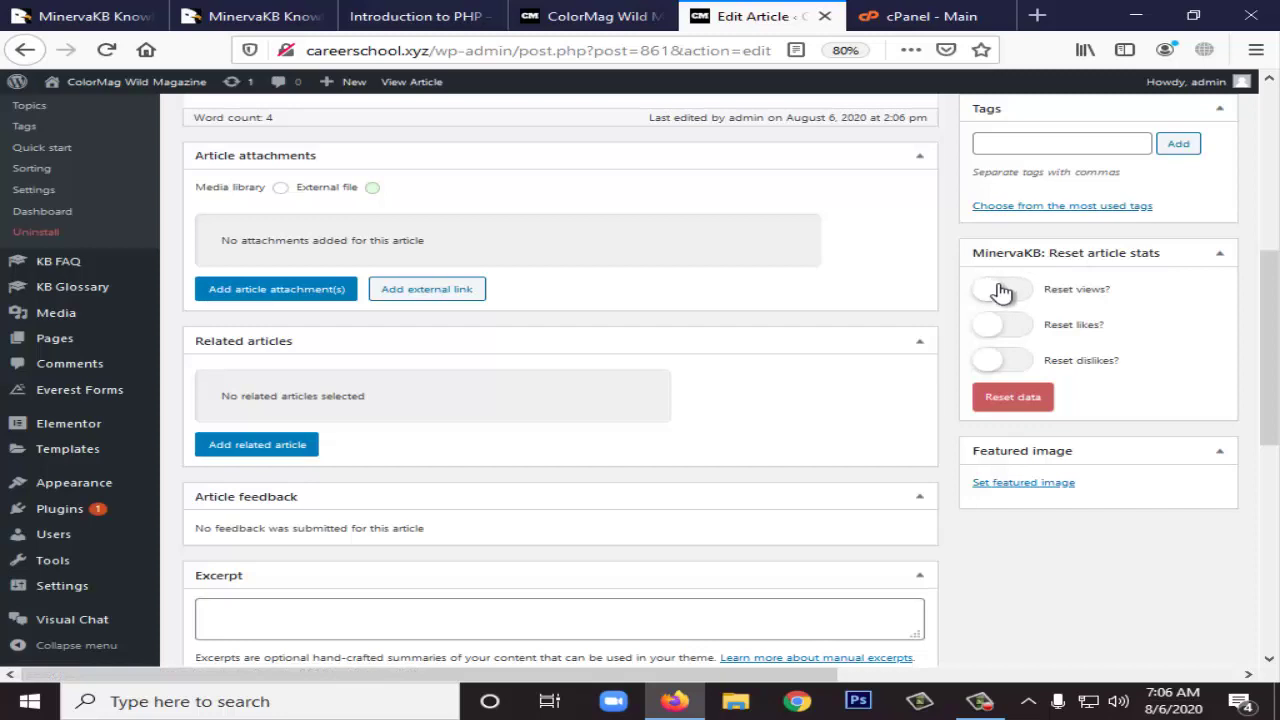
scroll(995, 300, "up", 4)
scroll(995, 307, "up", 1)
scroll(986, 371, "down", 5)
scroll(353, 390, "down", 3)
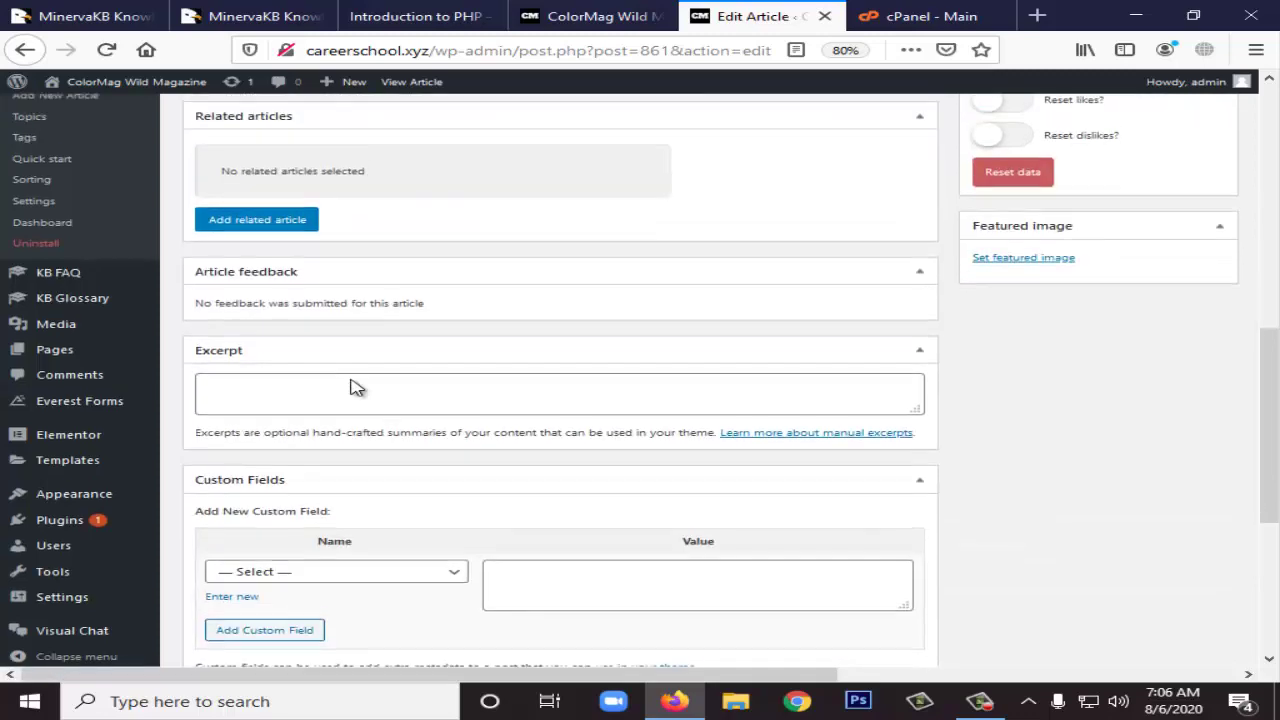
scroll(335, 386, "up", 8)
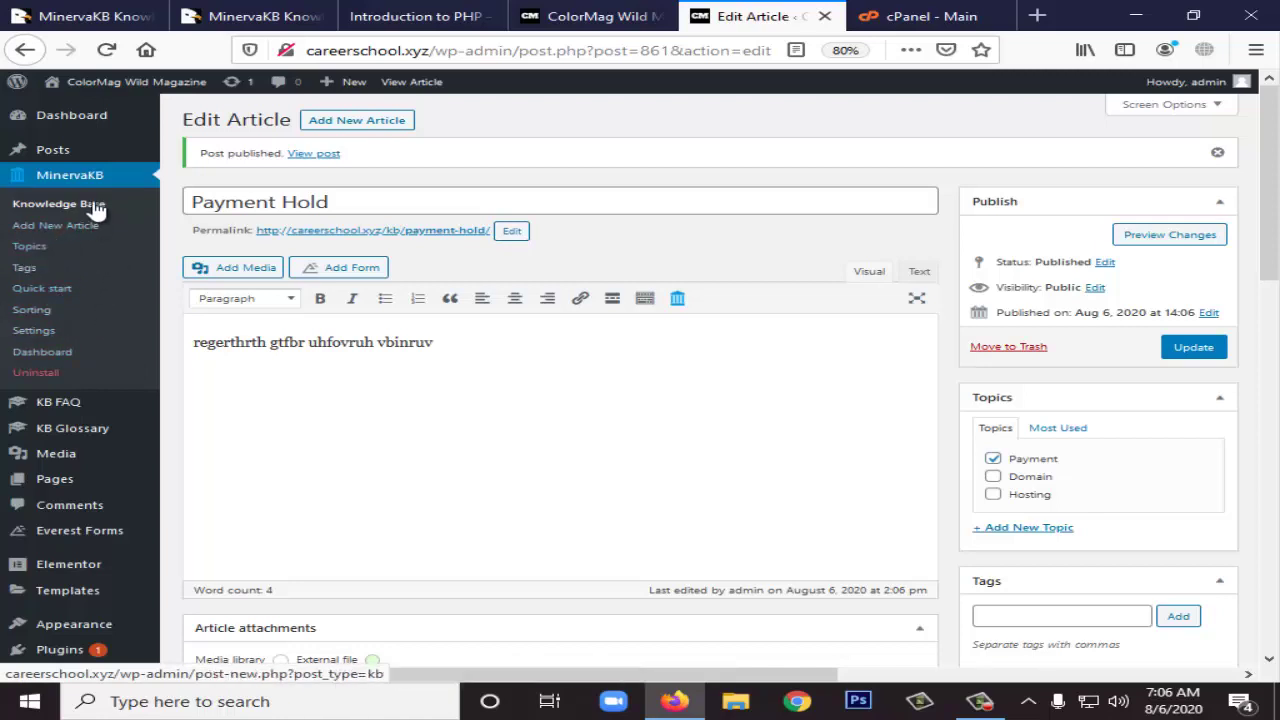
- Check how the Payment Hold article and its Payment topic are listed in the MinervaKB sorting settings
left_click(43, 316)
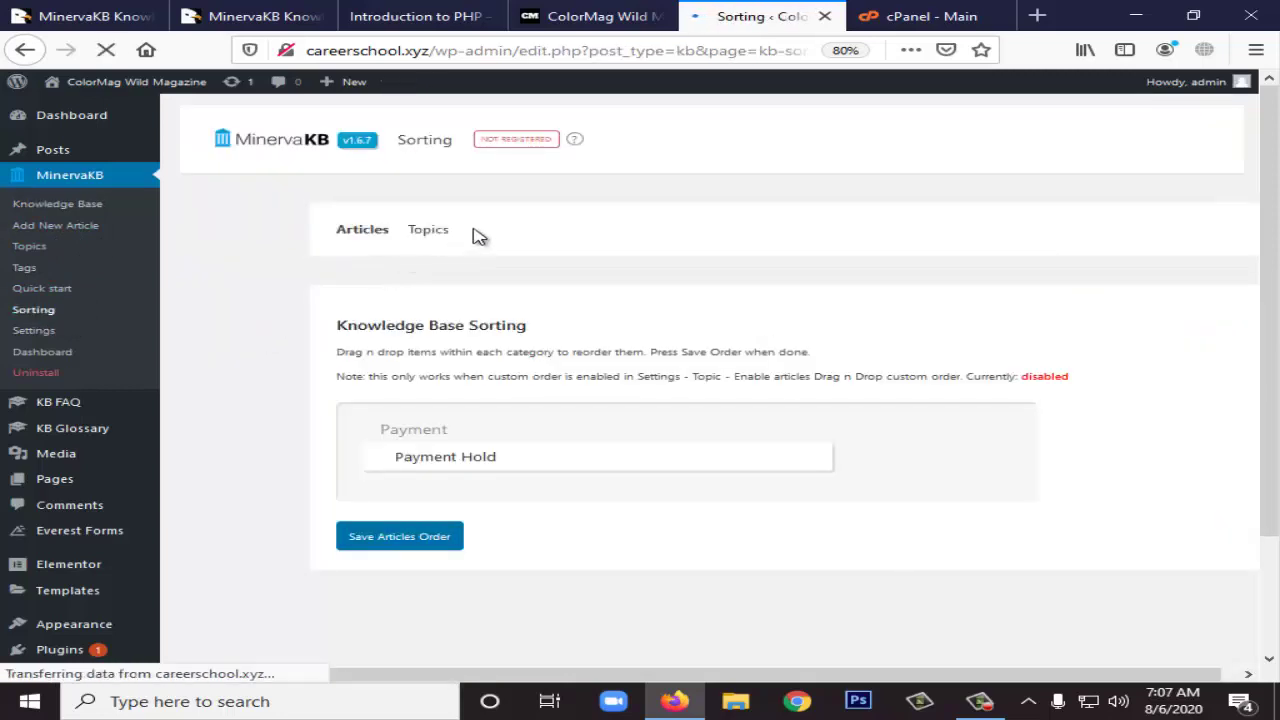
scroll(478, 235, "down", 3)
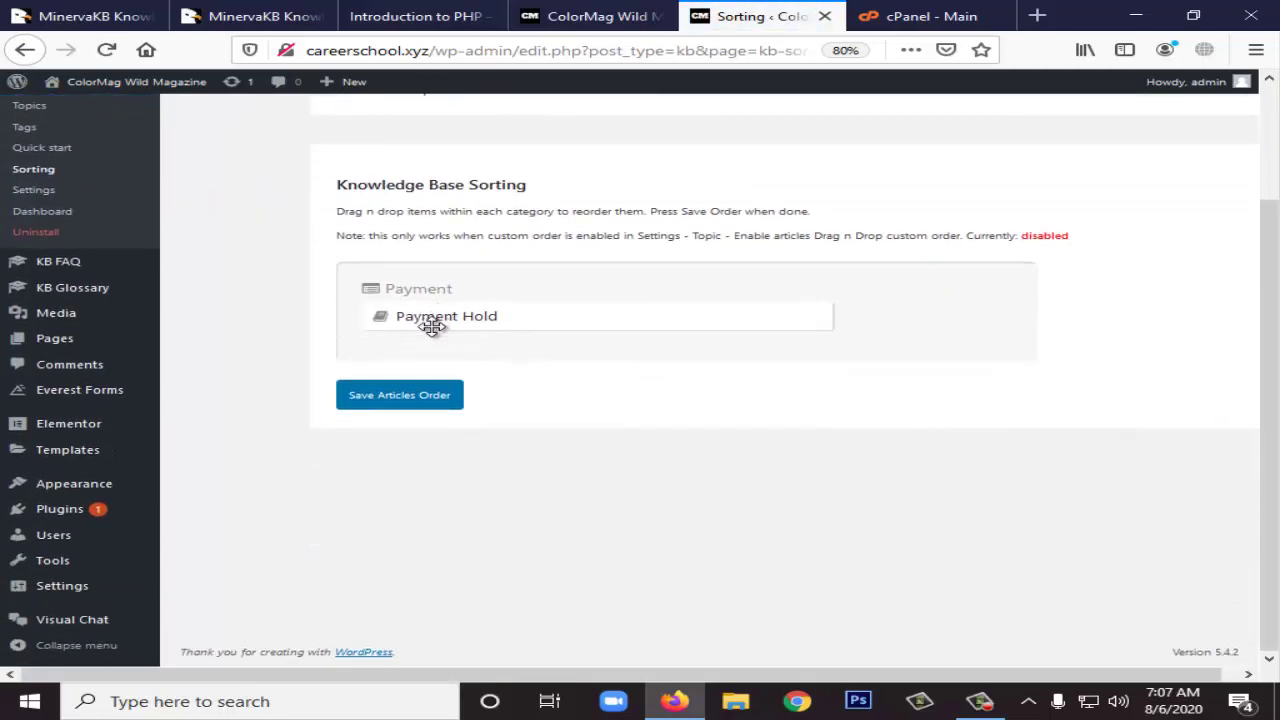
scroll(410, 256, "up", 2)
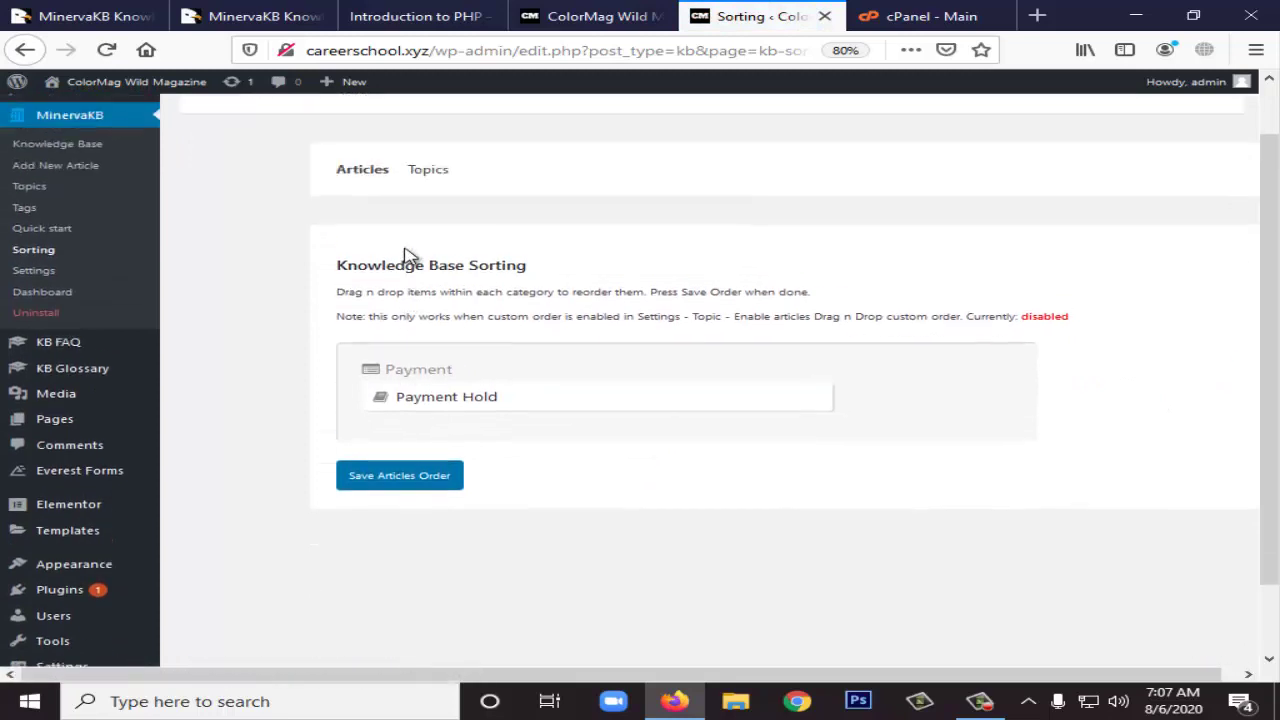
scroll(415, 250, "up", 1)
left_click(440, 233)
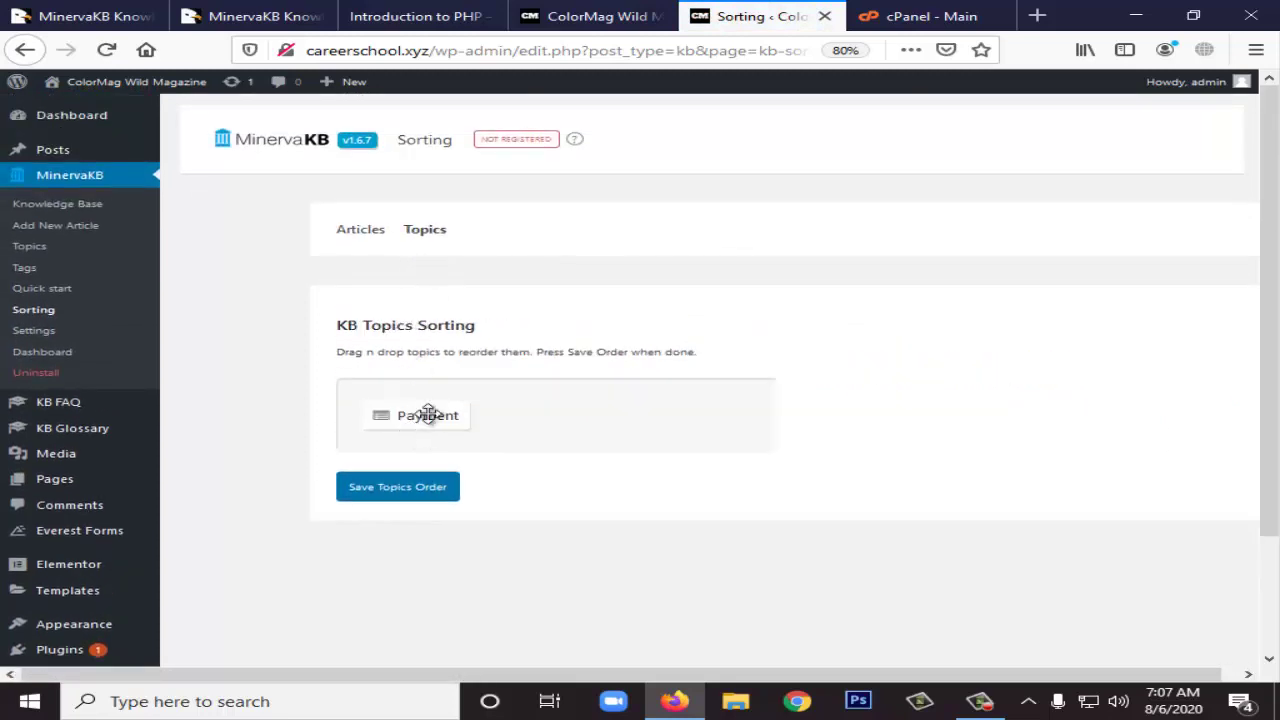
- Review the KB articles list and the Quick Start tips, and recheck the topics sorting page
left_click(52, 210)
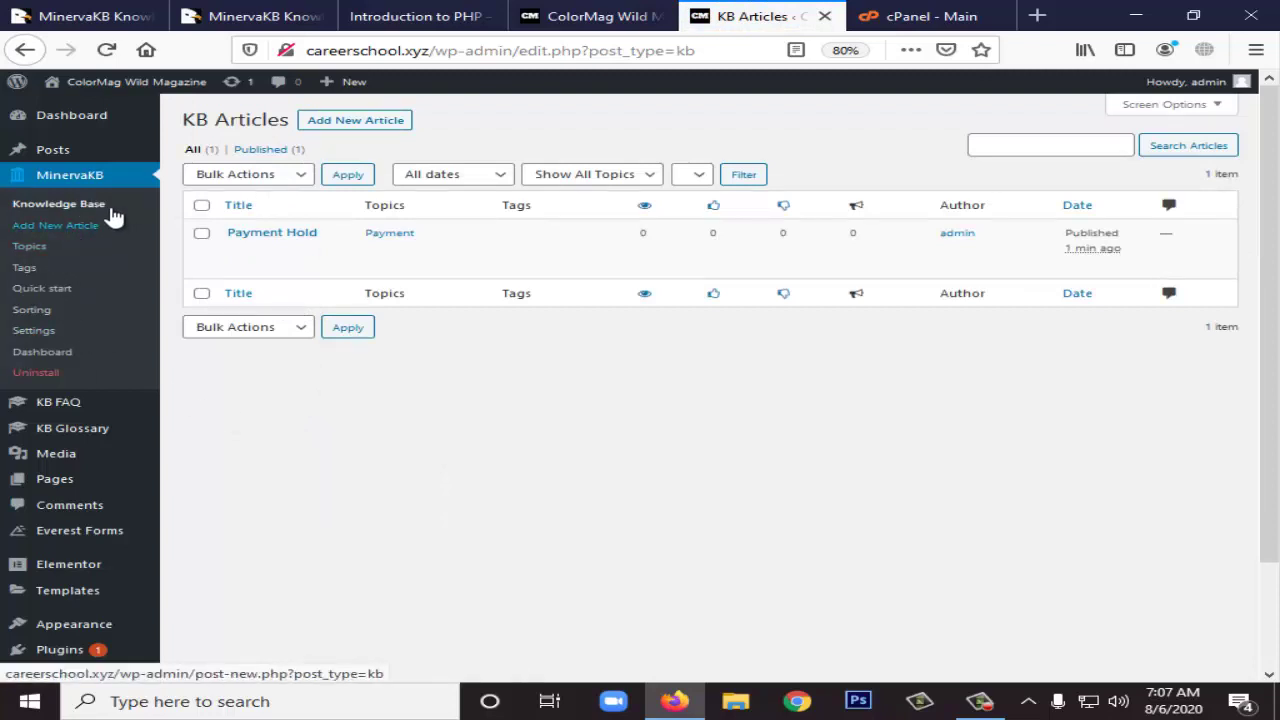
left_click(60, 290)
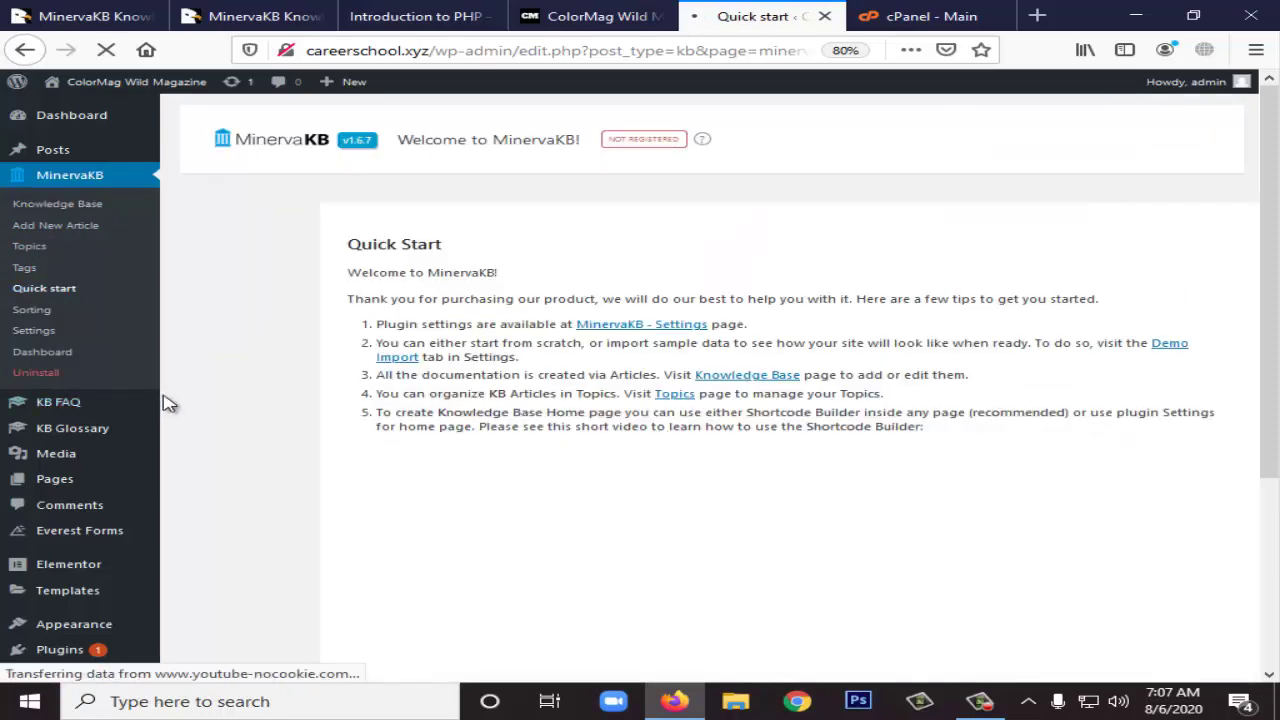
scroll(549, 337, "down", 3)
scroll(549, 337, "down", 1)
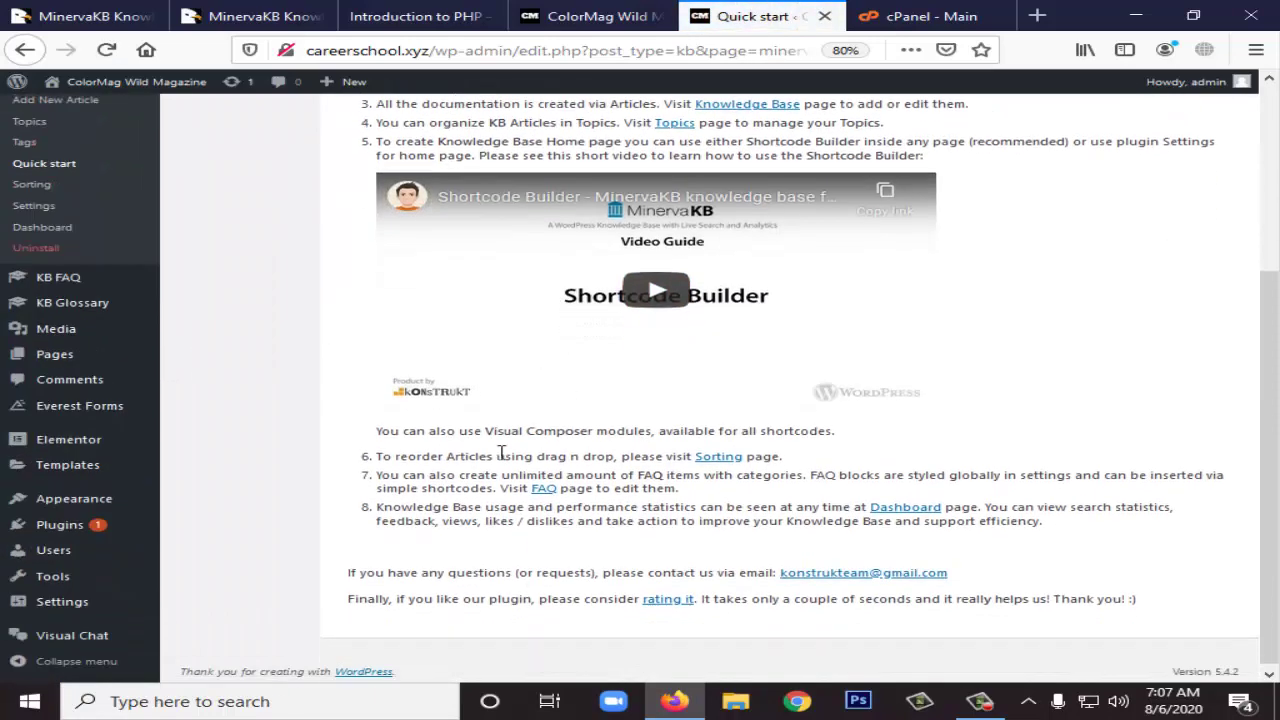
scroll(645, 296, "up", 4)
scroll(543, 246, "down", 5)
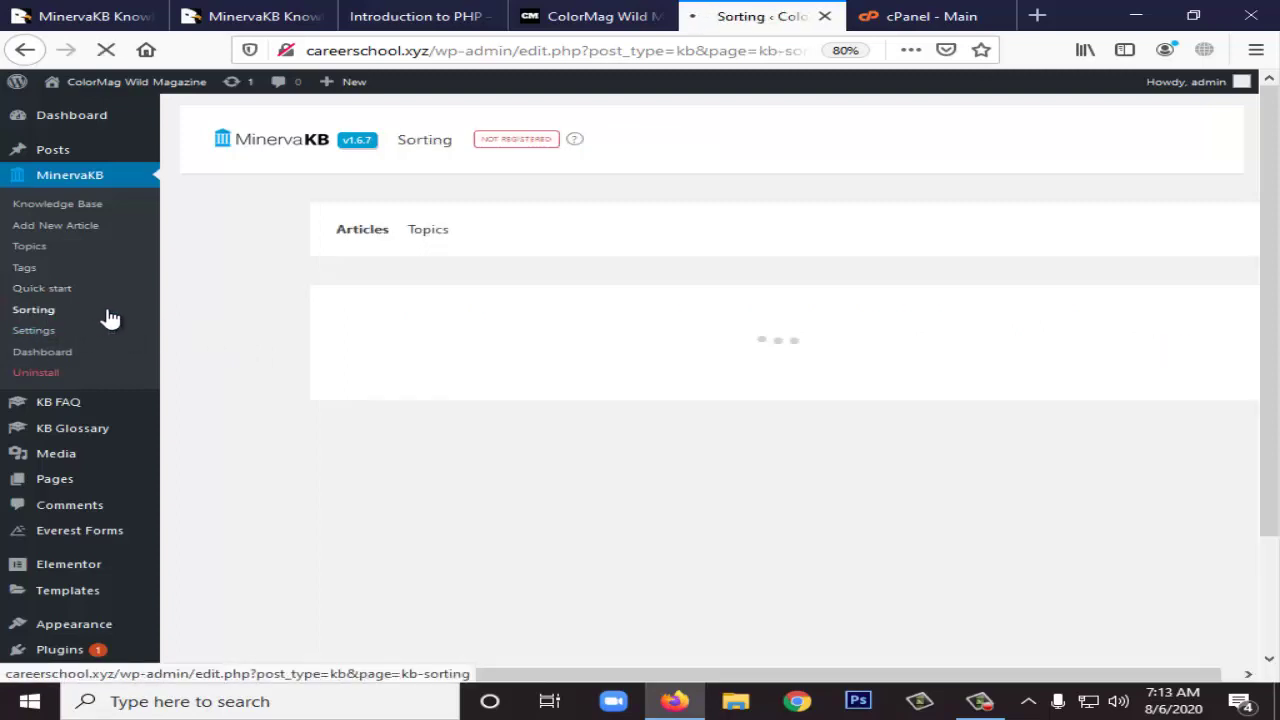
left_click(428, 230)
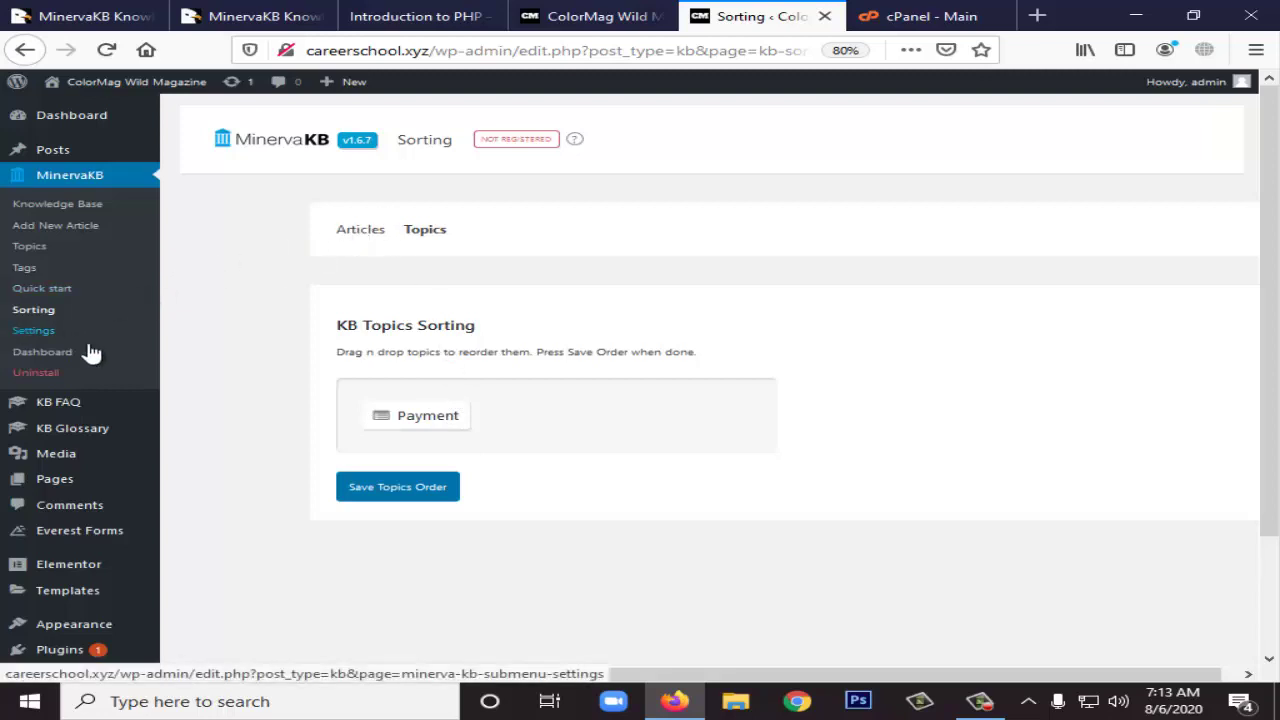
- In the MinervaKB home page layout settings, choose KB as the page that displays the knowledge base content
left_click(33, 330)
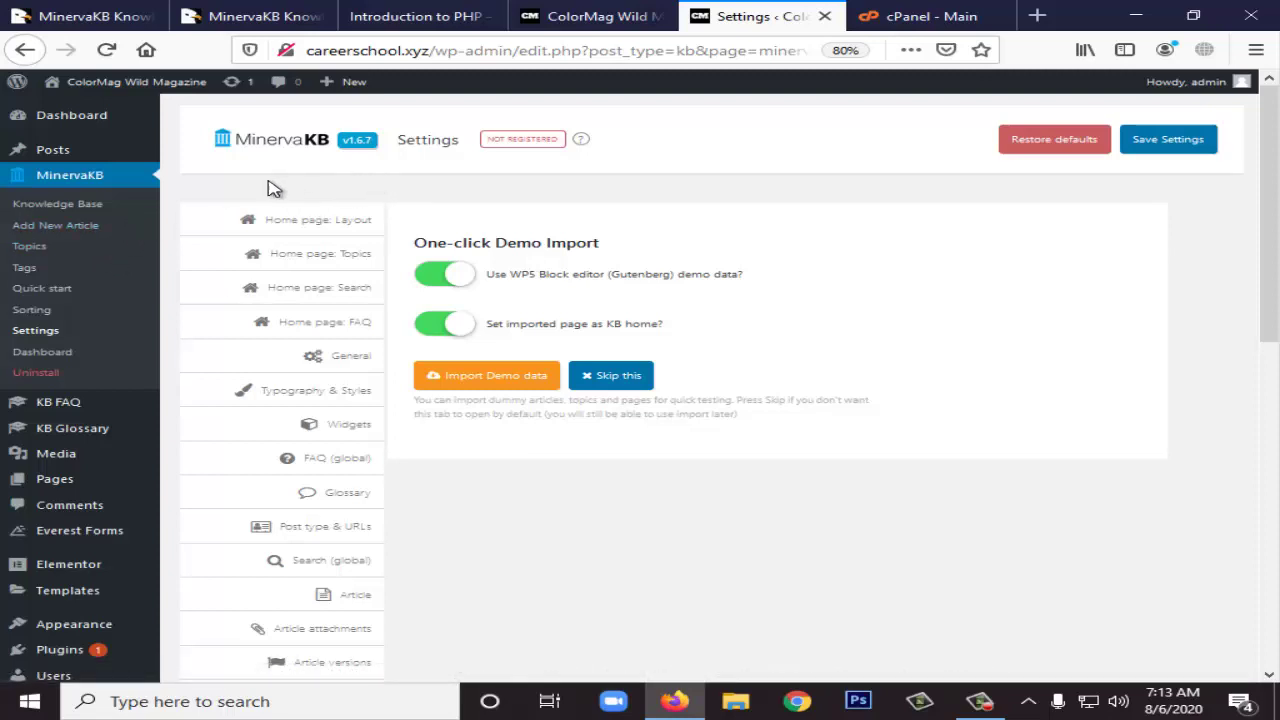
left_click(322, 226)
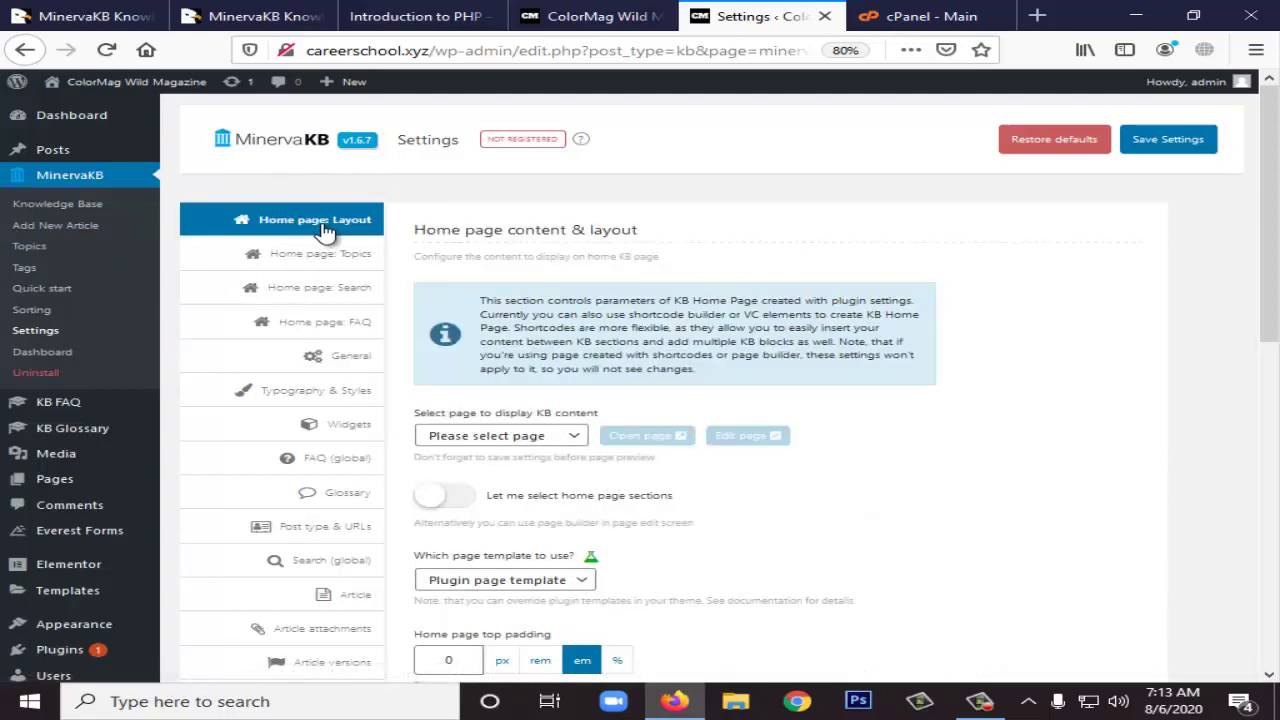
scroll(507, 285, "down", 3)
scroll(509, 281, "up", 3)
scroll(530, 270, "down", 3)
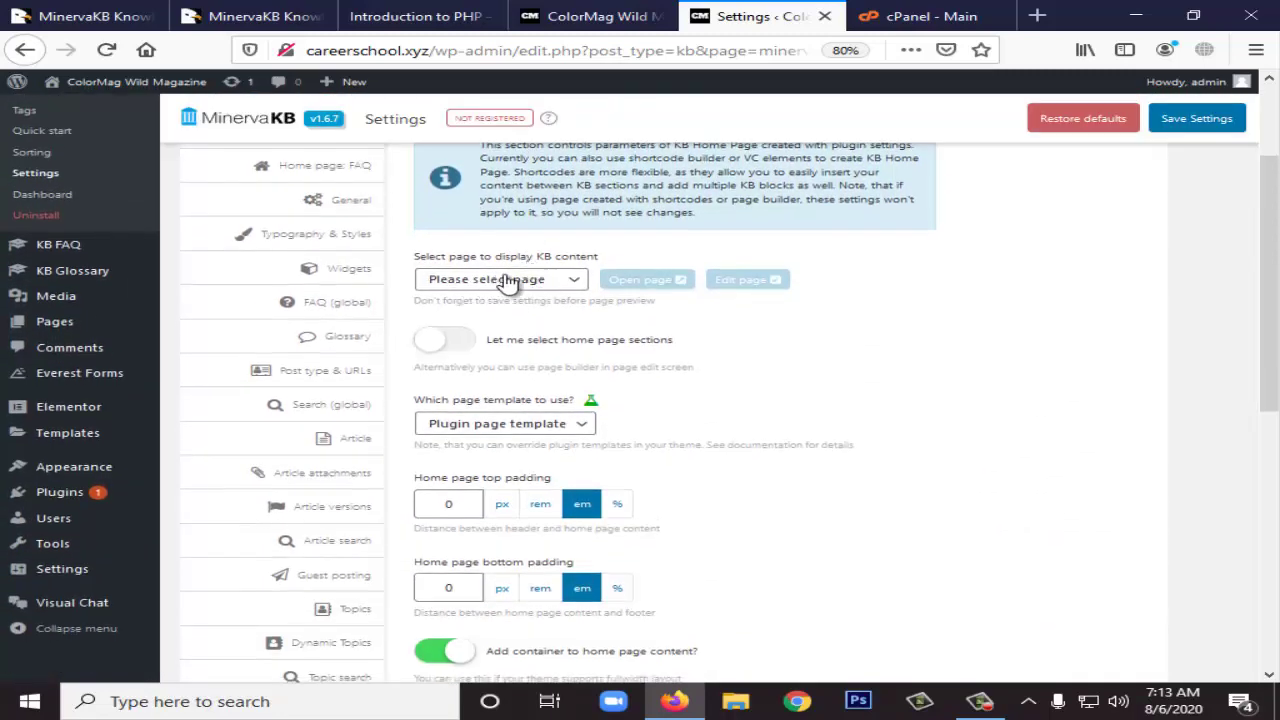
left_click(572, 283)
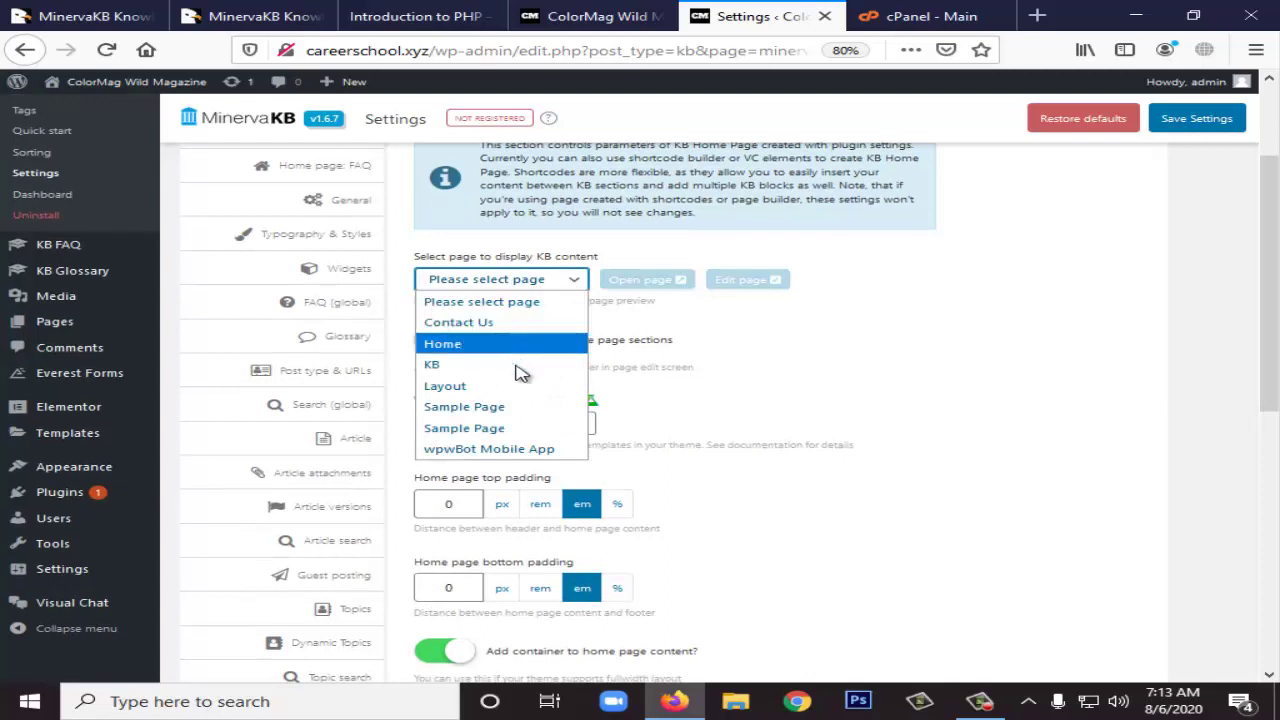
left_click(502, 366)
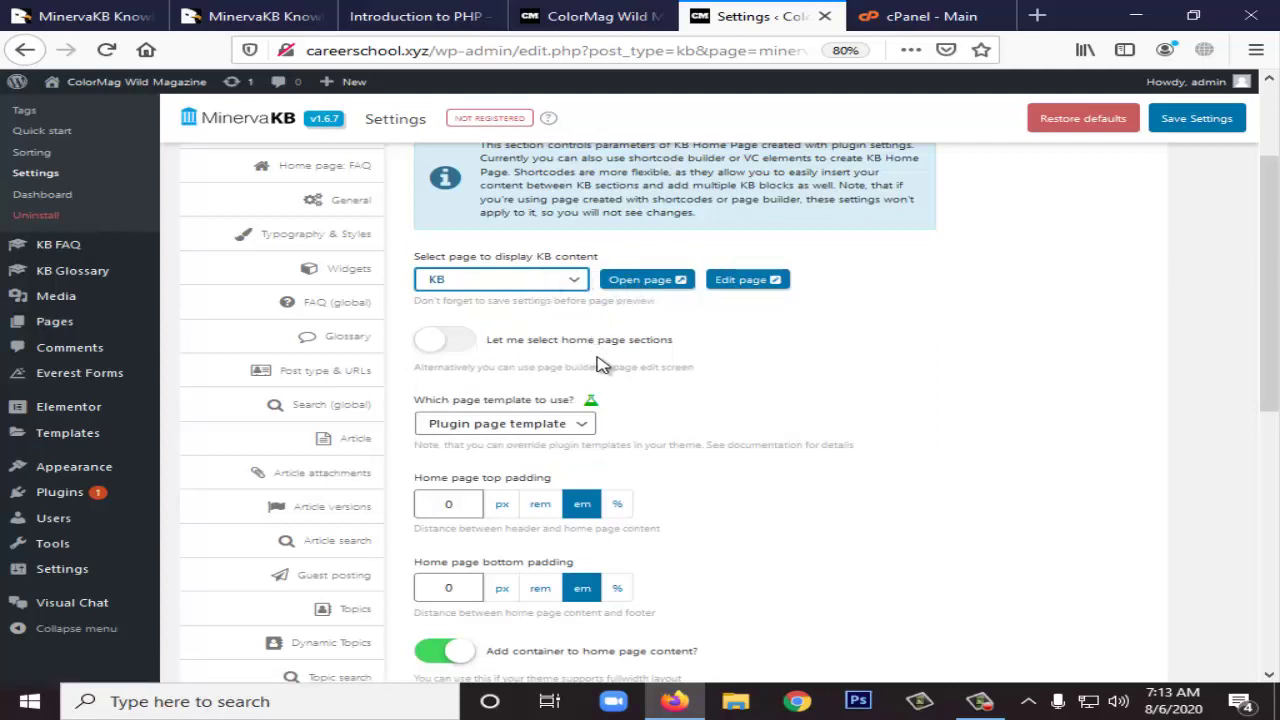
left_click(466, 347)
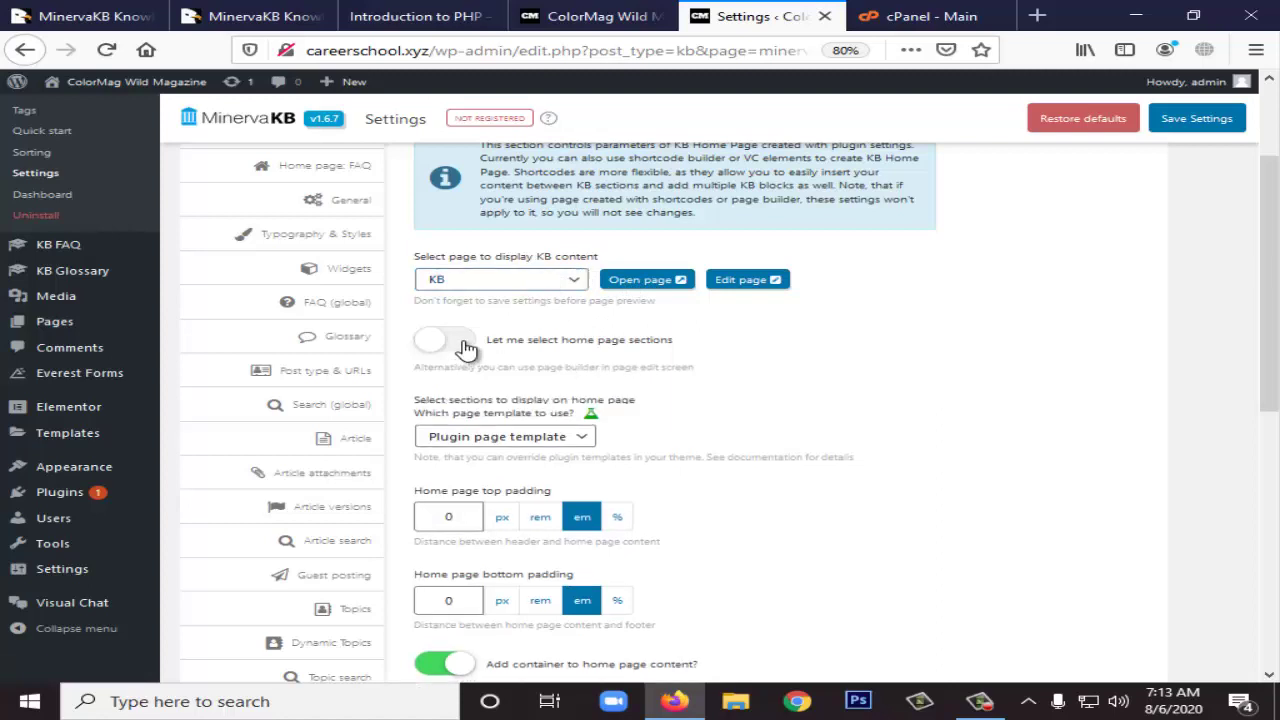
scroll(540, 345, "down", 2)
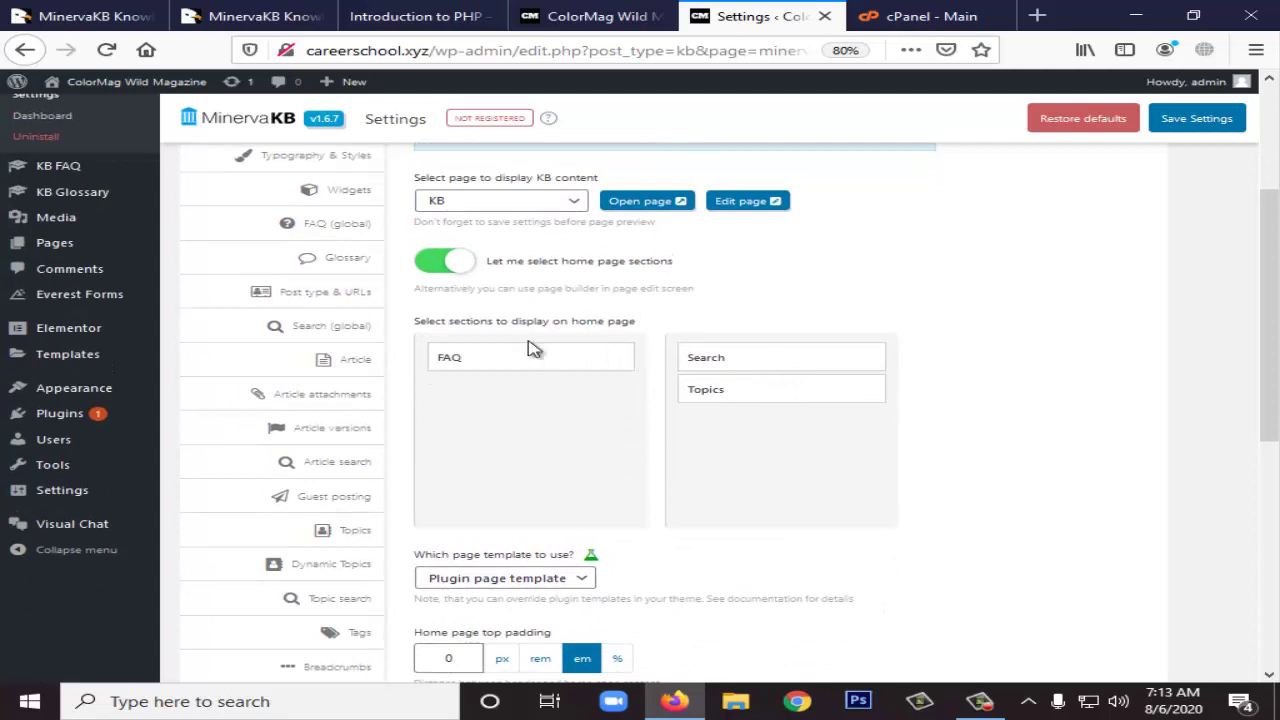
left_click(445, 262)
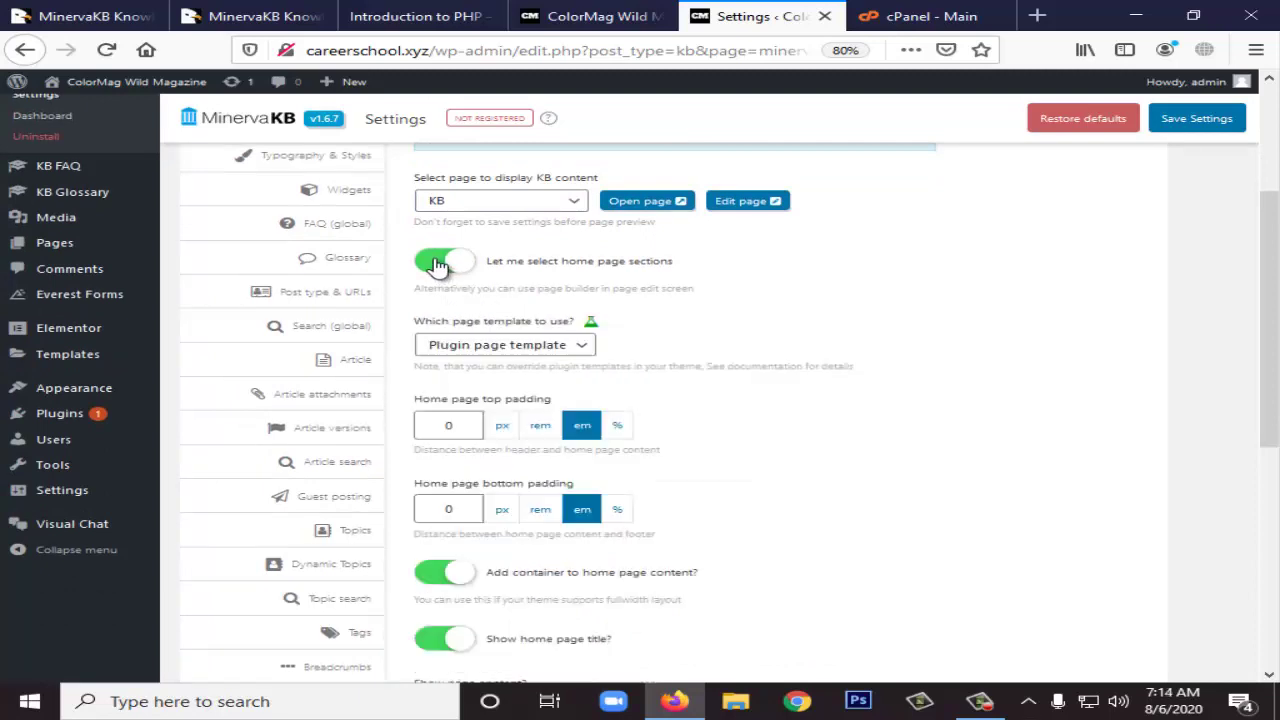
- Look through the remaining home page layout options, including page template, padding, container, title, page content and sidebar position
scroll(470, 280, "down", 2)
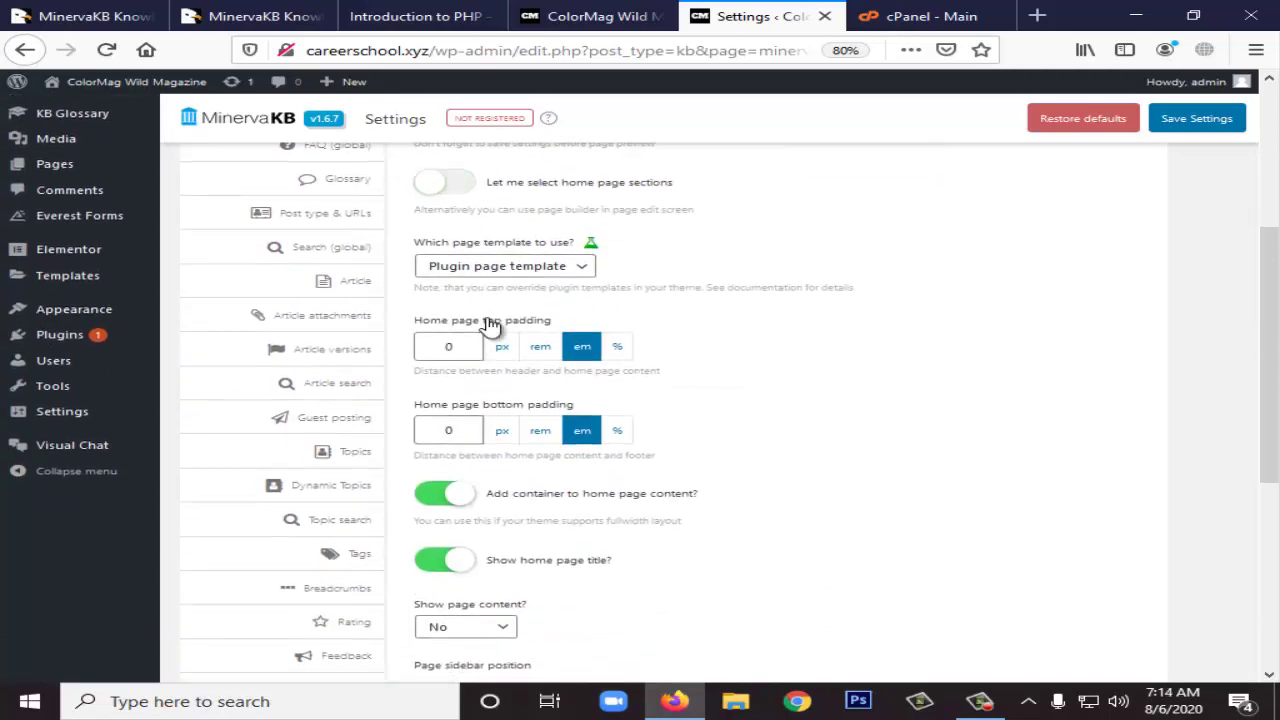
left_click(580, 268)
left_click(592, 268)
scroll(663, 264, "down", 3)
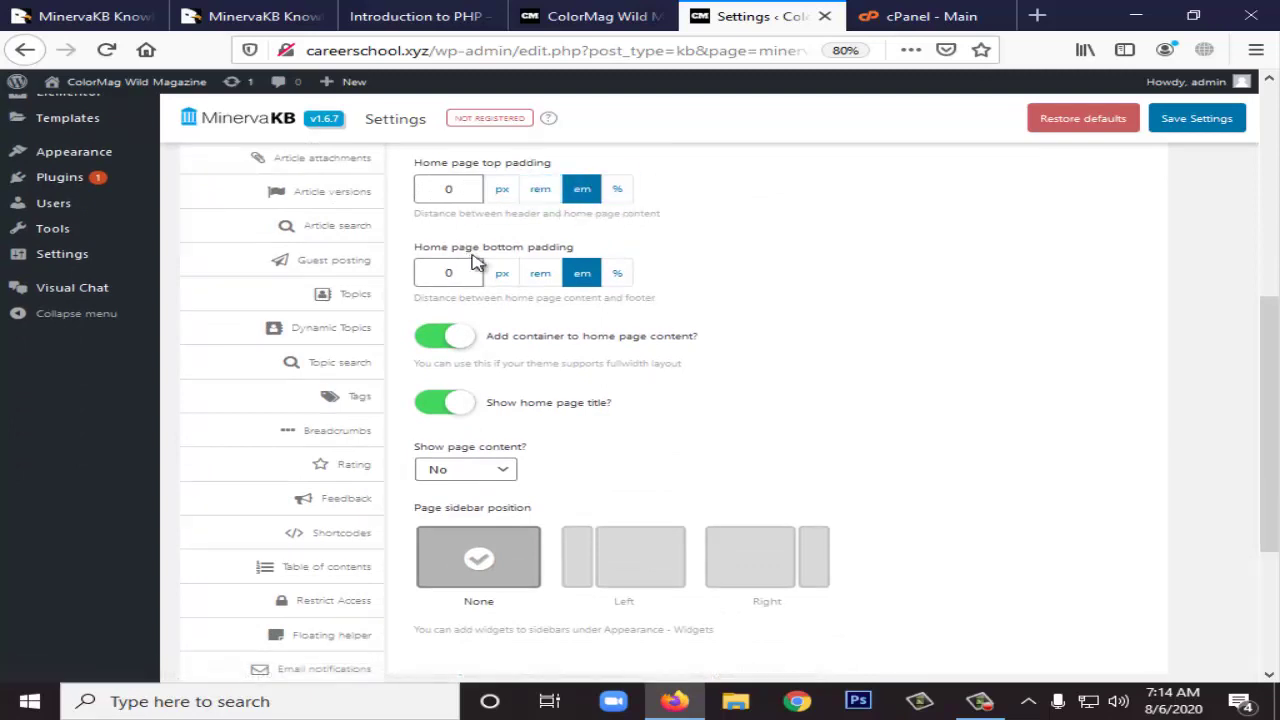
scroll(589, 289, "down", 2)
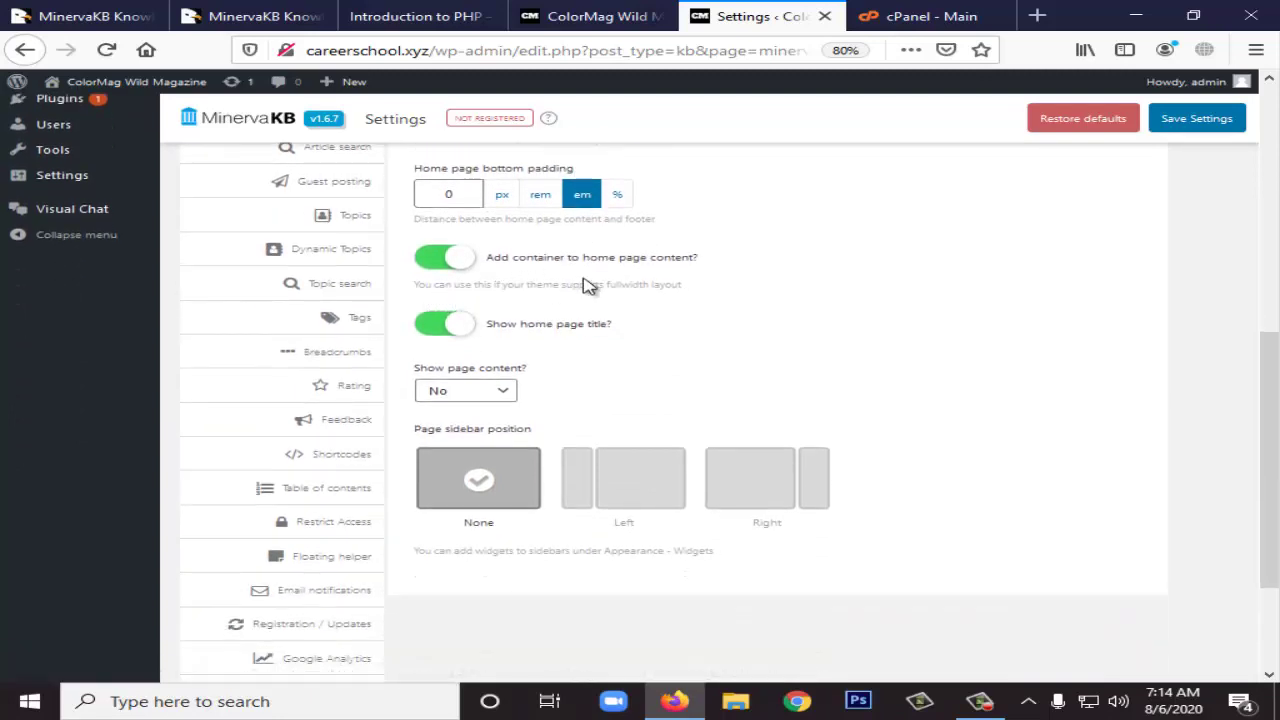
- Check the remaining home page layout options and save the MinervaKB settings
scroll(660, 296, "down", 3)
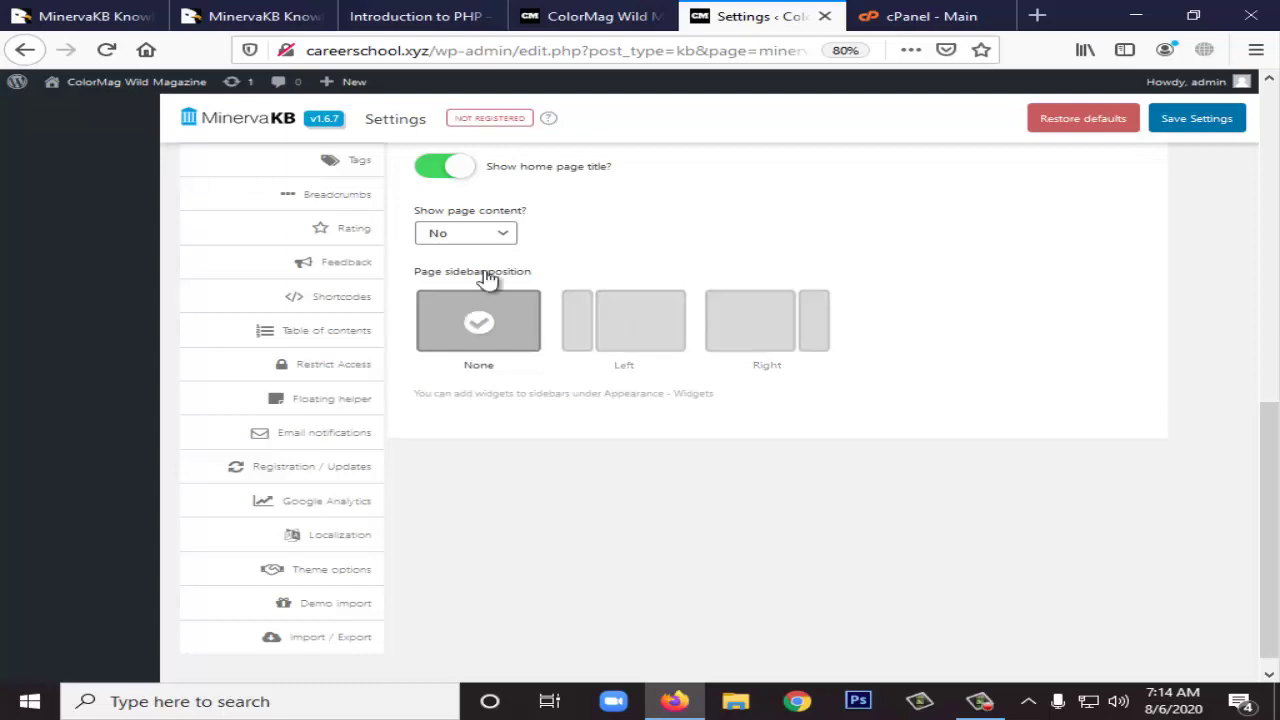
scroll(490, 307, "up", 15)
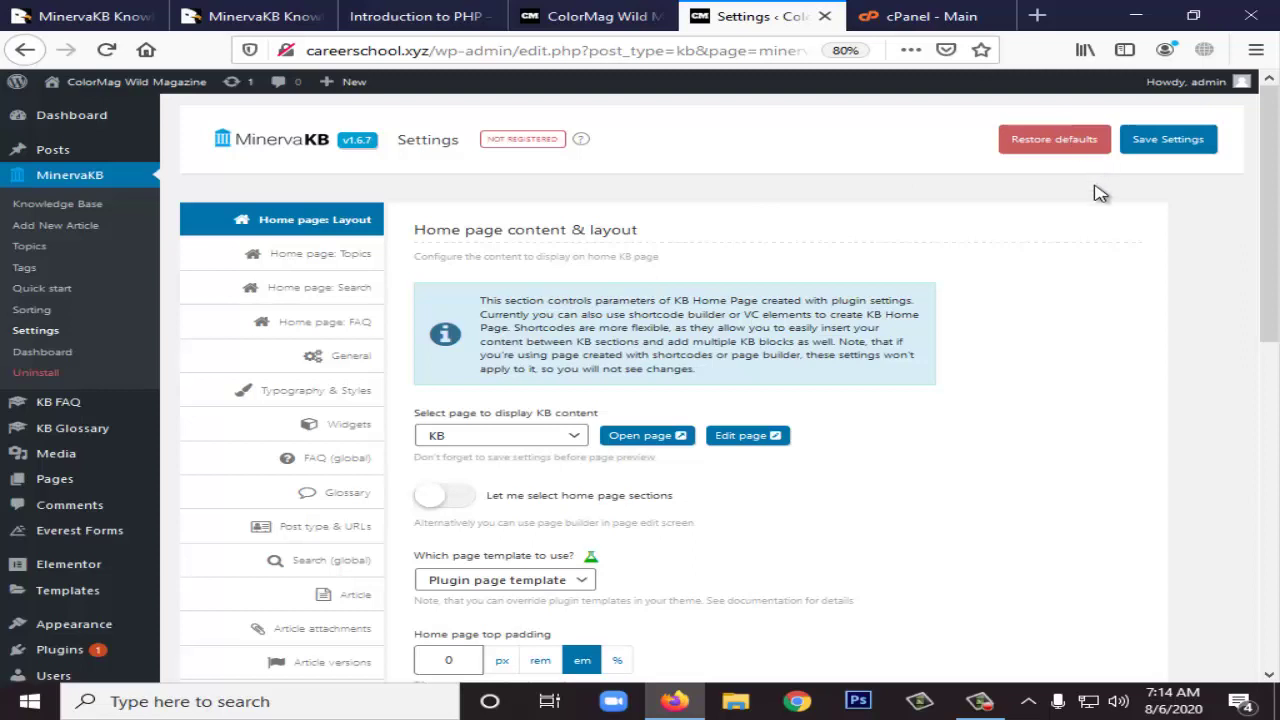
left_click(1172, 140)
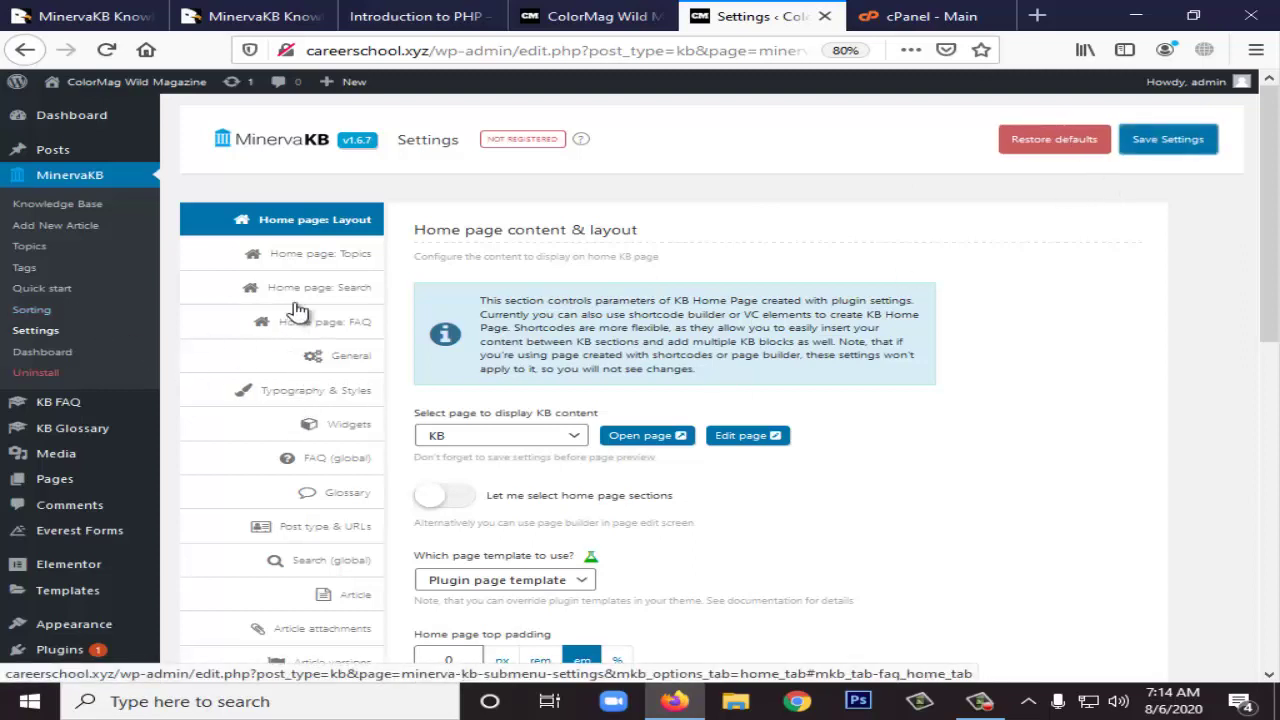
- Open the home page topics settings and compare the list and box views with the MinervaKB demo knowledge base home page
left_click(330, 261)
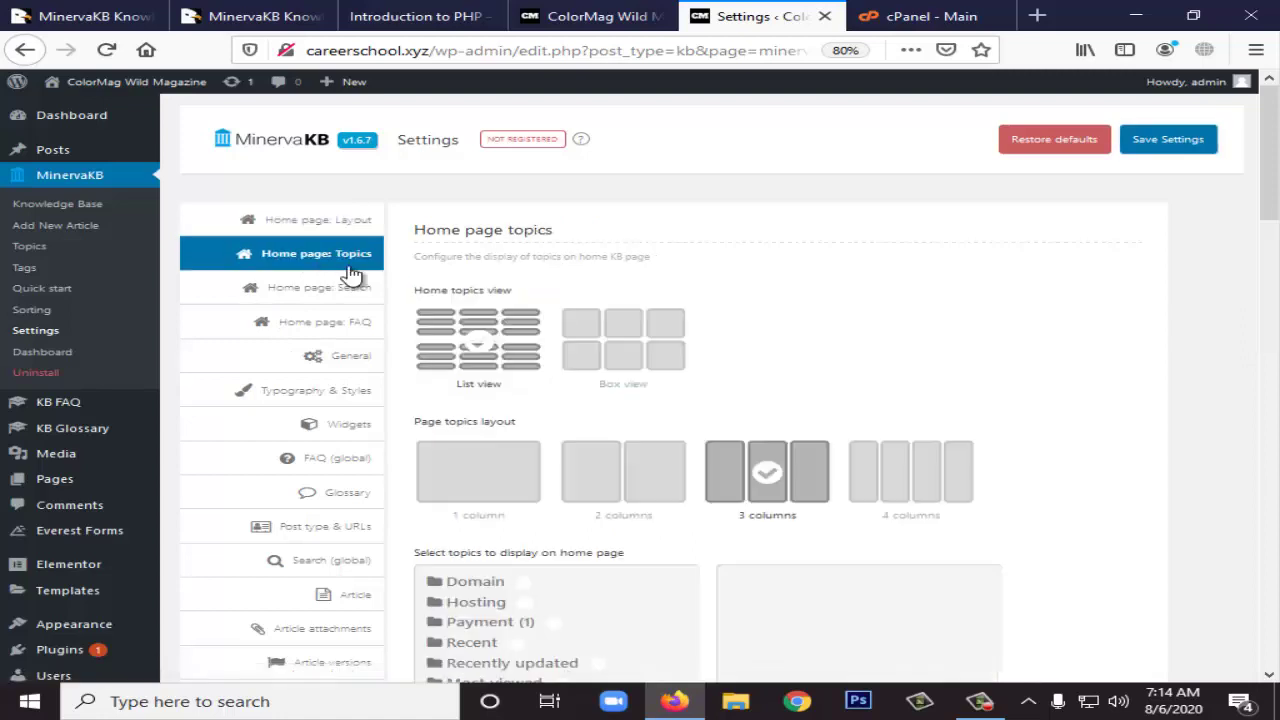
scroll(558, 290, "down", 3)
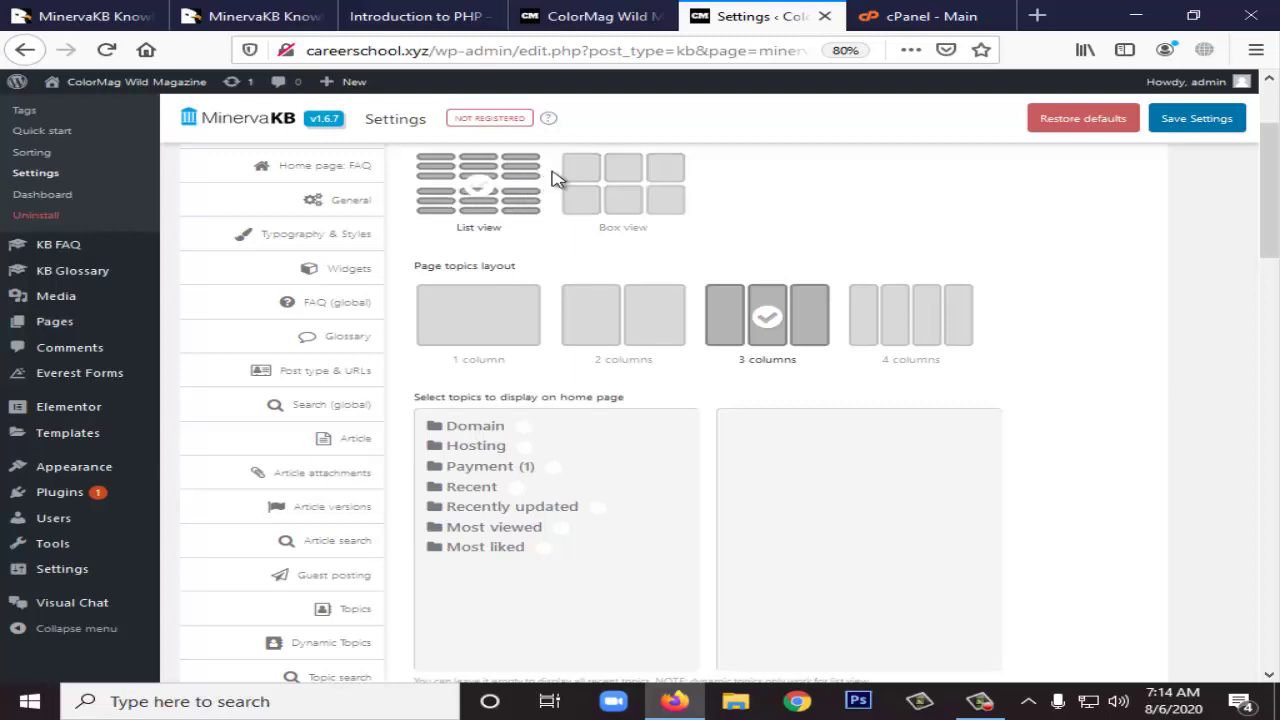
left_click(245, 12)
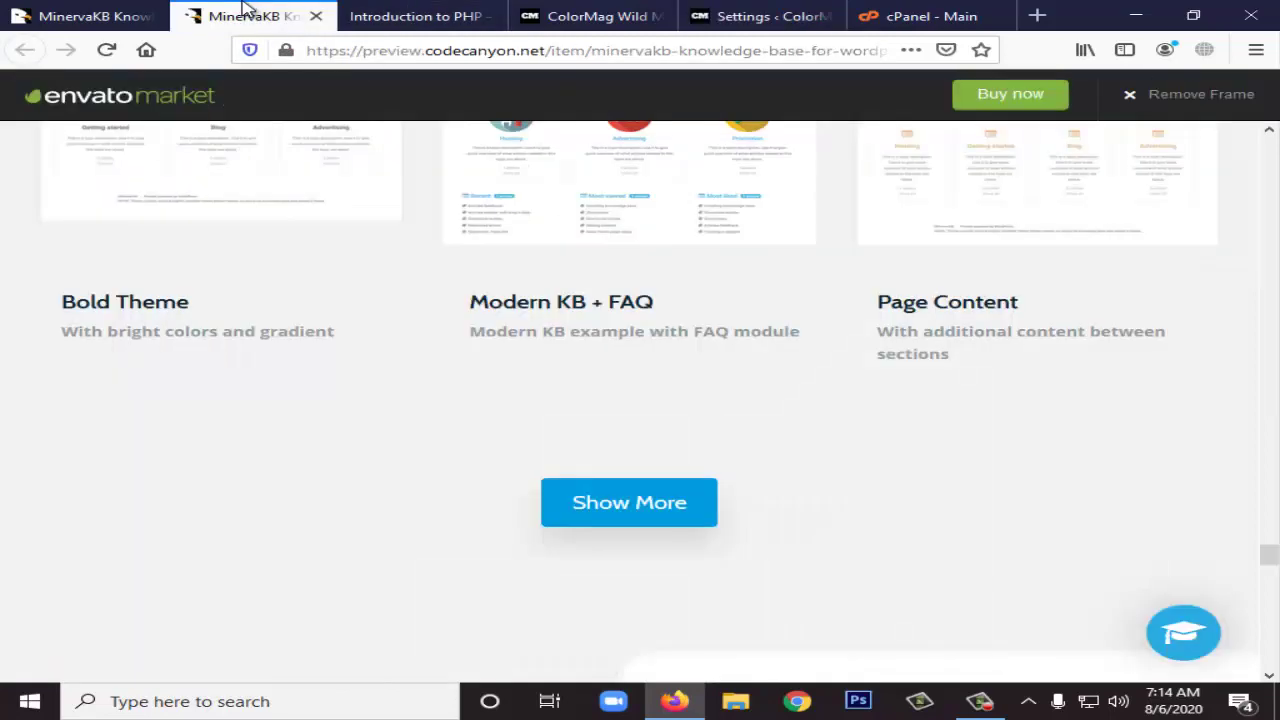
scroll(450, 374, "up", 5)
left_click(458, 20)
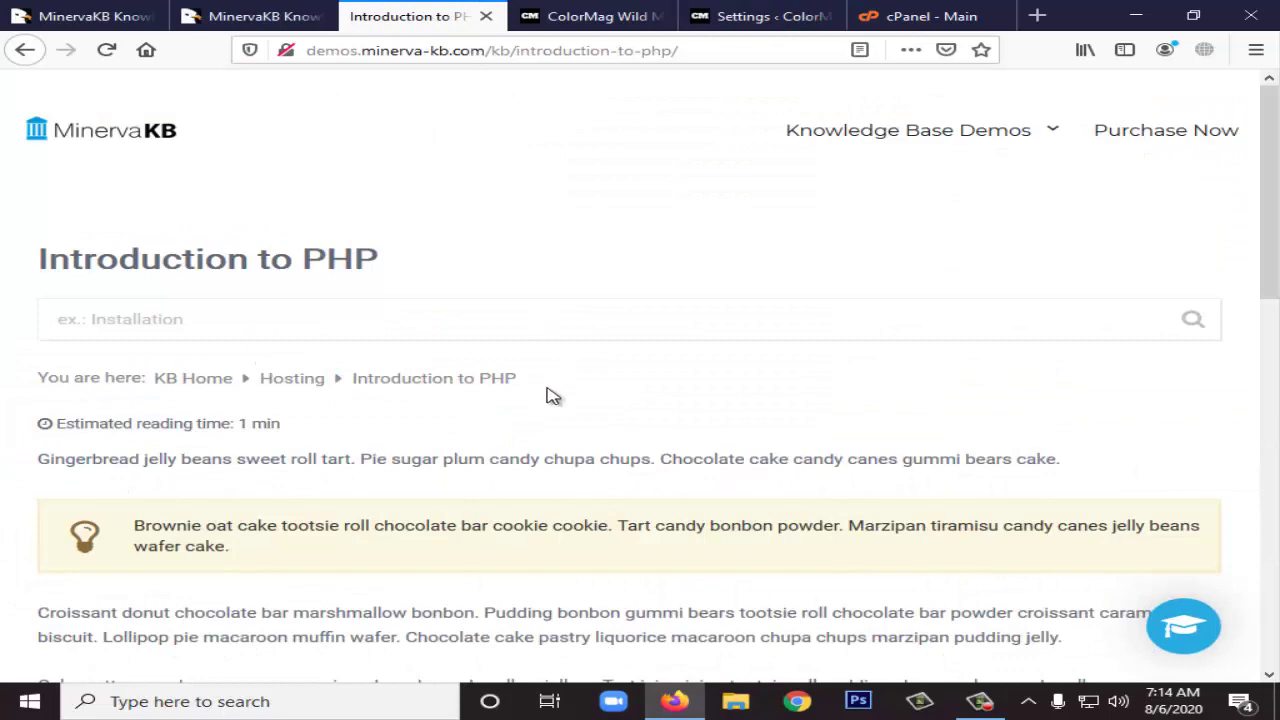
scroll(553, 396, "down", 4)
scroll(560, 385, "up", 4)
left_click(24, 52)
scroll(357, 434, "up", 2)
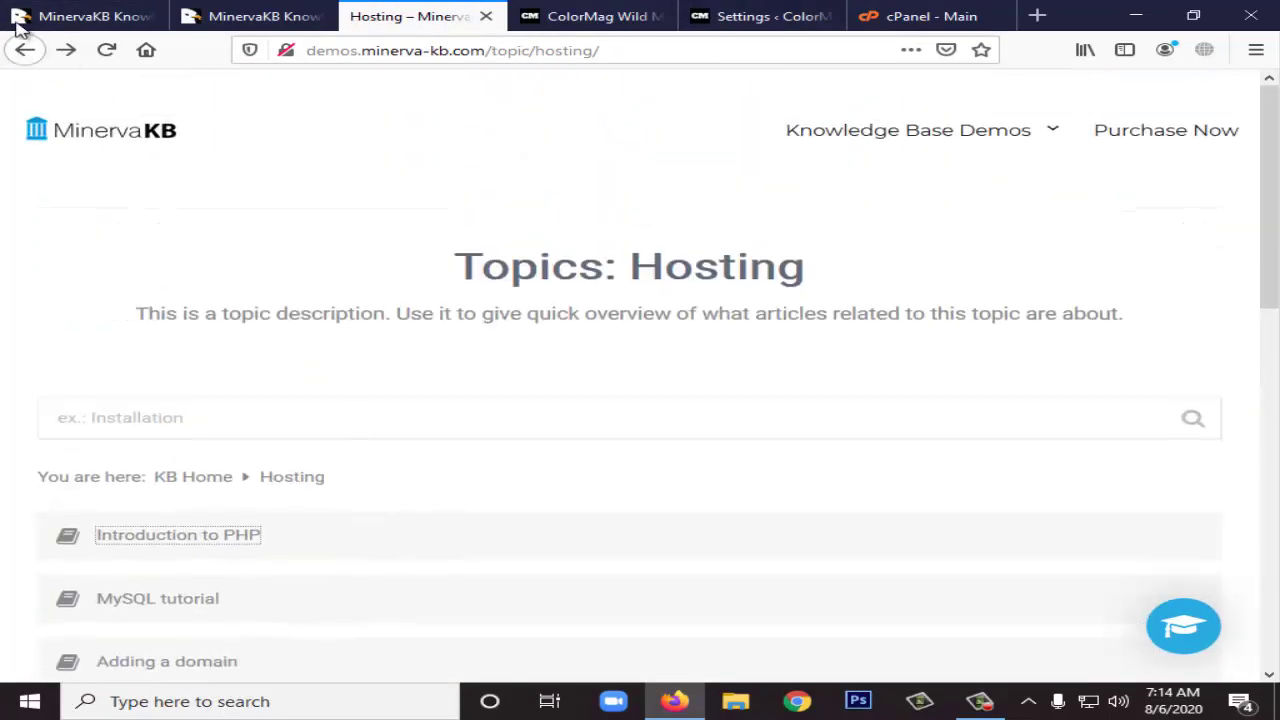
left_click(24, 52)
scroll(511, 518, "up", 8)
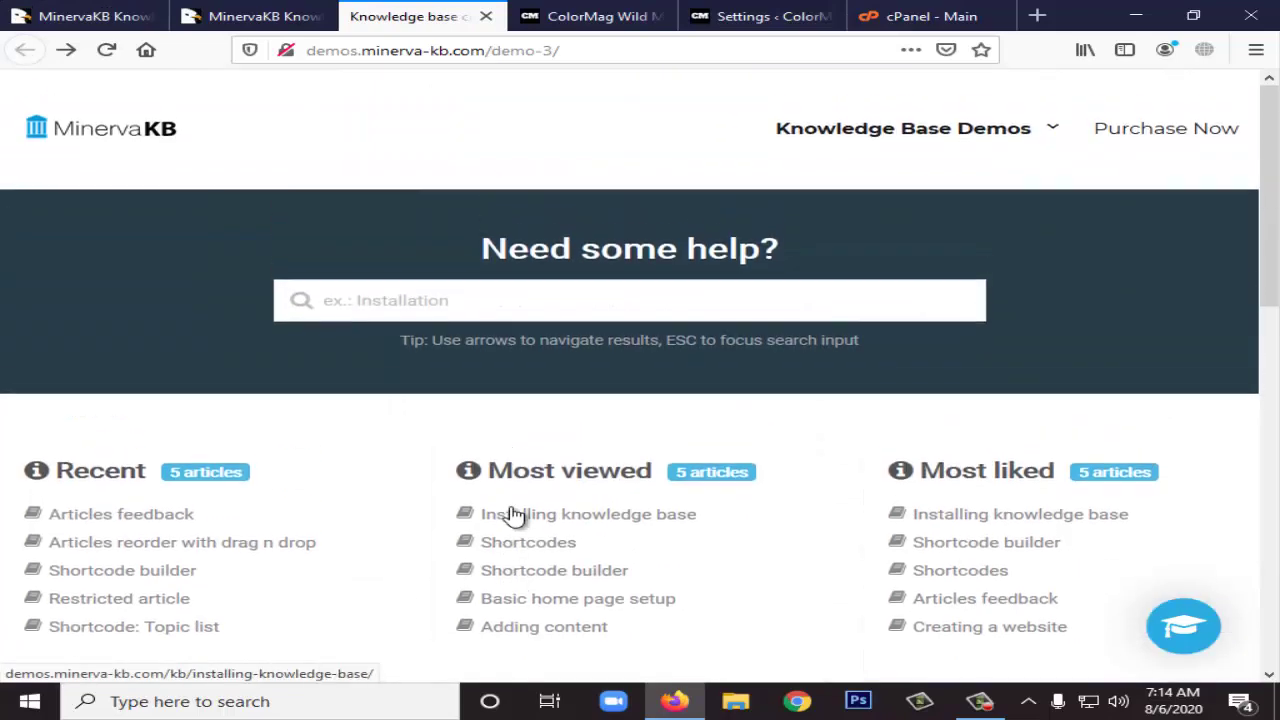
scroll(514, 520, "down", 5)
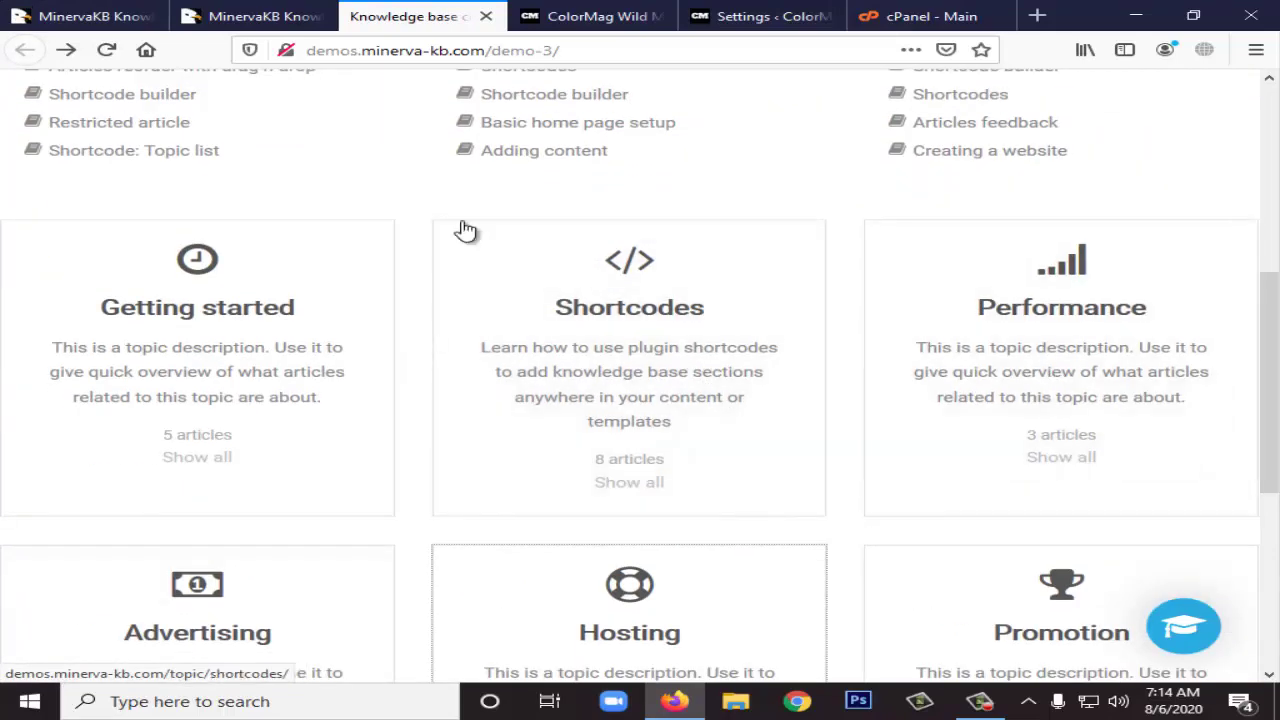
- Back in the MinervaKB settings, review the home page topic selection, topic and article limits, Show all link, article count and topic color options
left_click(630, 14)
left_click(736, 17)
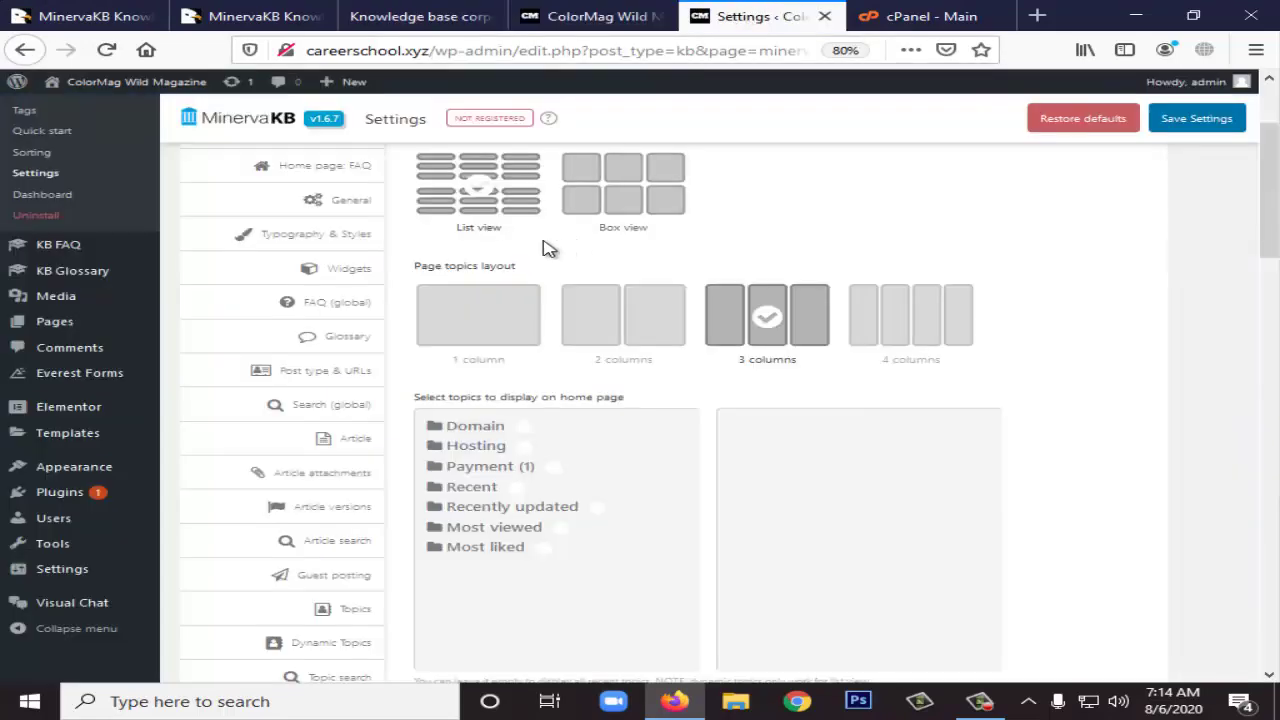
scroll(597, 369, "down", 3)
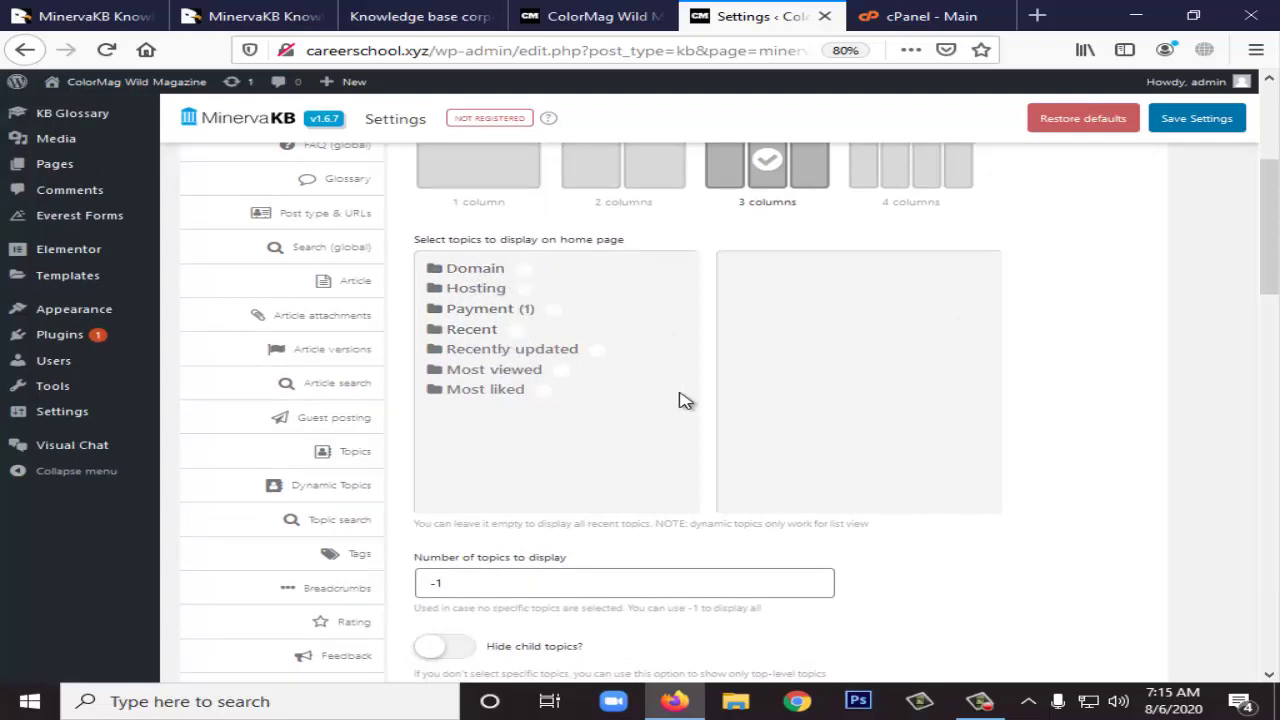
scroll(685, 400, "down", 3)
scroll(520, 395, "down", 1)
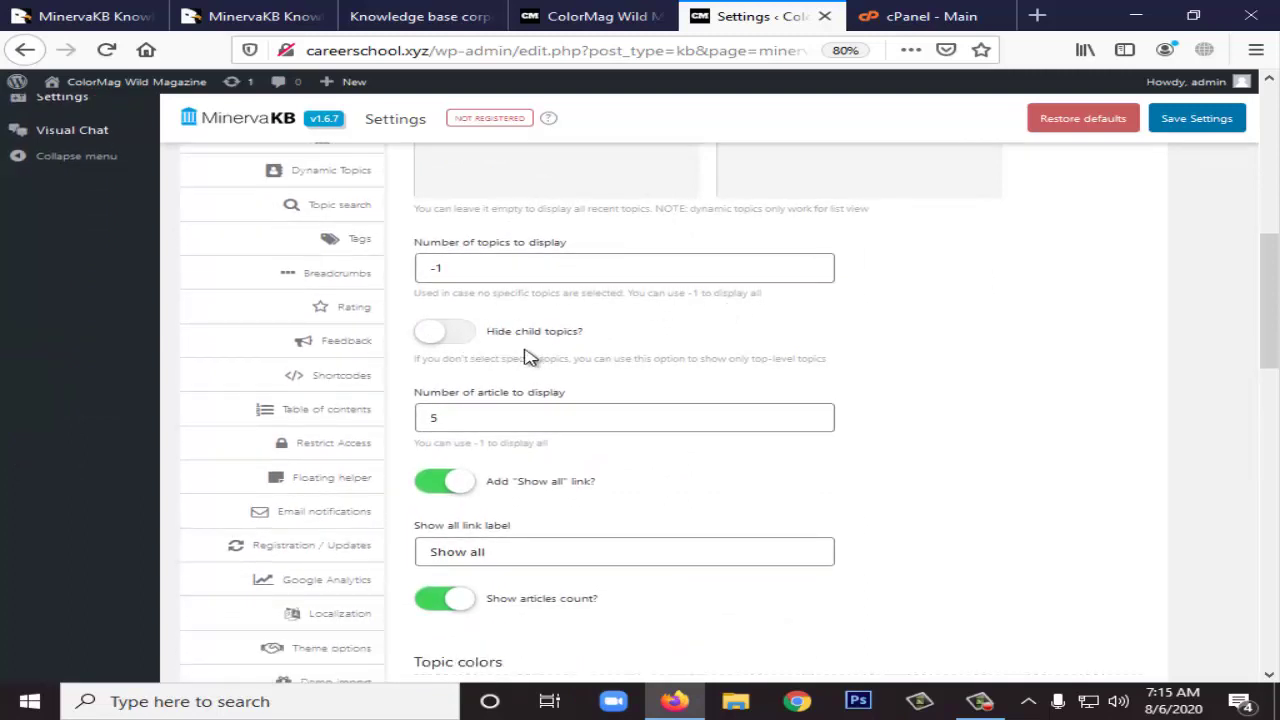
scroll(630, 345, "down", 2)
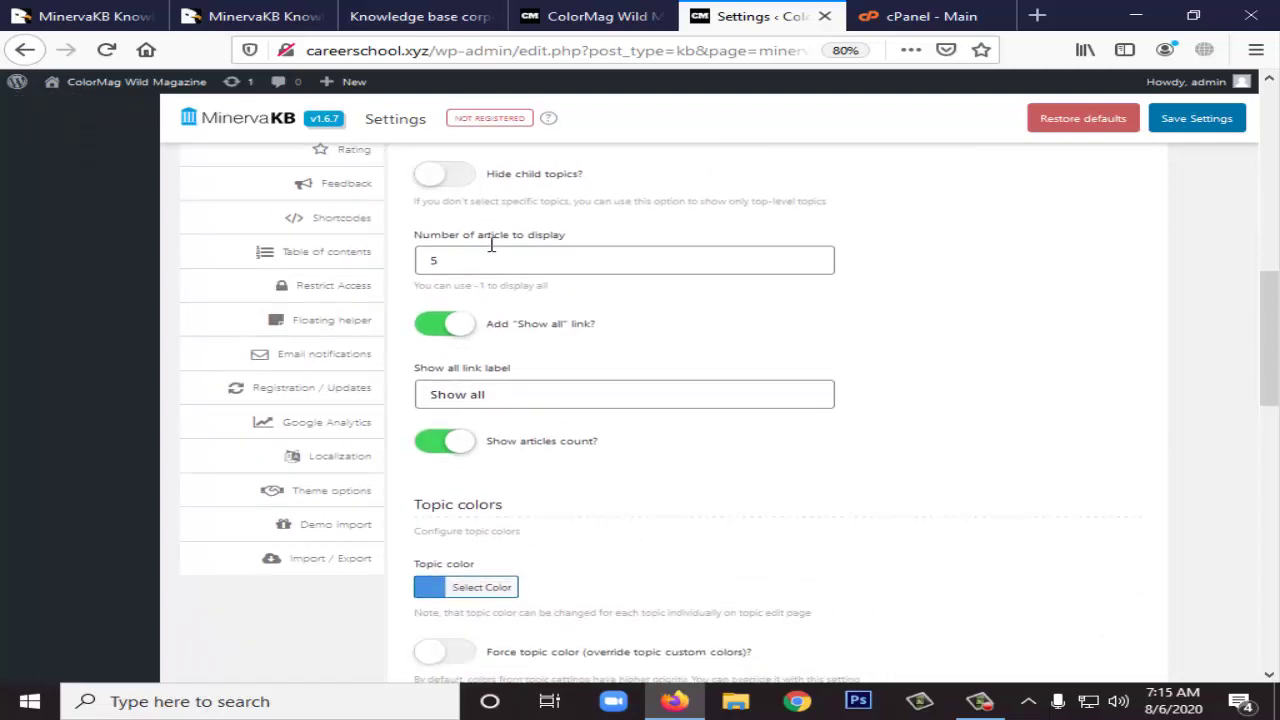
scroll(555, 366, "down", 4)
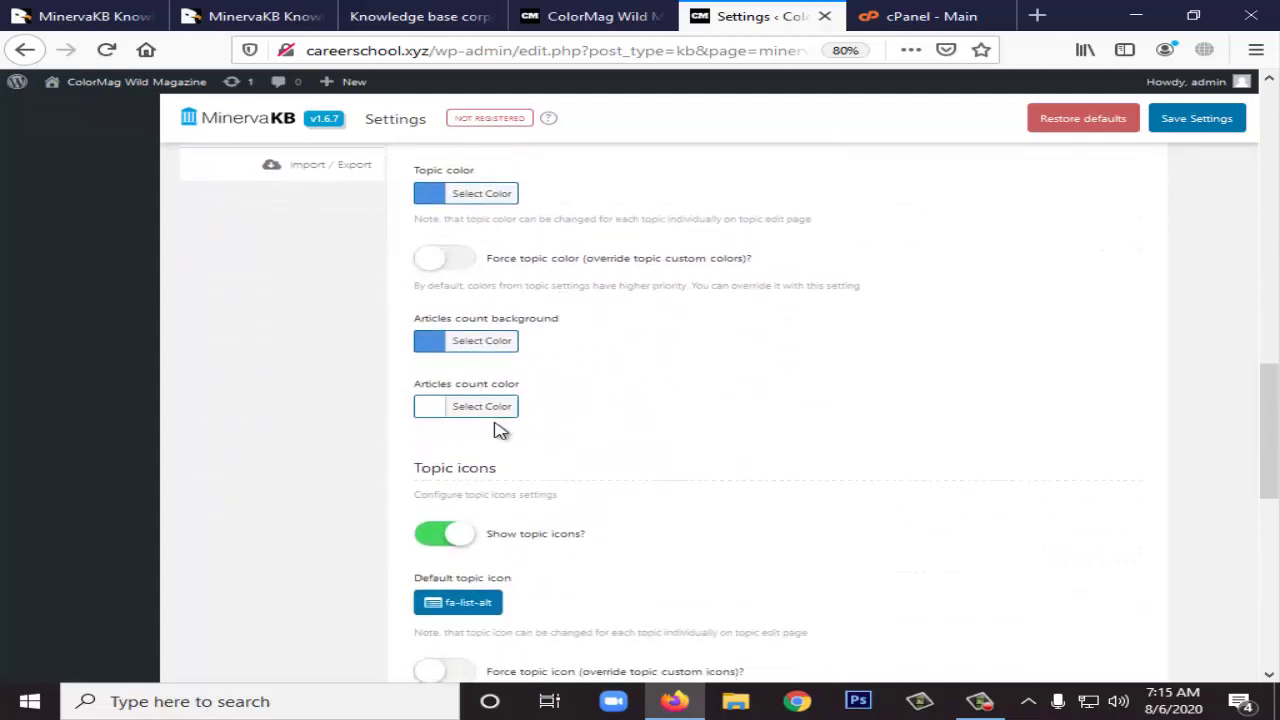
scroll(500, 430, "down", 3)
scroll(540, 345, "down", 2)
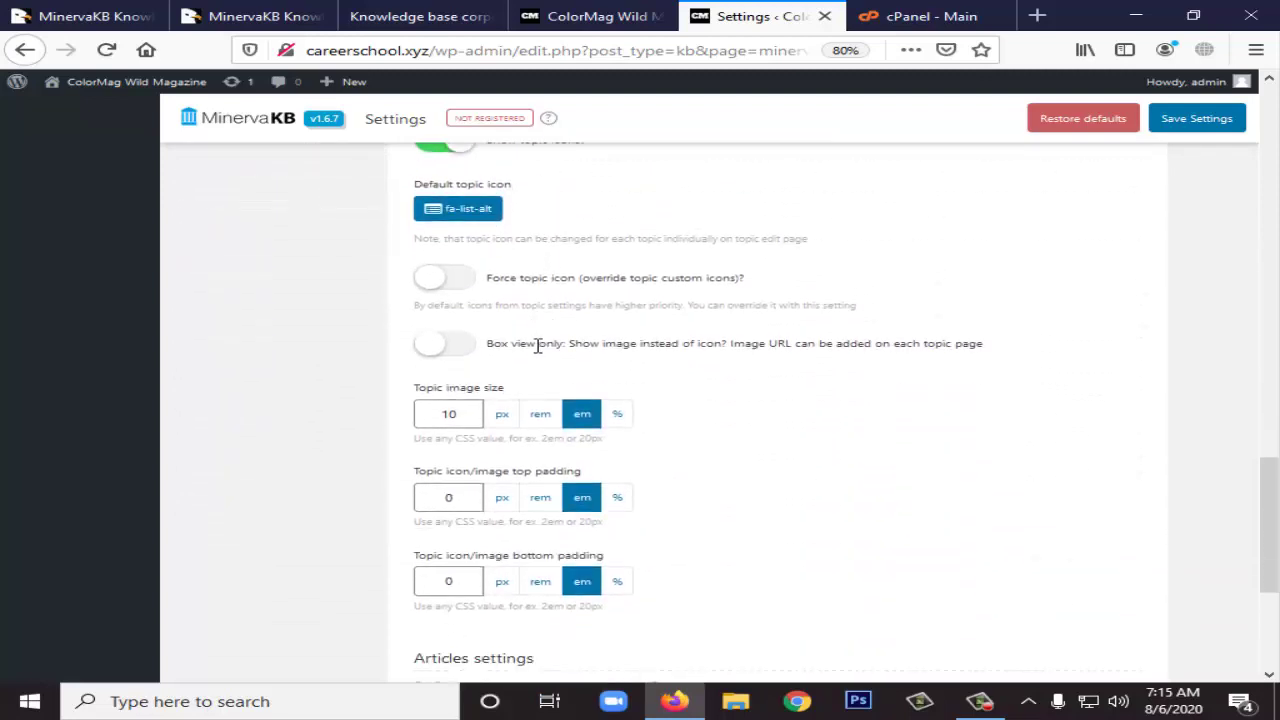
- Open the default topic icon picker and examine the topic icon, image size, padding and article list options
scroll(560, 349, "up", 2)
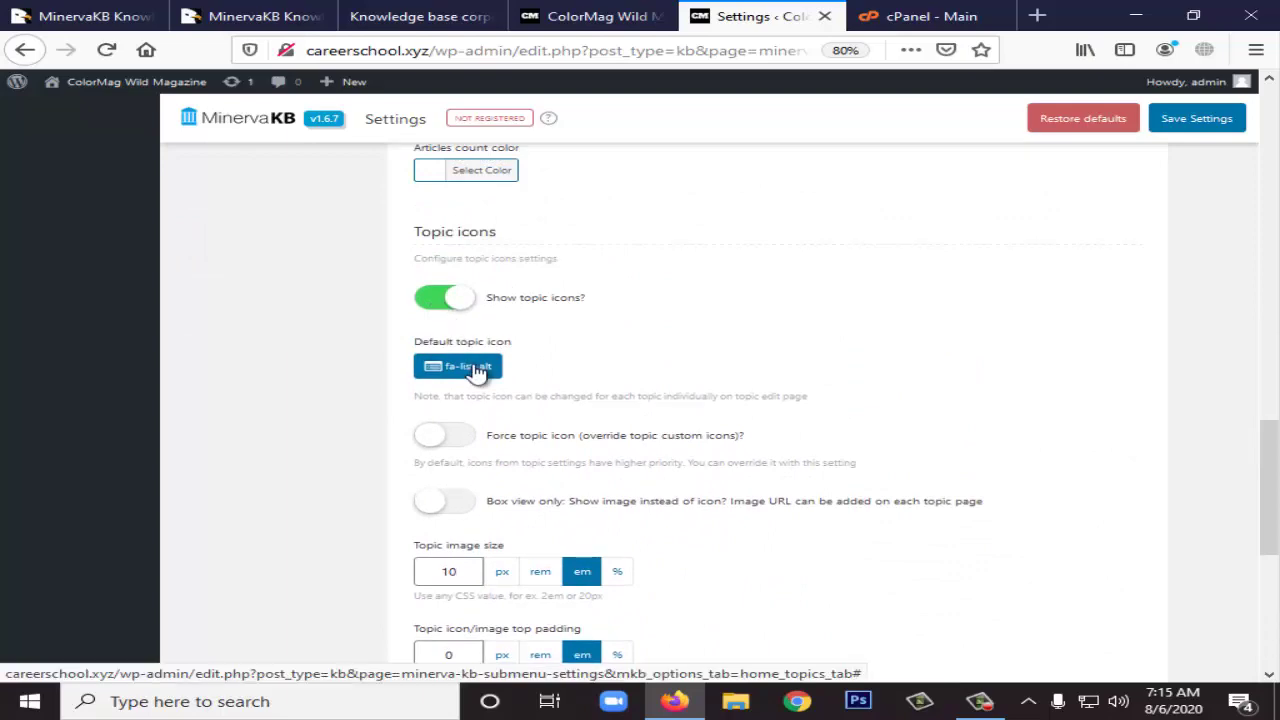
left_click(476, 370)
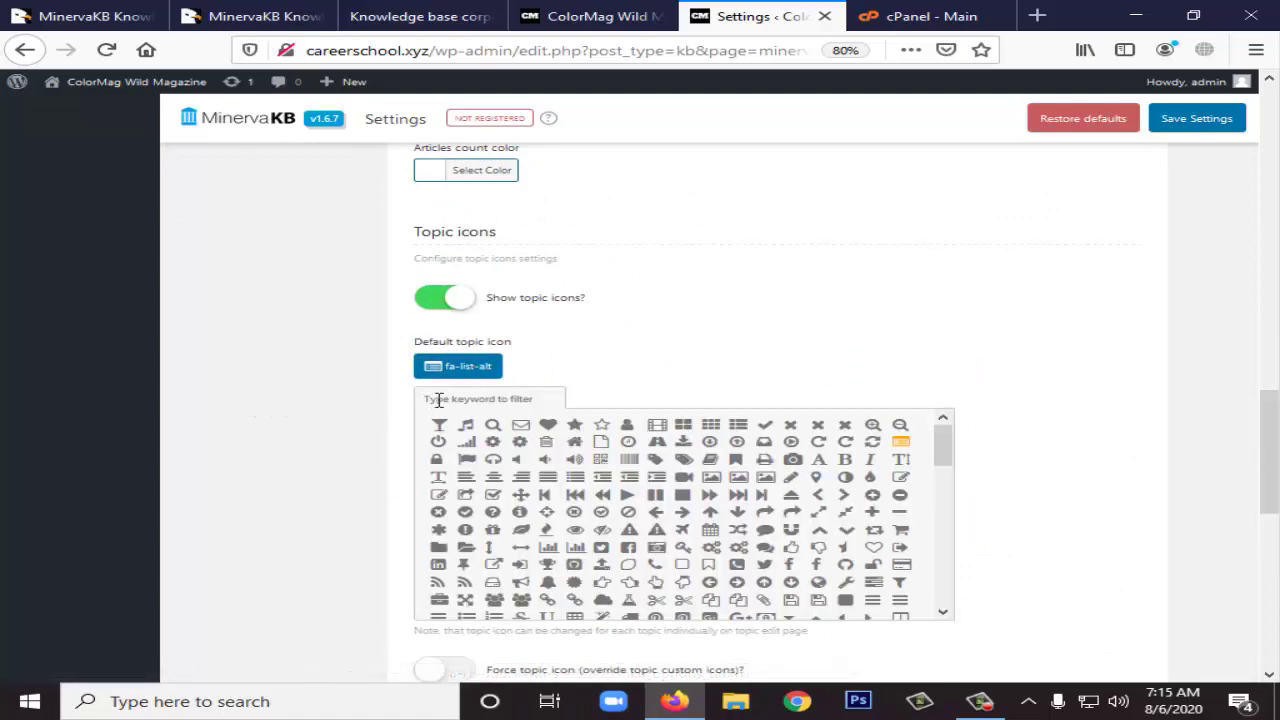
scroll(505, 255, "down", 3)
scroll(423, 451, "down", 3)
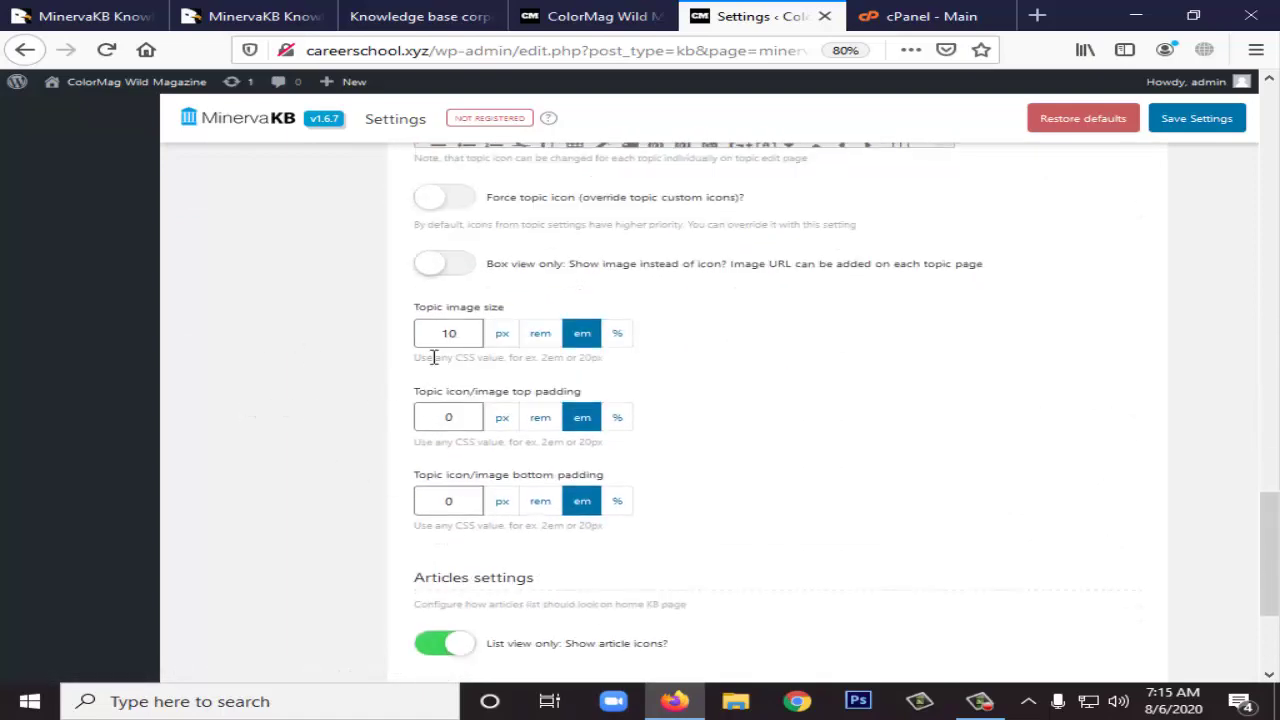
scroll(435, 358, "up", 2)
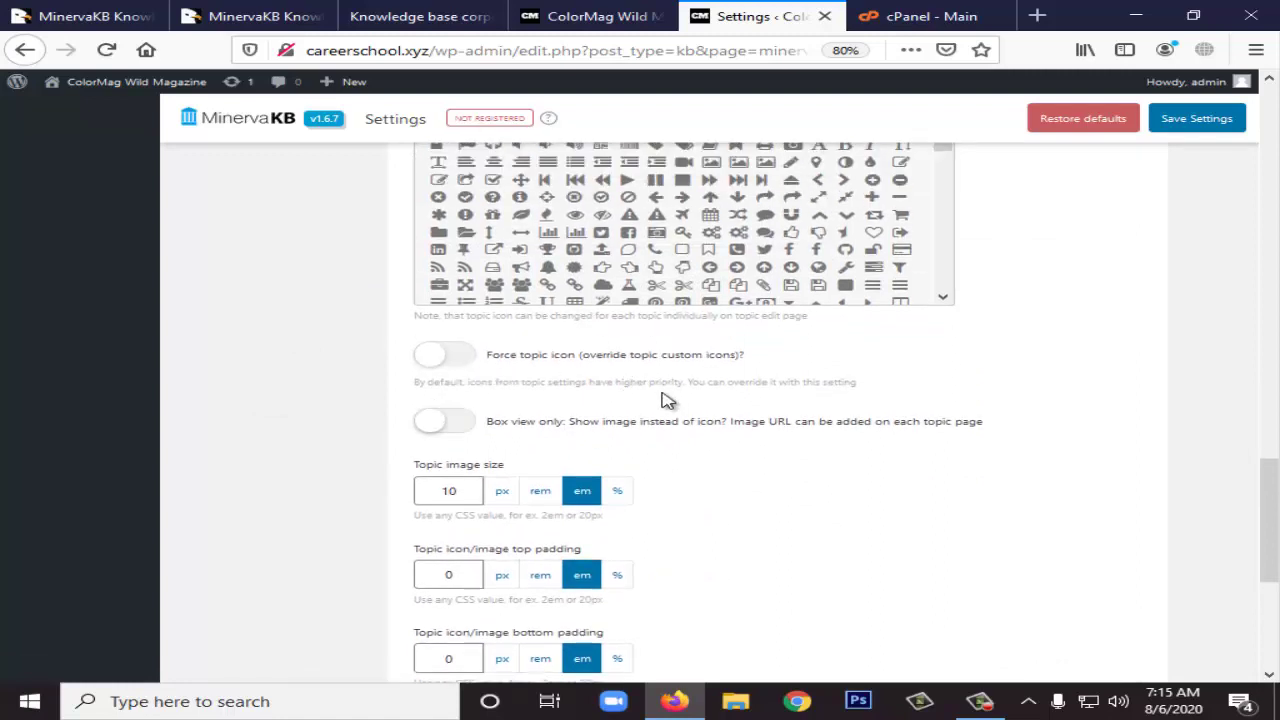
scroll(457, 443, "down", 5)
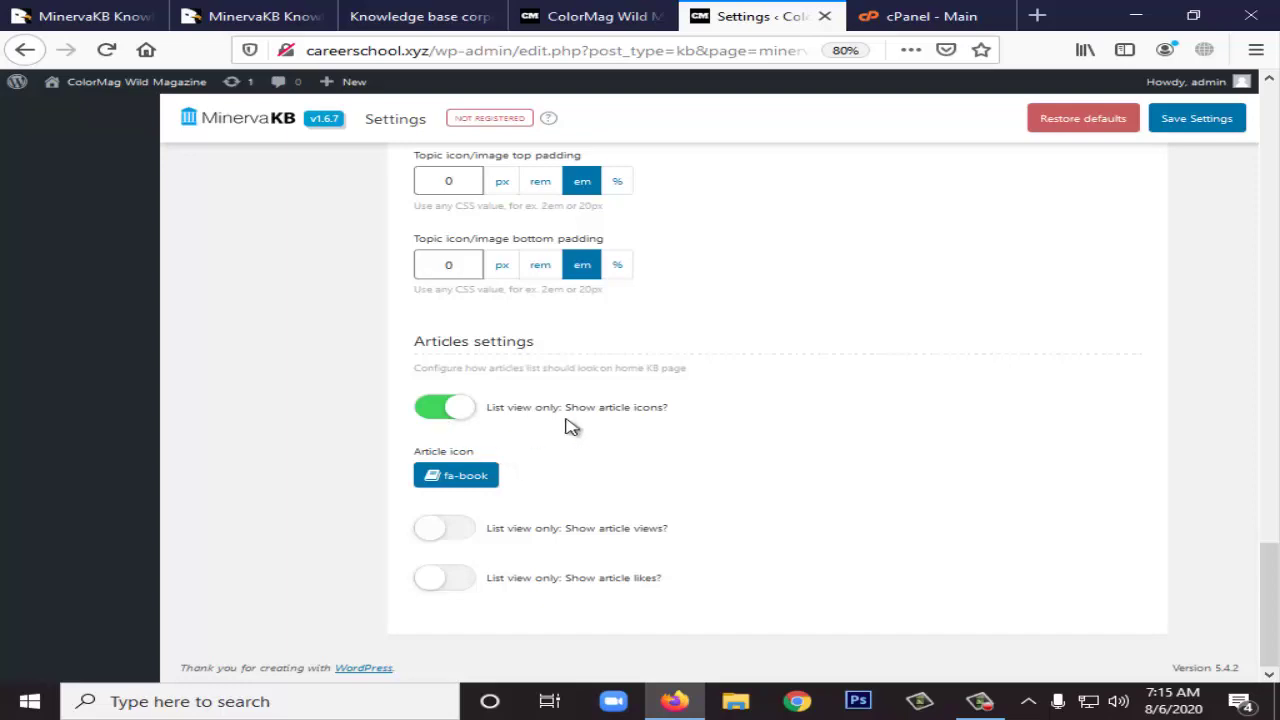
scroll(463, 520, "up", 20)
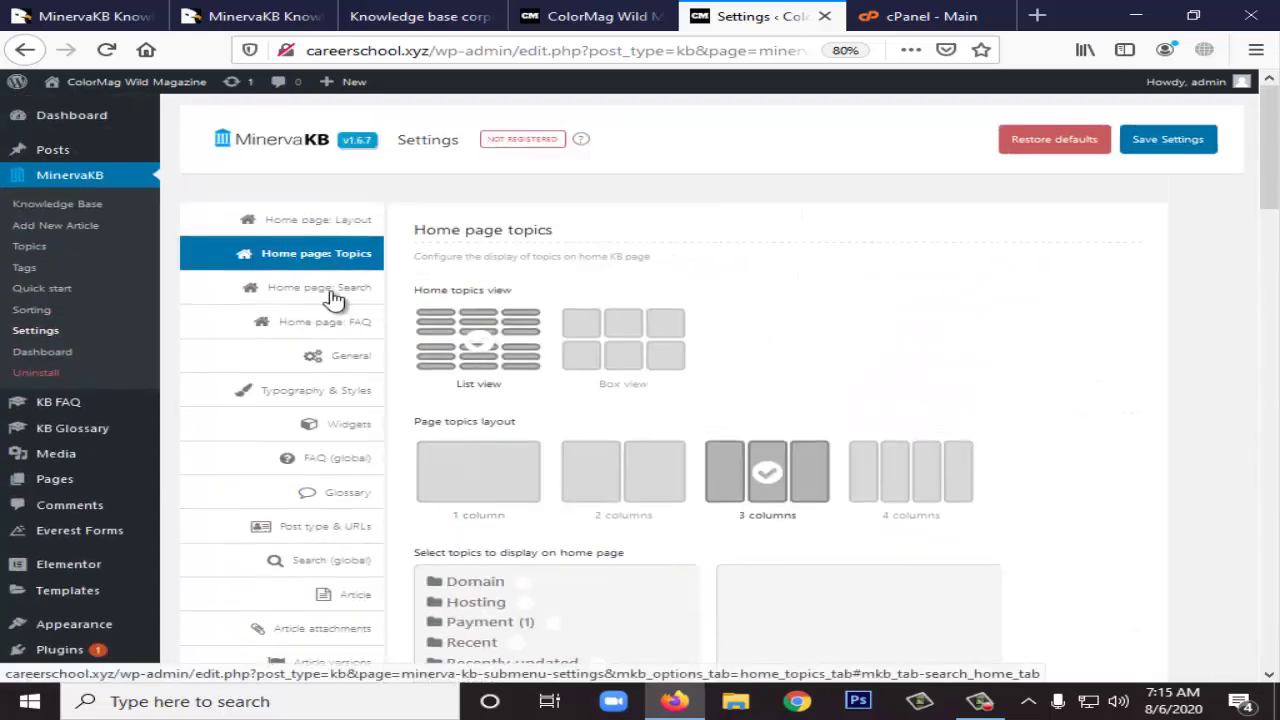
- Open the home page search settings and compare them with the search section on the MinervaKB demo page
left_click(328, 290)
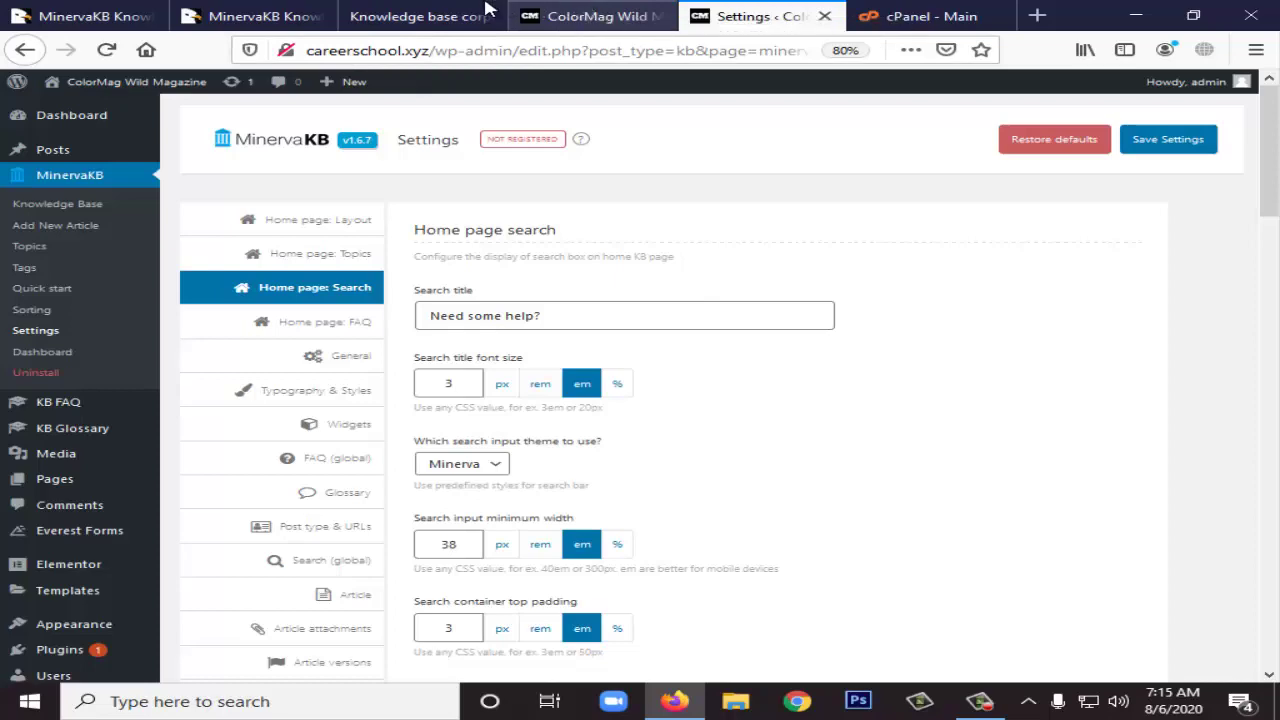
left_click(425, 10)
scroll(189, 354, "up", 5)
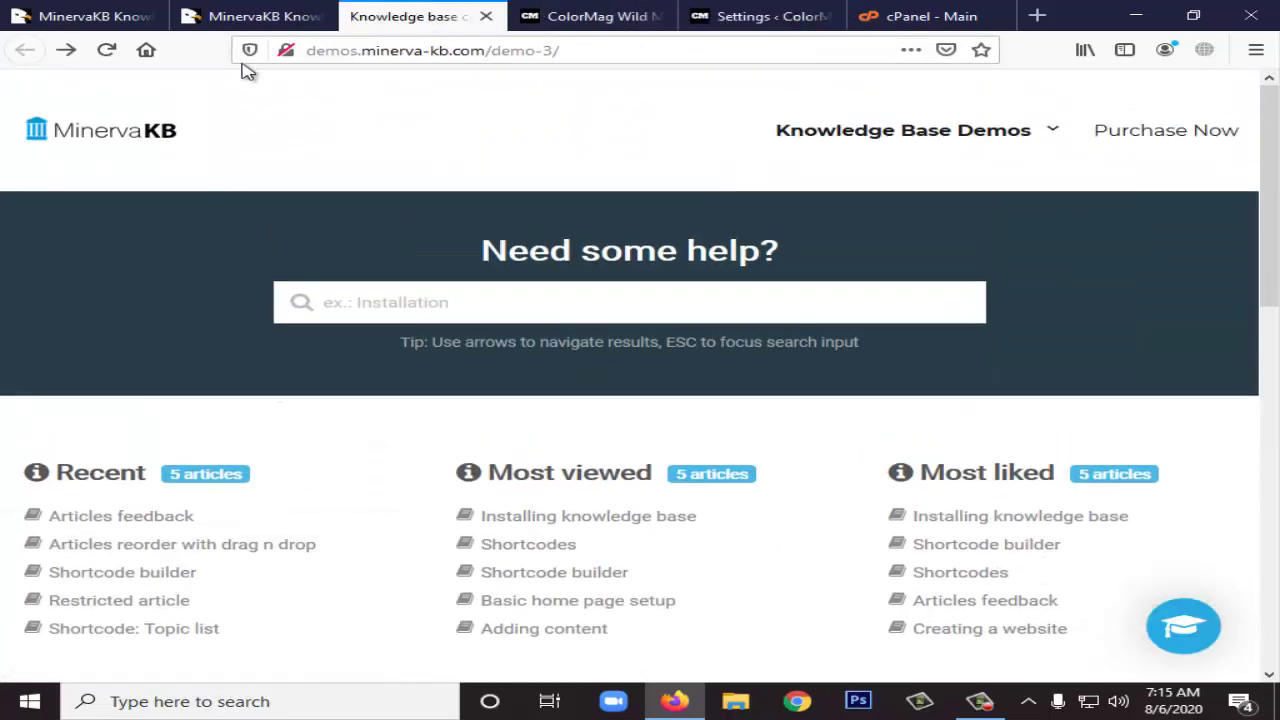
left_click(592, 18)
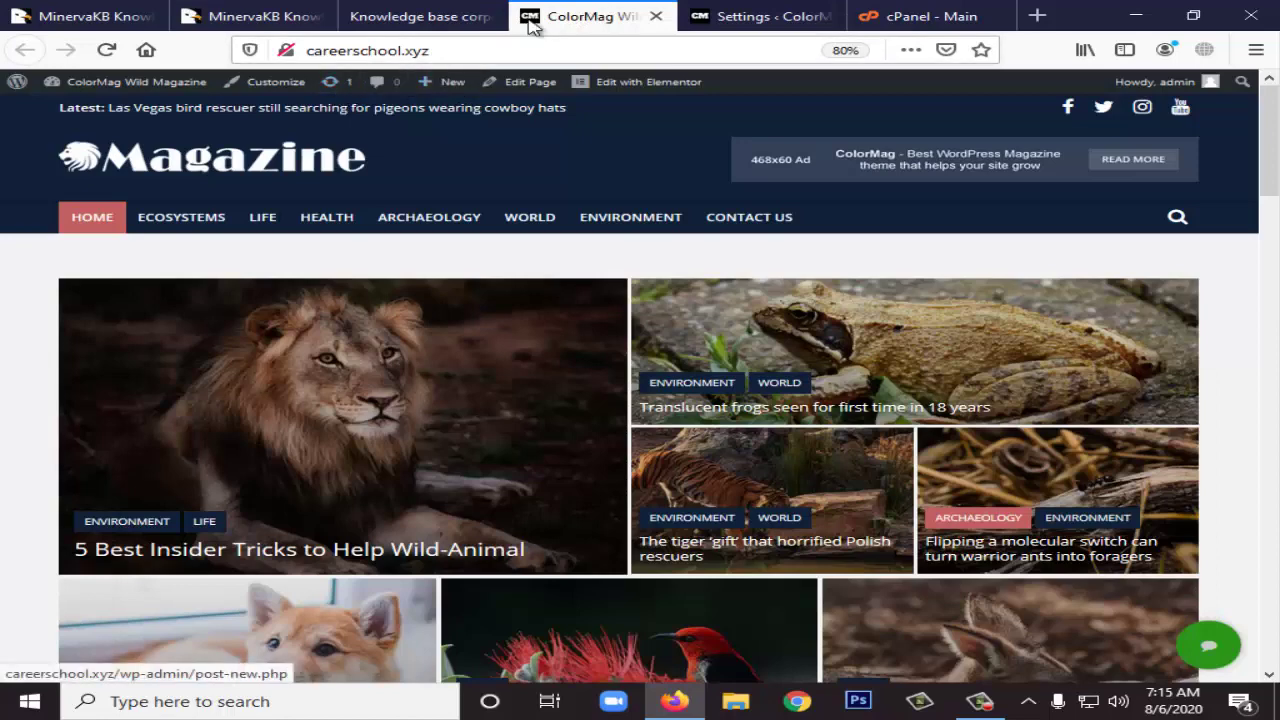
left_click(750, 17)
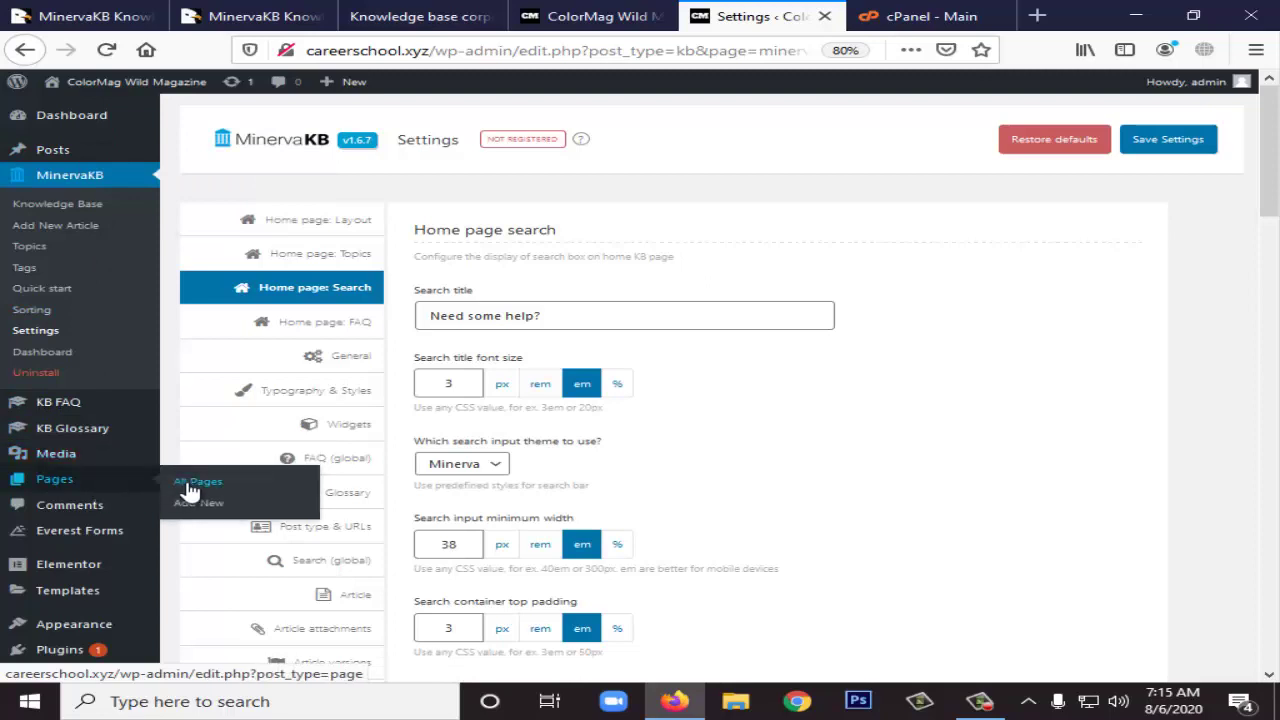
- Open the site's pages list in a new tab and view the published KB page, examining its search box and topic listing
middle_click(190, 500)
left_click(775, 10)
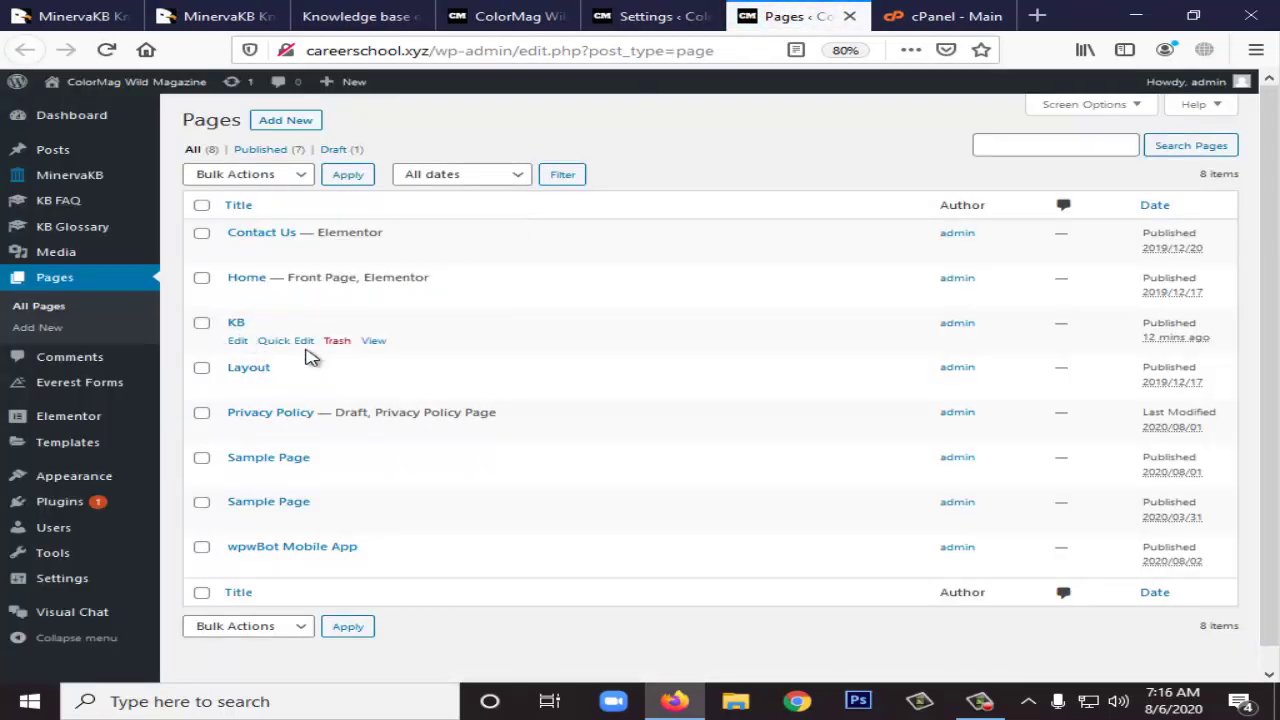
left_click(374, 342)
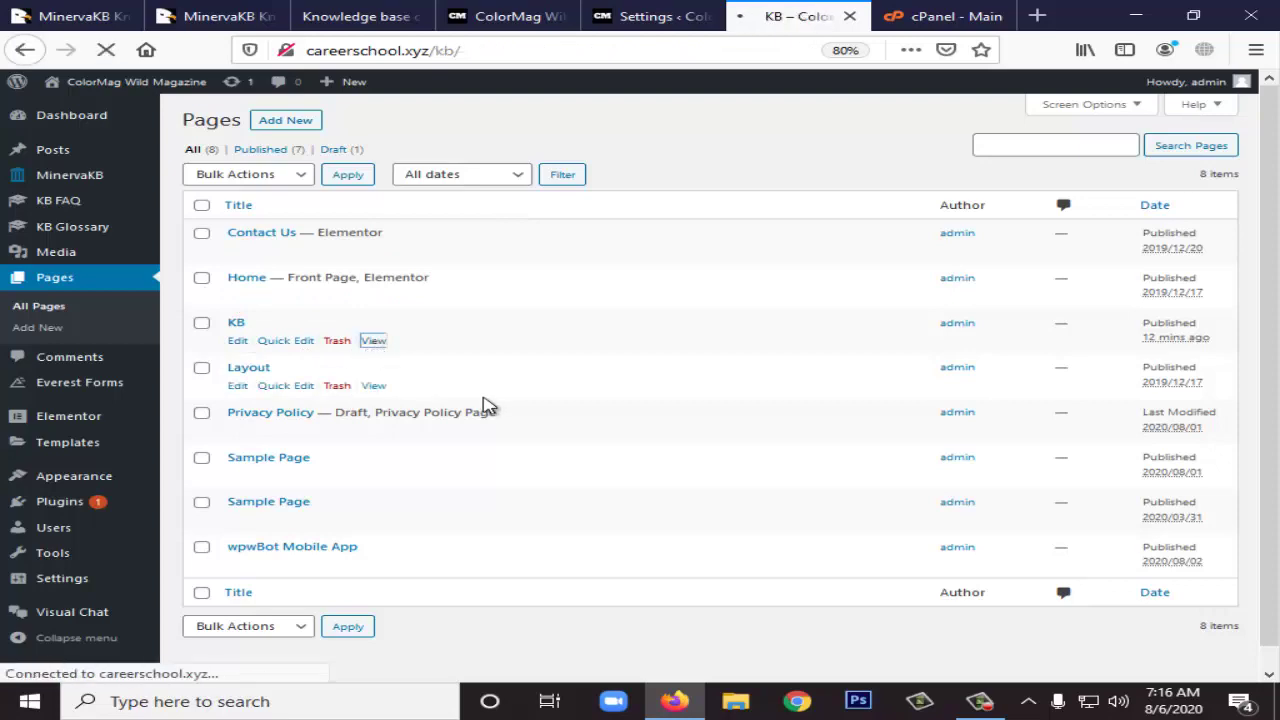
scroll(591, 374, "down", 3)
scroll(386, 289, "up", 3)
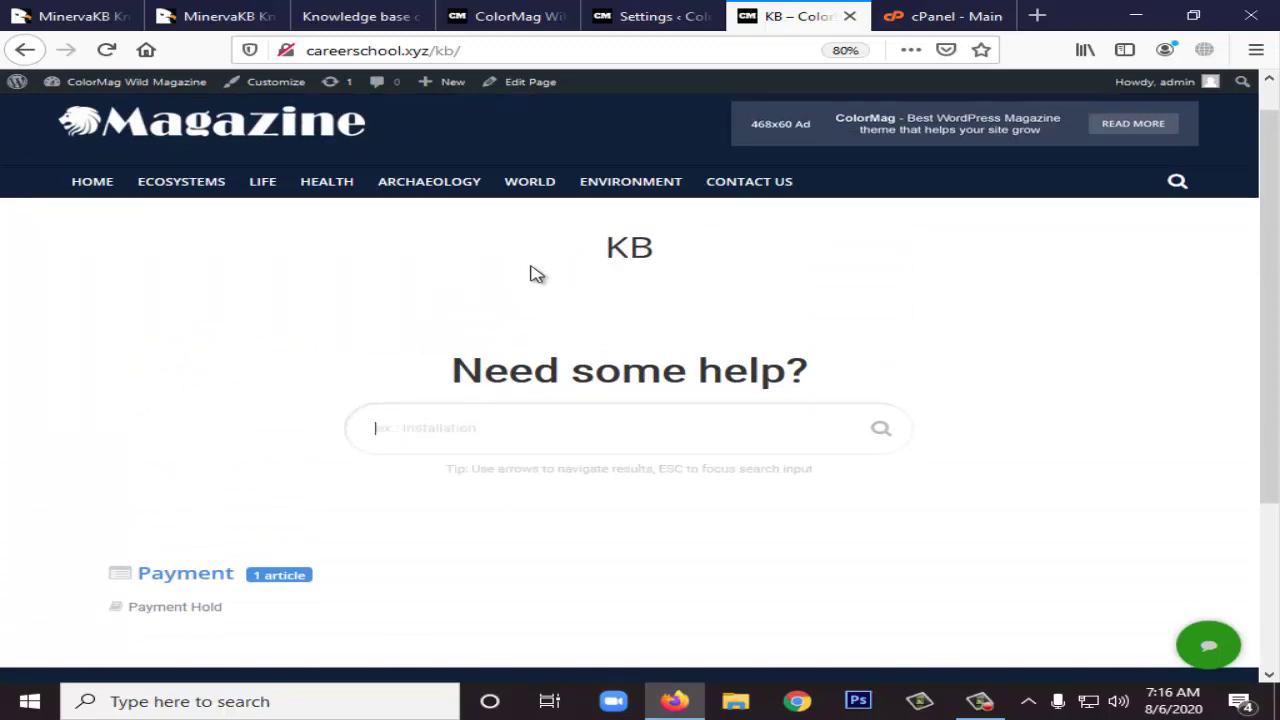
scroll(334, 468, "down", 3)
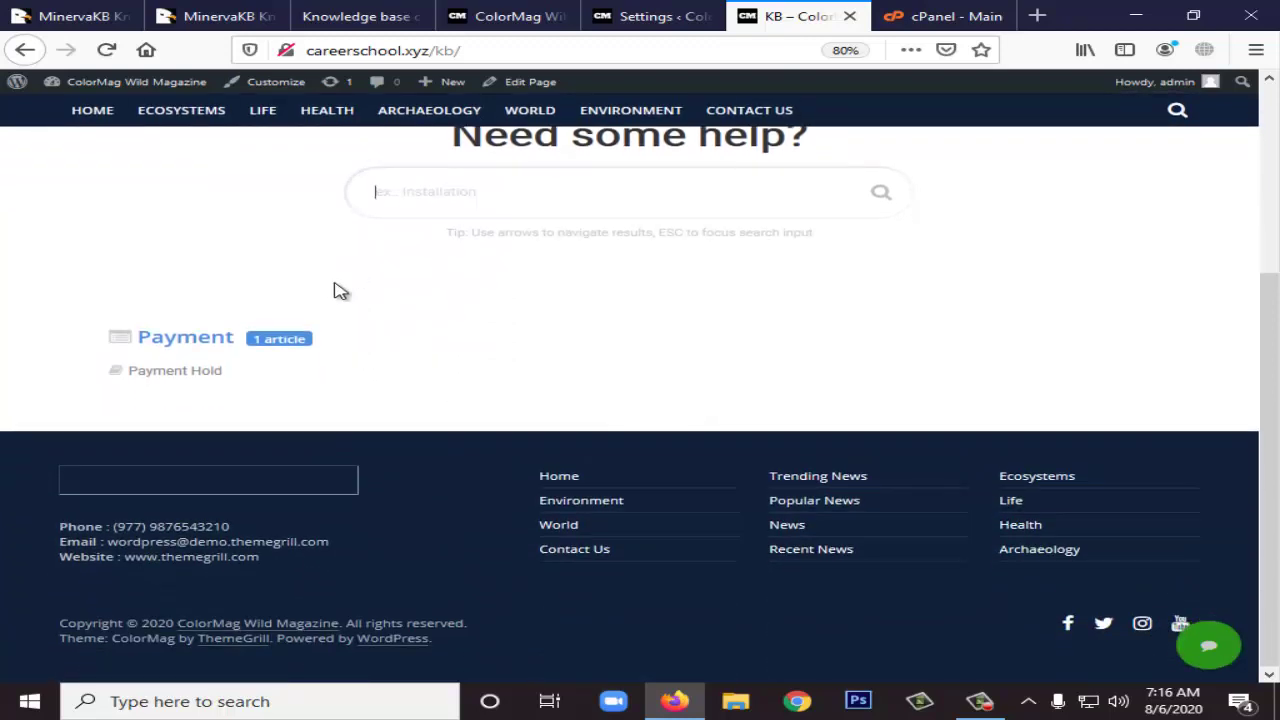
scroll(334, 291, "up", 3)
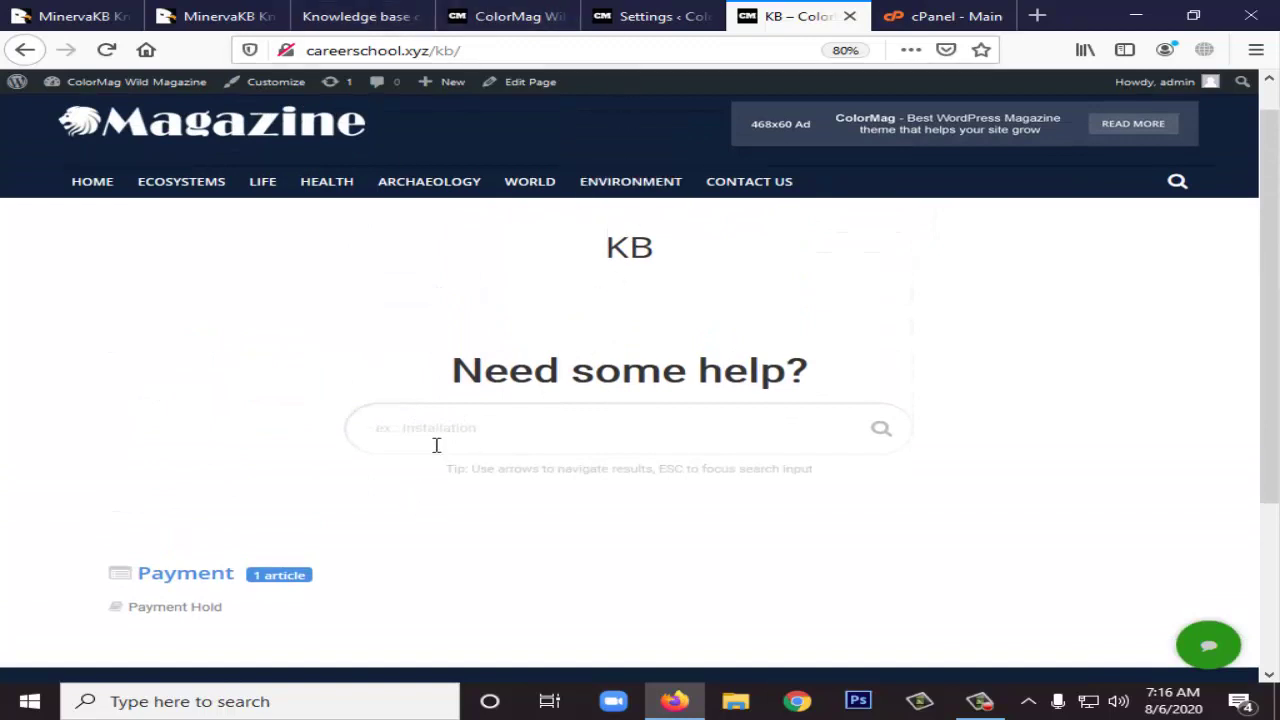
scroll(393, 499, "down", 3)
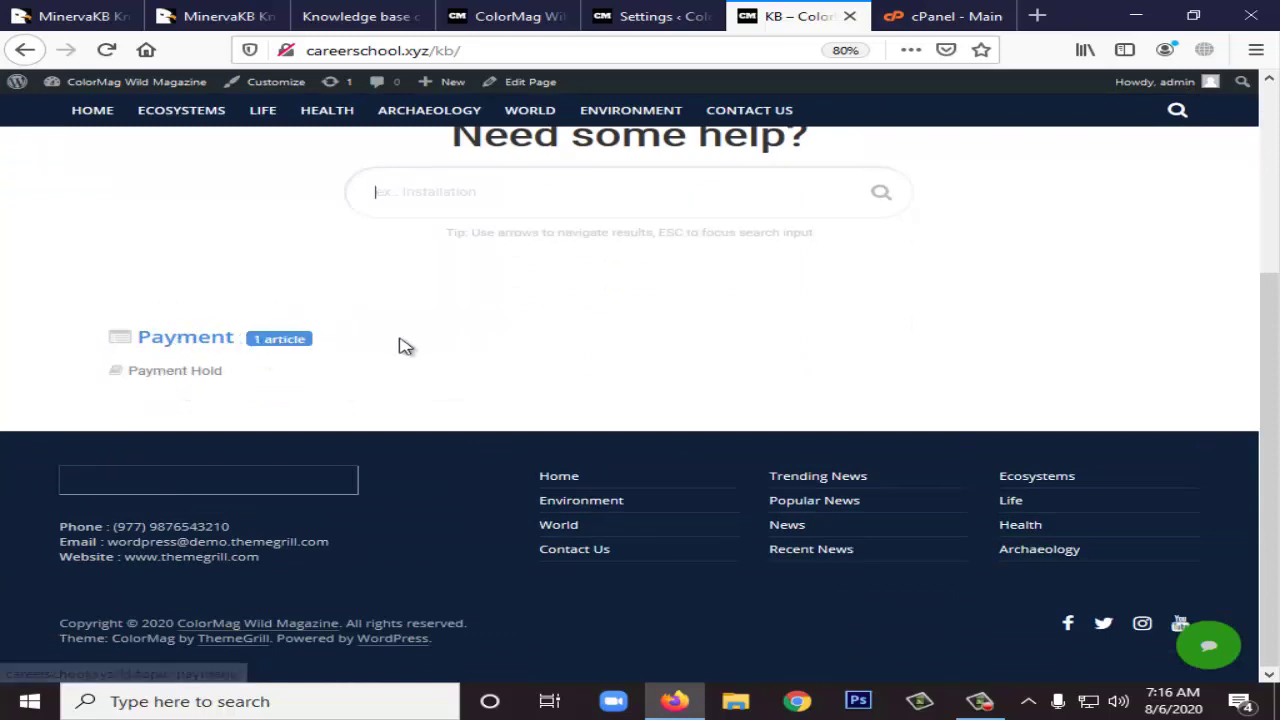
- Return to the MinervaKB settings, glance over the search options and open the home page FAQ settings
left_click(658, 16)
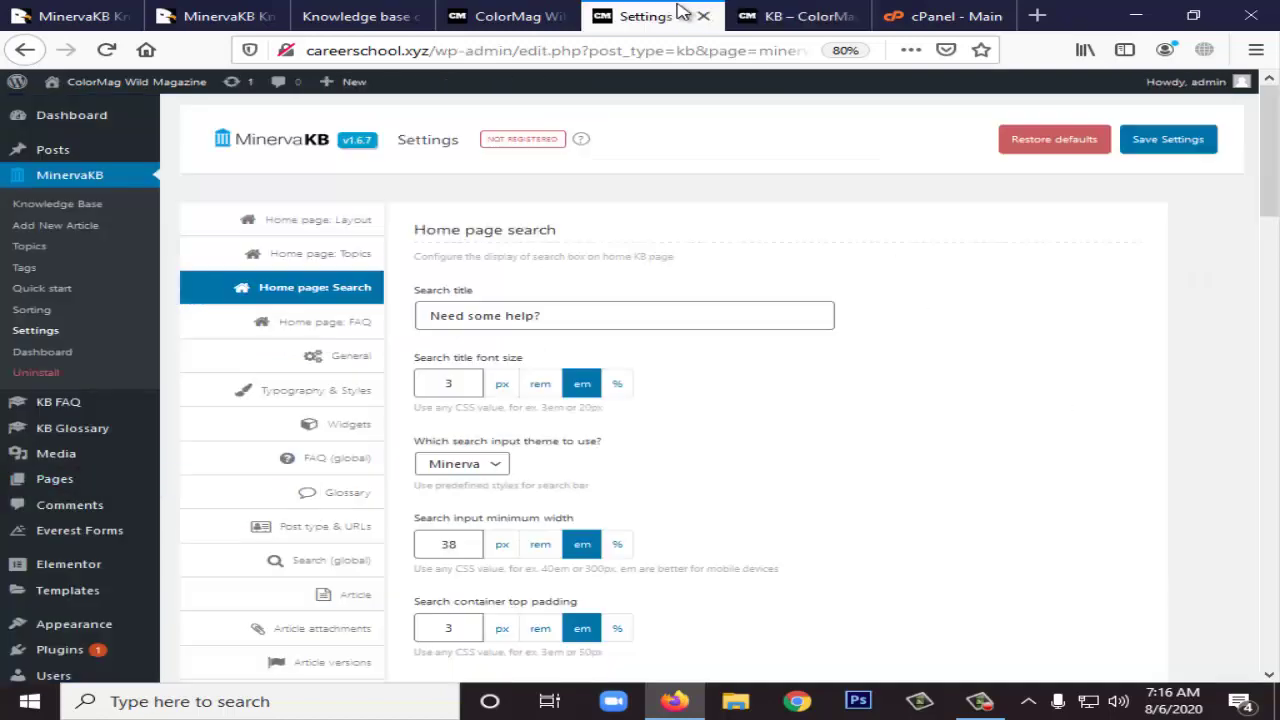
scroll(375, 388, "down", 1)
scroll(375, 388, "down", 1)
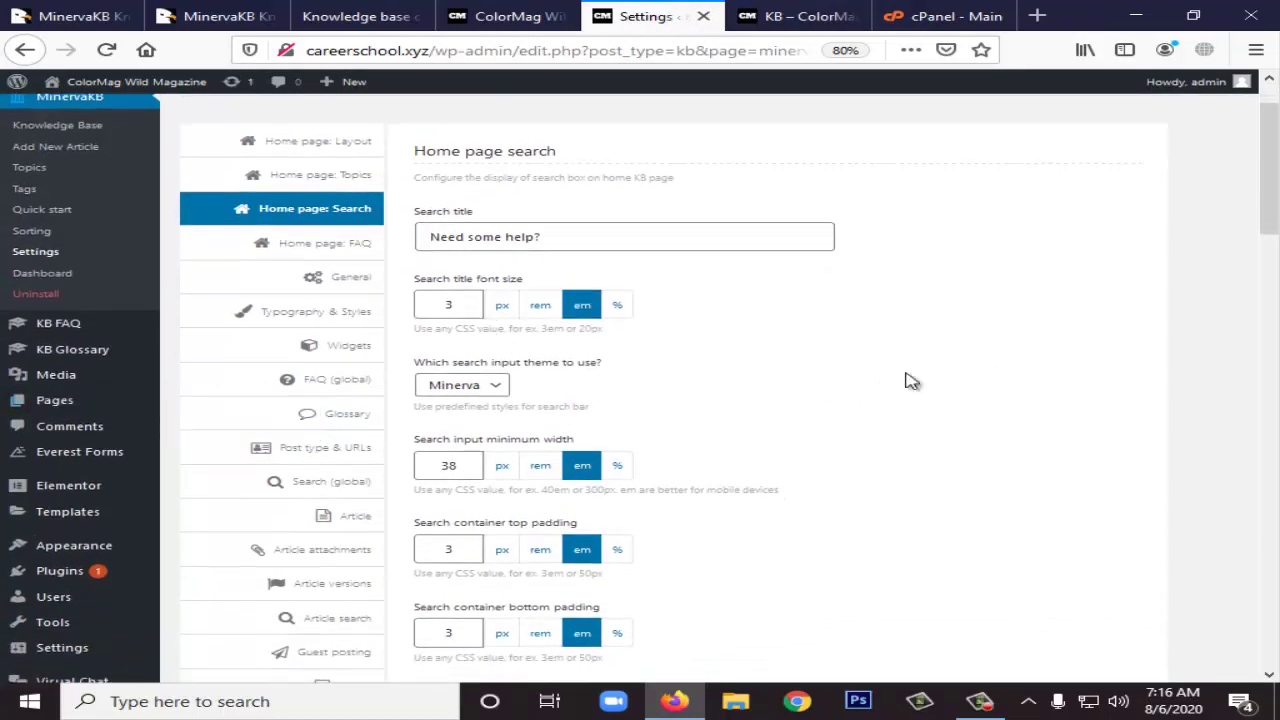
left_click(336, 246)
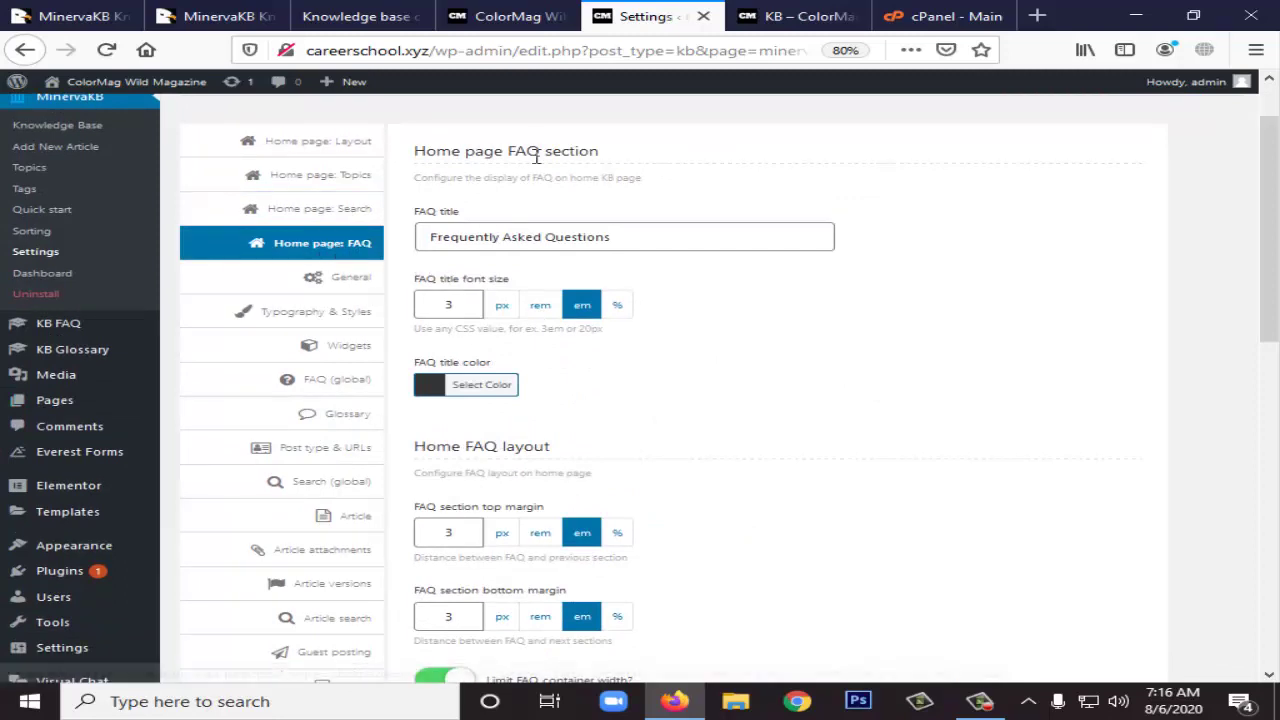
- Examine the home page FAQ title, layout margin, container width, controls and category options
scroll(535, 300, "down", 1)
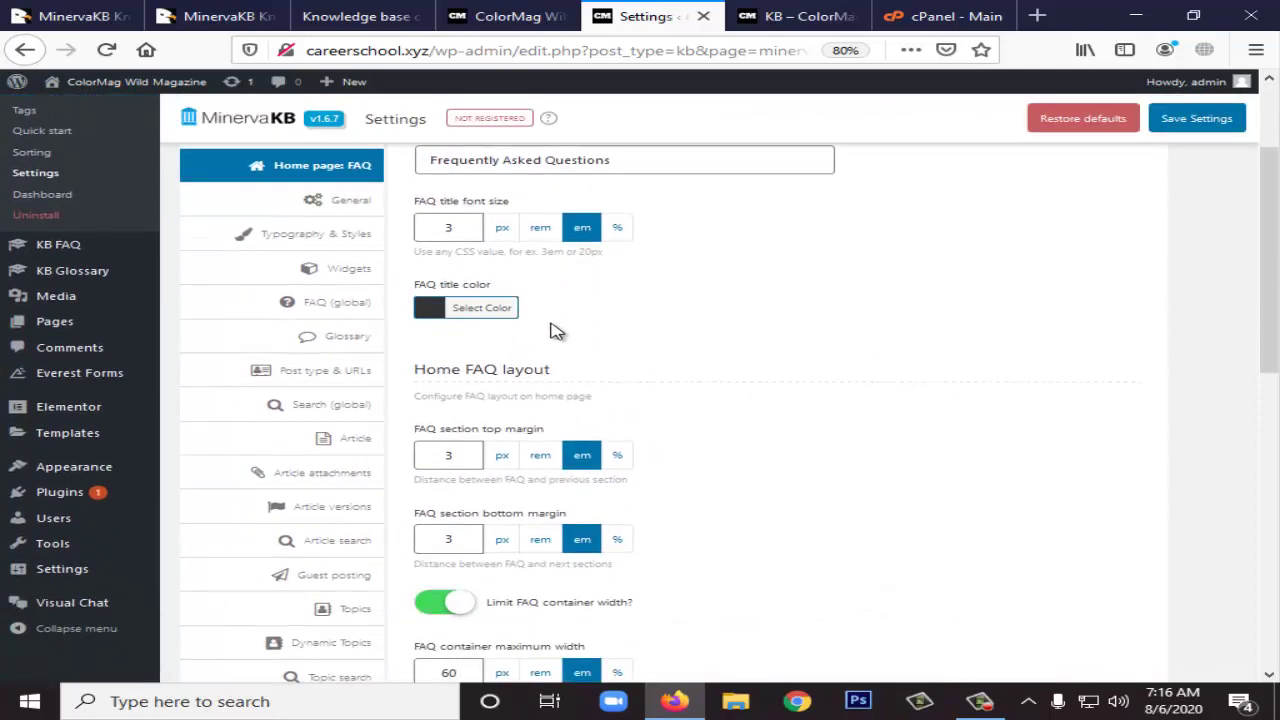
scroll(557, 331, "up", 1)
mouse_move(90, 330)
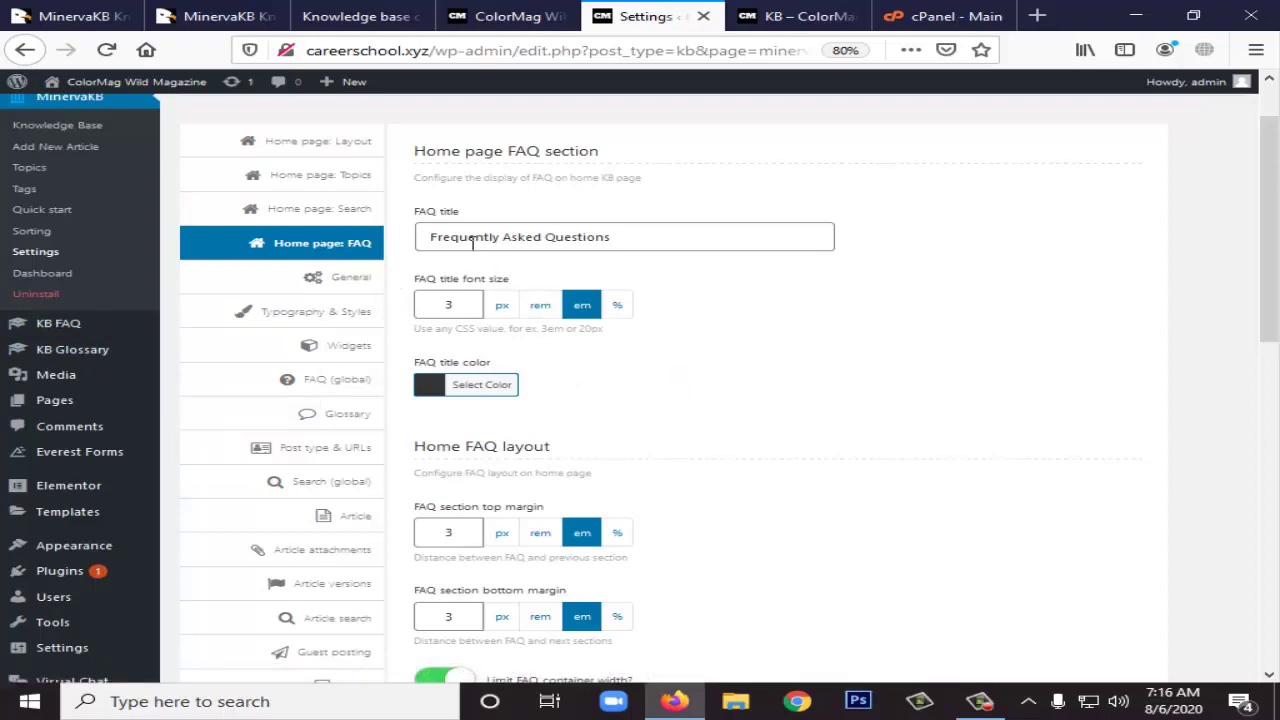
left_click(611, 240)
scroll(633, 300, "up", 1)
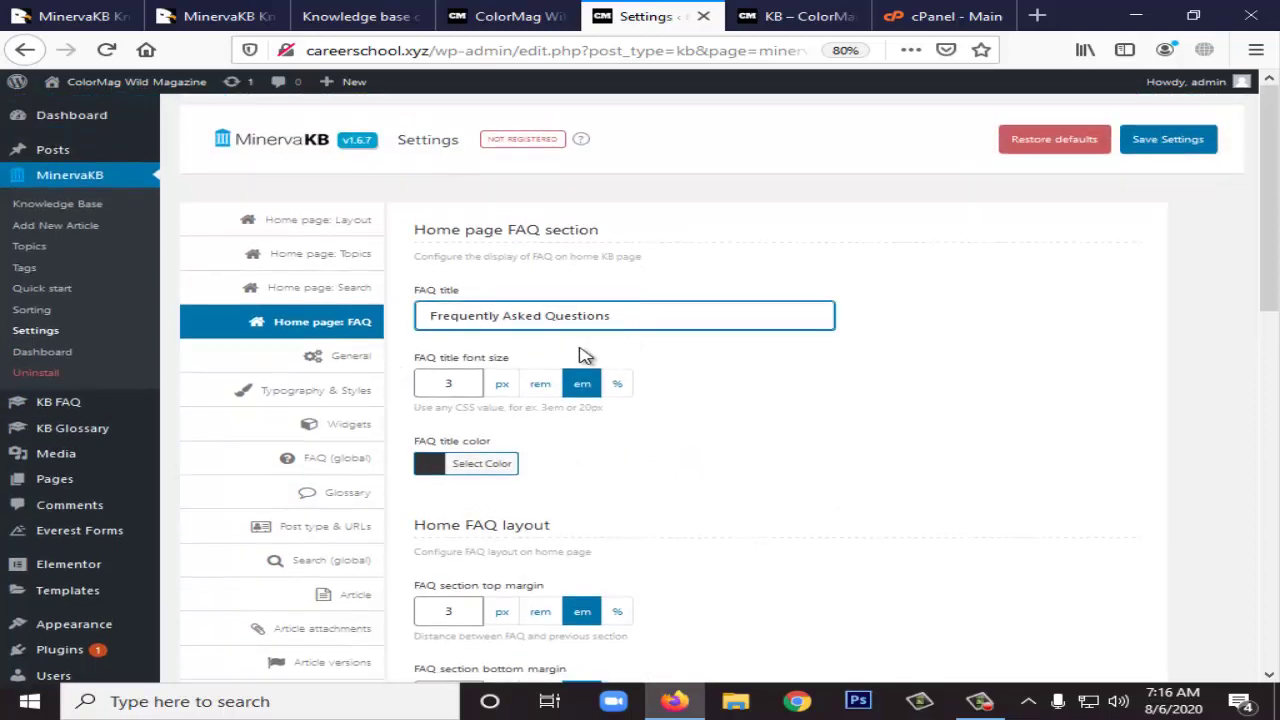
scroll(548, 392, "down", 1)
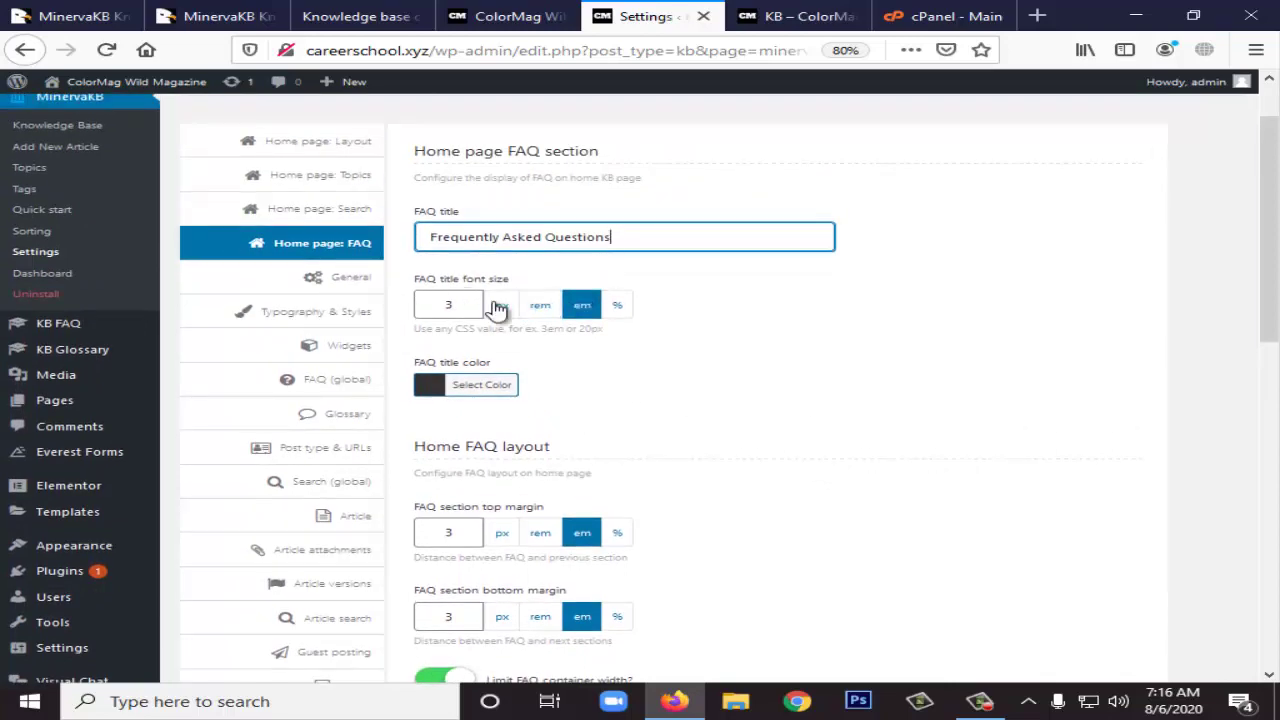
scroll(487, 405, "down", 6)
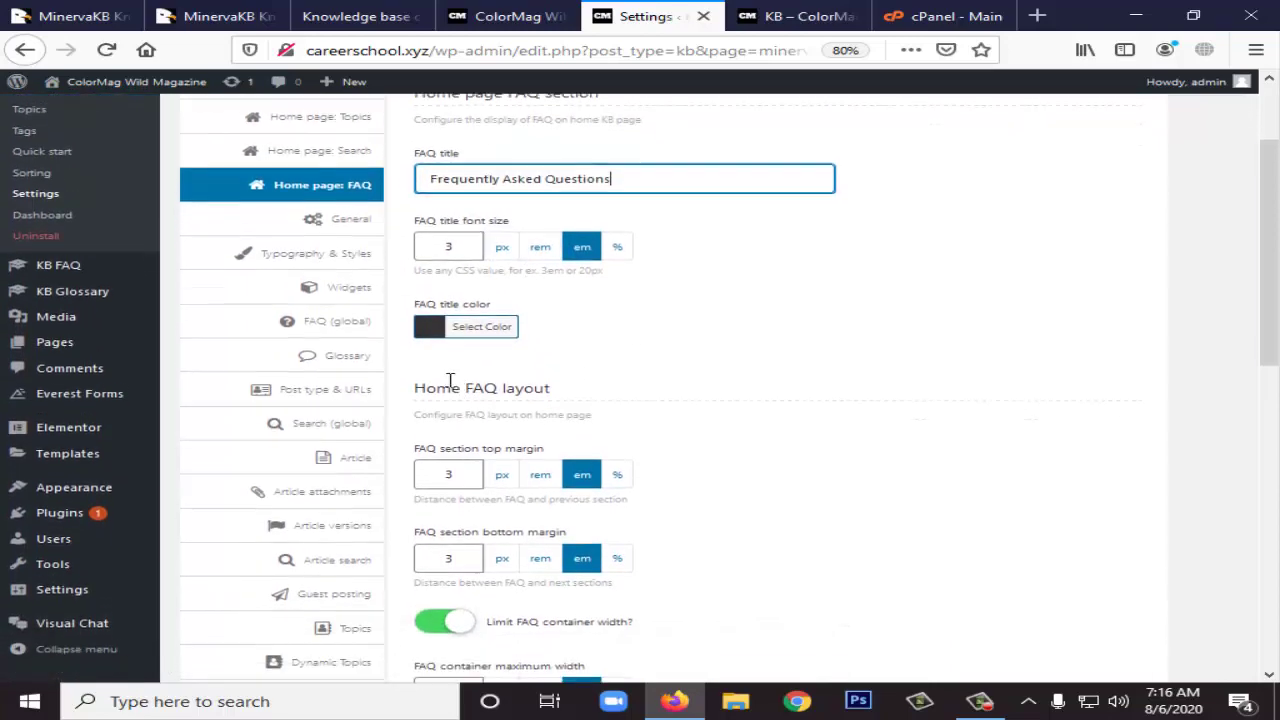
scroll(448, 365, "down", 4)
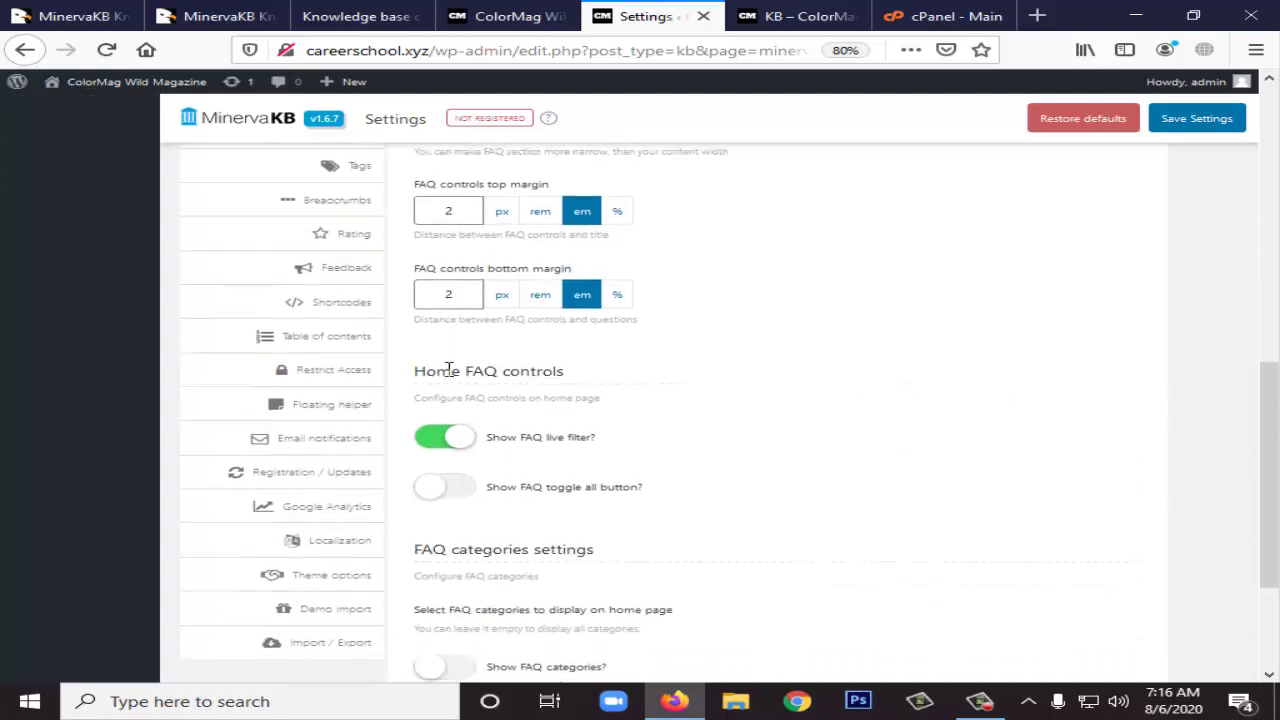
scroll(534, 349, "down", 1)
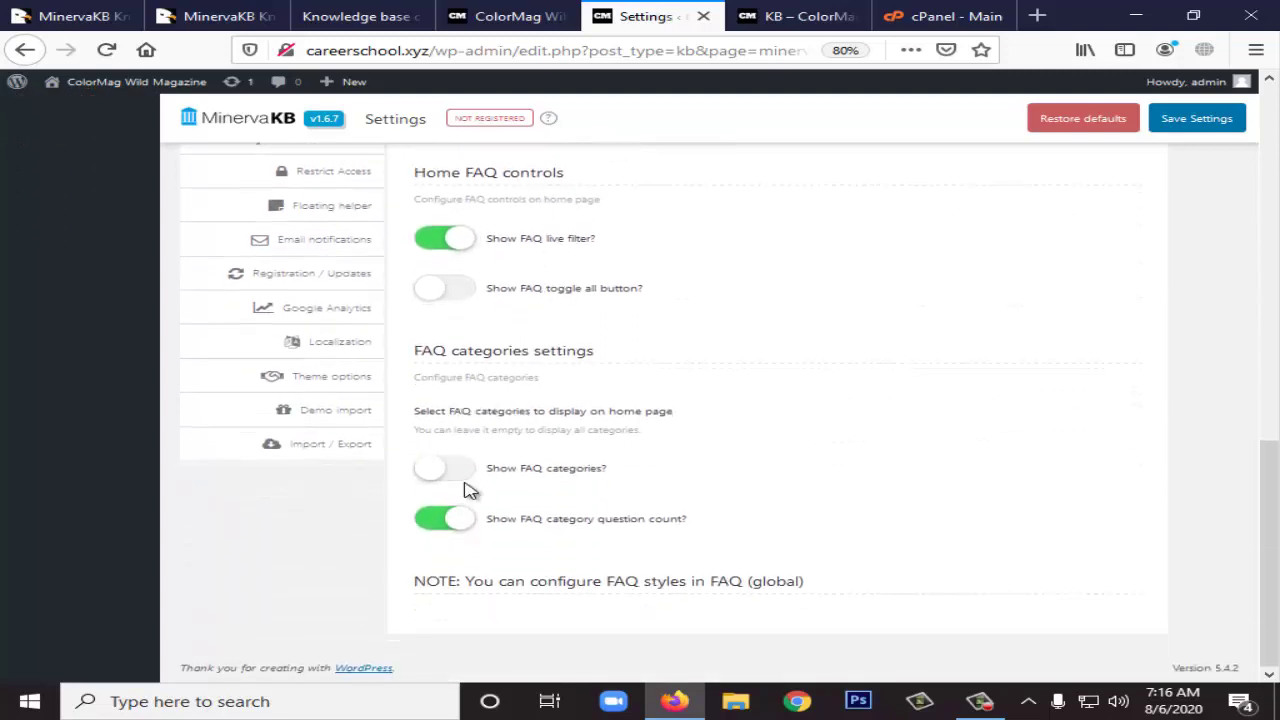
- Open the General settings and examine the layout widths, custom CSS field and available pagination styles
scroll(470, 490, "up", 6)
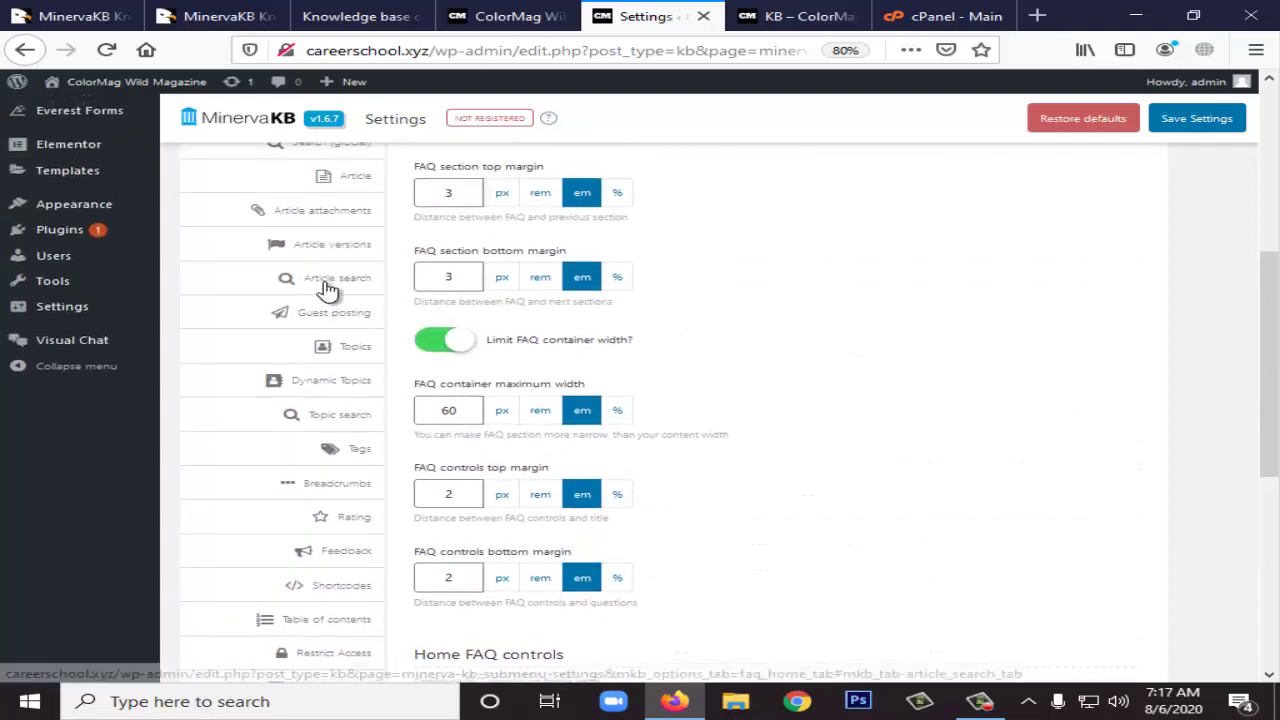
scroll(330, 290, "up", 5)
left_click(357, 370)
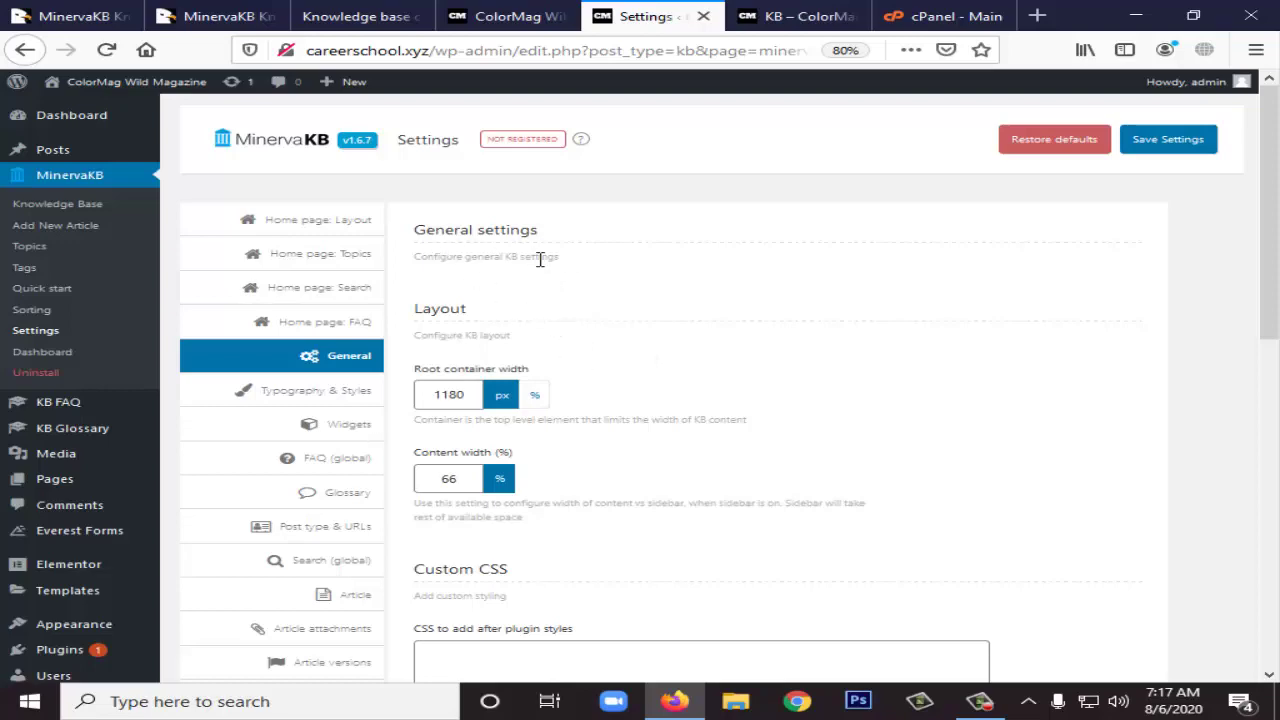
scroll(539, 259, "down", 6)
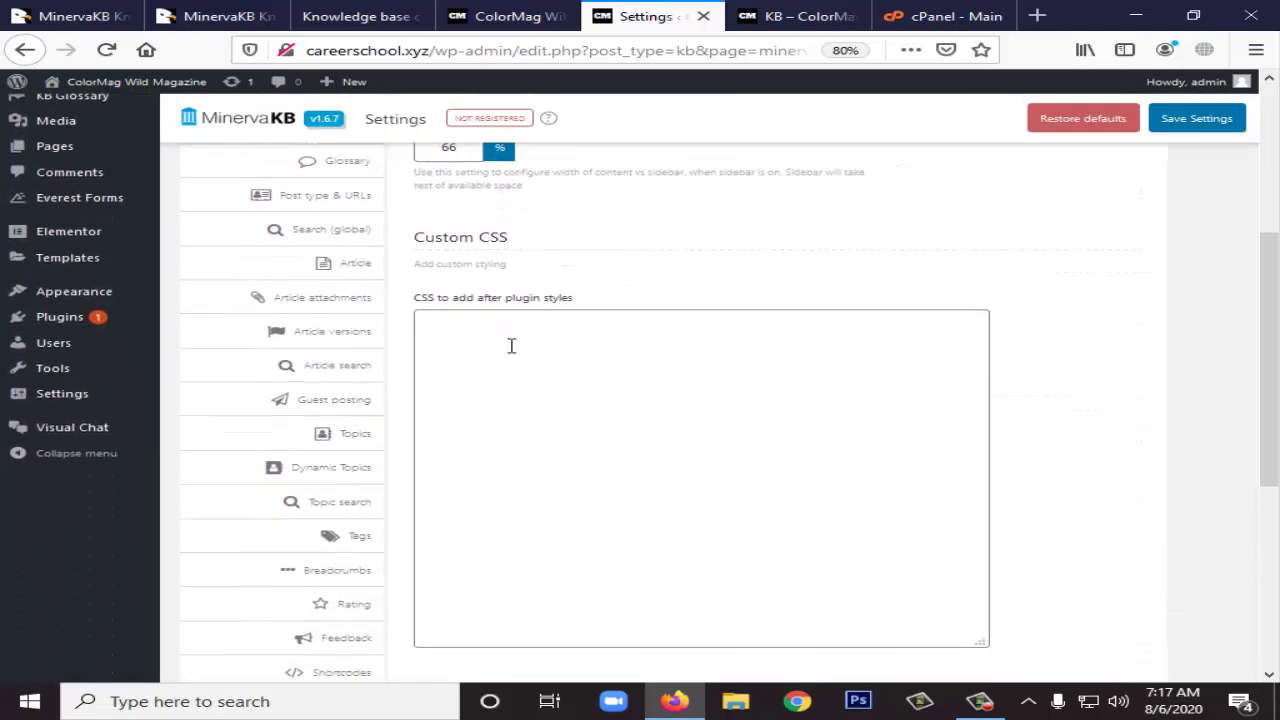
scroll(511, 346, "down", 7)
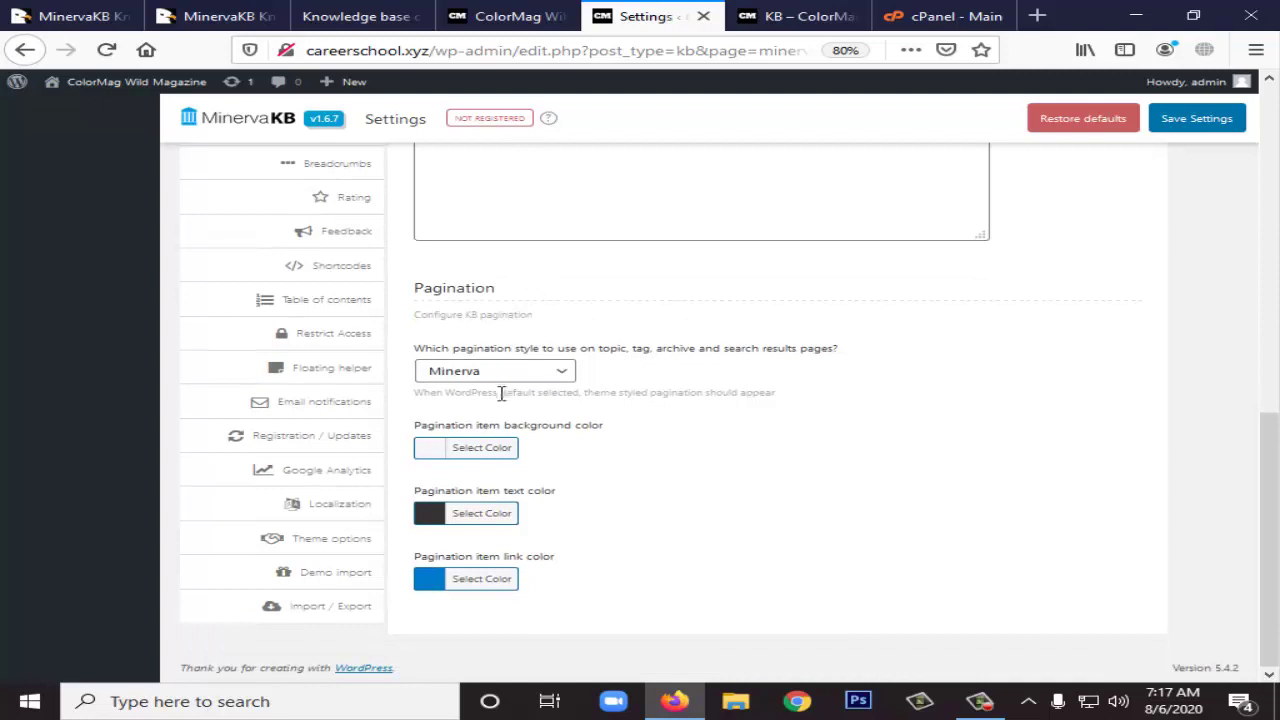
left_click(556, 373)
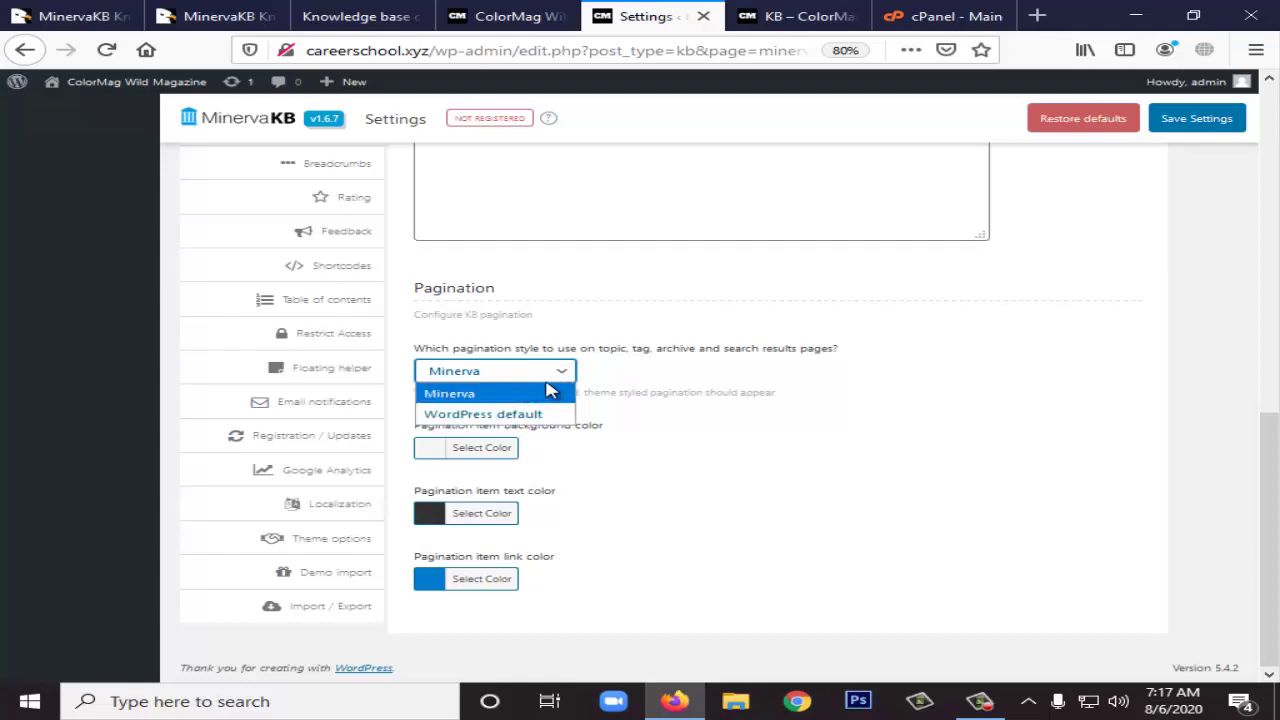
left_click(685, 416)
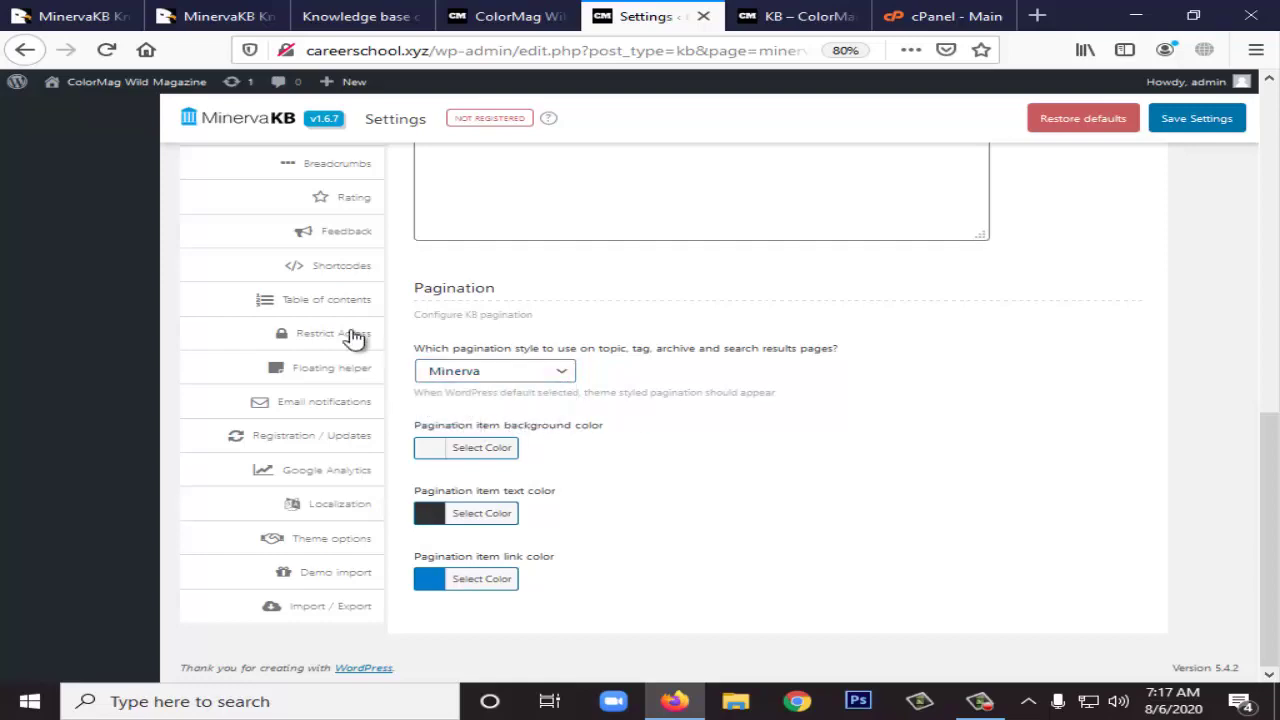
- Open the Typography & Styles settings and examine the font choices, heading font sizes and text color options
scroll(354, 334, "up", 10)
scroll(355, 334, "up", 2)
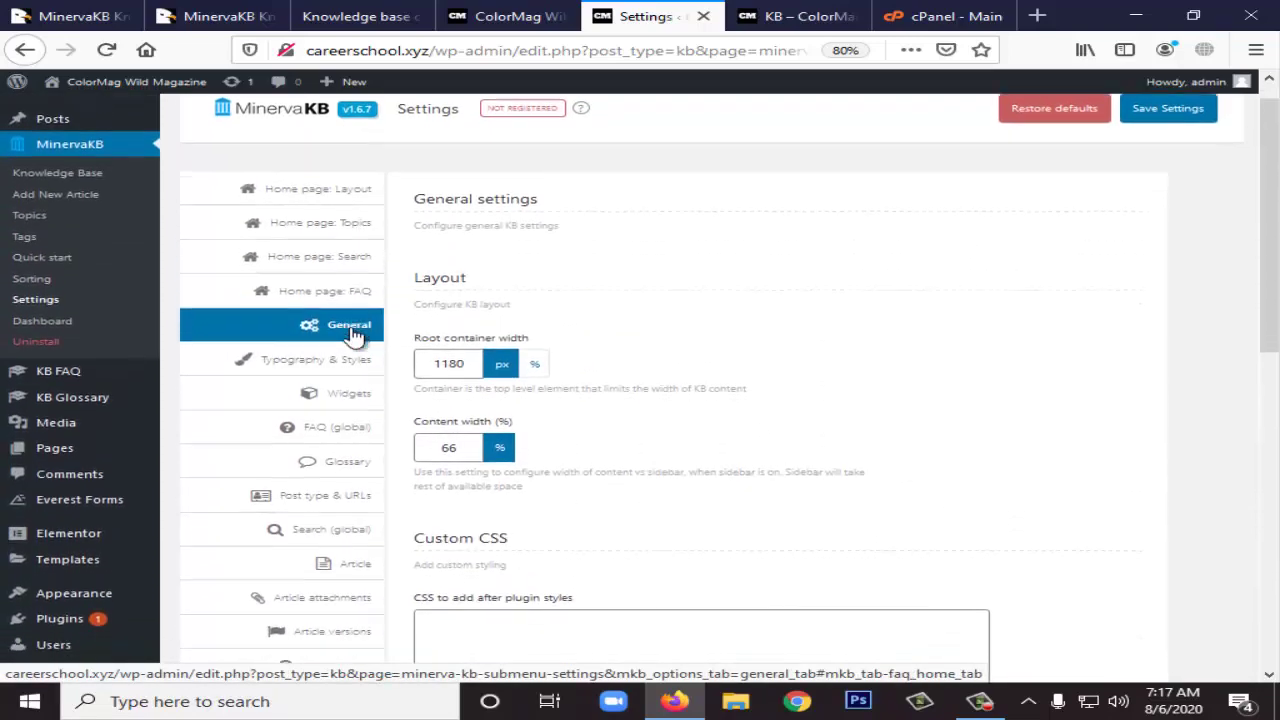
left_click(350, 314)
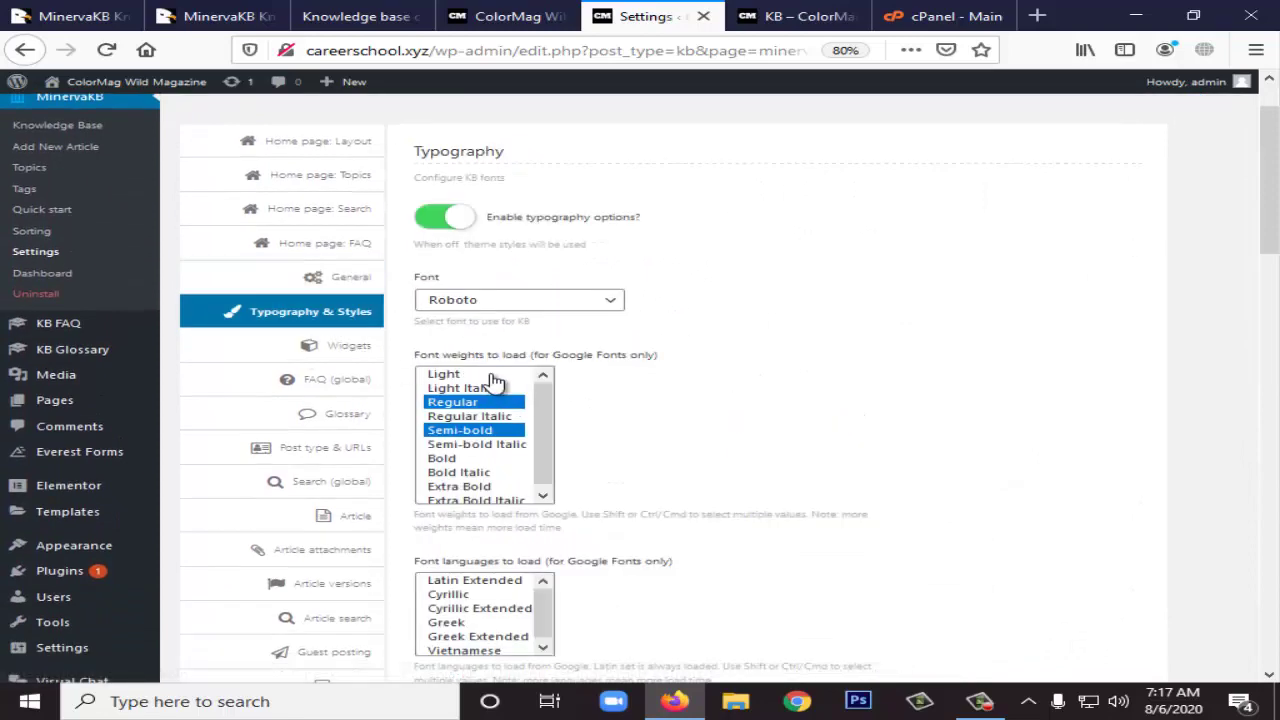
scroll(548, 318, "down", 1)
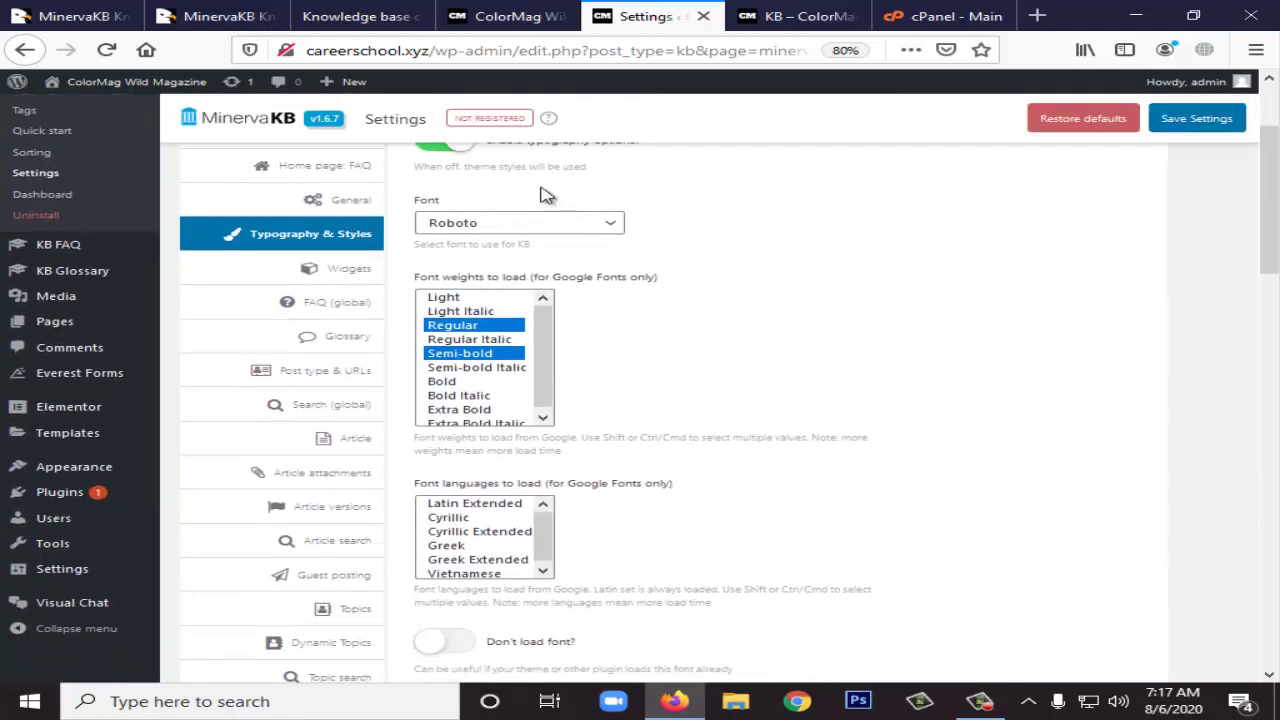
left_click(547, 230)
left_click(766, 286)
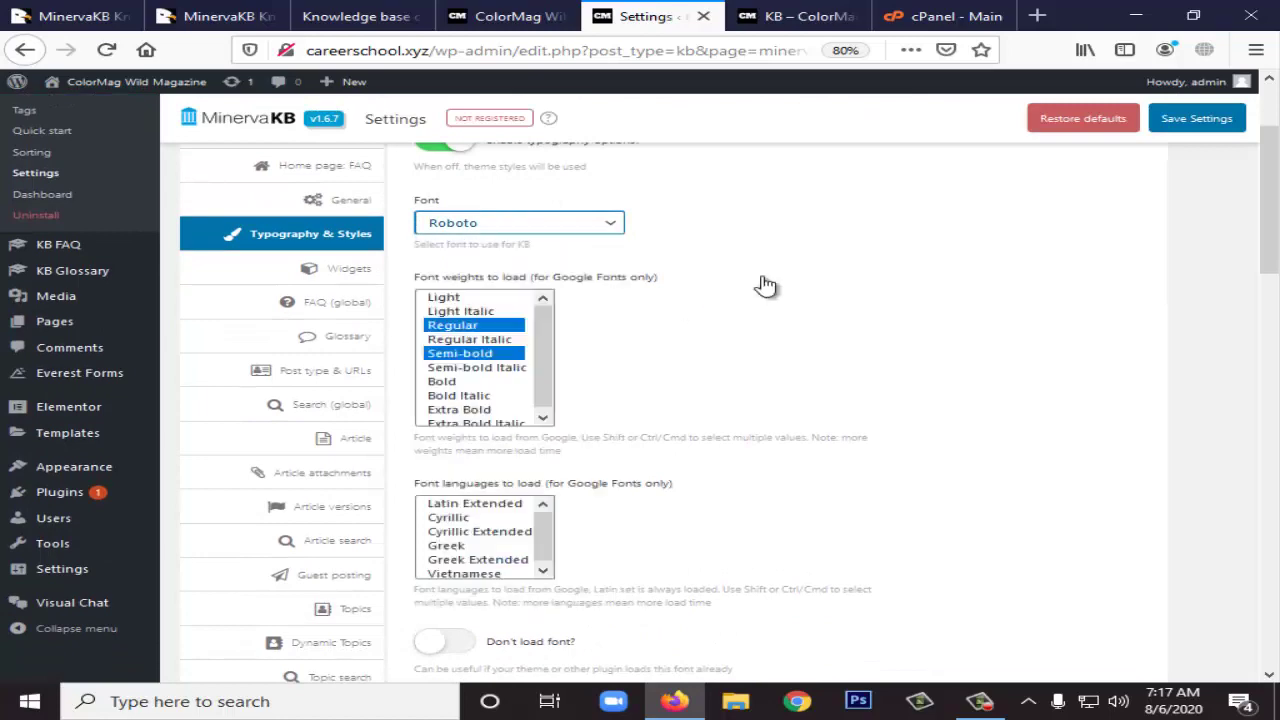
key("Tab")
scroll(560, 345, "down", 5)
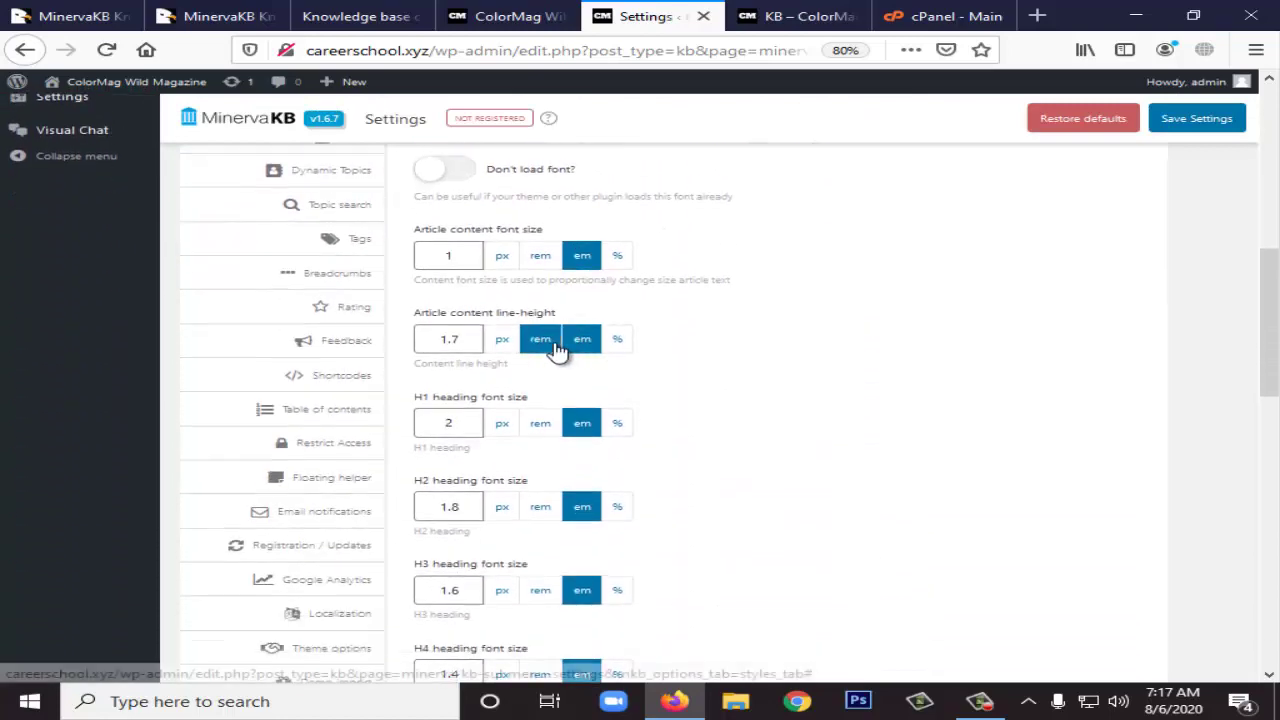
scroll(553, 342, "down", 12)
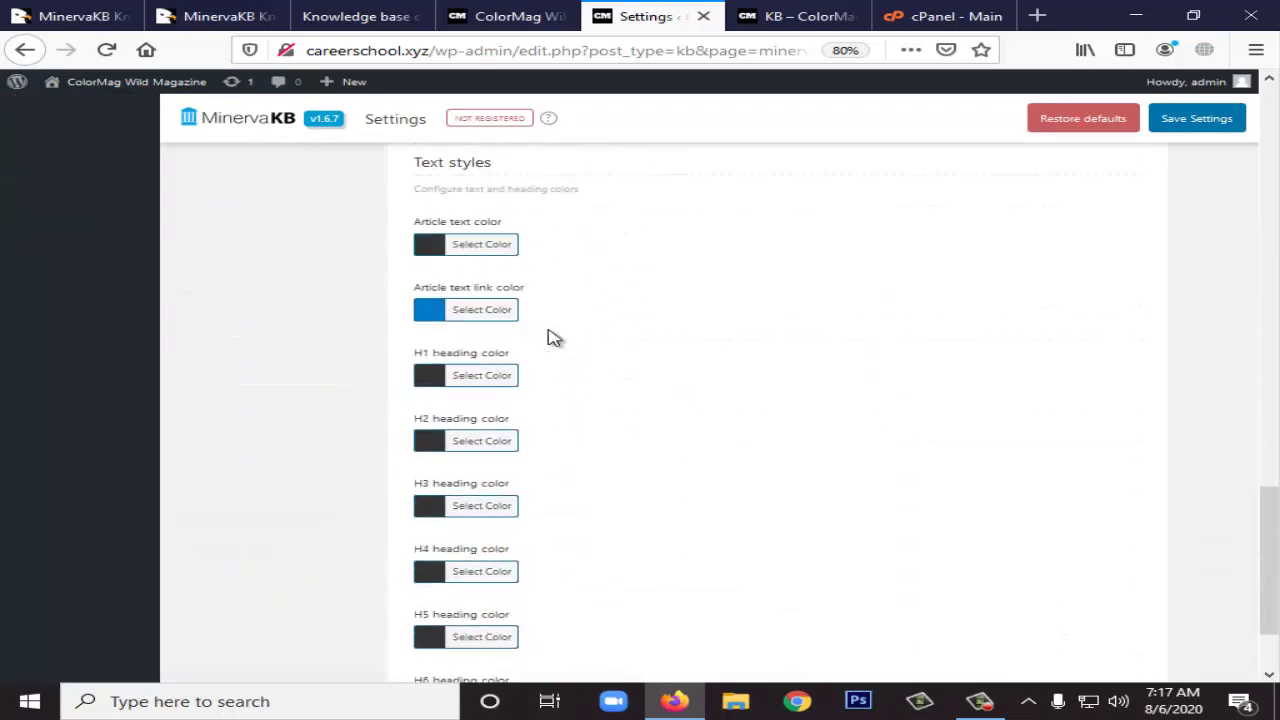
- Open the Widgets settings and examine the heading type choices, content tree icons and widget color options
scroll(553, 338, "up", 15)
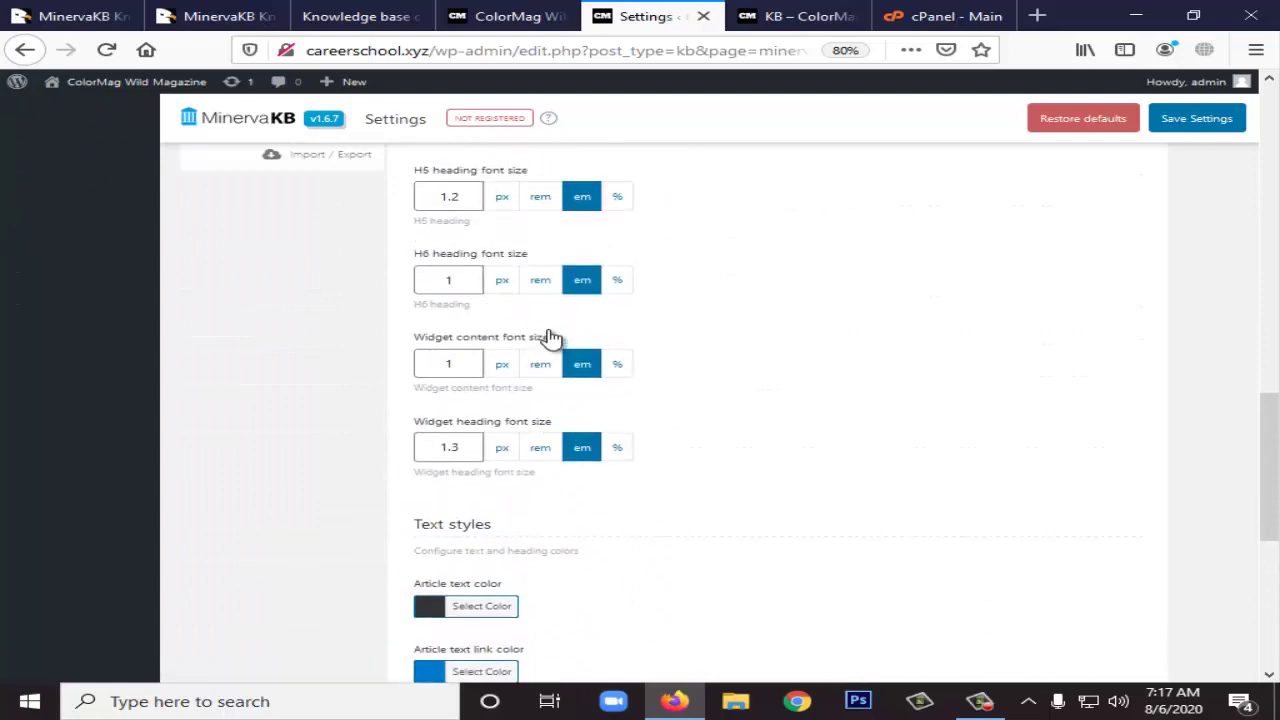
scroll(502, 360, "up", 5)
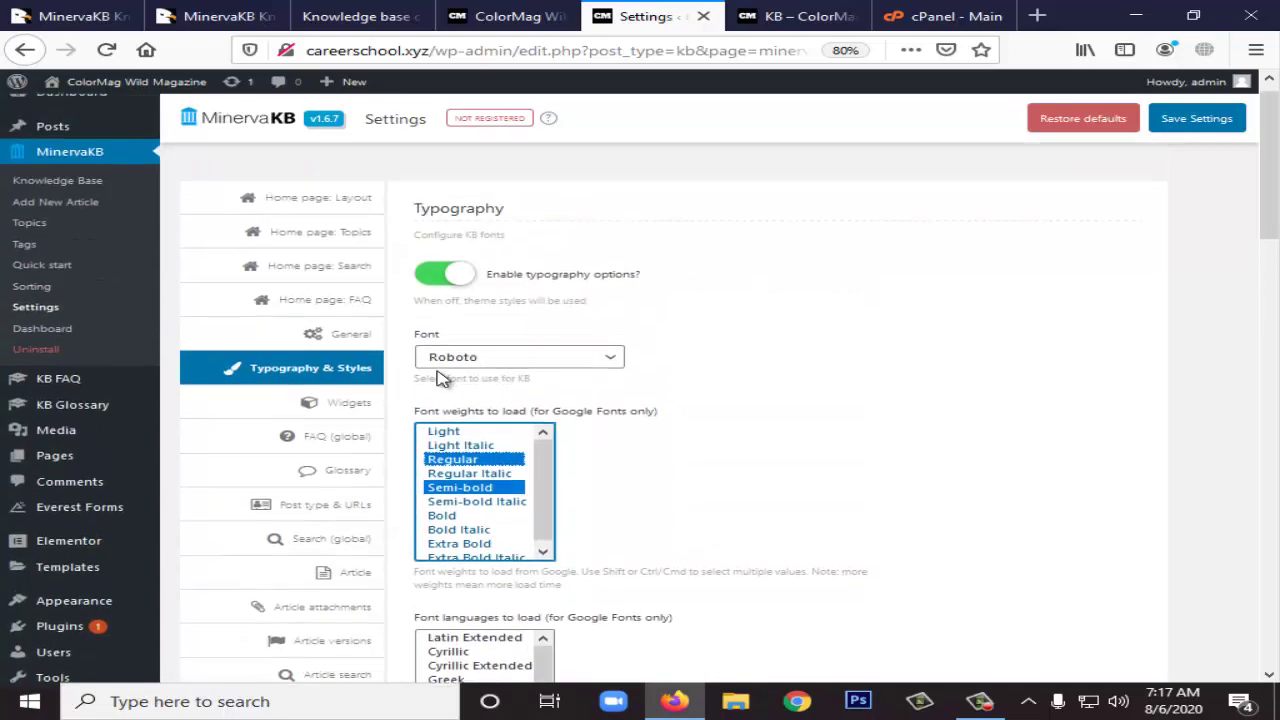
left_click(350, 403)
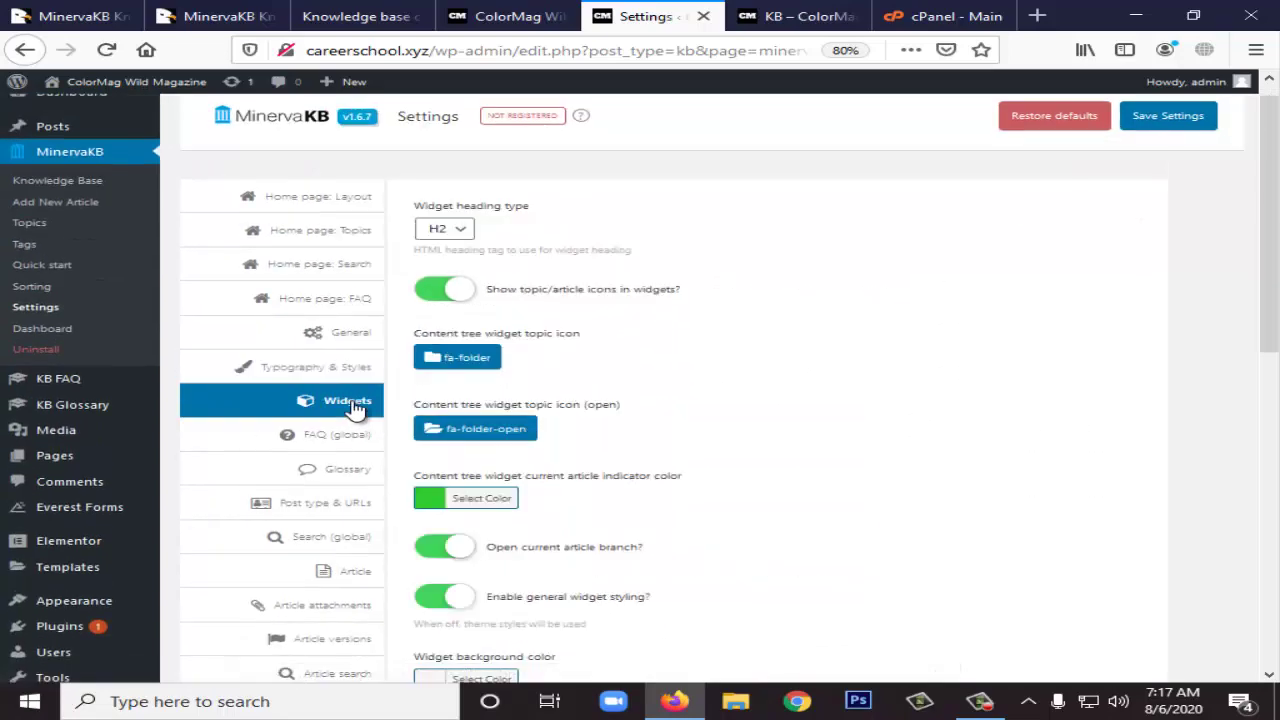
left_click(465, 231)
left_click(653, 269)
scroll(500, 370, "down", 3)
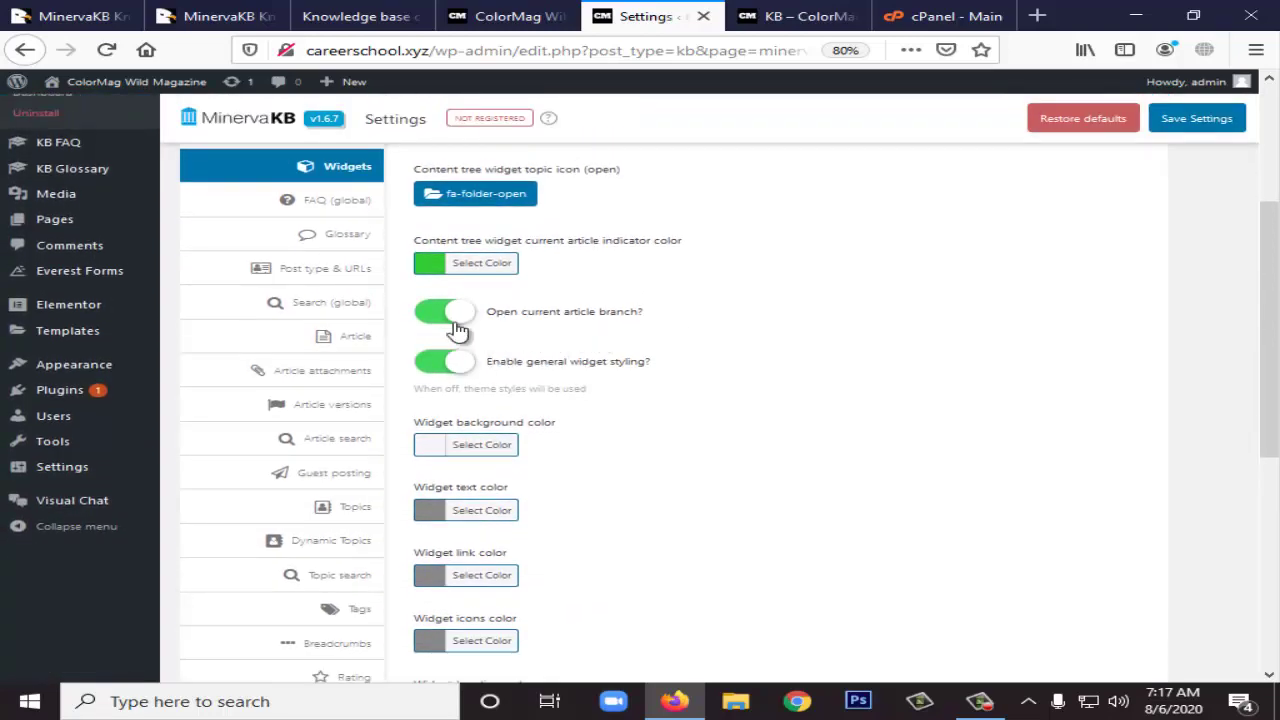
scroll(523, 386, "down", 6)
- Open the global FAQ settings and examine the answer page, toggle all button and filter options
scroll(523, 389, "up", 3)
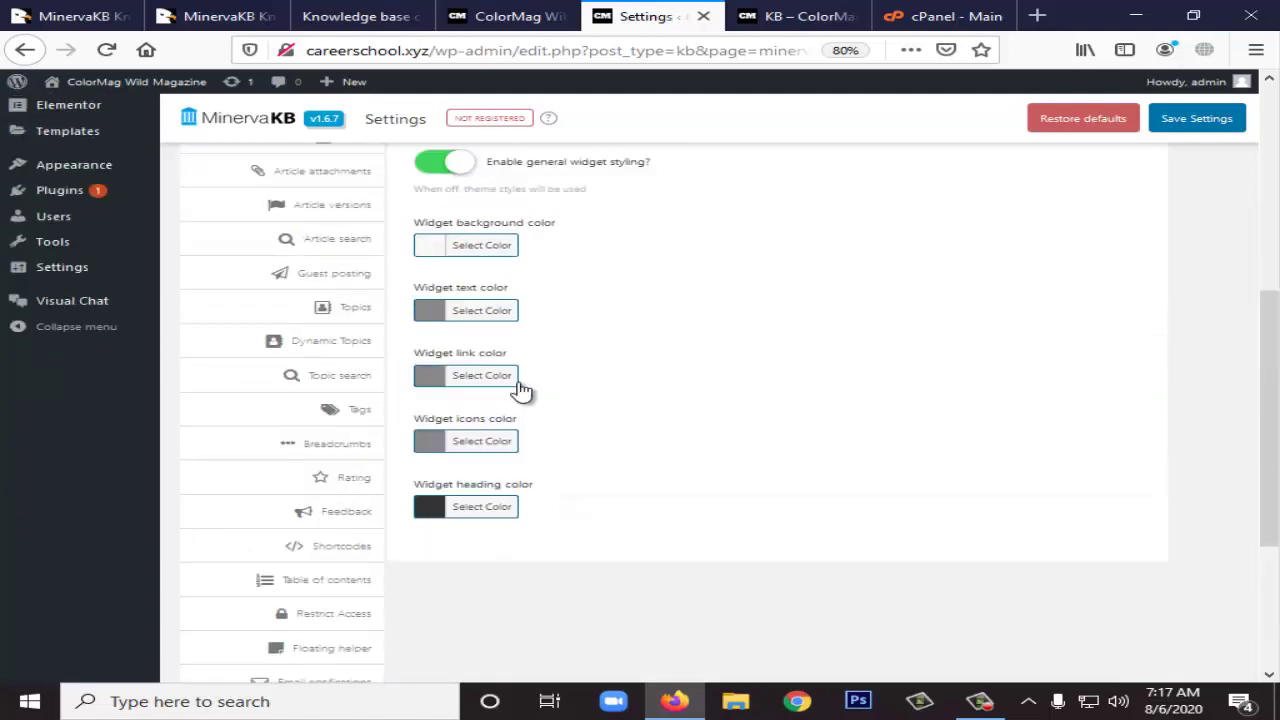
scroll(366, 337, "up", 6)
scroll(337, 337, "down", 2)
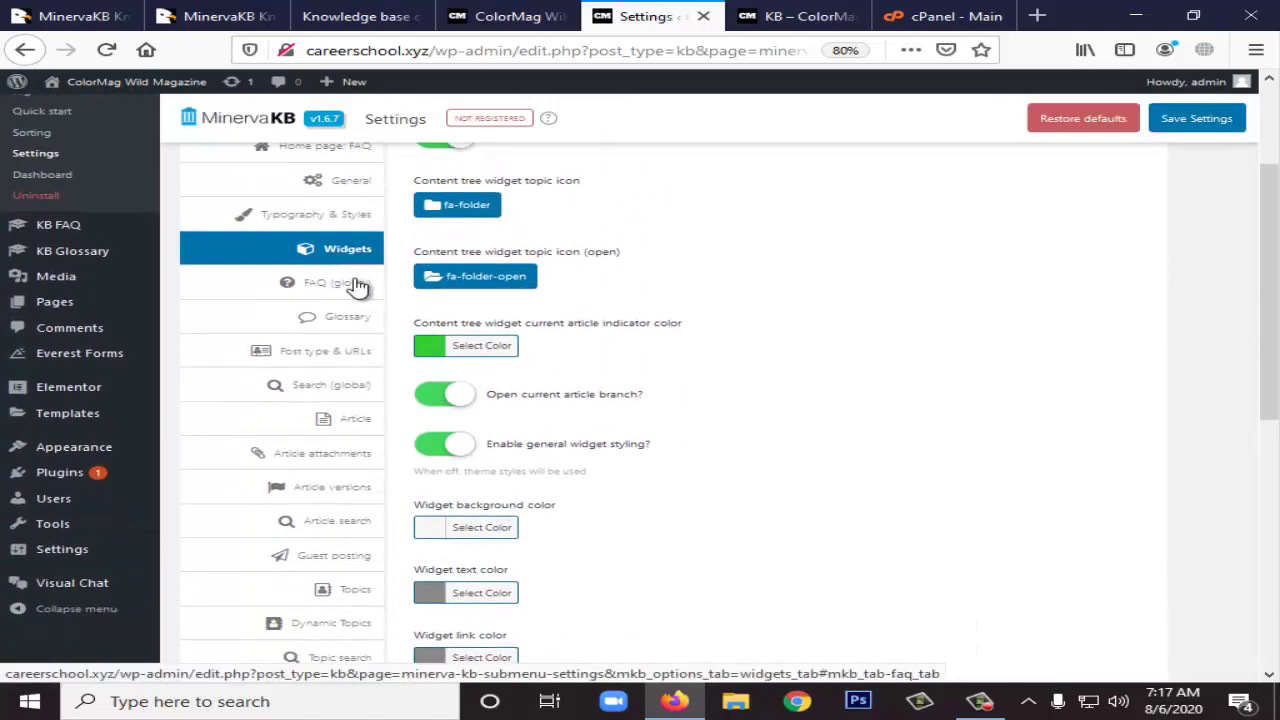
left_click(357, 285)
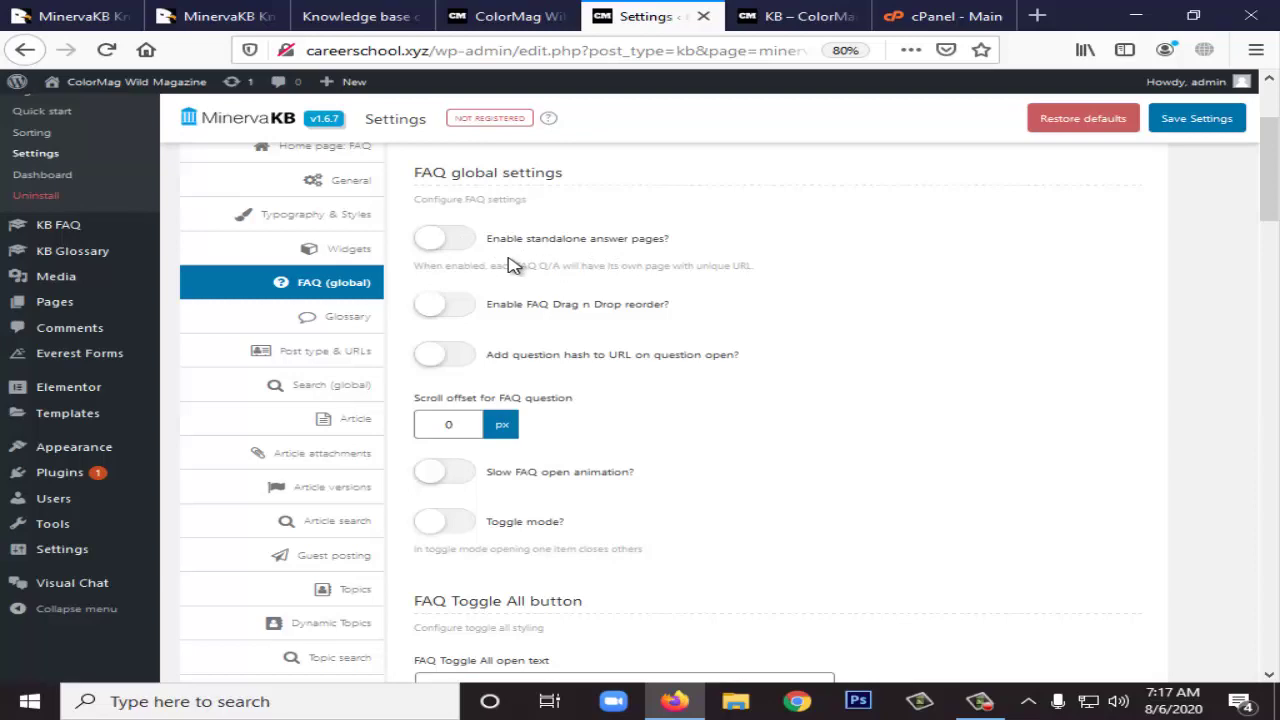
scroll(510, 390, "down", 8)
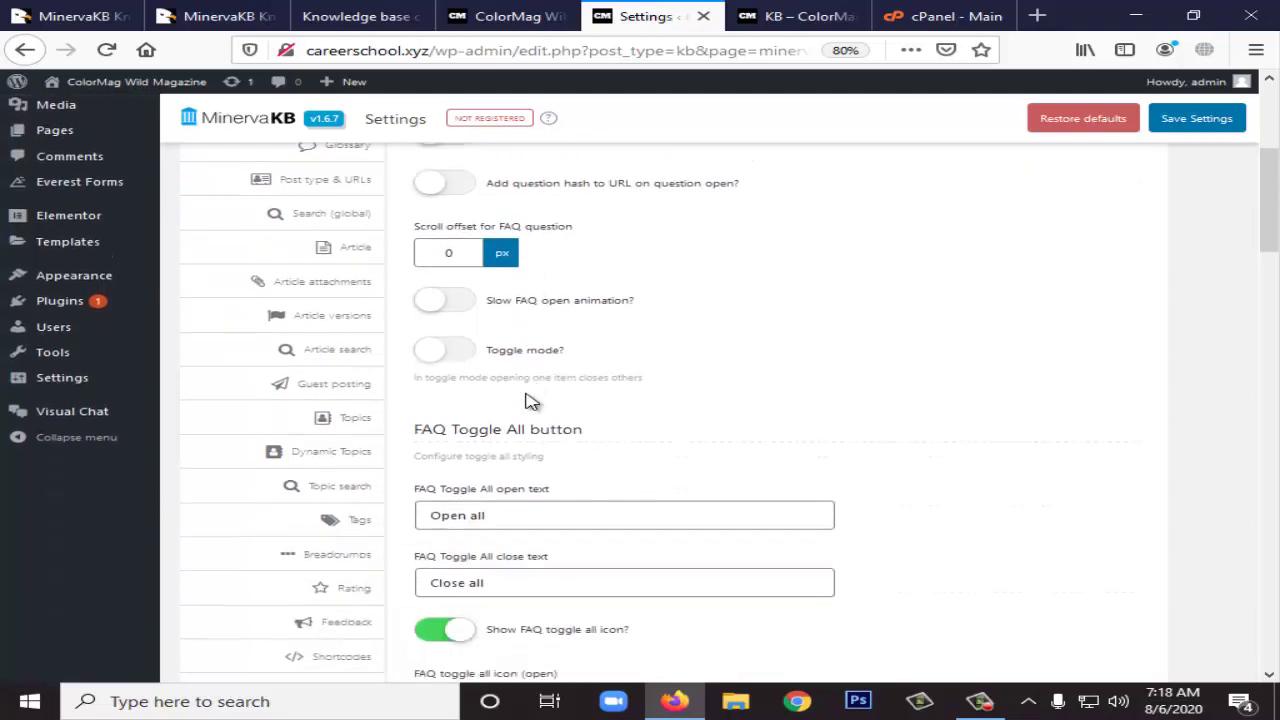
scroll(530, 397, "down", 10)
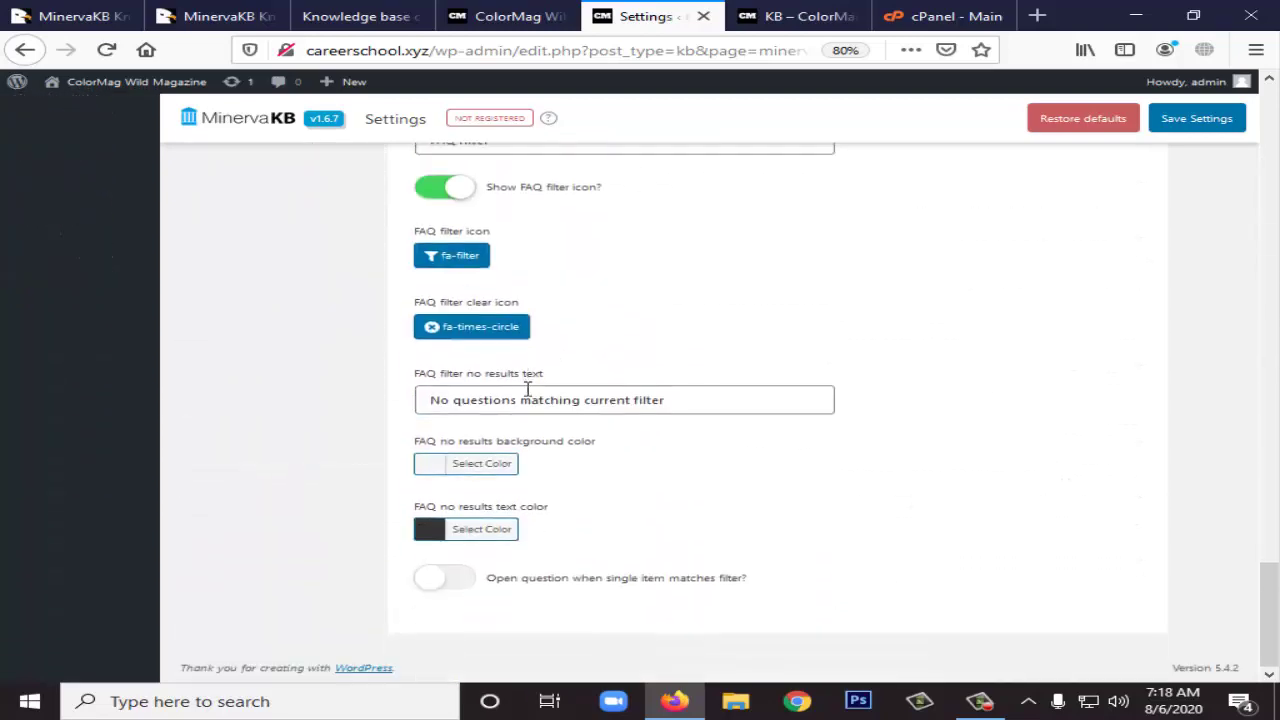
- Open the Glossary settings and examine the back to top text and glossary tooltip options
scroll(530, 393, "up", 15)
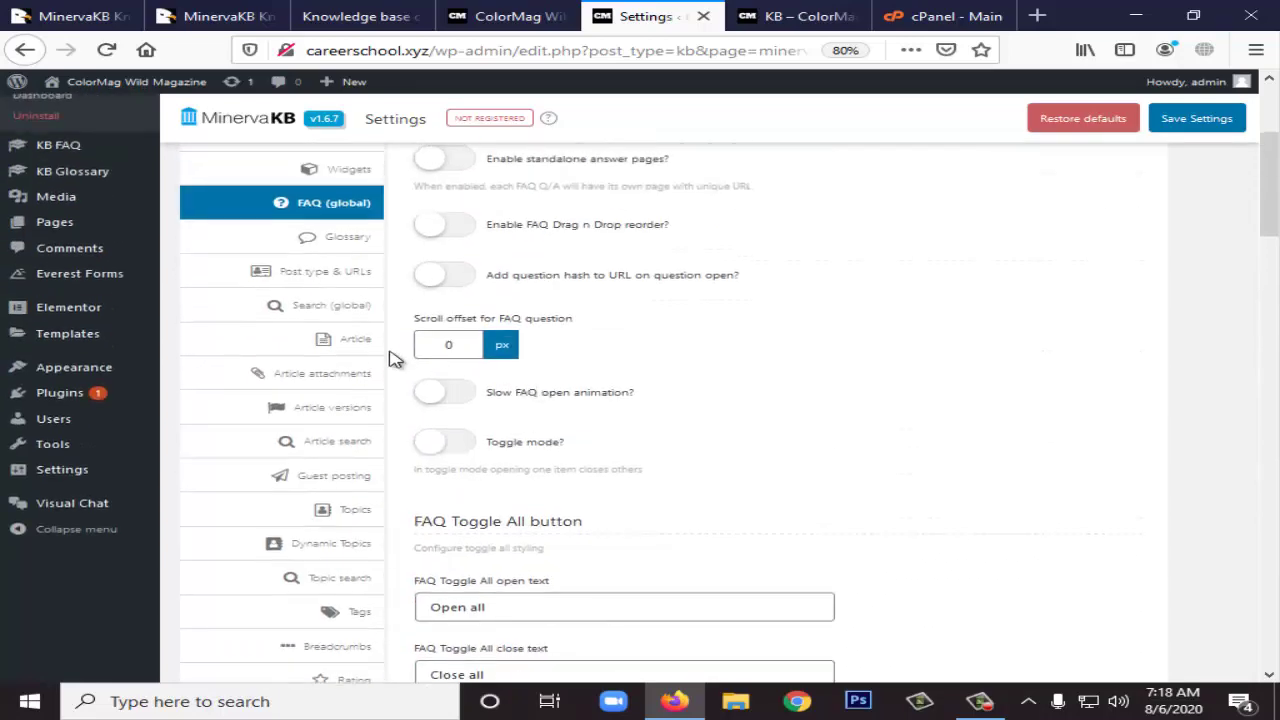
left_click(349, 244)
left_click(526, 254)
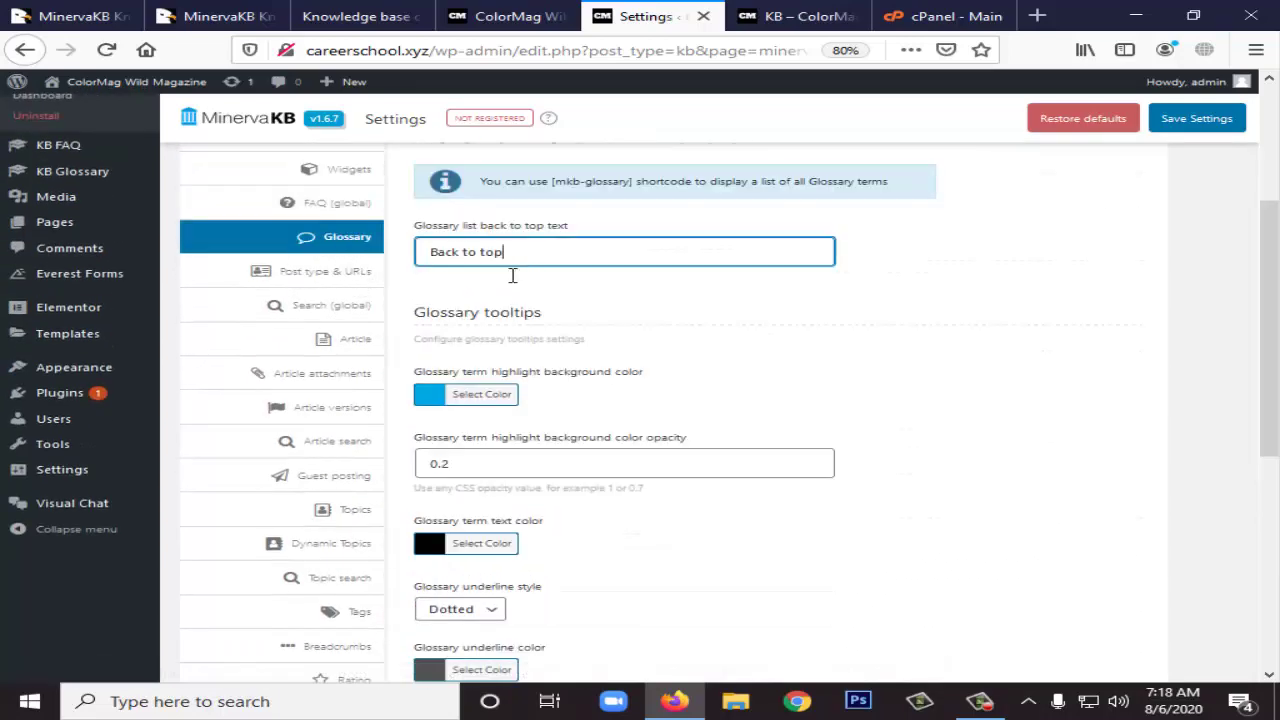
left_click(460, 298)
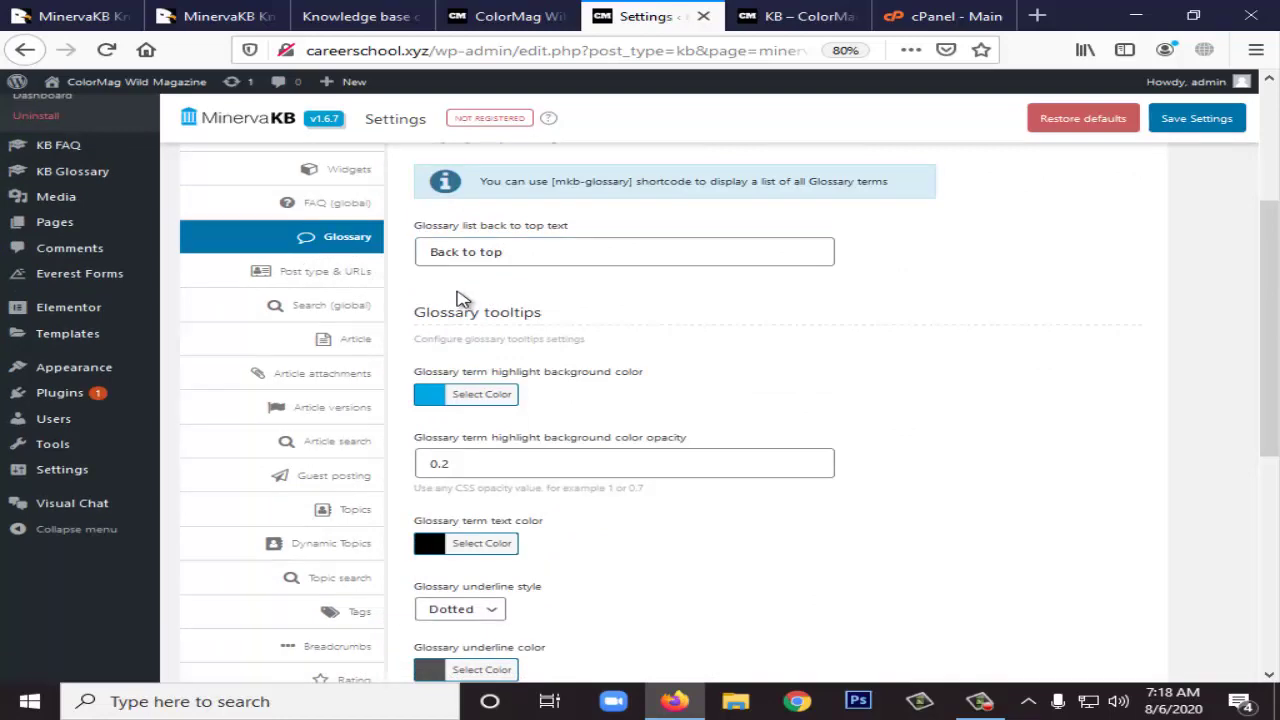
scroll(426, 306, "down", 6)
- Look through the Post type & URLs settings and the global search settings, including slug and live search options
scroll(434, 318, "up", 5)
left_click(343, 279)
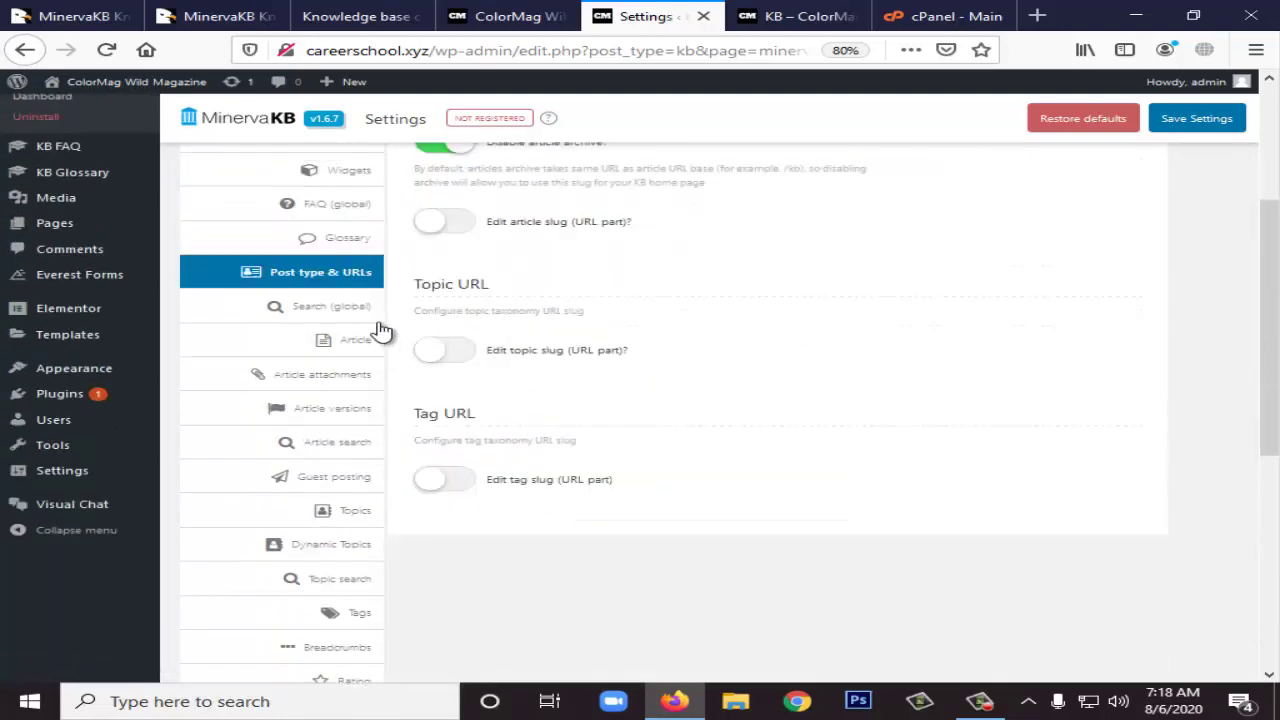
scroll(563, 334, "down", 3)
scroll(451, 337, "up", 3)
left_click(338, 313)
scroll(406, 366, "down", 4)
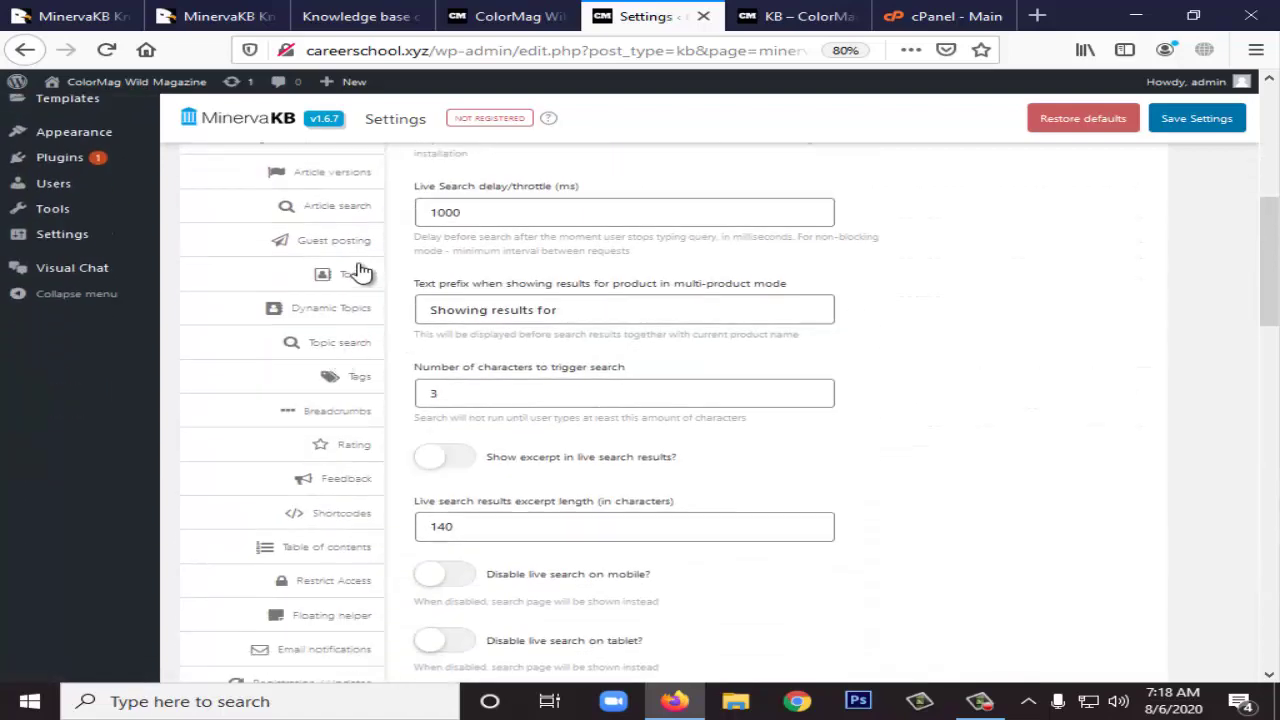
scroll(452, 335, "up", 4)
- Open the Article settings and examine the header items, estimated reading time, sidebar and miscellaneous article options
left_click(362, 266)
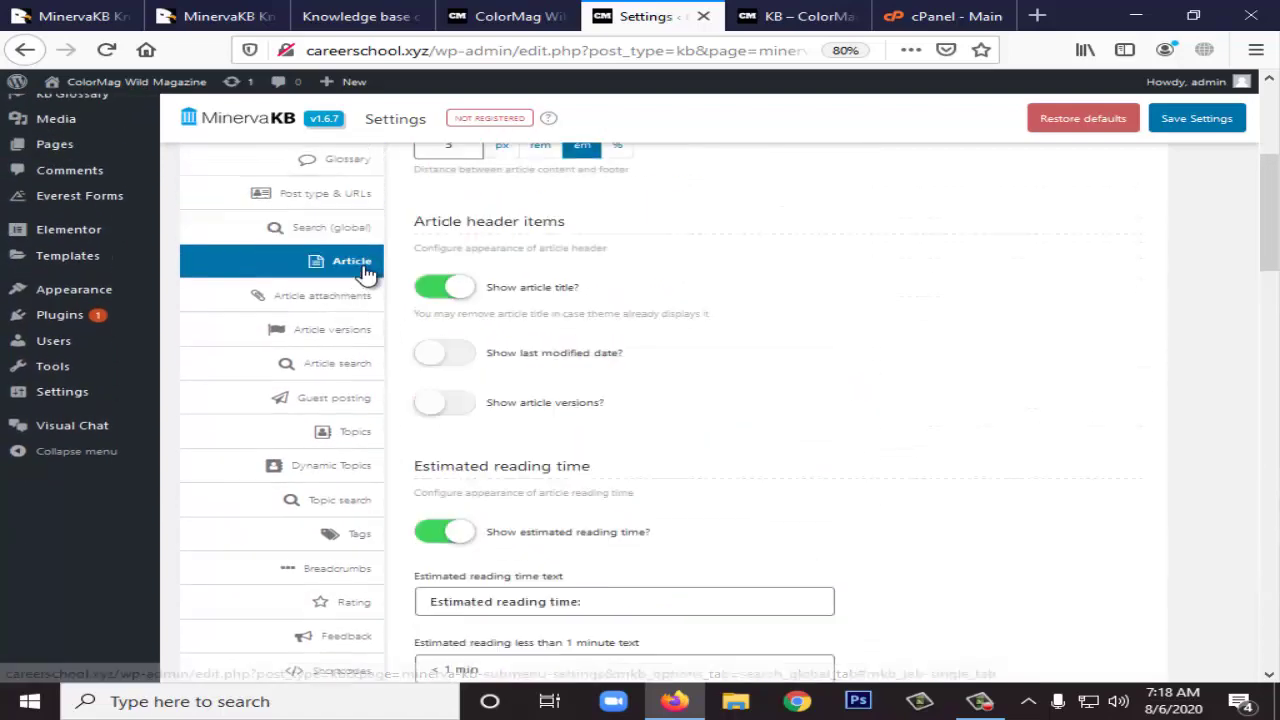
scroll(445, 365, "down", 10)
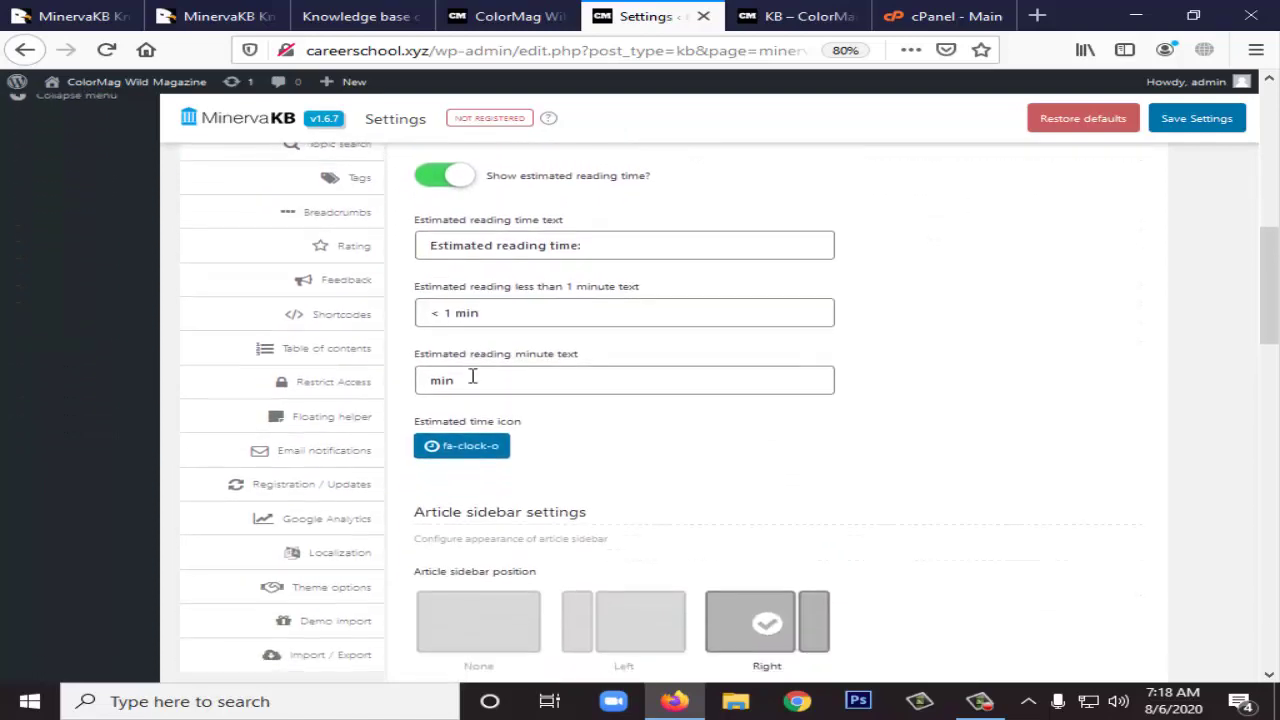
scroll(474, 385, "down", 10)
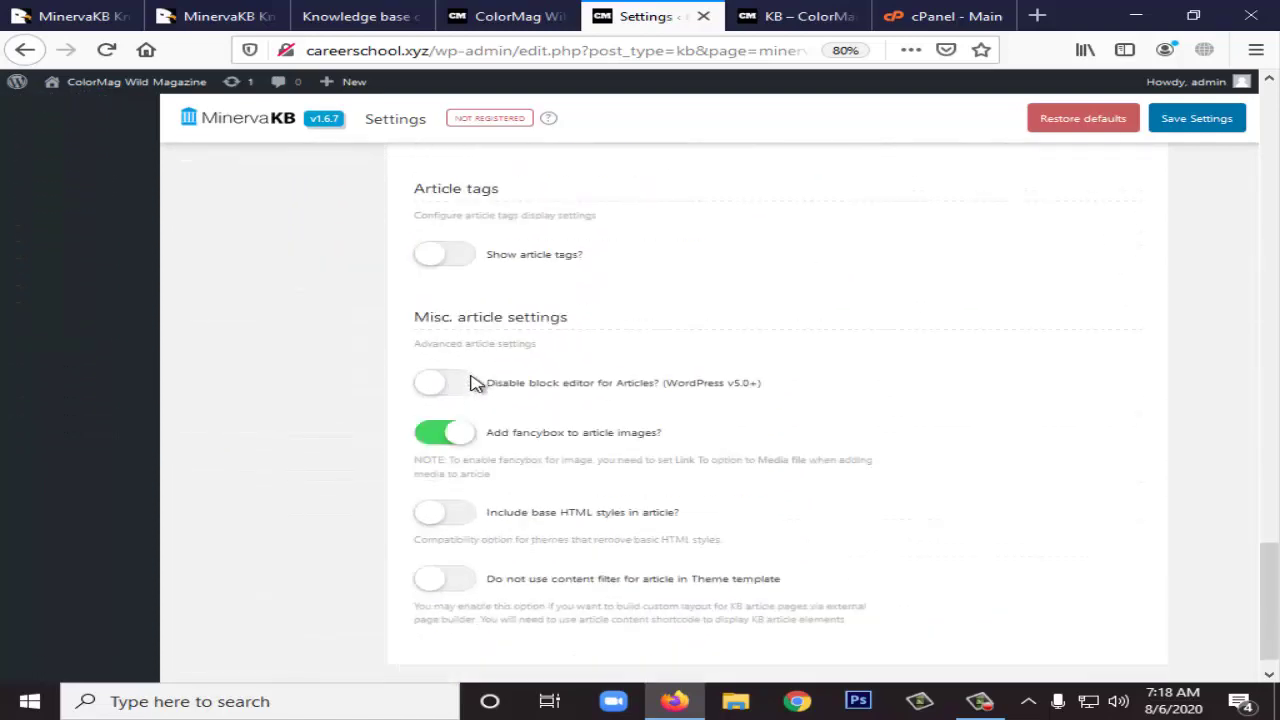
scroll(474, 385, "up", 20)
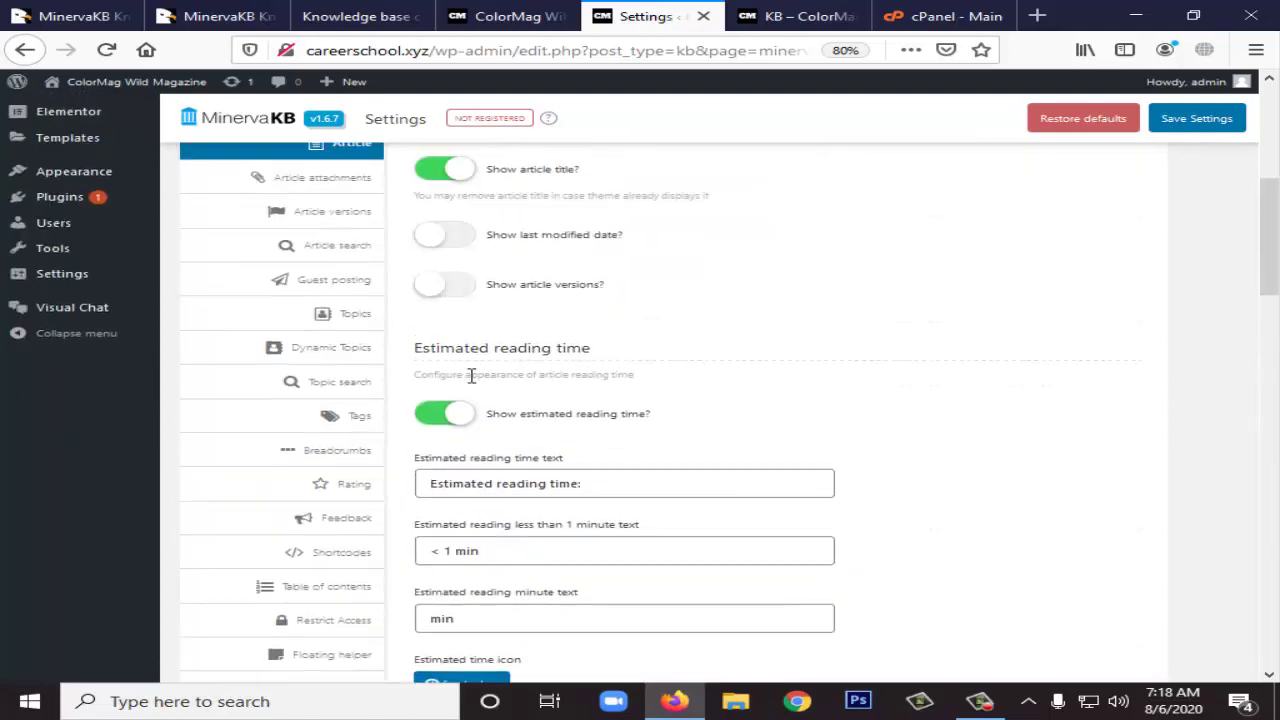
scroll(465, 383, "down", 5)
- Look through the Article attachments, Article versions, Article search and Guest posting settings, including file icons and submit form labels
left_click(328, 242)
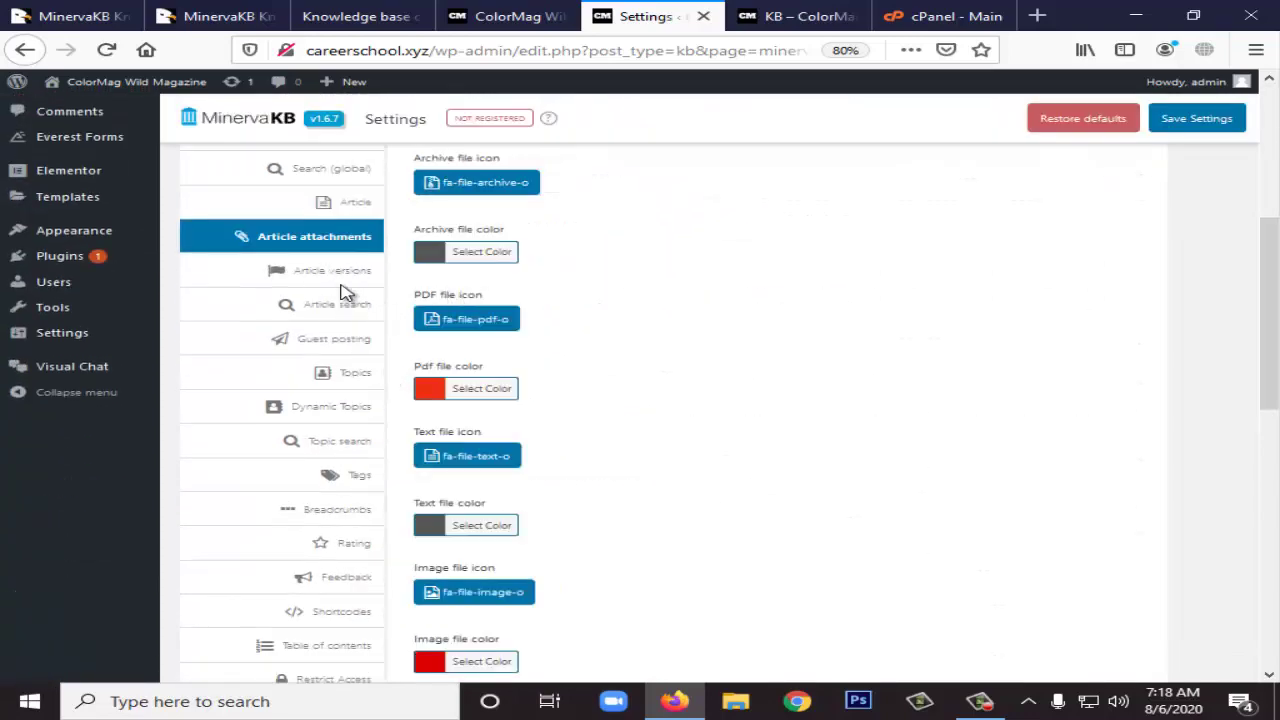
left_click(338, 272)
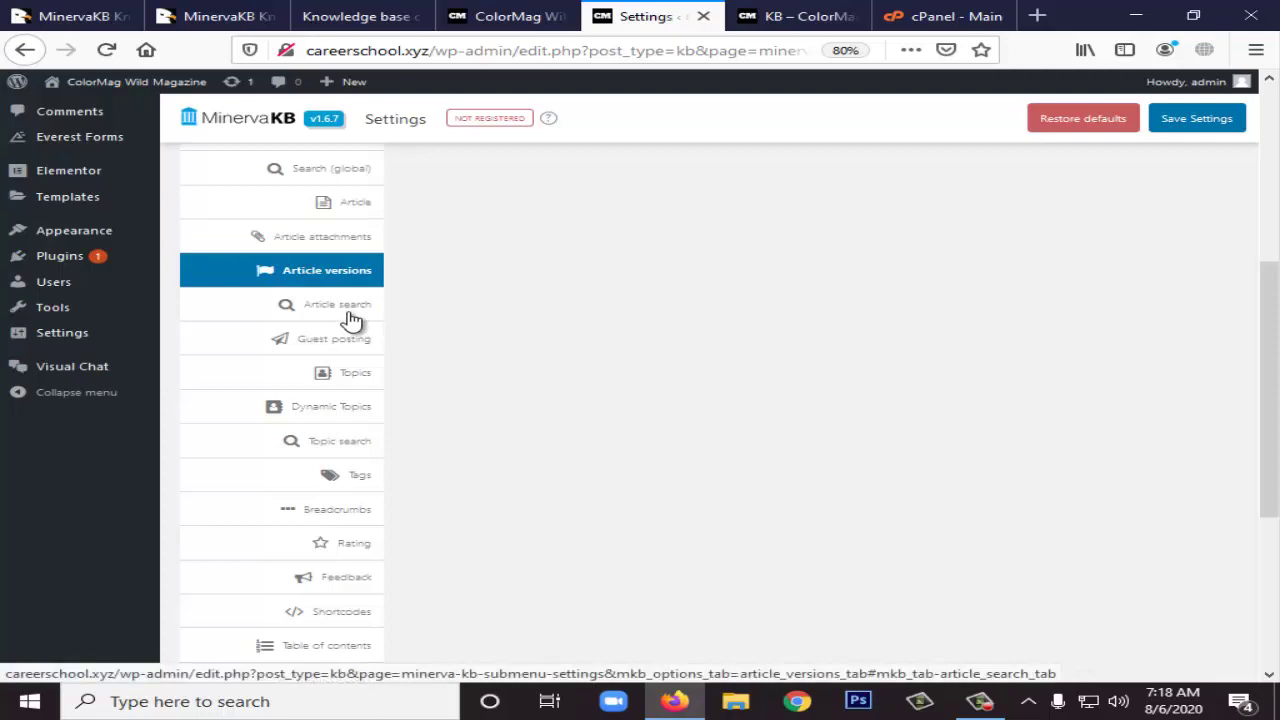
left_click(351, 316)
left_click(352, 345)
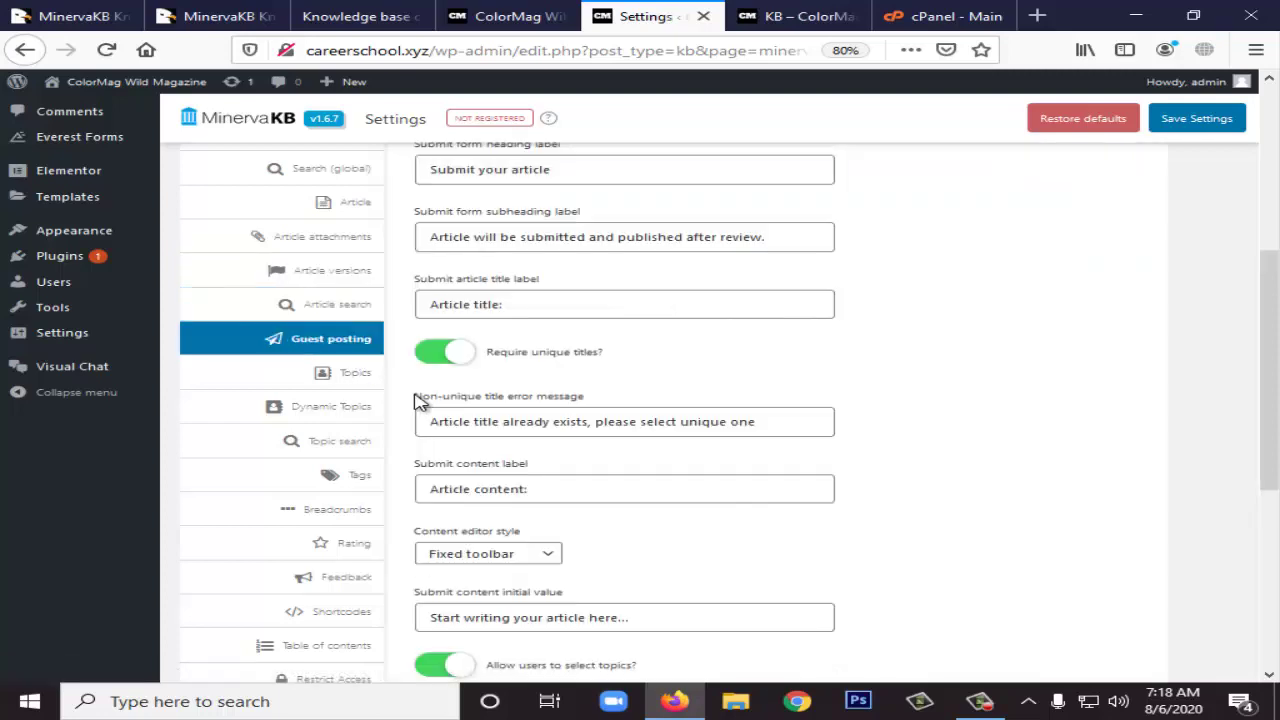
scroll(415, 360, "down", 3)
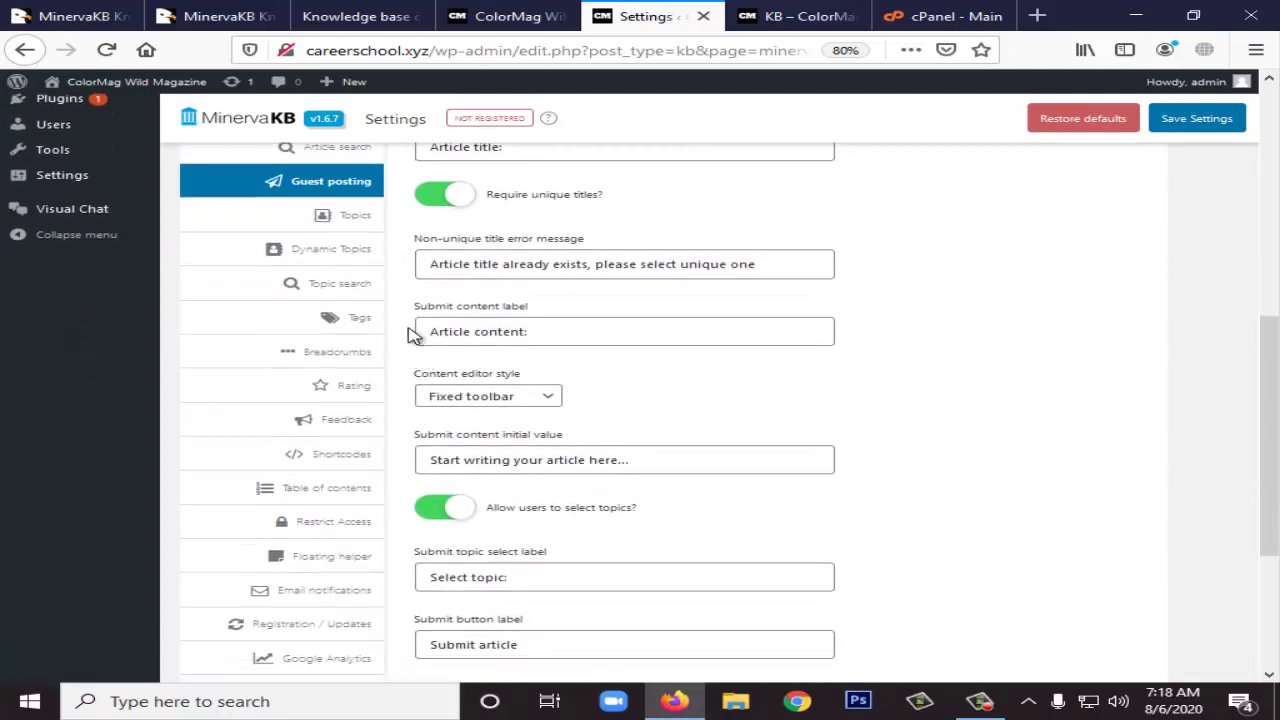
- Open the Topics settings and examine the detailed view, articles per page, padding and list layout options
left_click(355, 218)
scroll(586, 366, "down", 5)
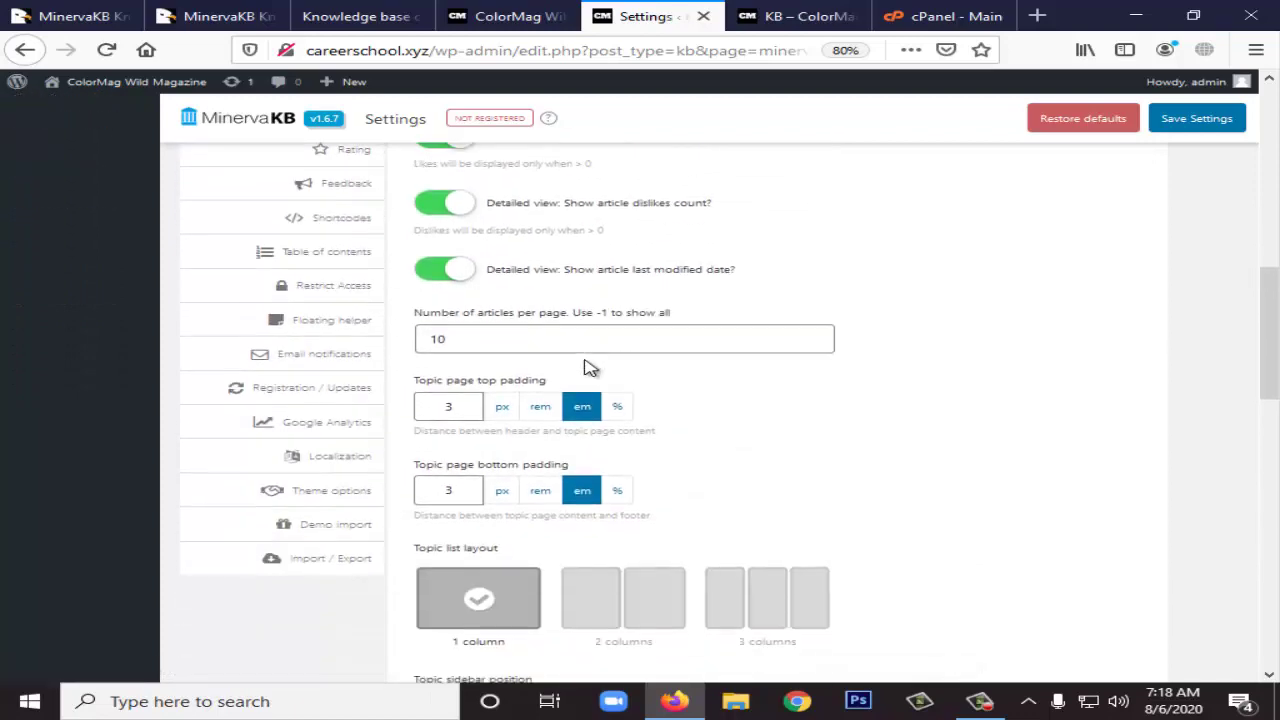
scroll(388, 306, "up", 5)
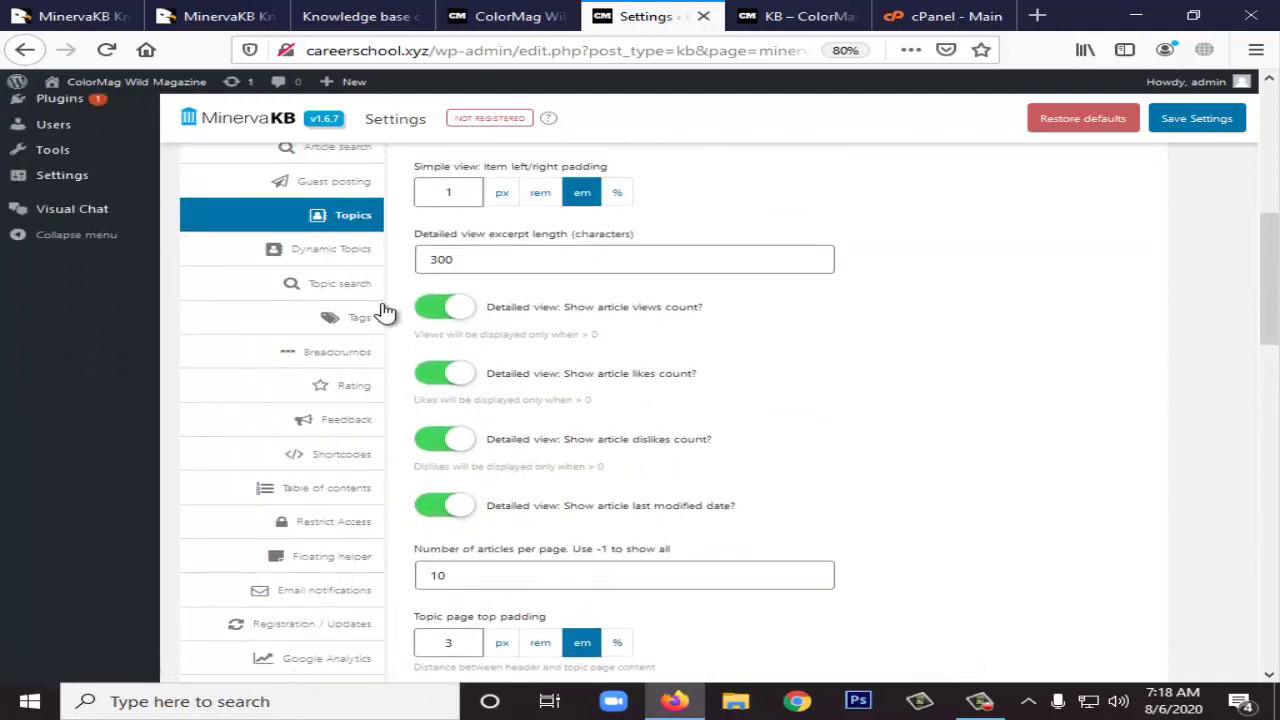
- Look through the Dynamic Topics settings and the Topic search settings
left_click(338, 252)
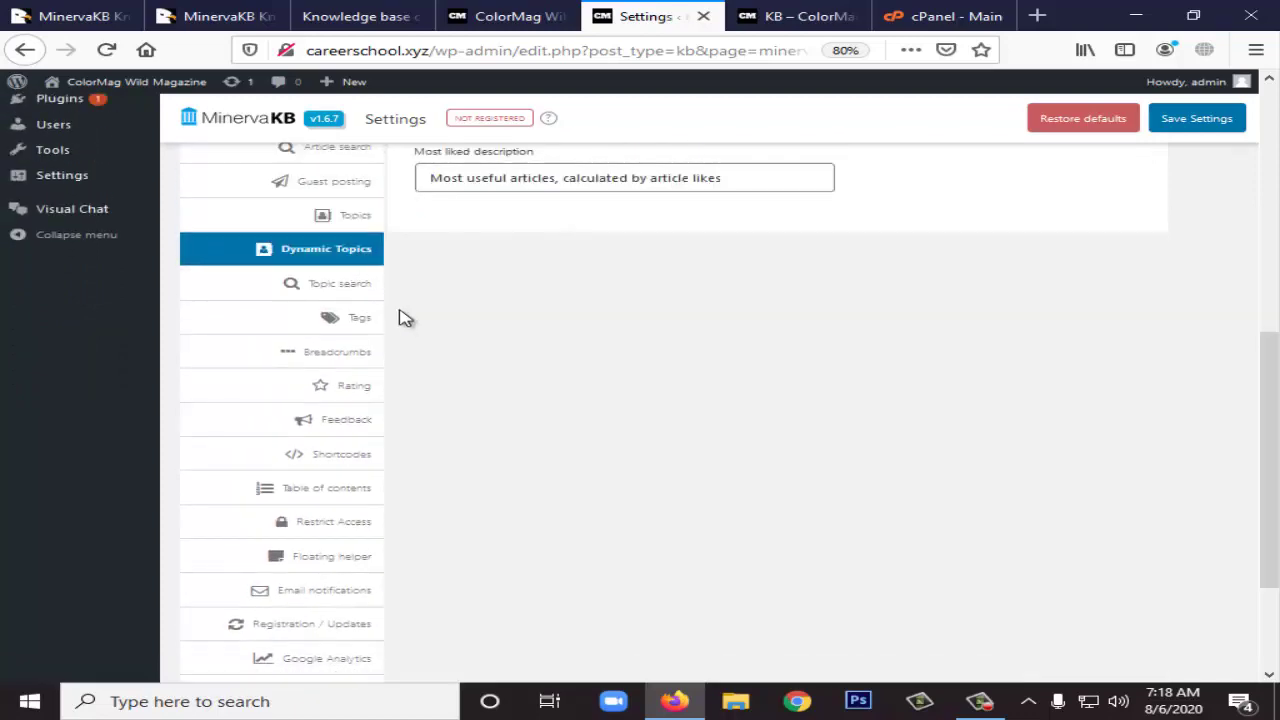
left_click(340, 296)
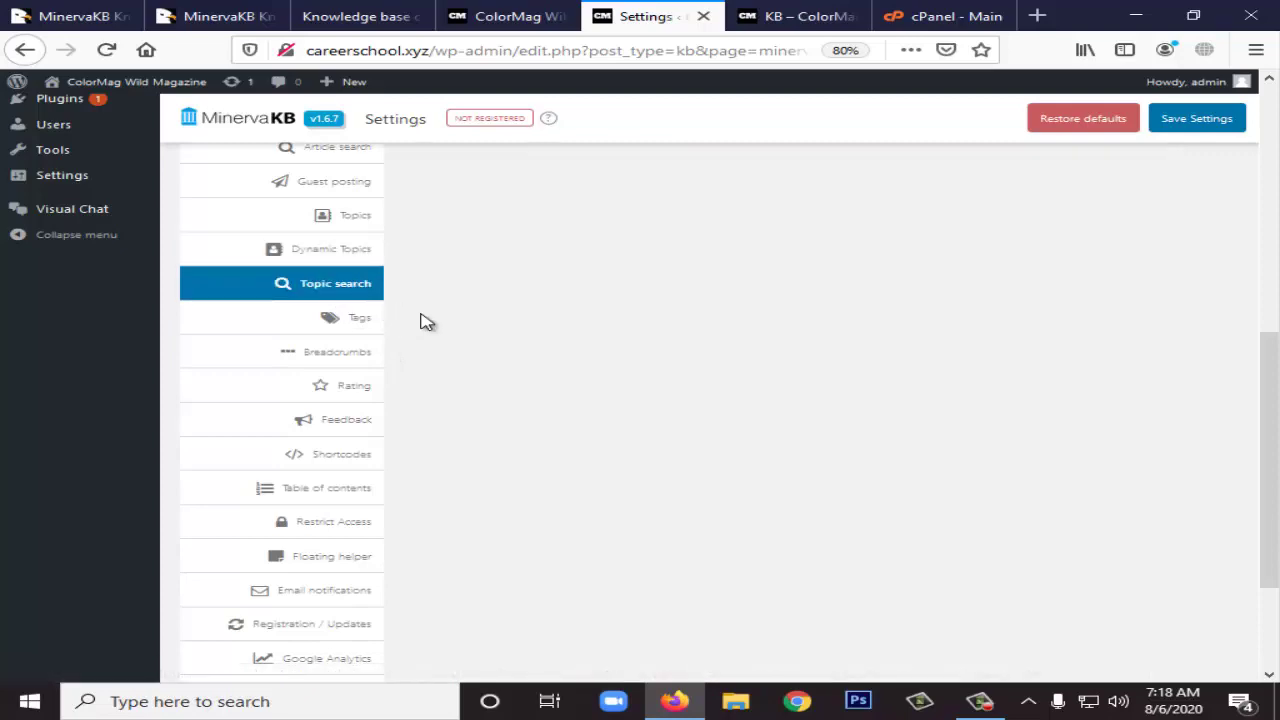
scroll(440, 325, "up", 4)
scroll(452, 329, "up", 3)
scroll(451, 329, "down", 10)
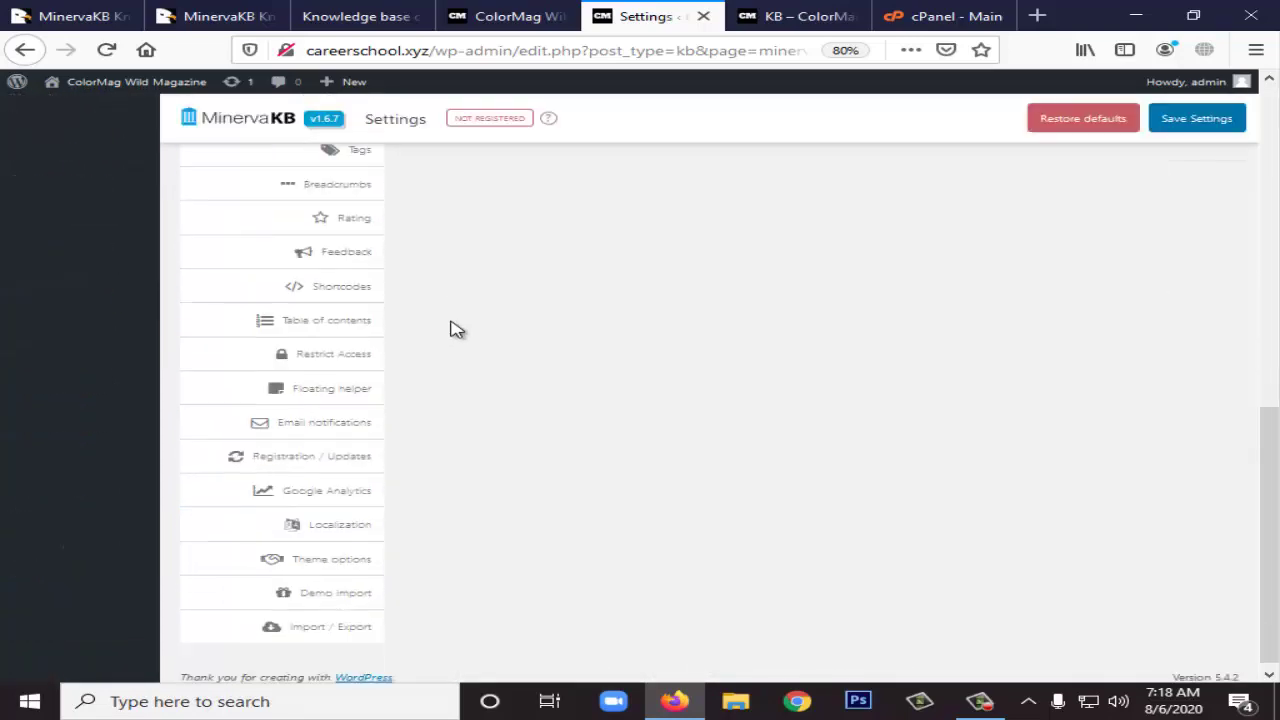
scroll(400, 357, "up", 3)
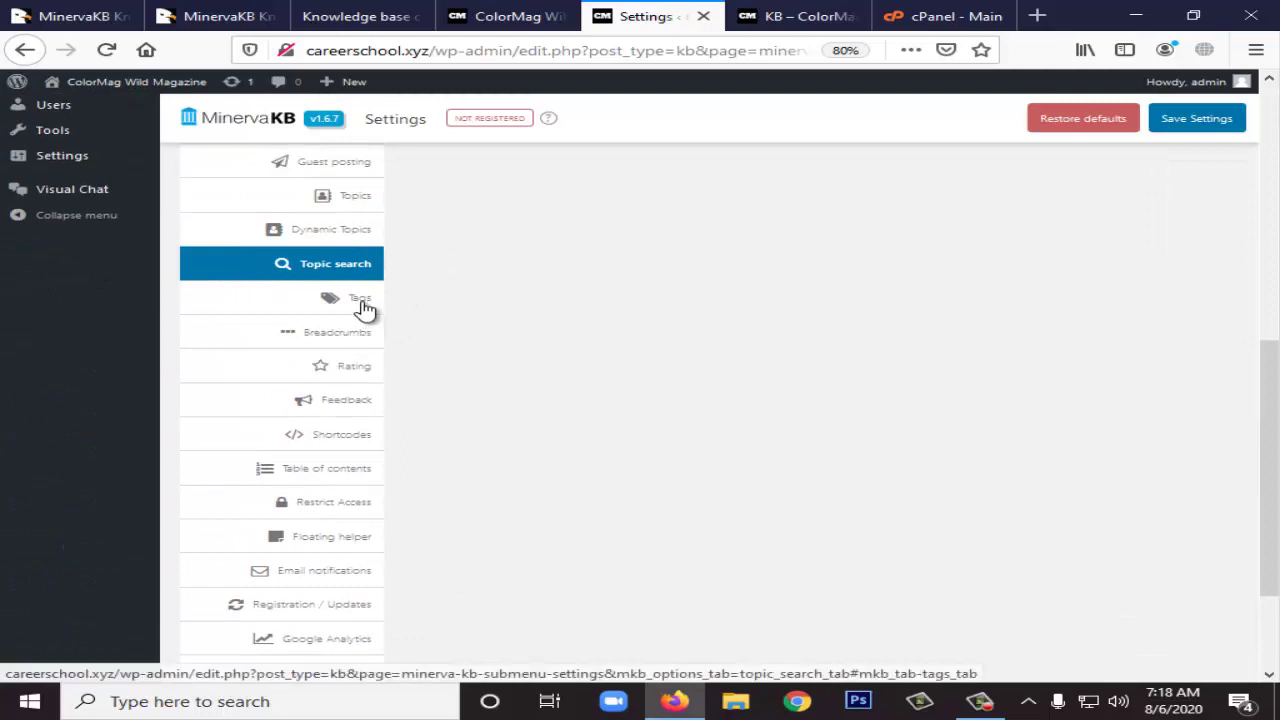
- Look briefly at the Tags, Breadcrumbs, Rating and Feedback settings in turn
left_click(362, 305)
left_click(355, 343)
left_click(363, 376)
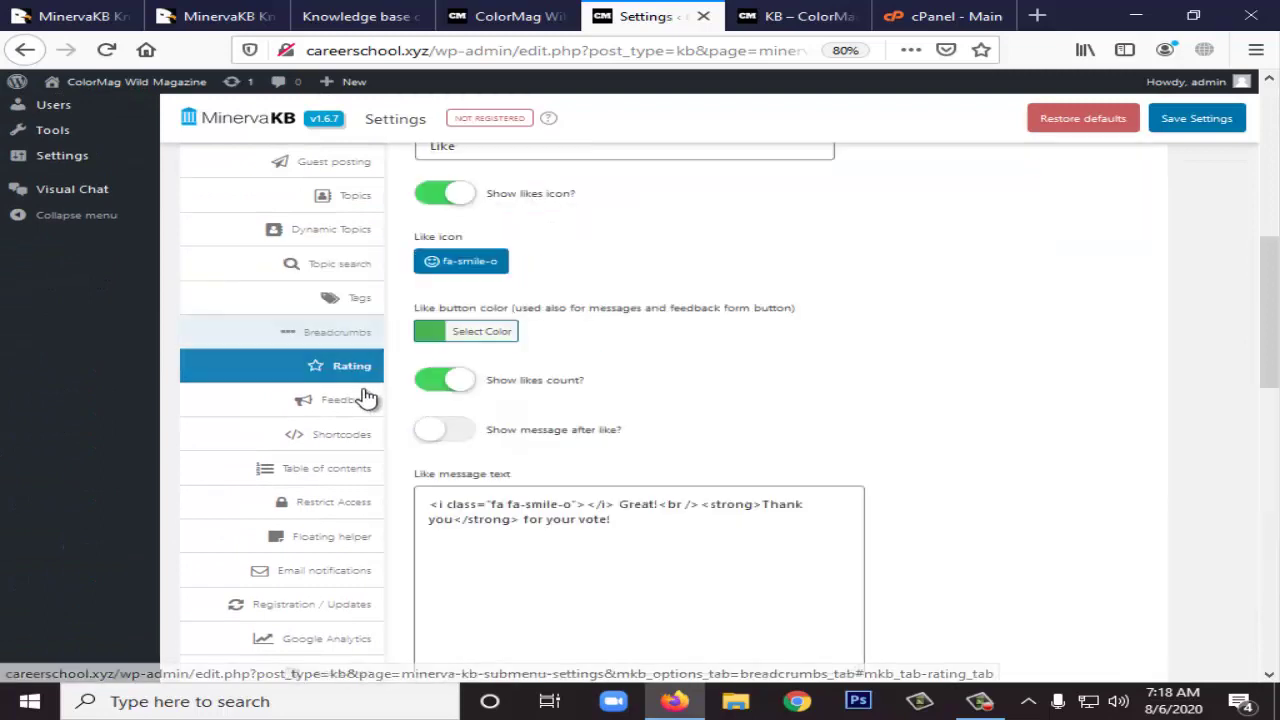
left_click(358, 410)
- Return to the Rating settings and examine the rating block label, multiple votes, likes and dislikes options
left_click(363, 378)
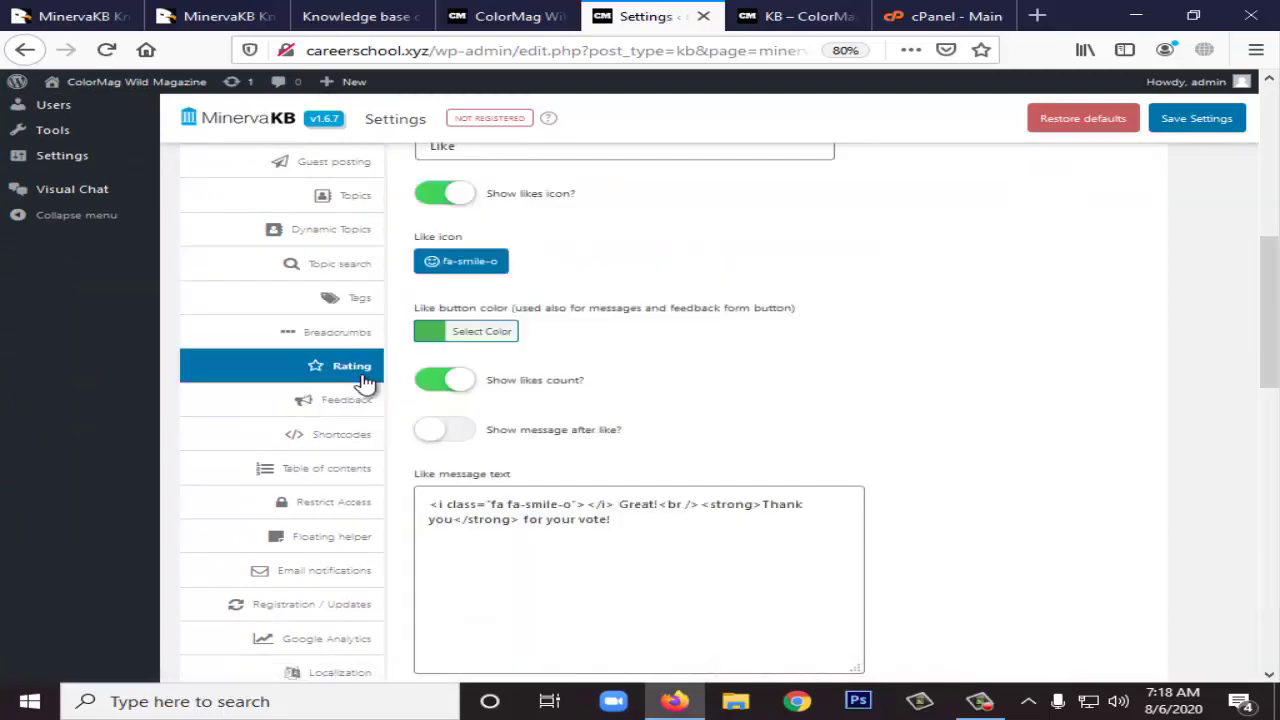
scroll(473, 370, "up", 10)
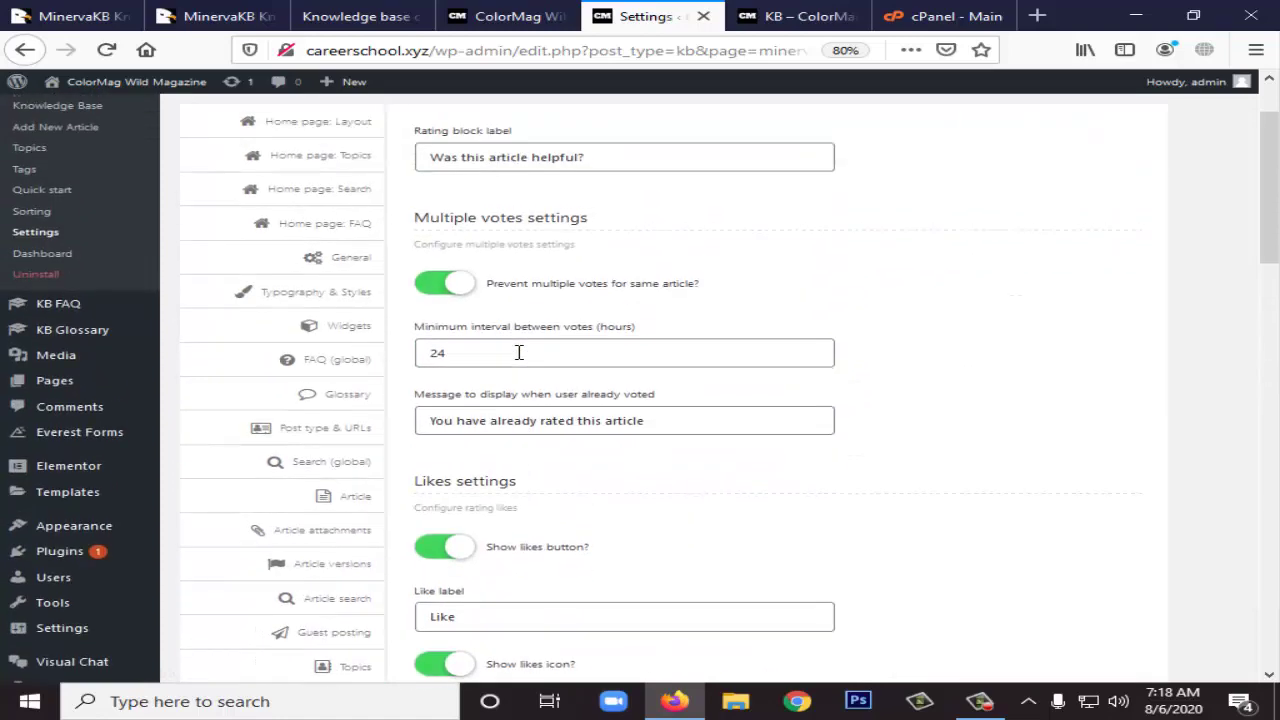
scroll(519, 352, "up", 1)
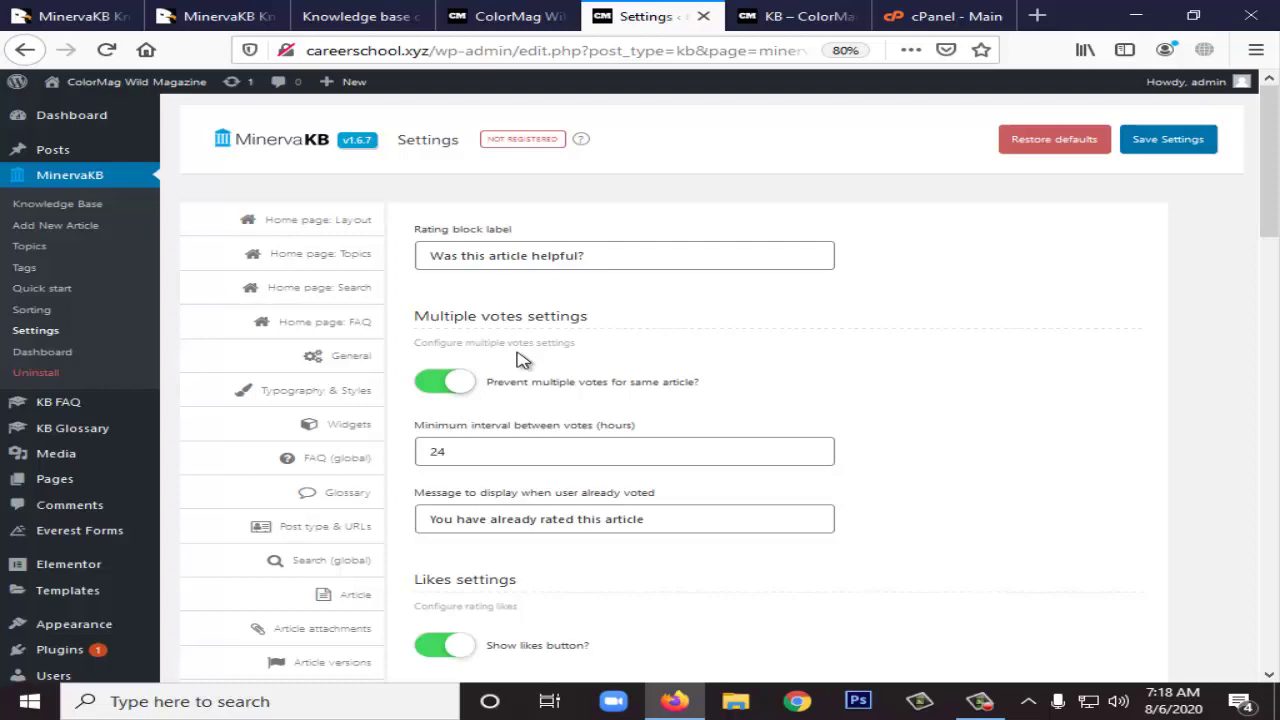
scroll(519, 362, "down", 4)
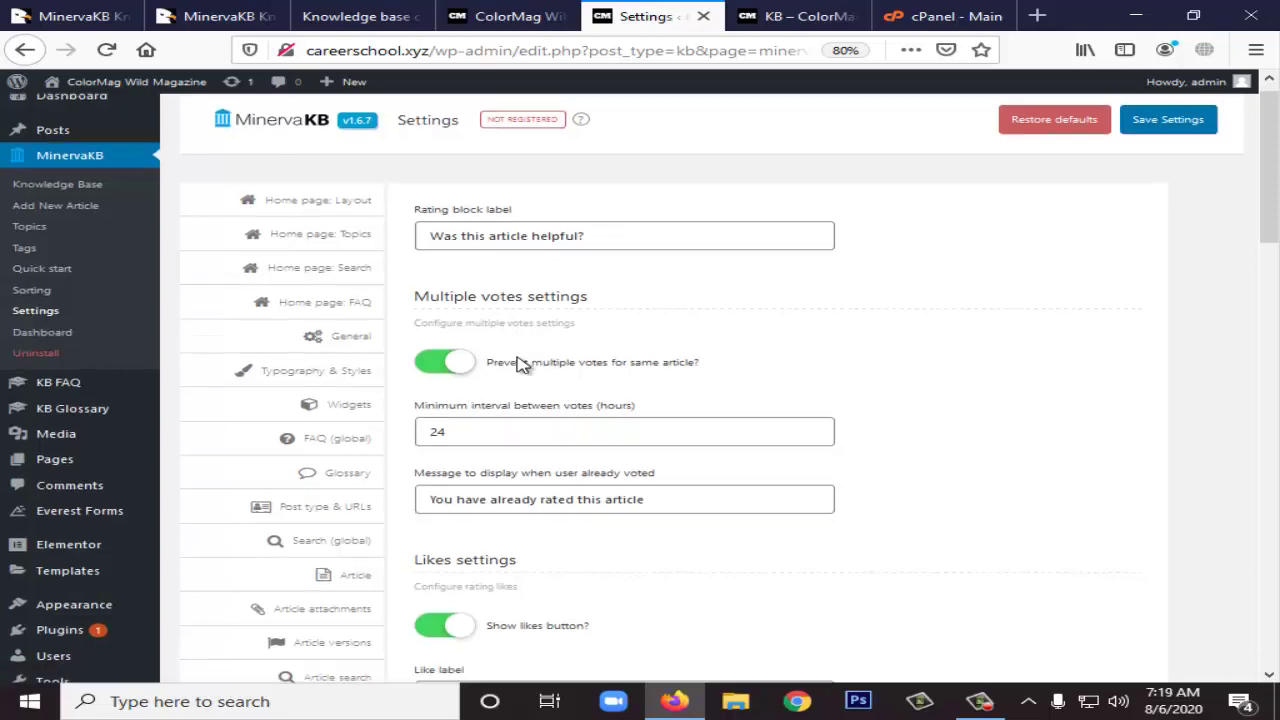
scroll(497, 325, "down", 3)
scroll(497, 322, "down", 3)
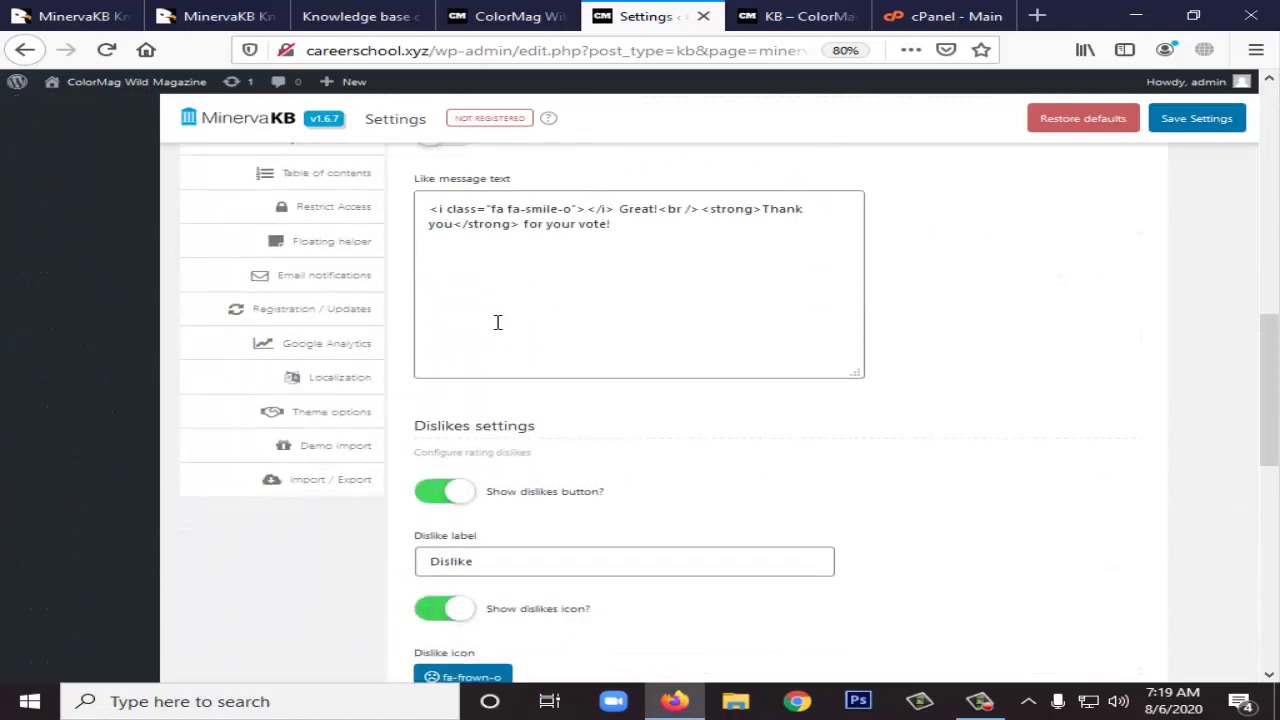
scroll(497, 322, "down", 8)
scroll(497, 322, "up", 5)
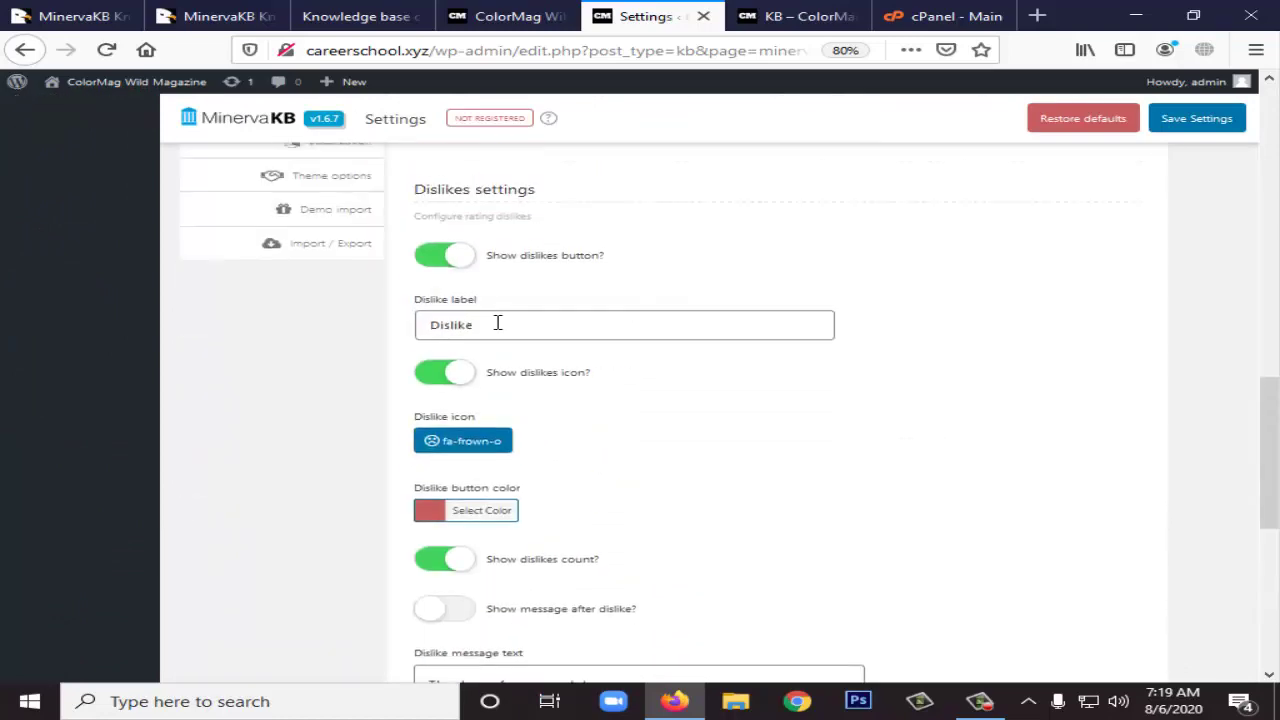
scroll(497, 322, "down", 6)
scroll(414, 338, "up", 14)
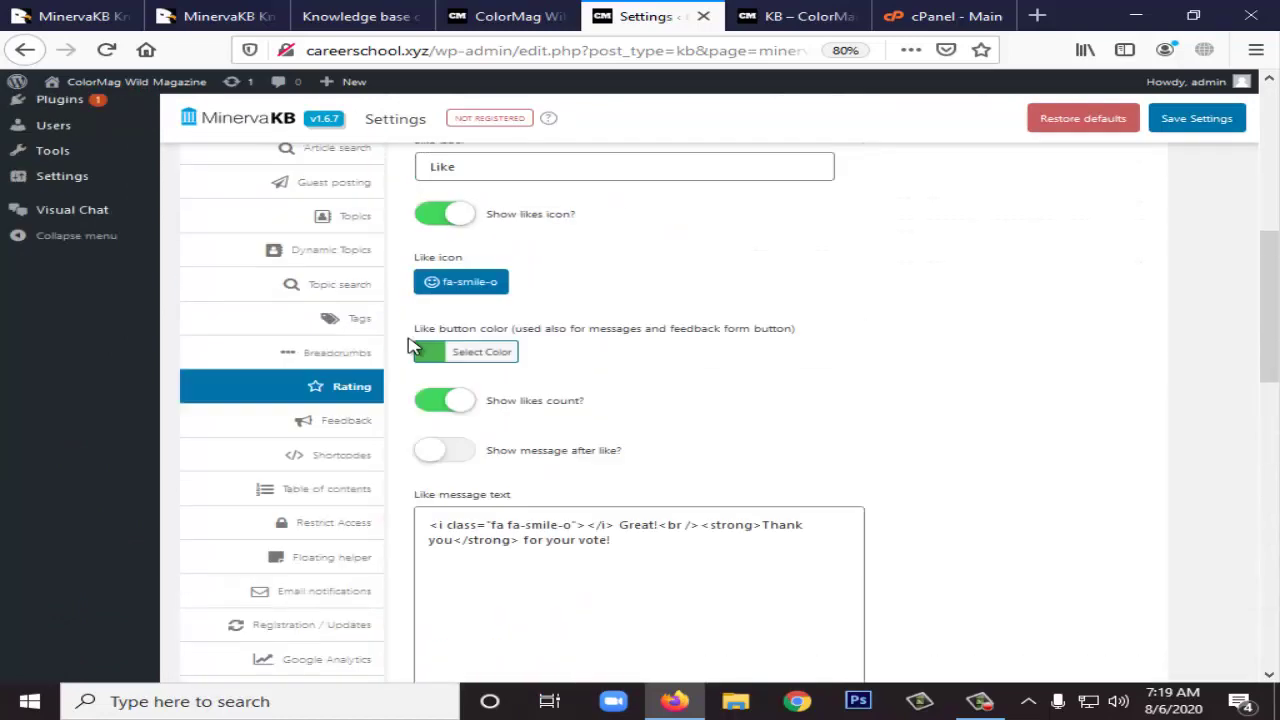
- Review the likes settings again, including the button, label, icon and message text, along with the multiple votes options
scroll(414, 345, "down", 5)
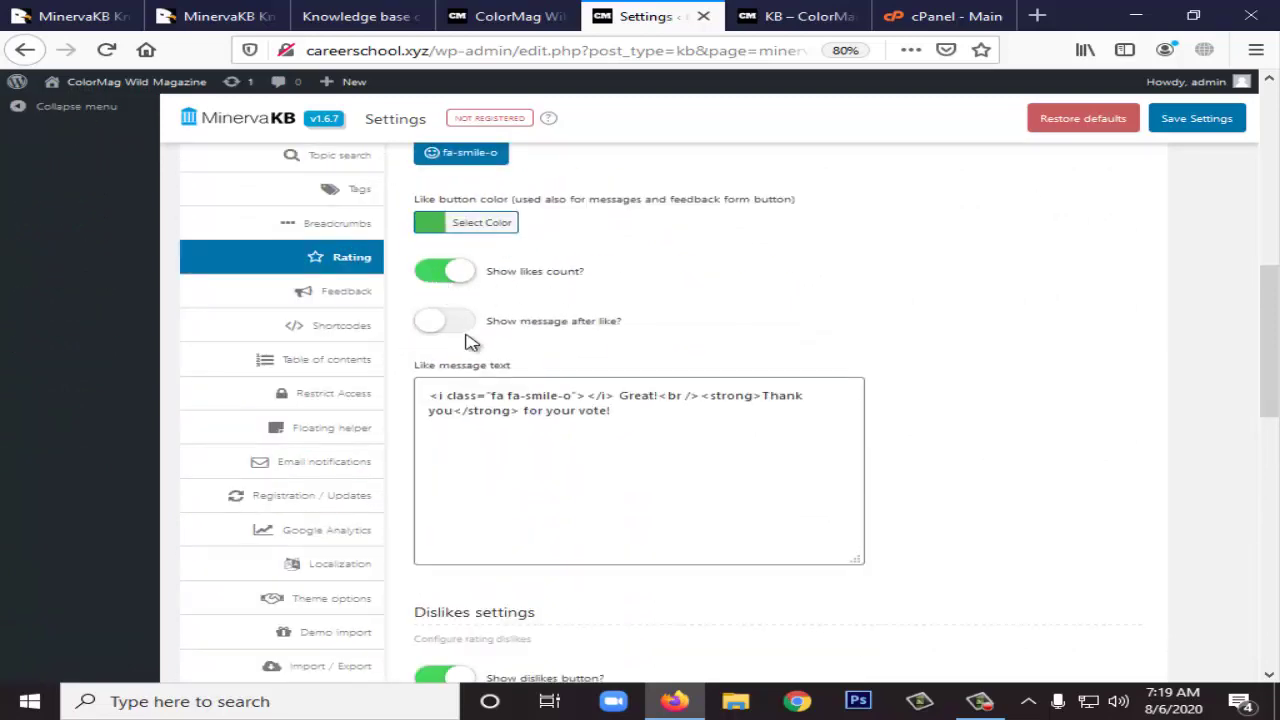
scroll(620, 350, "up", 5)
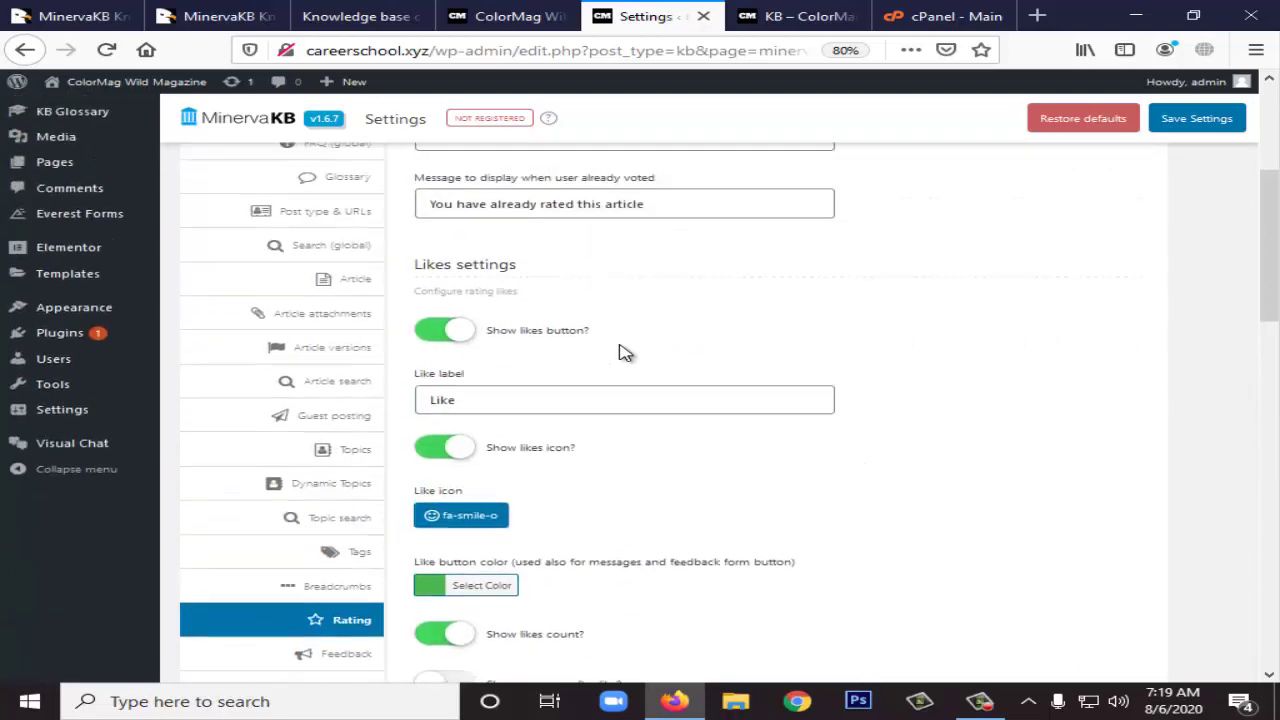
scroll(610, 380, "down", 2)
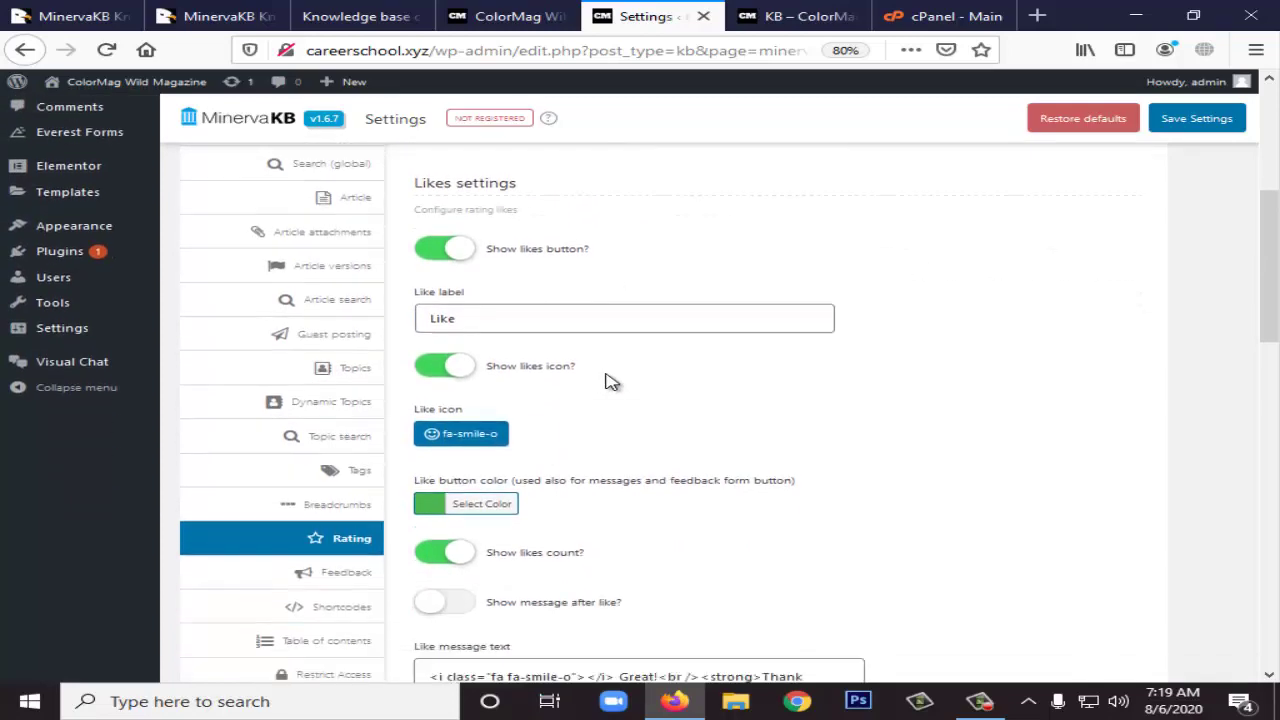
left_click(497, 281)
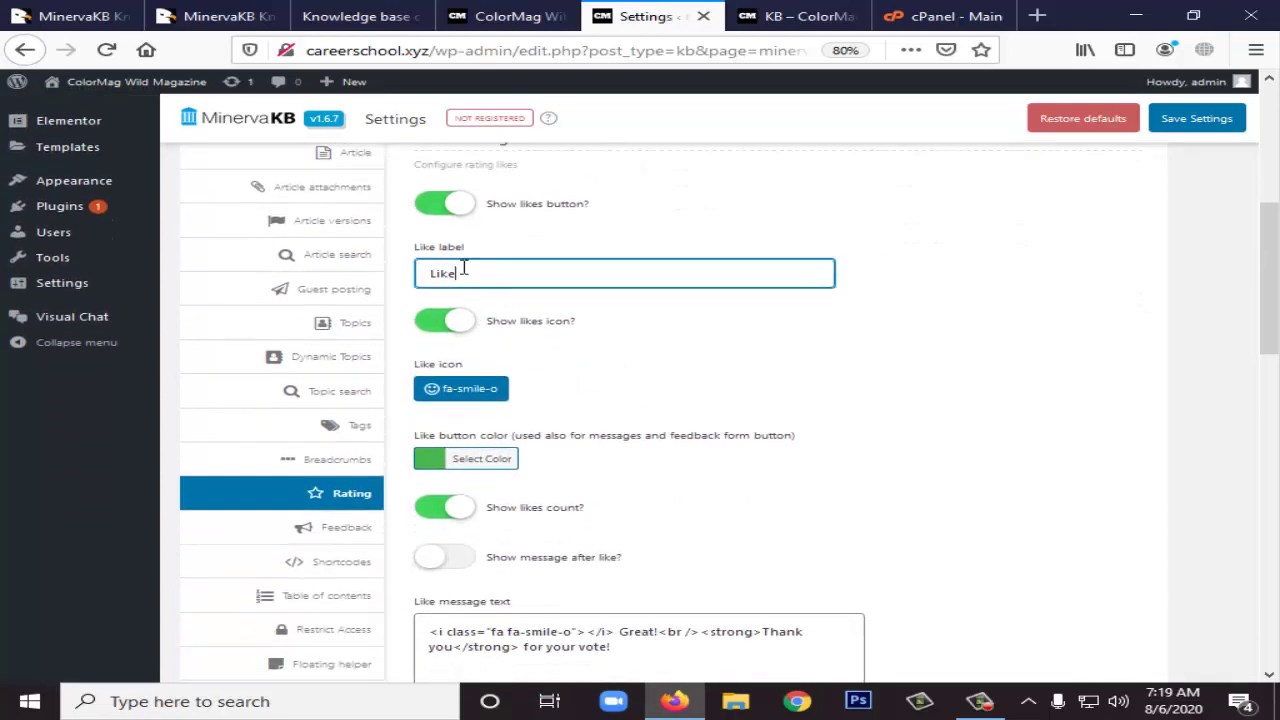
scroll(607, 361, "up", 4)
scroll(612, 367, "up", 2)
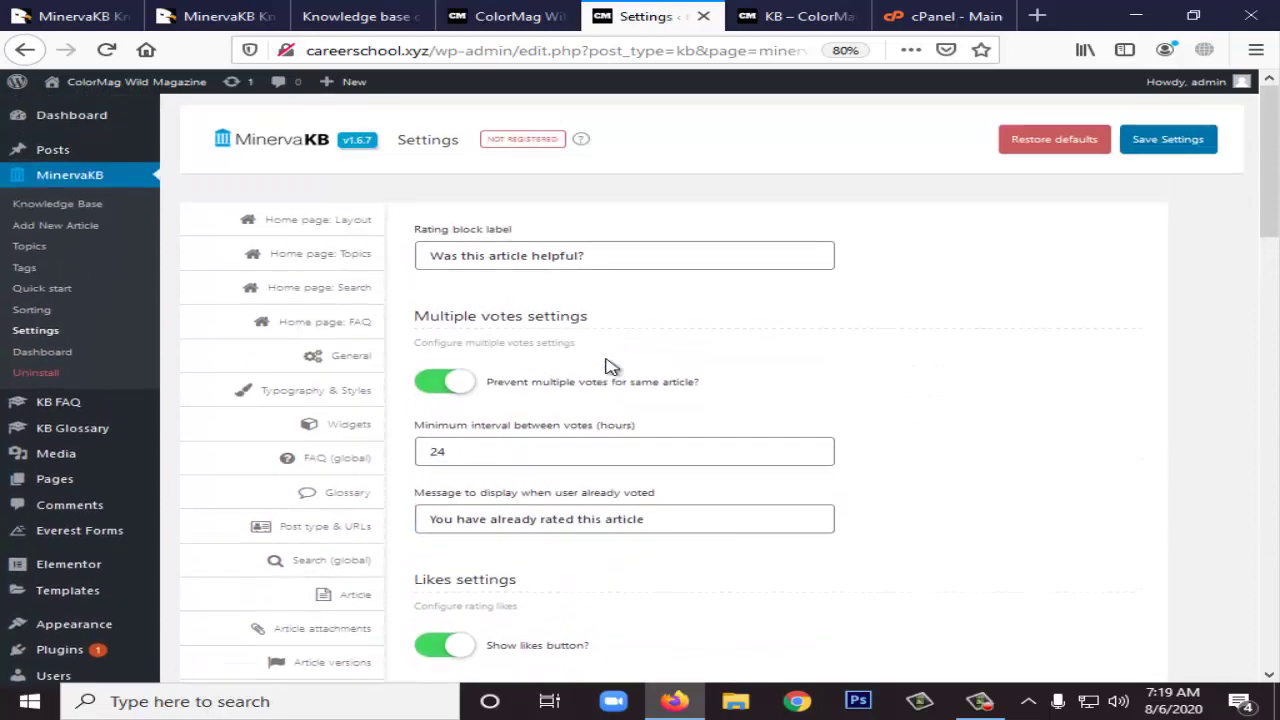
scroll(400, 380, "down", 9)
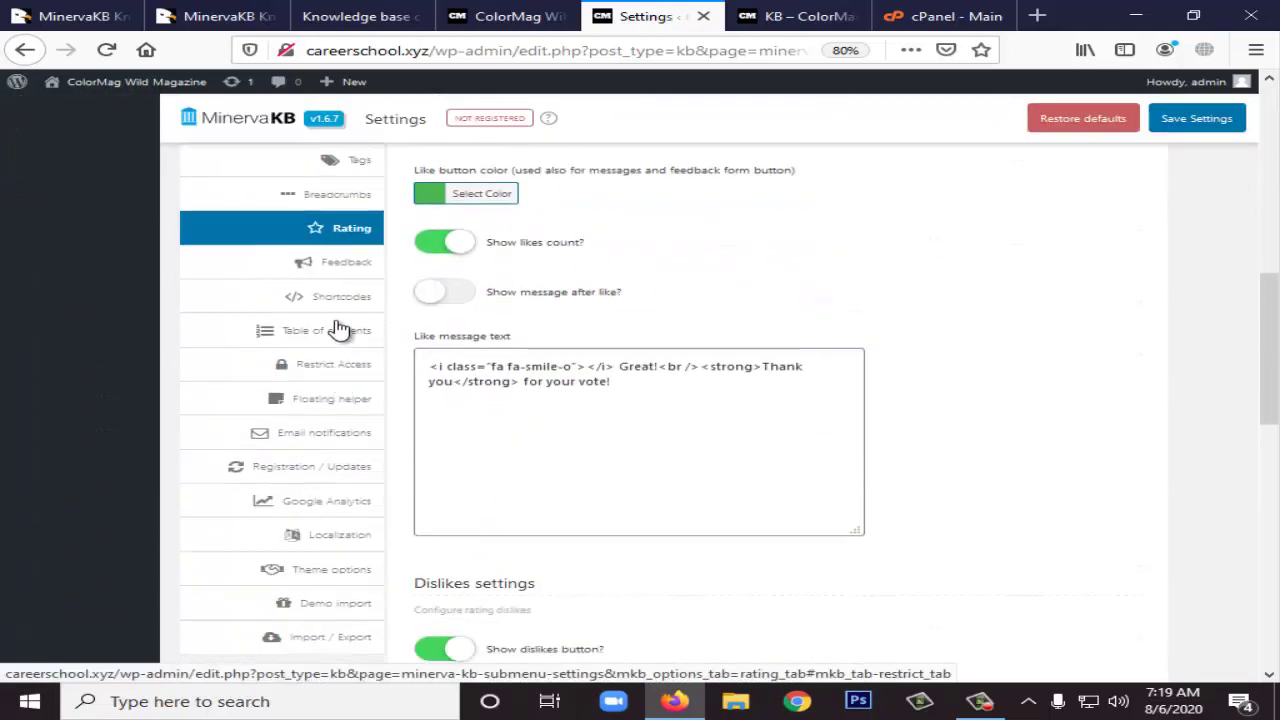
- Open the Feedback settings and enable article feedback
left_click(352, 266)
scroll(606, 368, "up", 7)
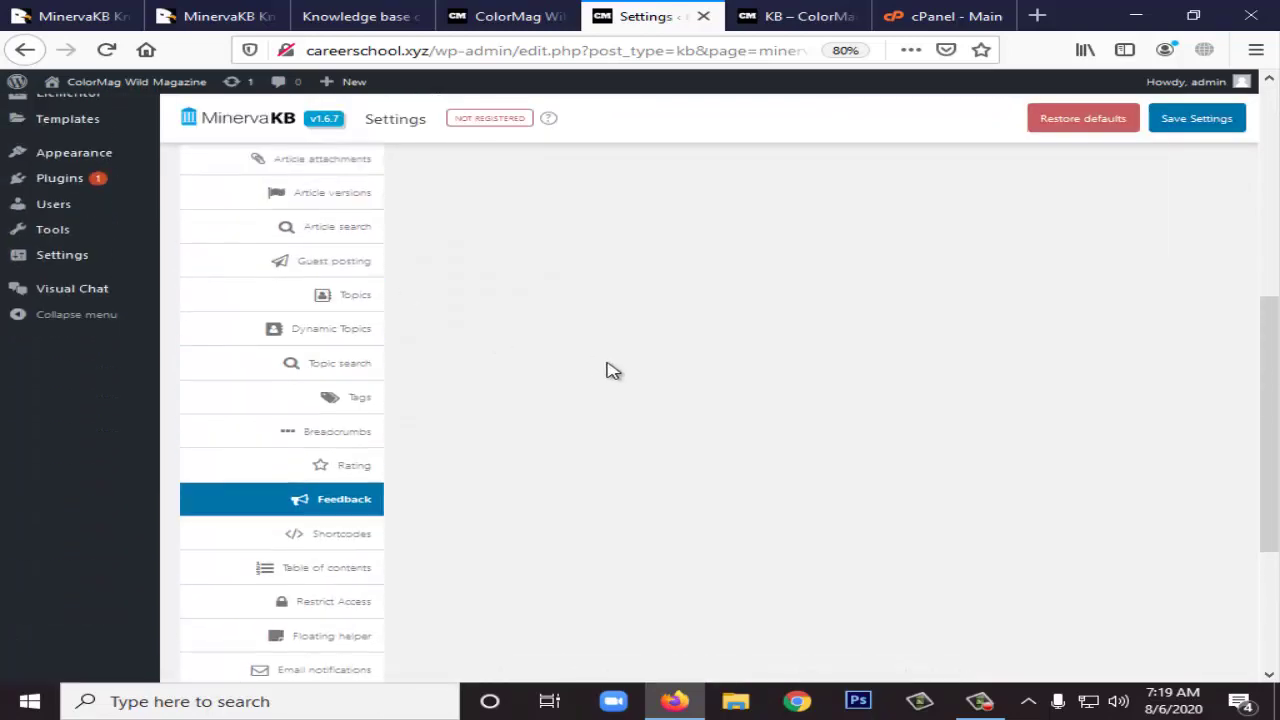
scroll(600, 365, "up", 2)
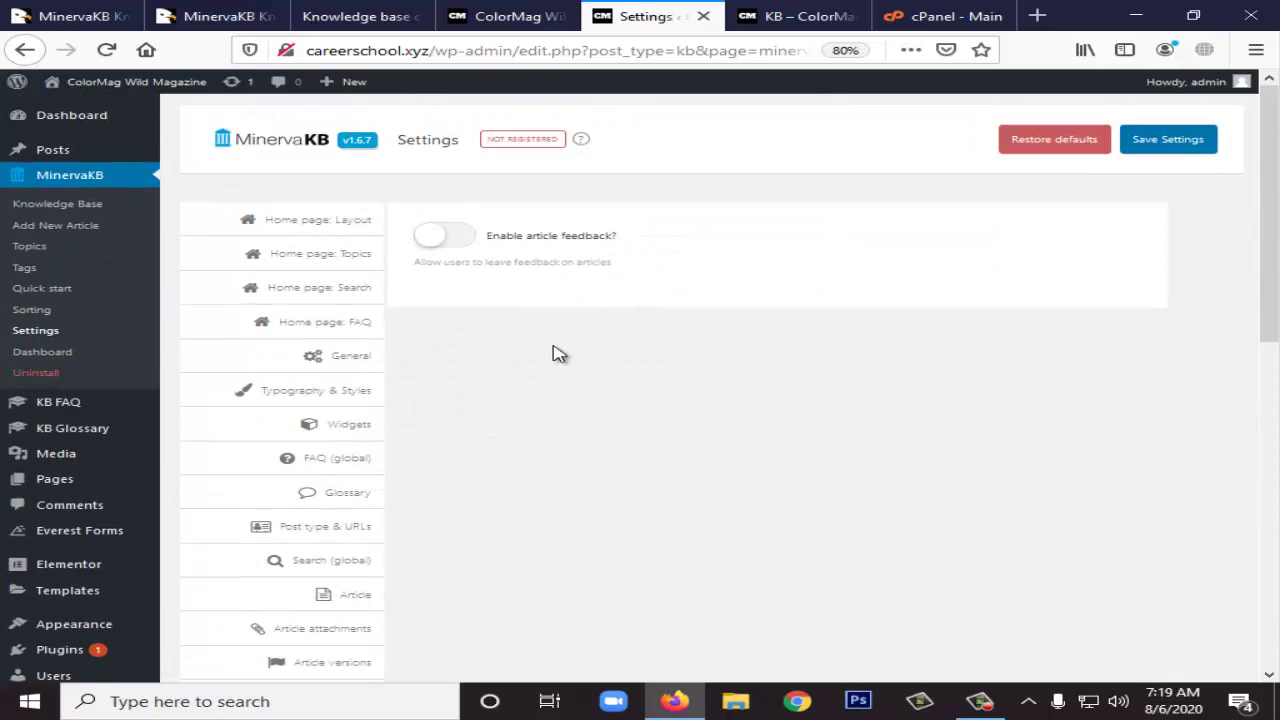
left_click(458, 238)
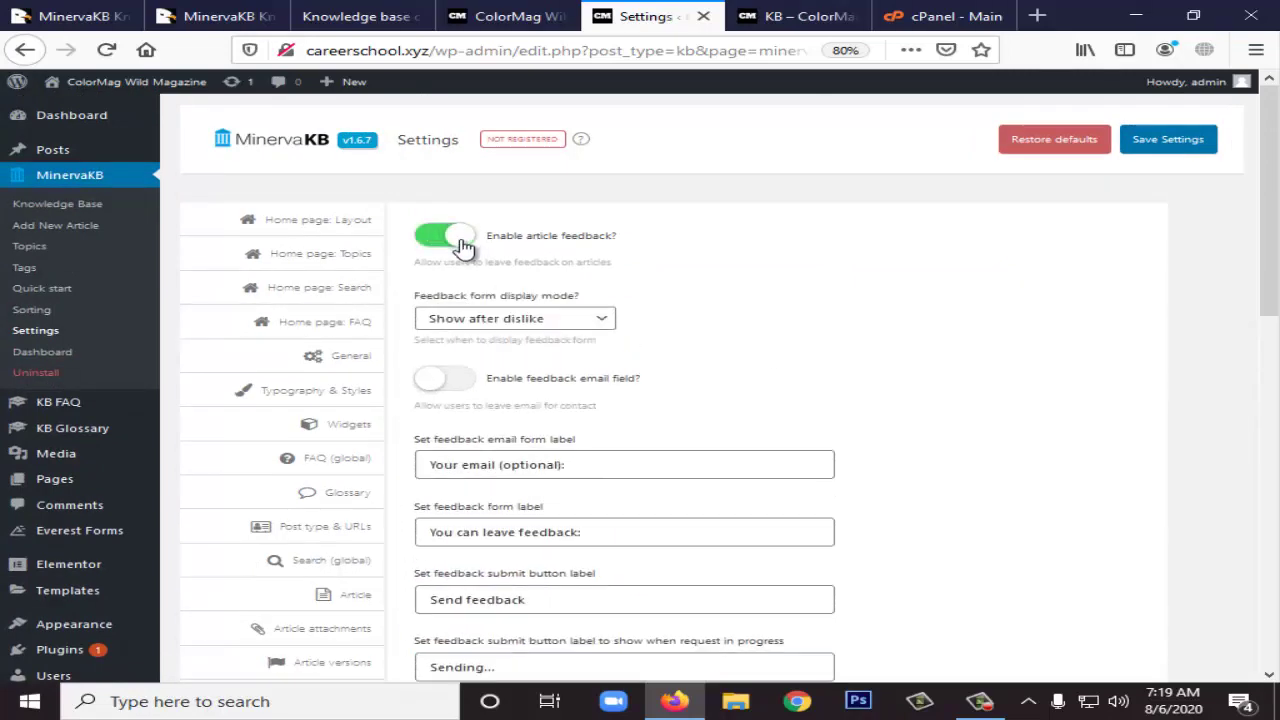
- Examine the feedback form display mode choices, the text shown after feedback is sent and the message color options
left_click(587, 319)
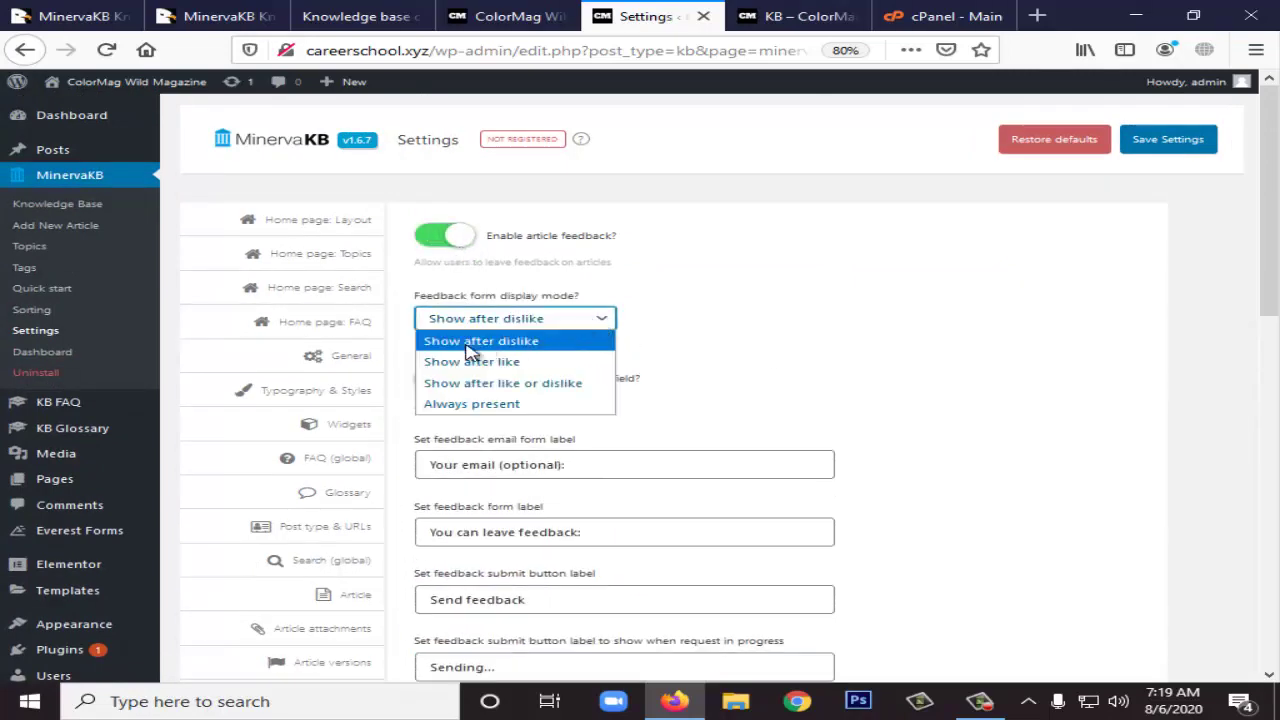
left_click(706, 372)
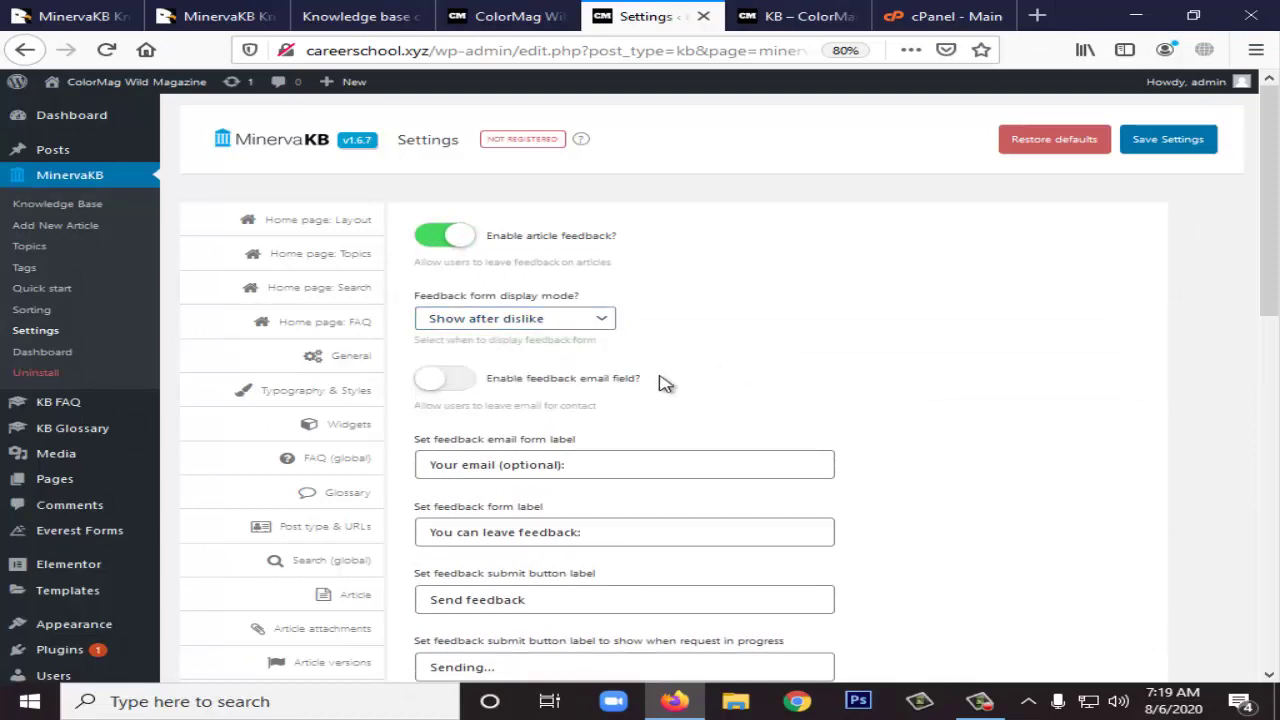
scroll(666, 380, "down", 5)
scroll(560, 390, "down", 3)
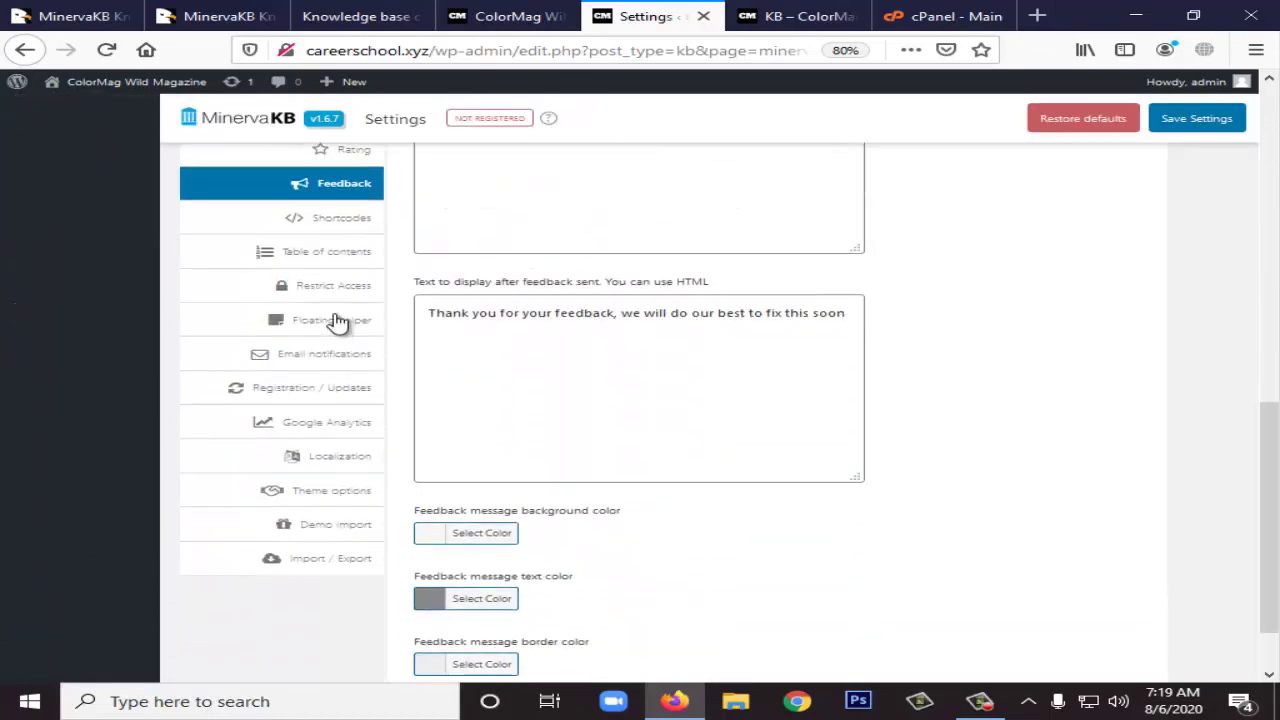
- Open the Shortcodes settings and the Table of contents settings, and examine the table of contents label and back-to-top options
left_click(357, 220)
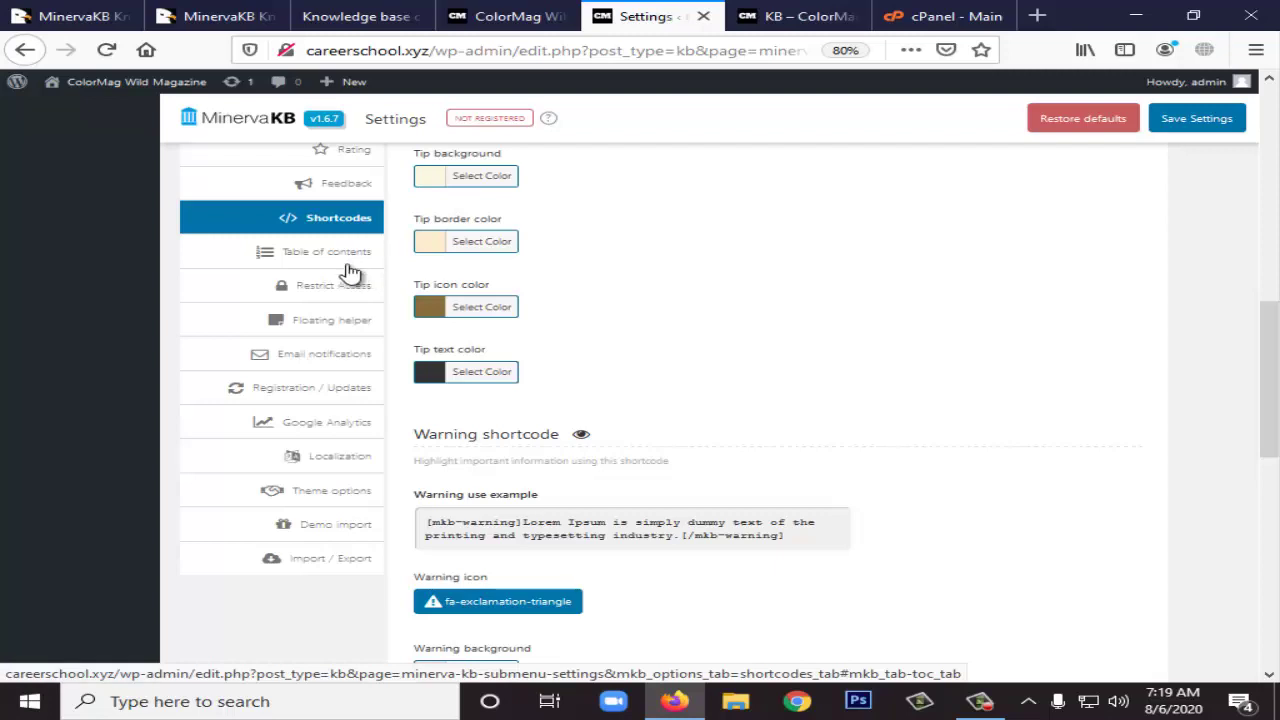
left_click(352, 260)
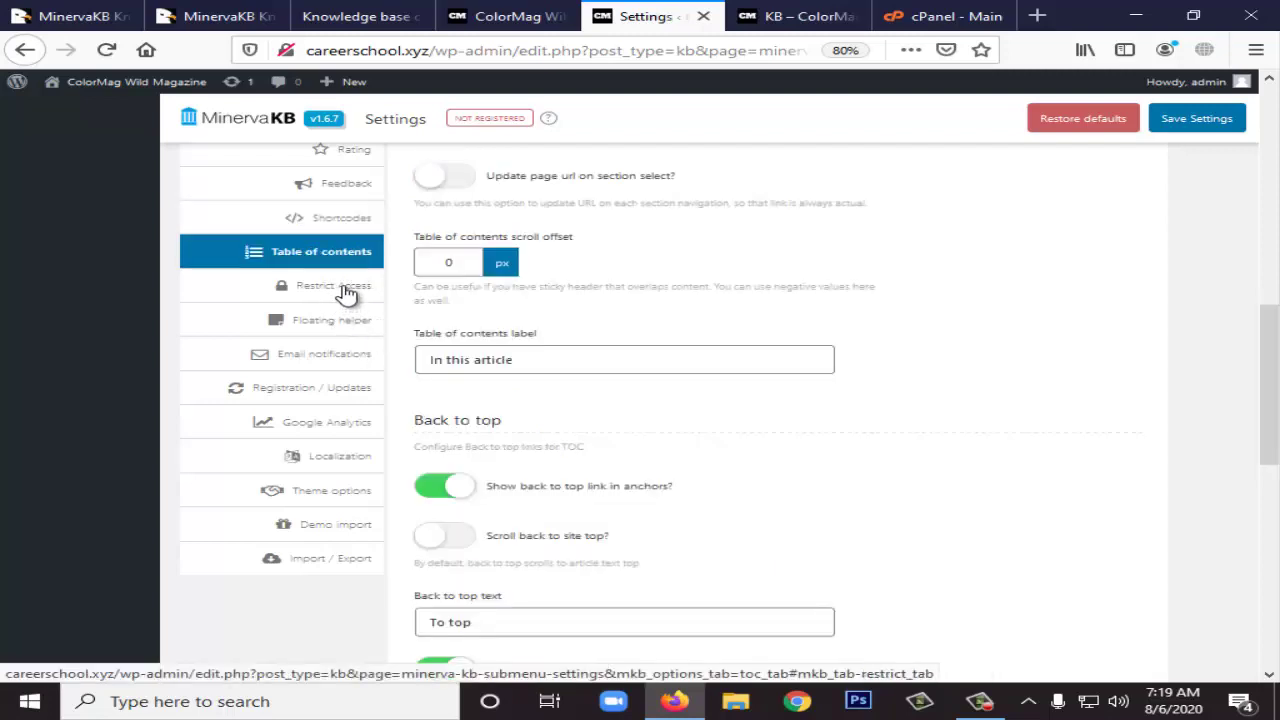
scroll(515, 300, "down", 5)
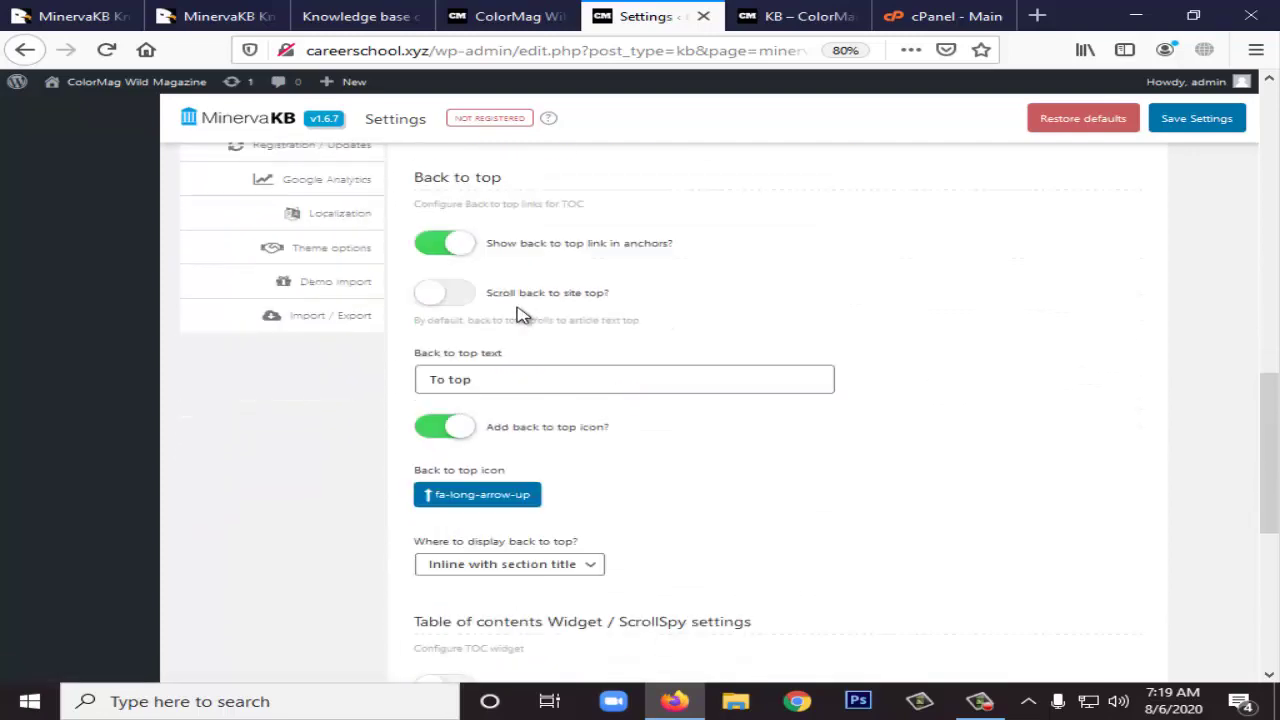
scroll(523, 315, "down", 2)
scroll(523, 315, "up", 7)
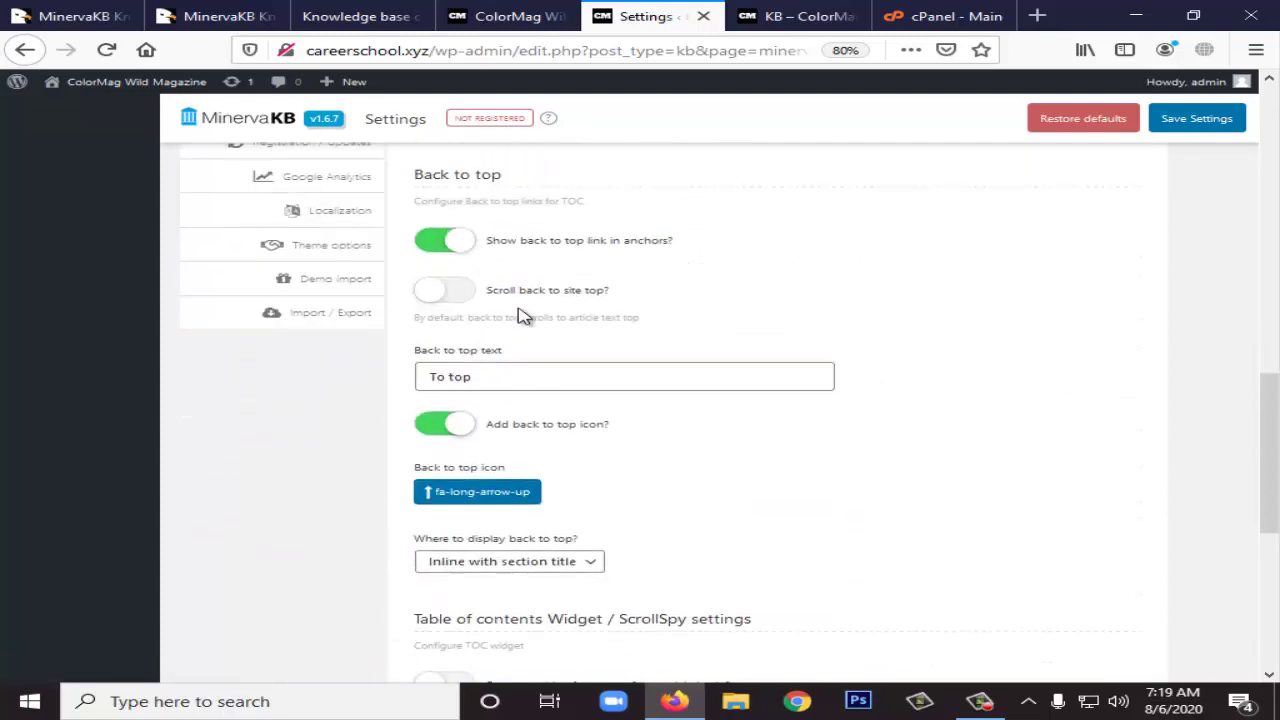
- Open the Restrict Access settings and examine the content restriction option, checking the site's front page in between
left_click(354, 353)
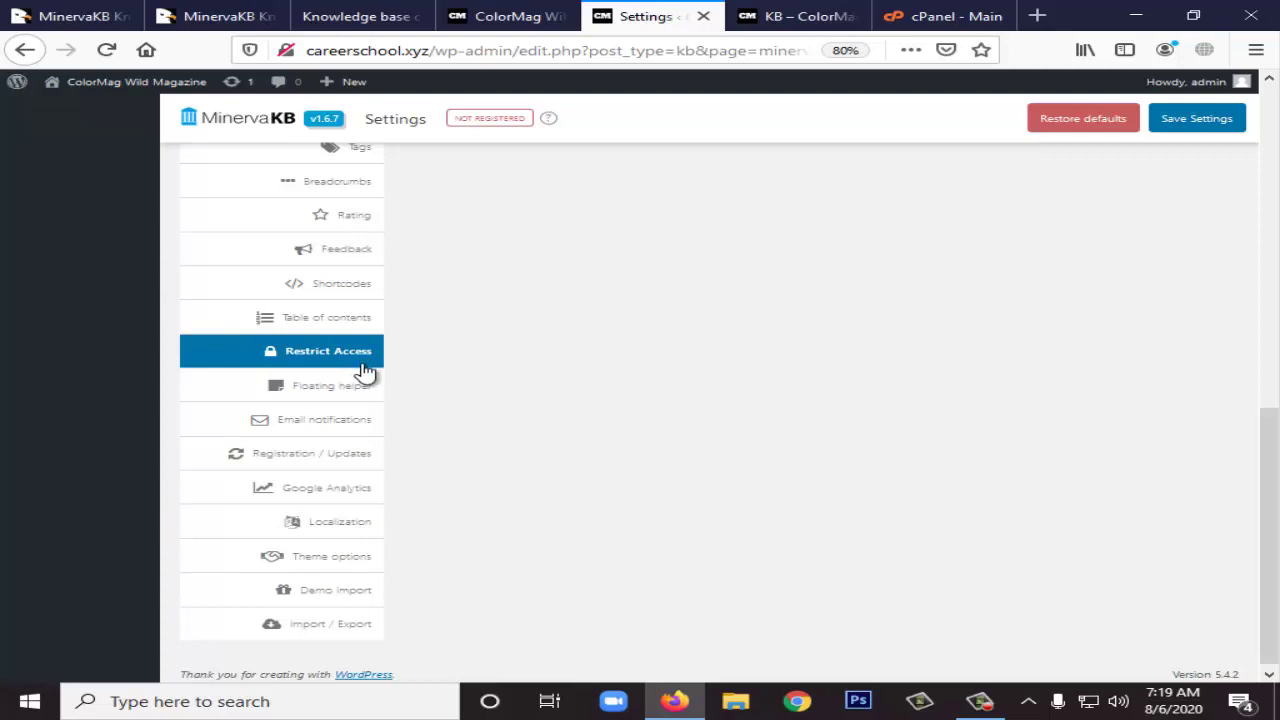
left_click(490, 17)
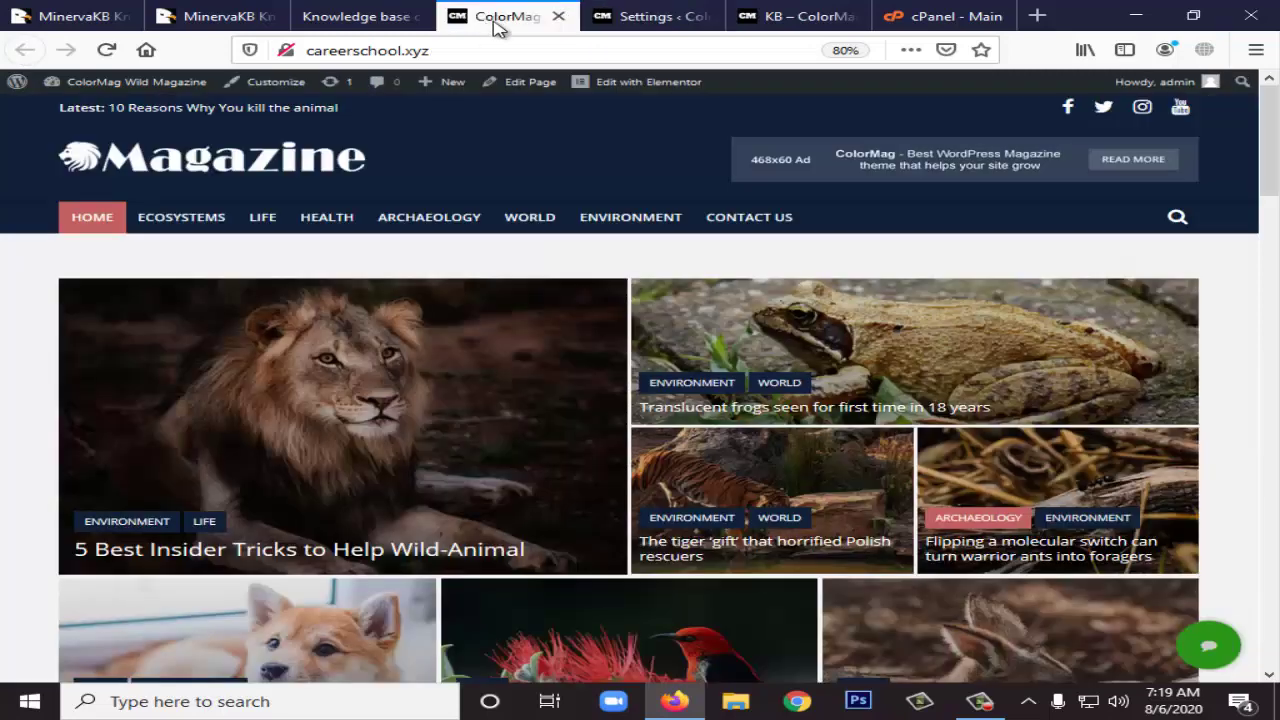
left_click(698, 14)
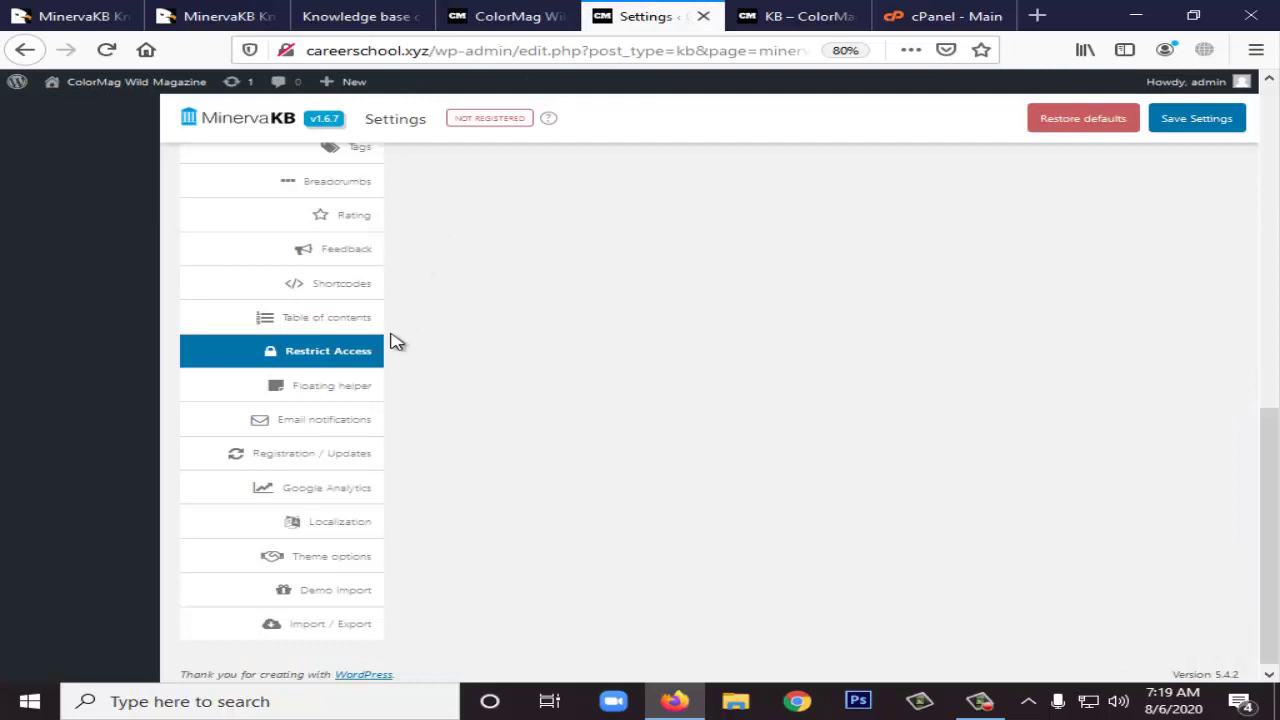
left_click(350, 394)
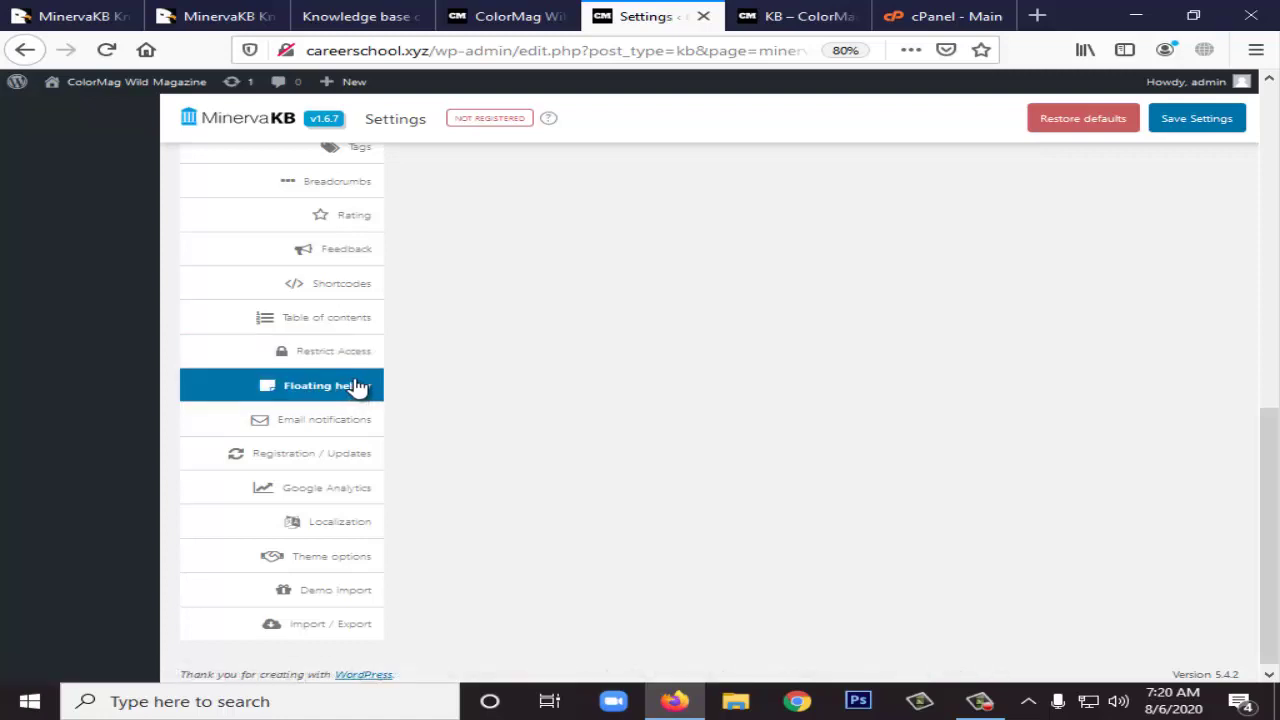
left_click(355, 353)
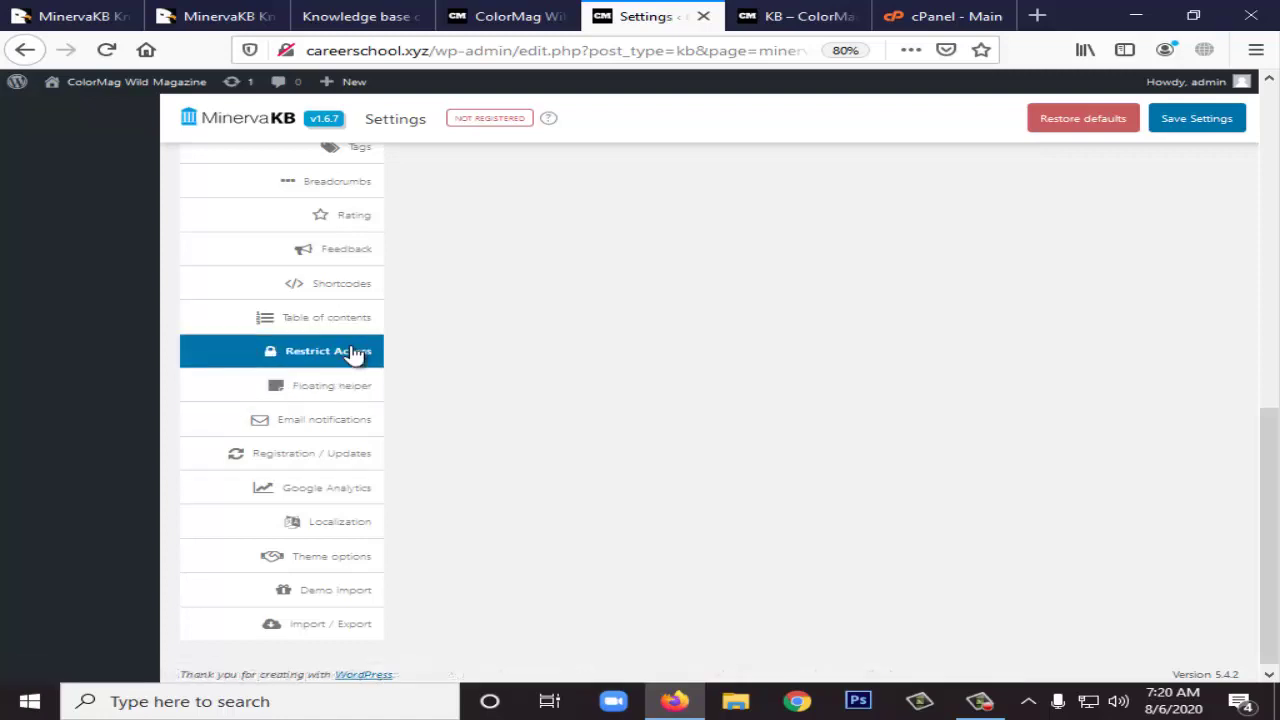
scroll(508, 410, "up", 5)
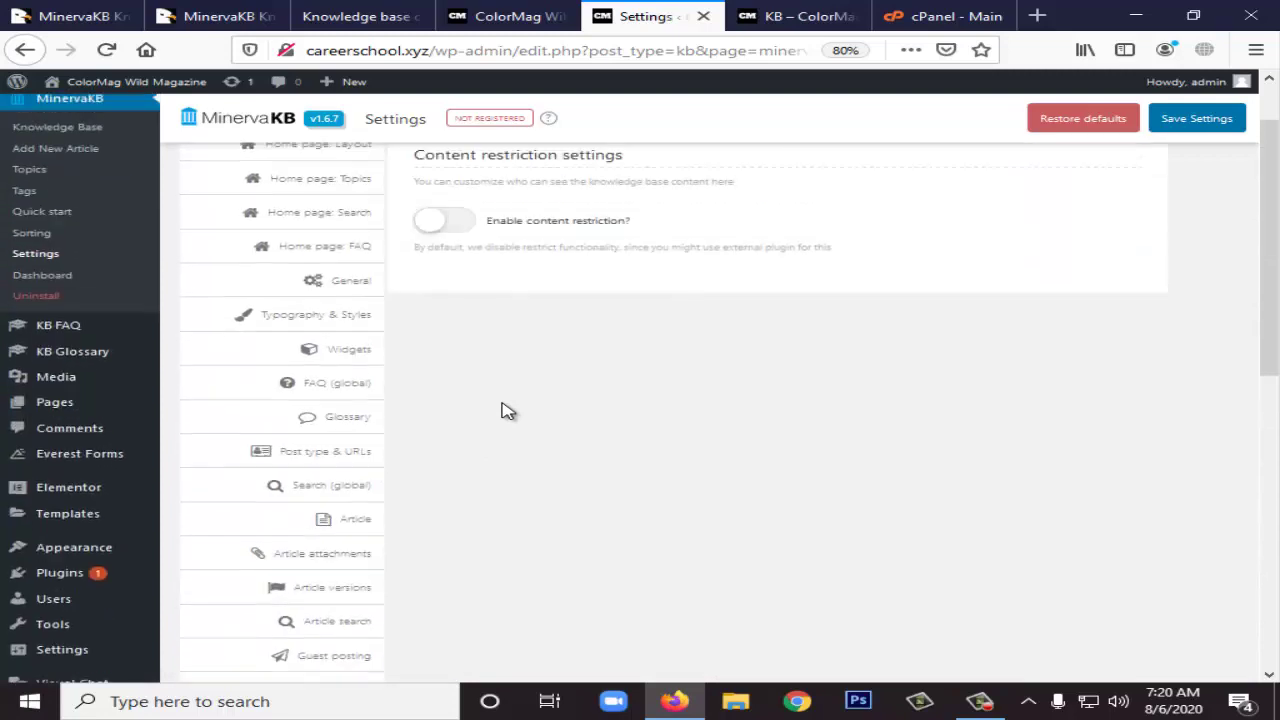
scroll(508, 410, "up", 1)
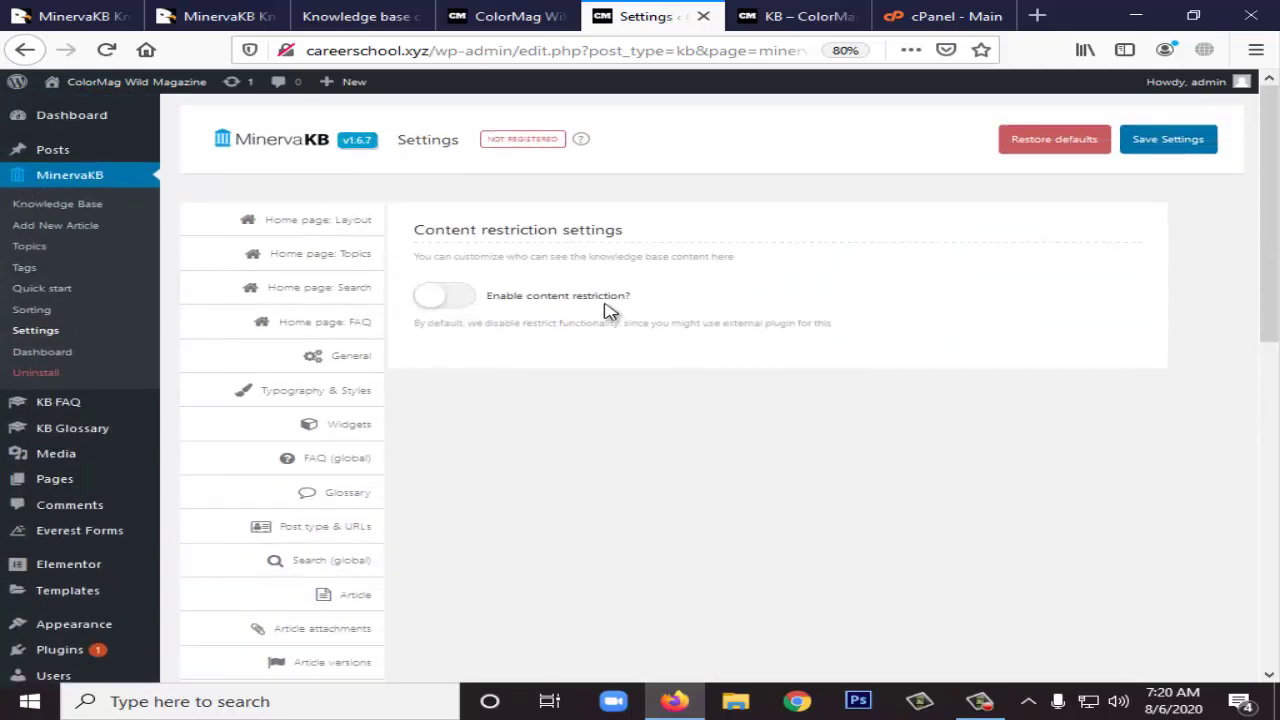
- Open the Floating helper settings and examine the enable option and the HTML field for the helper search box
scroll(443, 366, "down", 10)
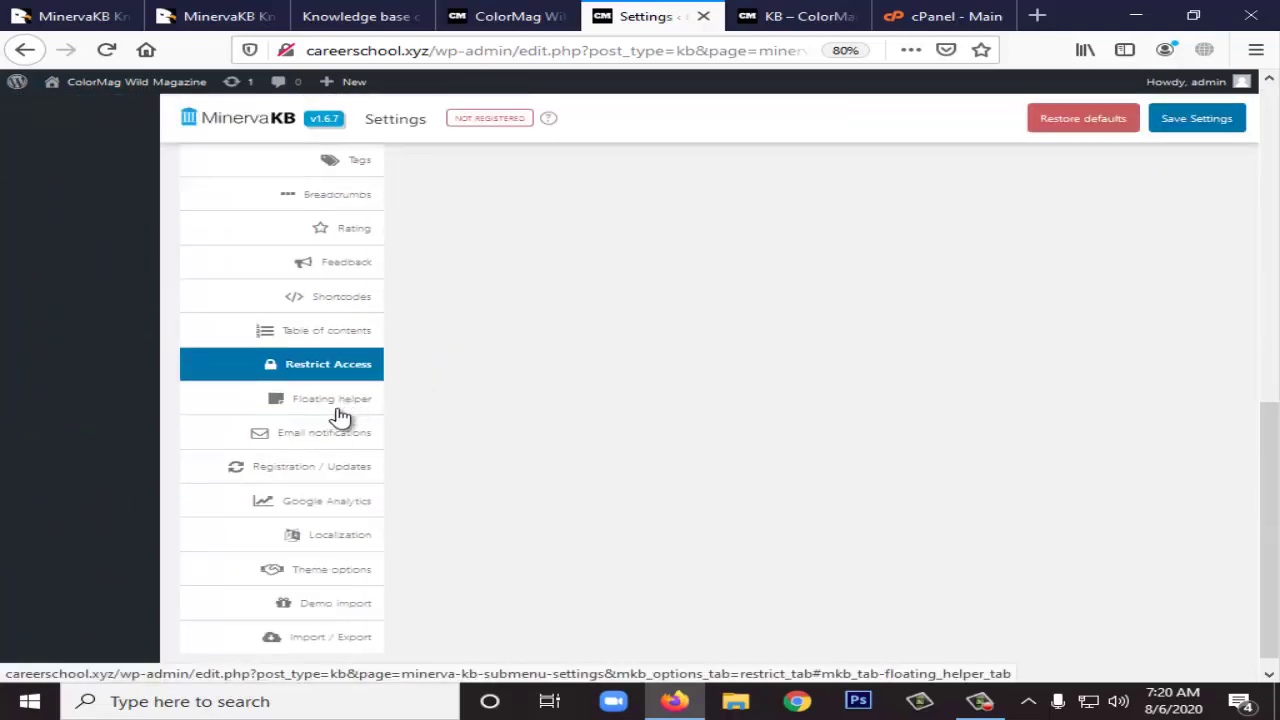
left_click(357, 401)
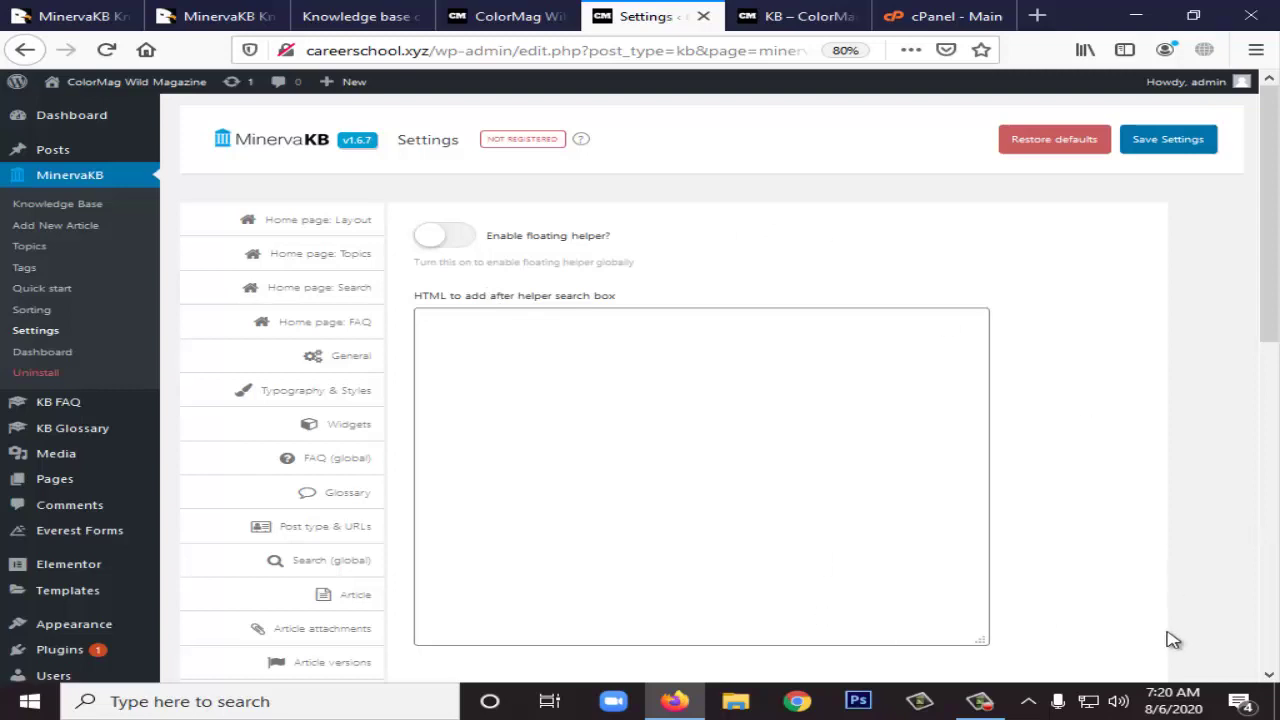
scroll(340, 530, "down", 7)
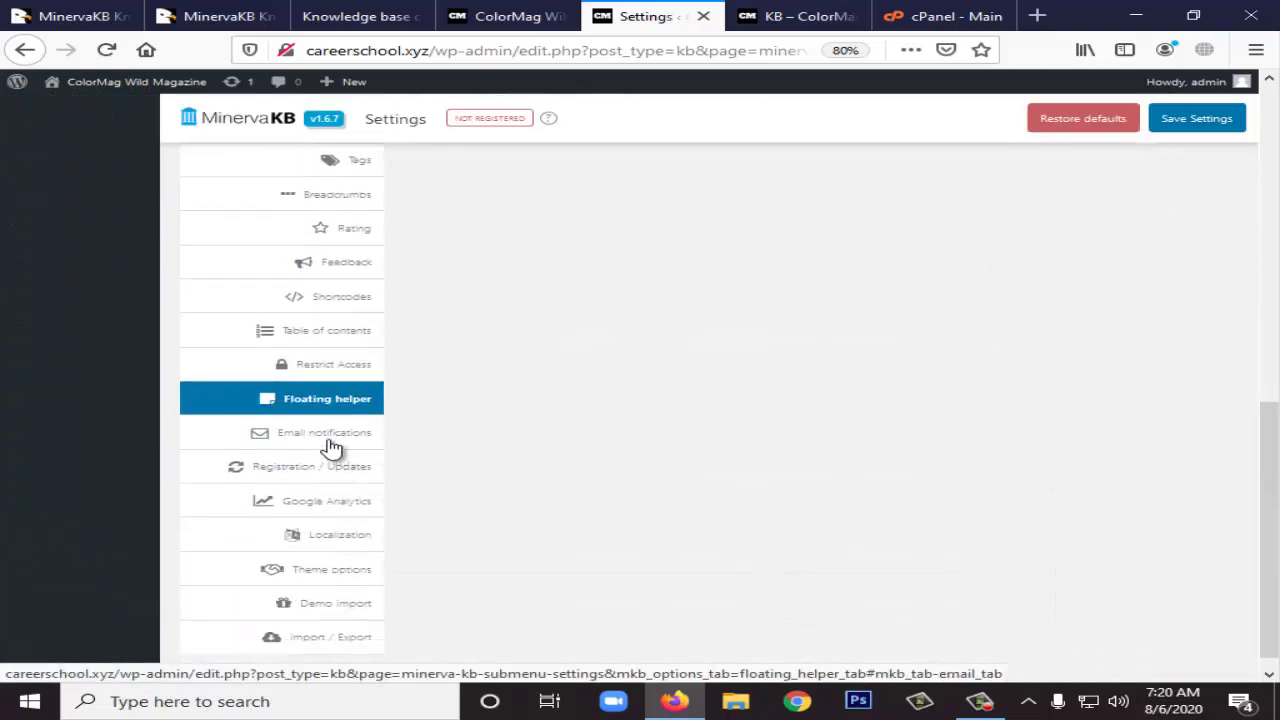
- Open the Email notifications settings and enable notification on new feedback submitted
left_click(331, 447)
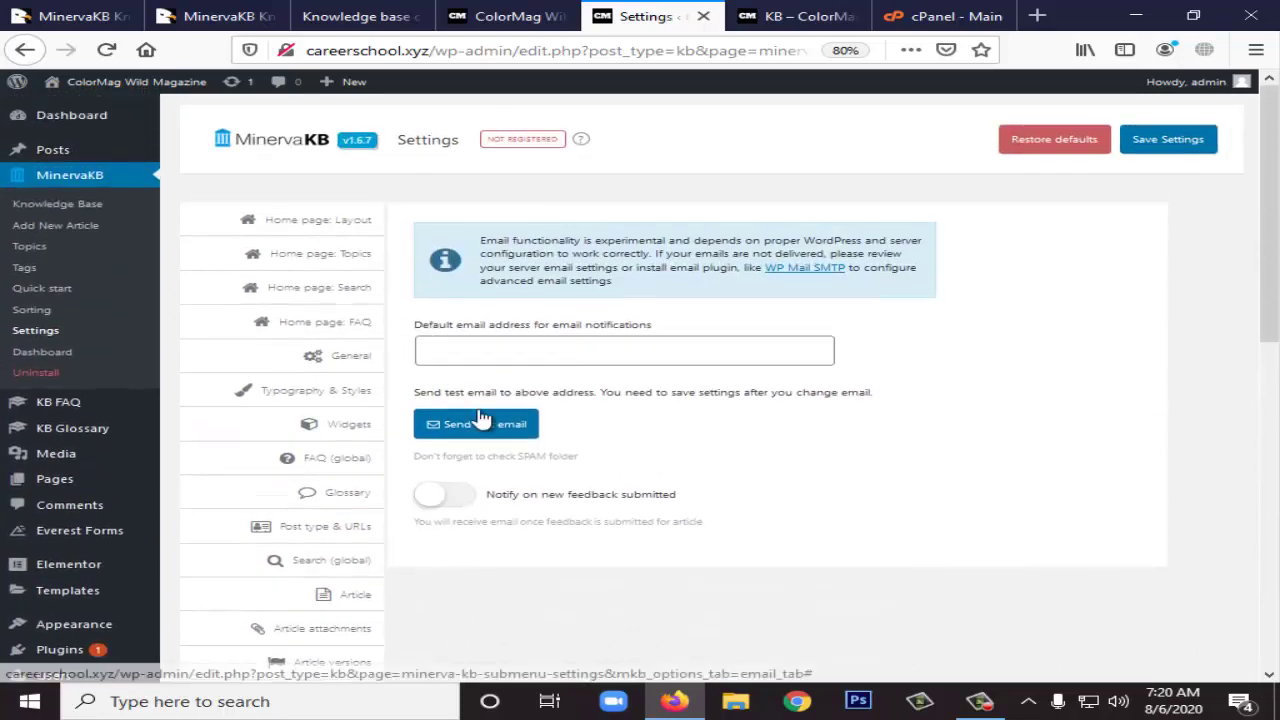
scroll(482, 430, "down", 2)
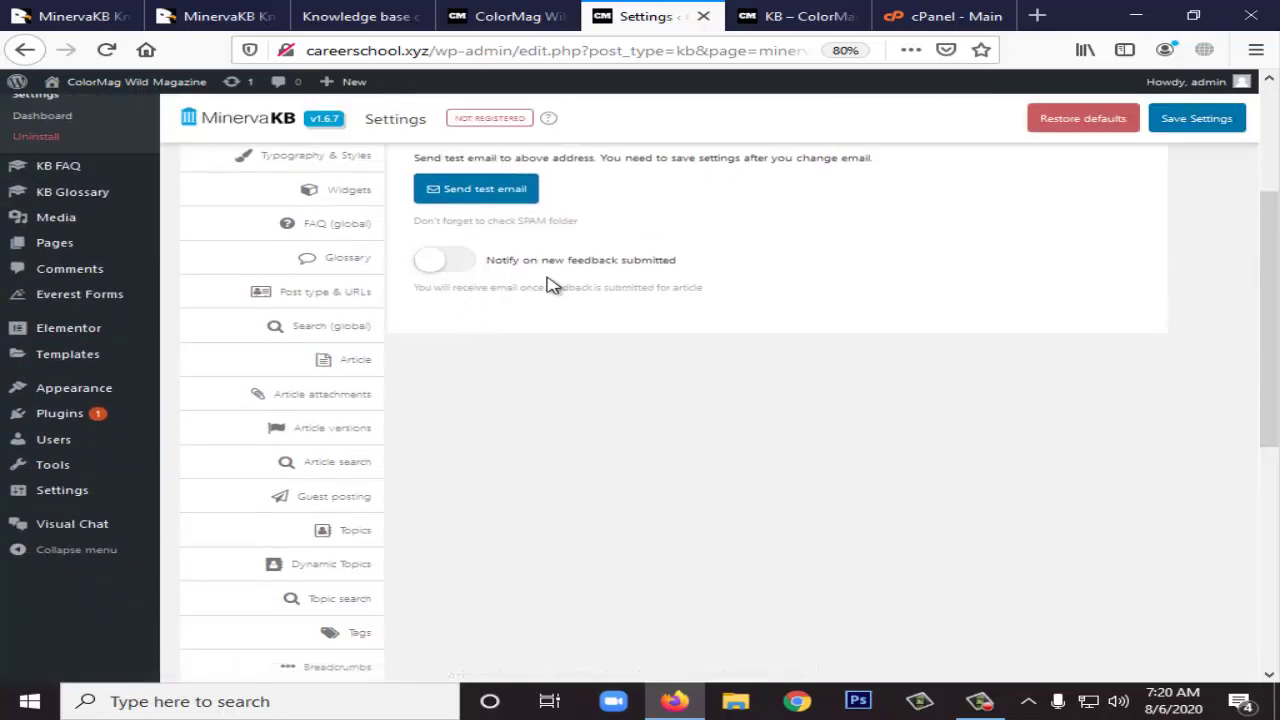
left_click(466, 272)
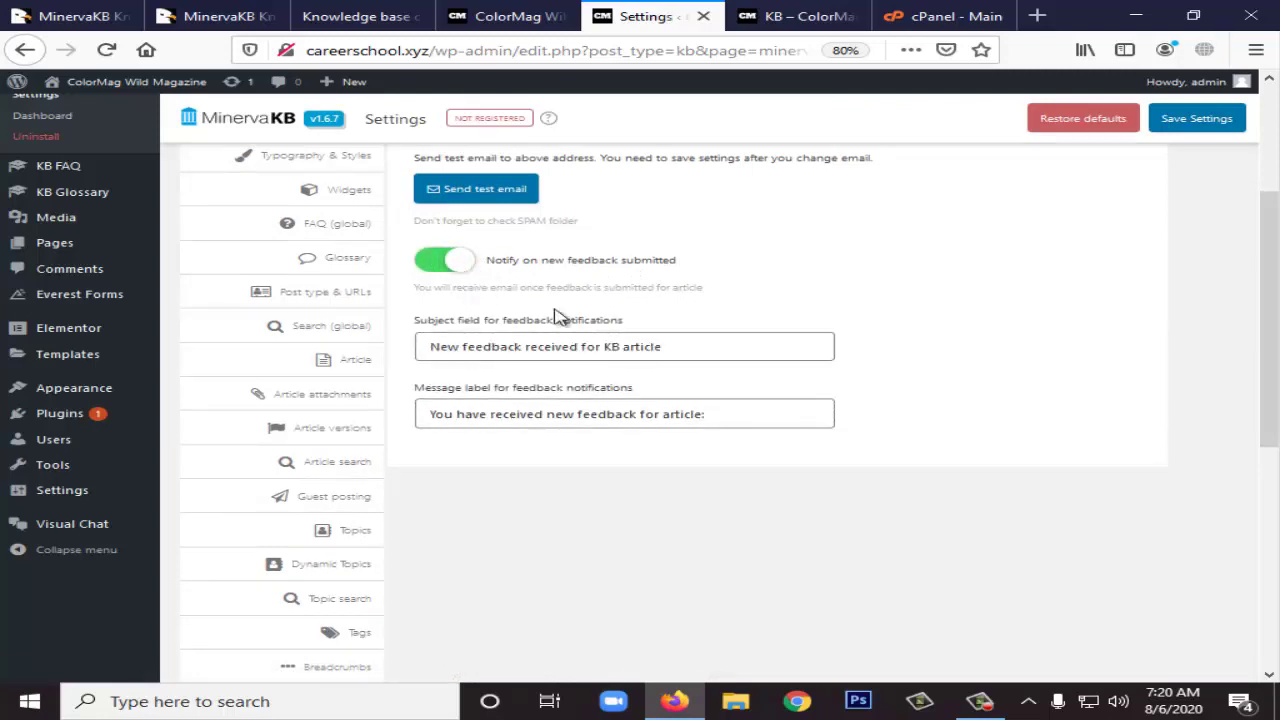
left_click(693, 349)
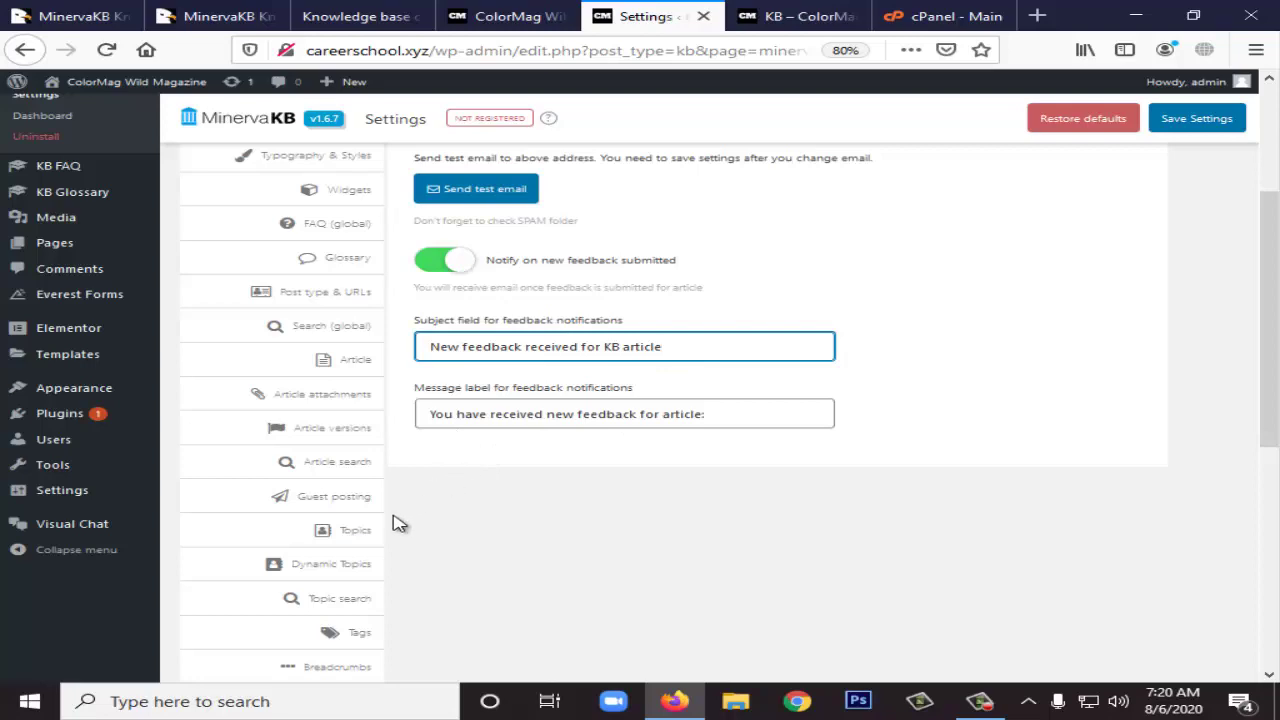
- Open the Registration / Updates settings
scroll(397, 523, "down", 1)
scroll(395, 522, "up", 2)
scroll(397, 523, "down", 5)
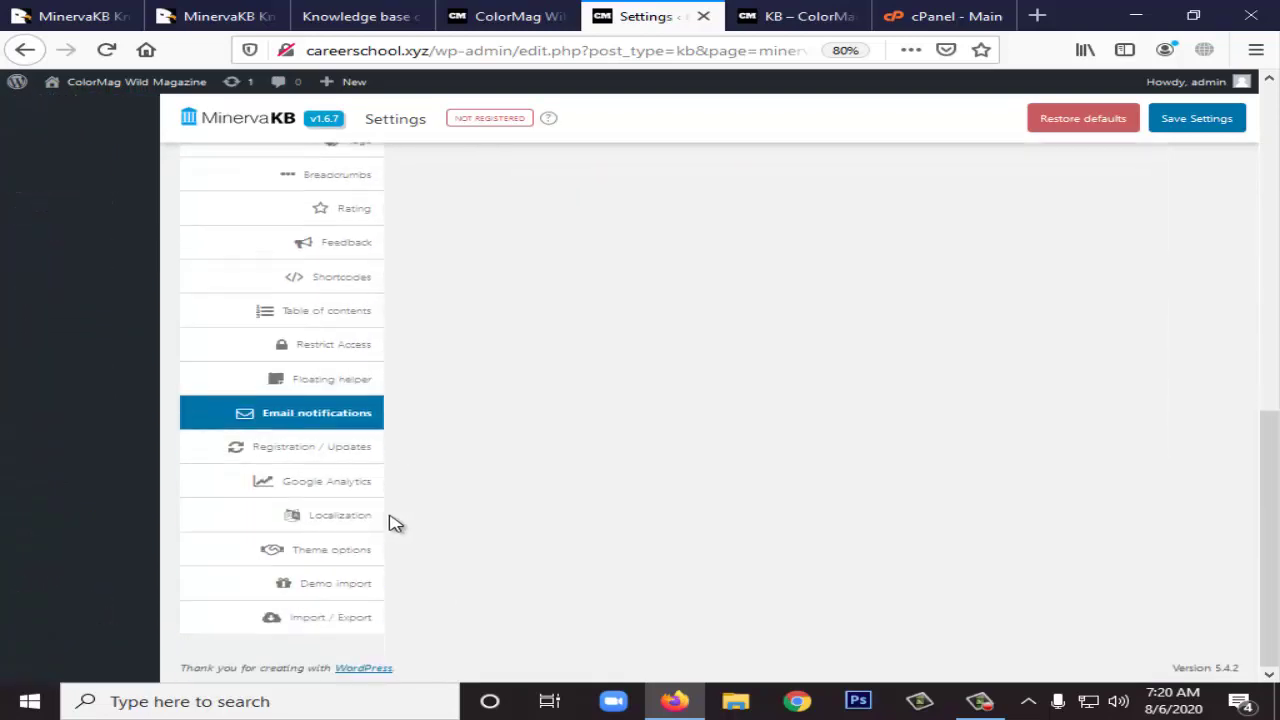
left_click(354, 450)
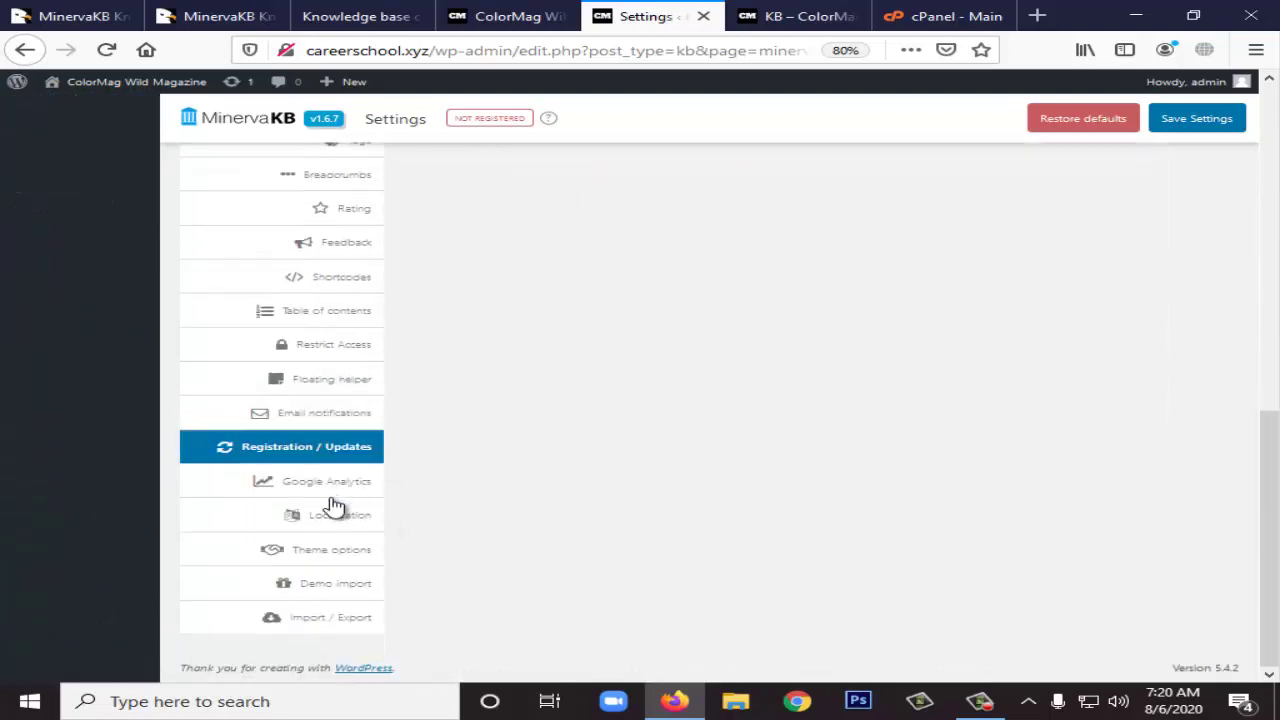
scroll(491, 571, "down", 8)
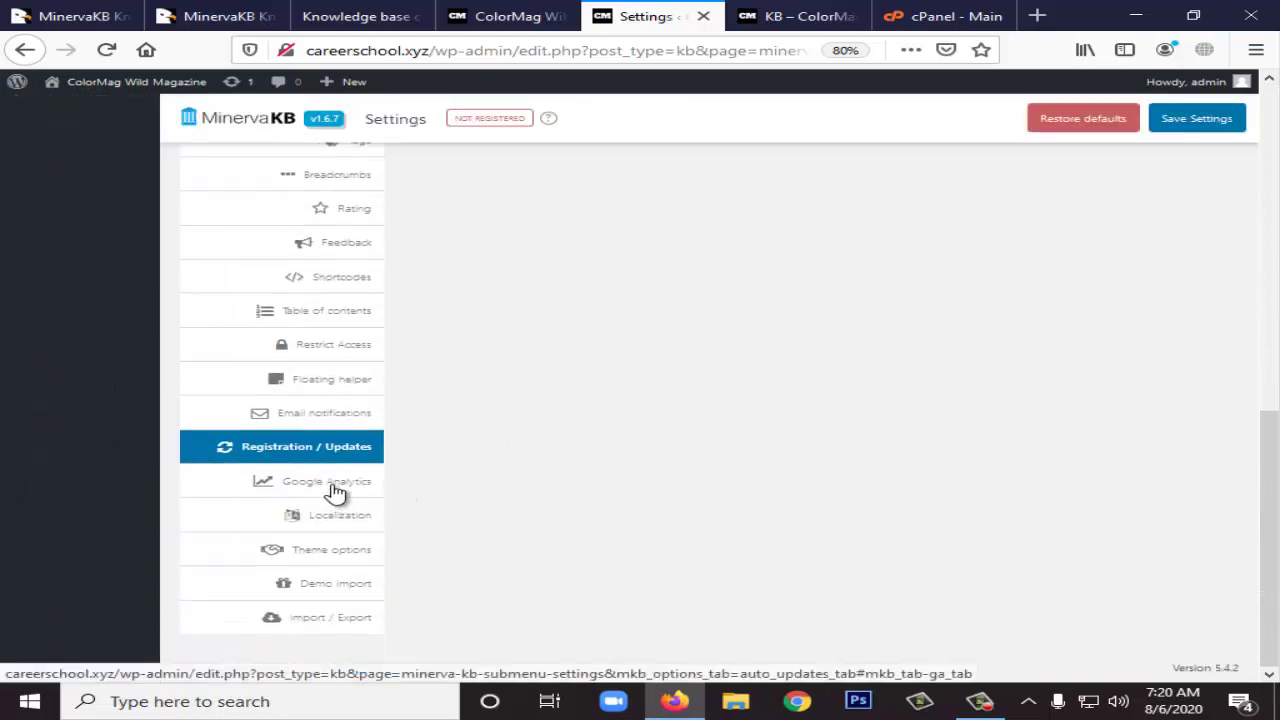
- Examine the Google Analytics custom event options, enabling tracking of searches with results only to view its fields before disabling it
left_click(337, 484)
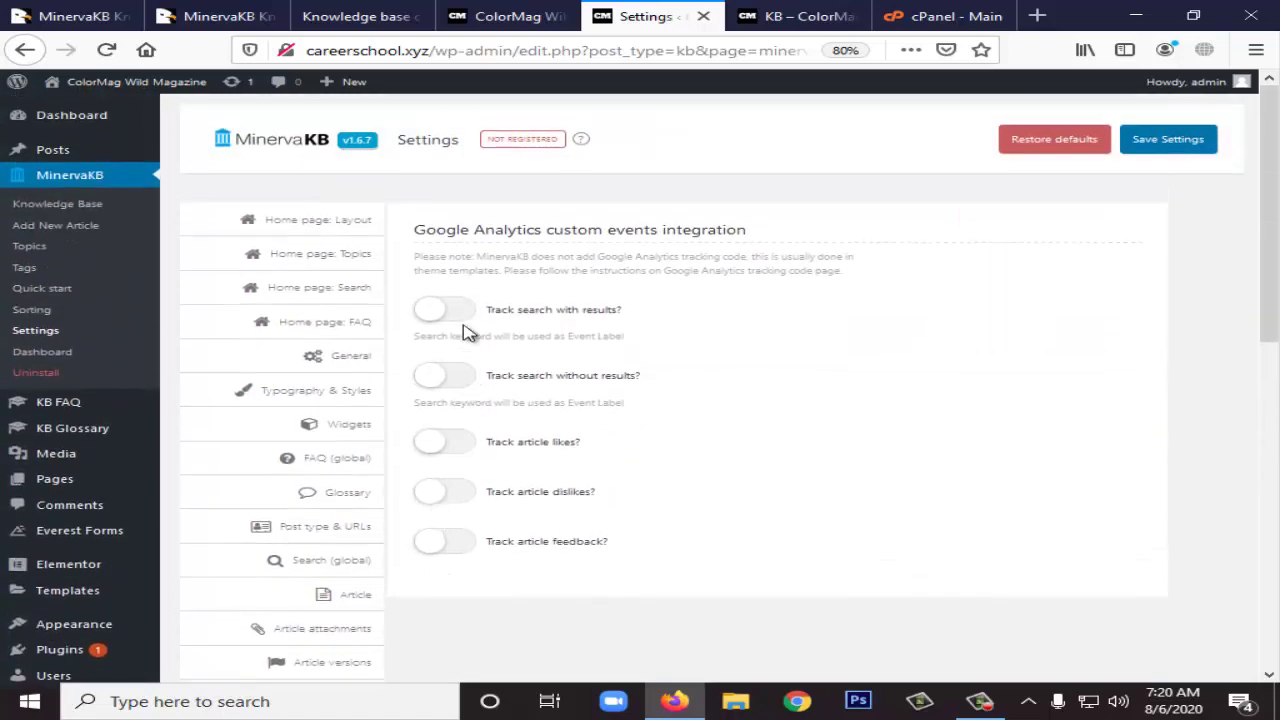
left_click(466, 323)
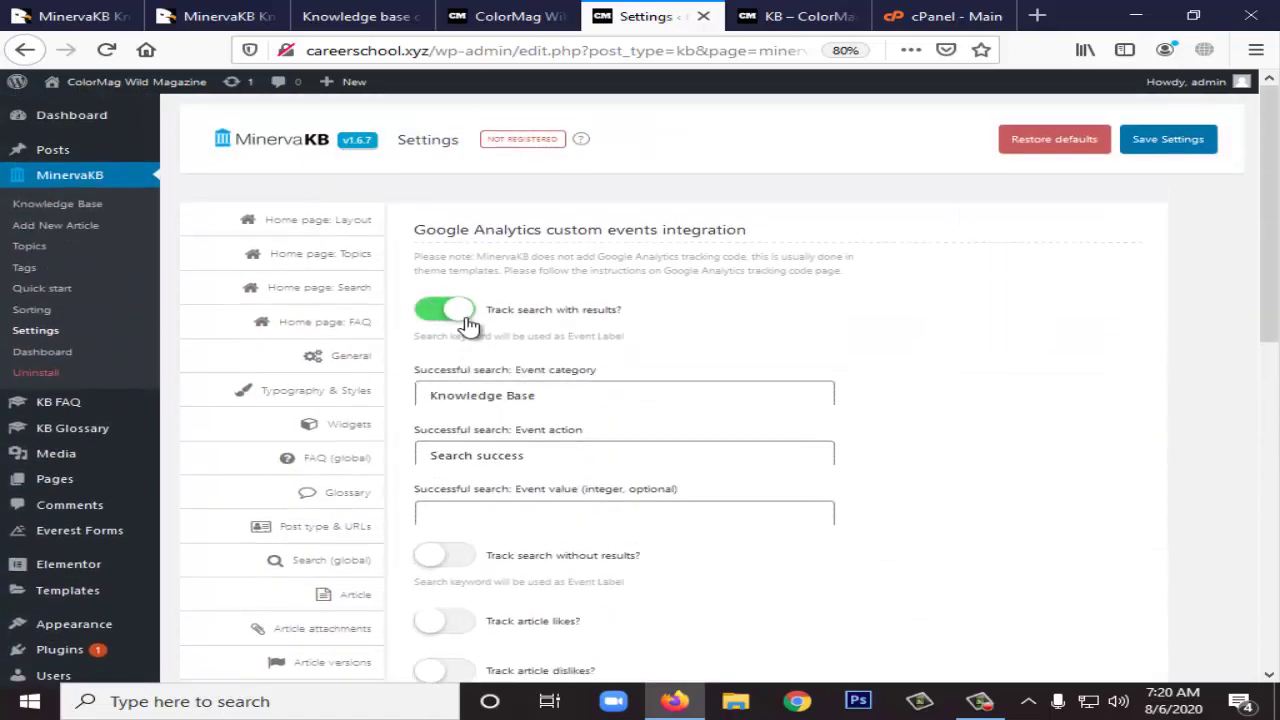
scroll(530, 508, "down", 1)
scroll(530, 508, "down", 3)
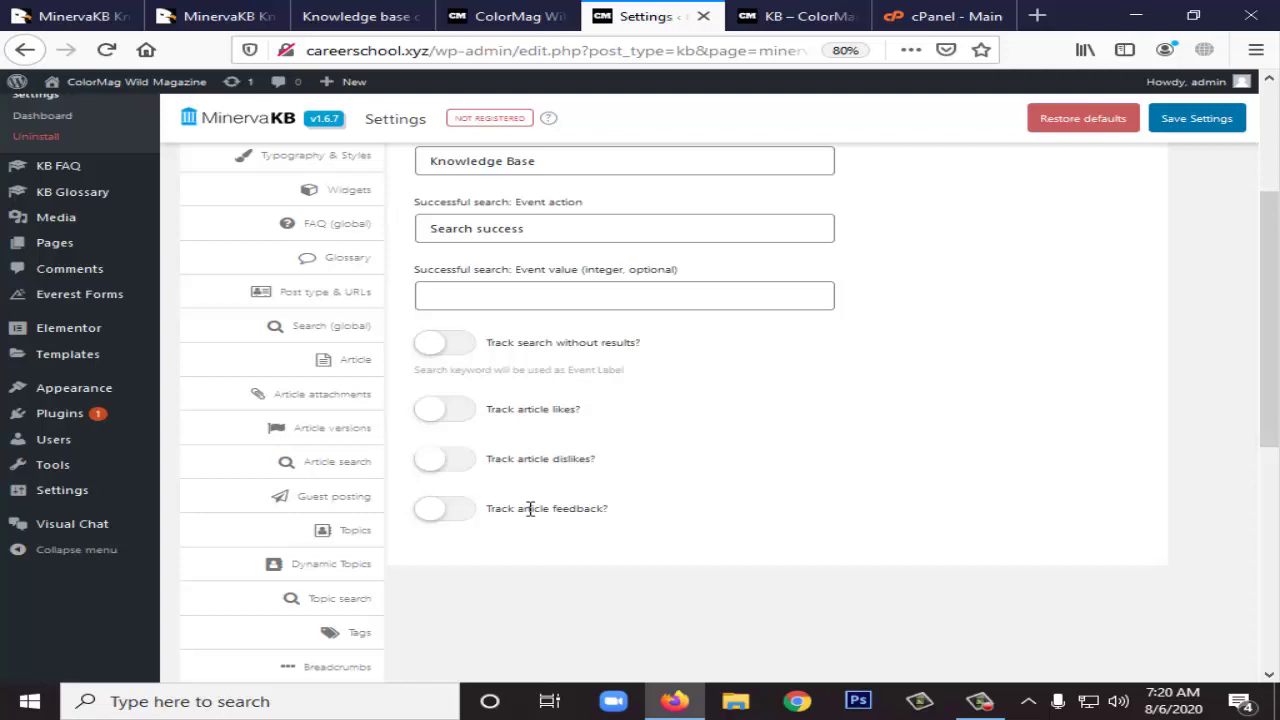
scroll(530, 508, "up", 4)
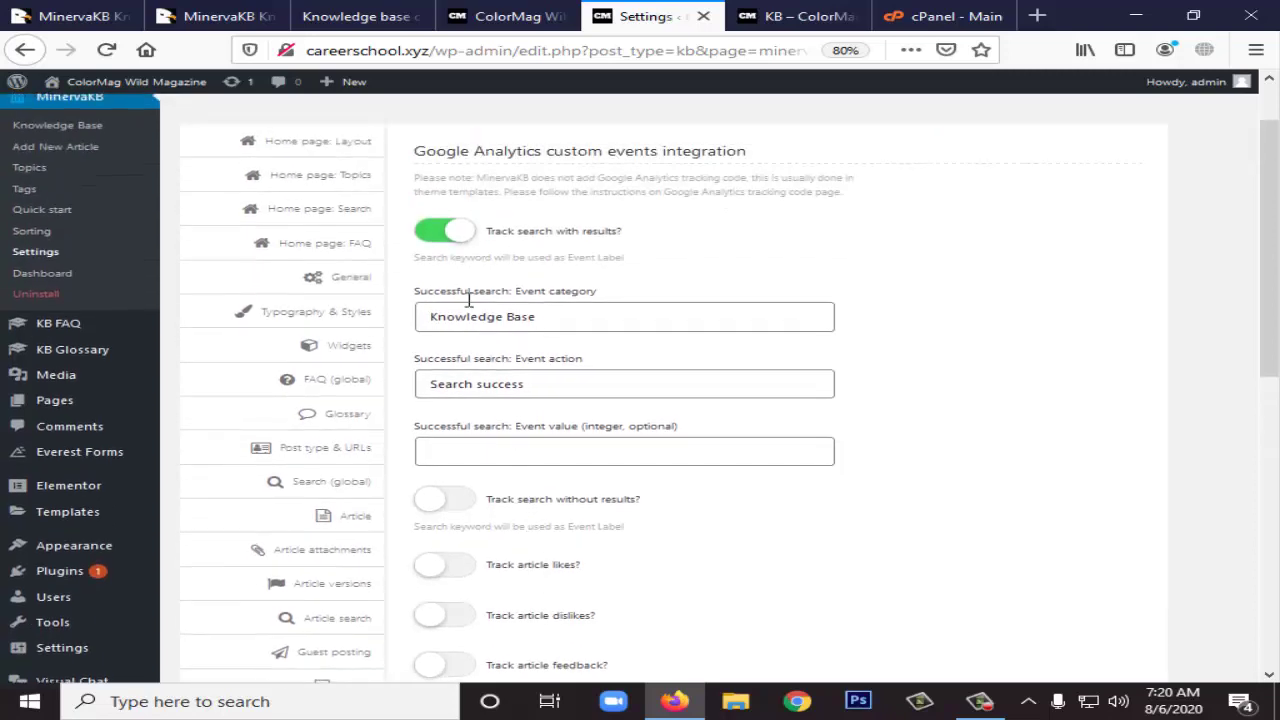
left_click(455, 240)
- Open the Localization settings and examine the article and question texts, post type labels and post type category labels
scroll(434, 523, "down", 7)
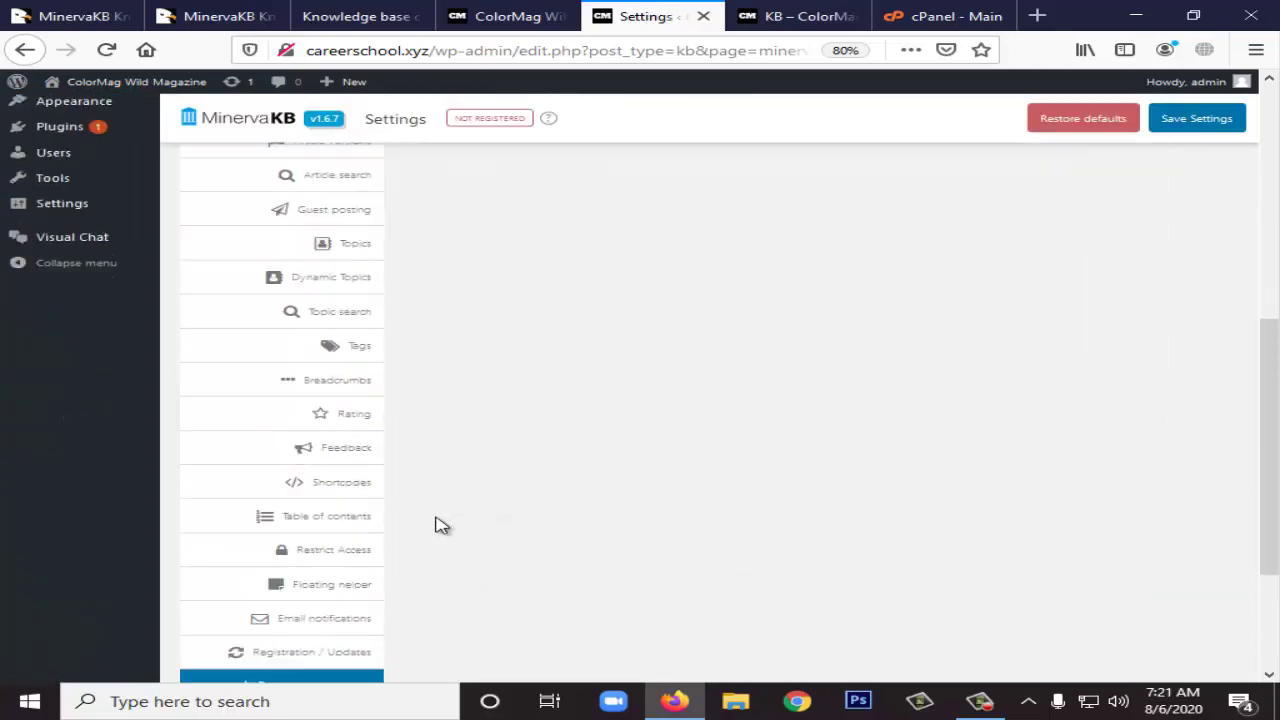
left_click(355, 522)
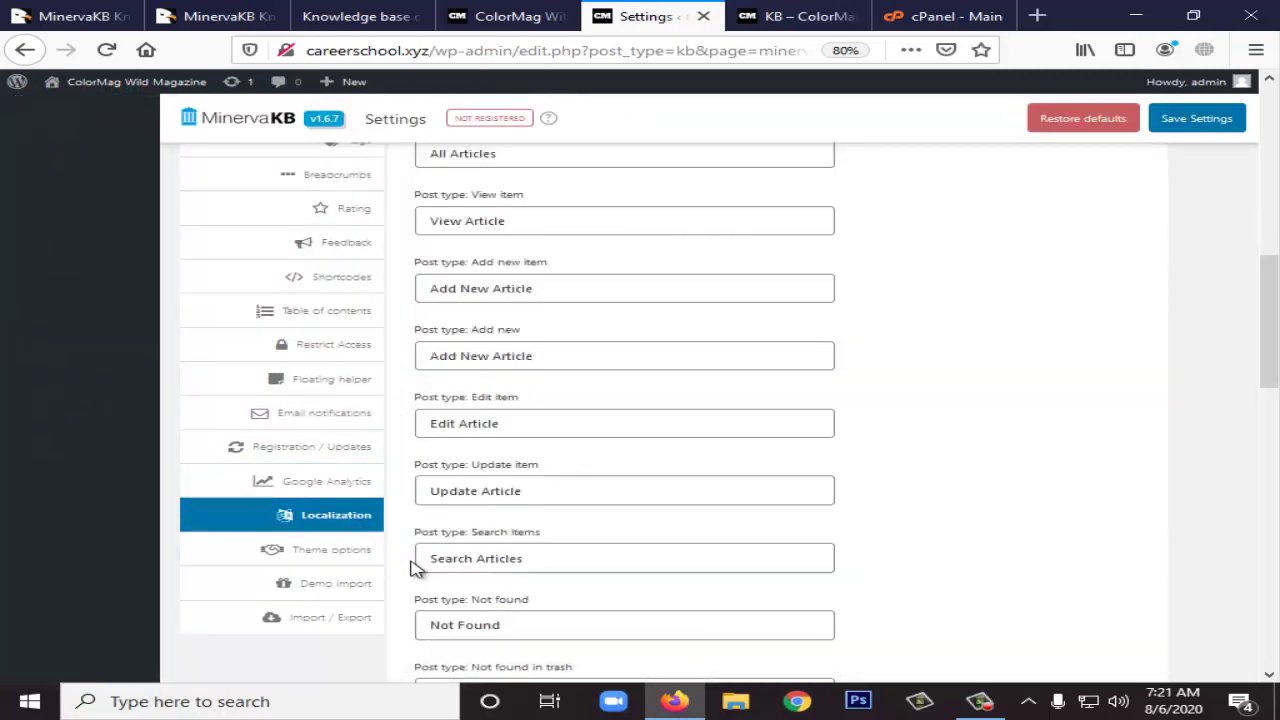
scroll(417, 568, "up", 5)
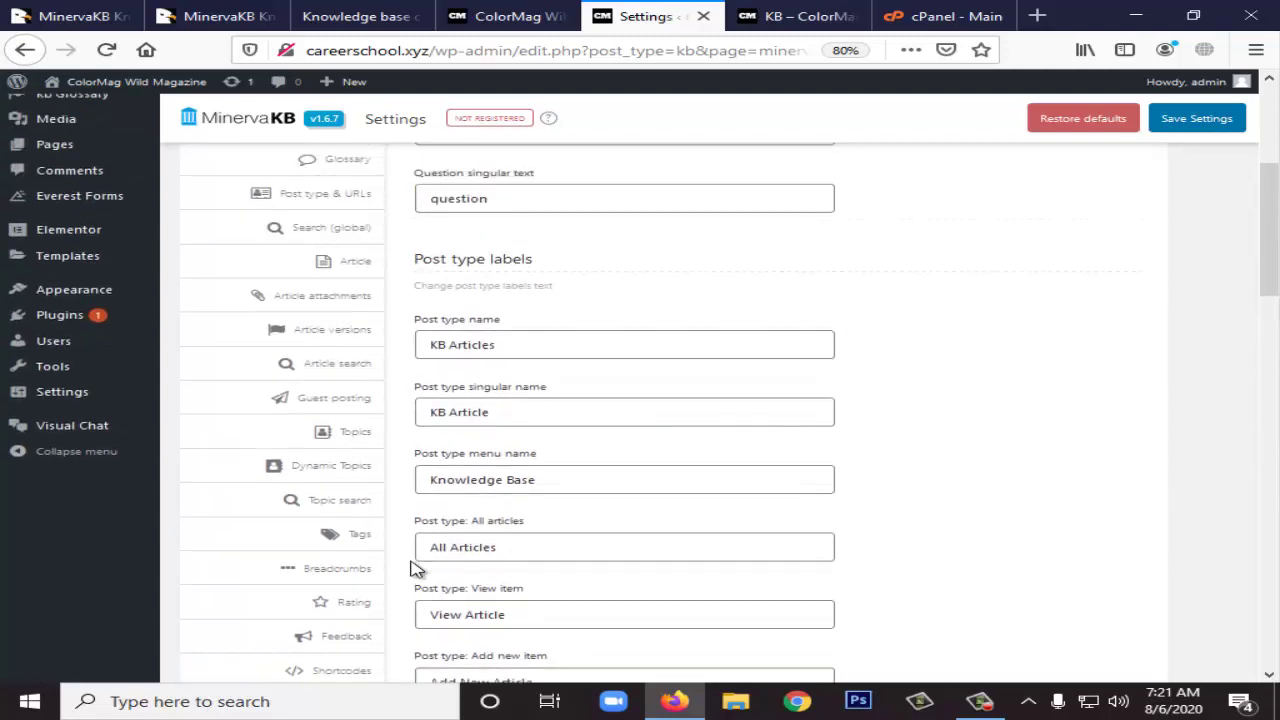
scroll(428, 553, "up", 5)
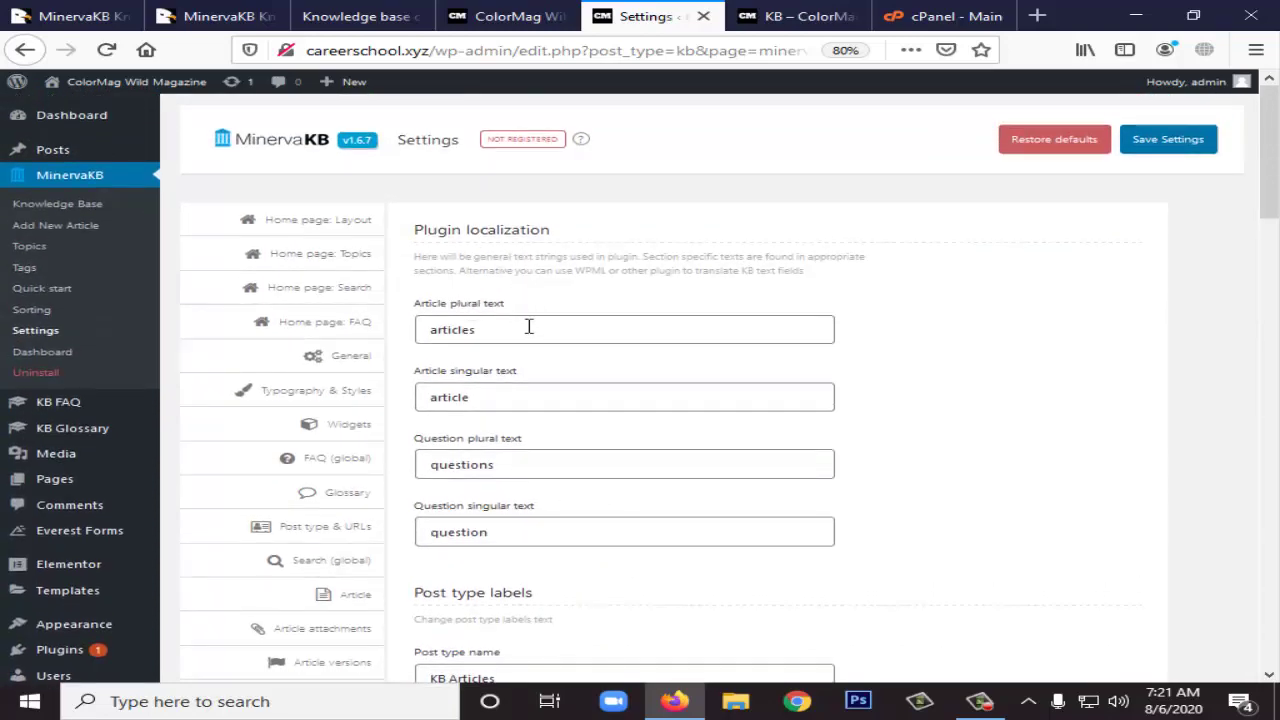
left_click(523, 335)
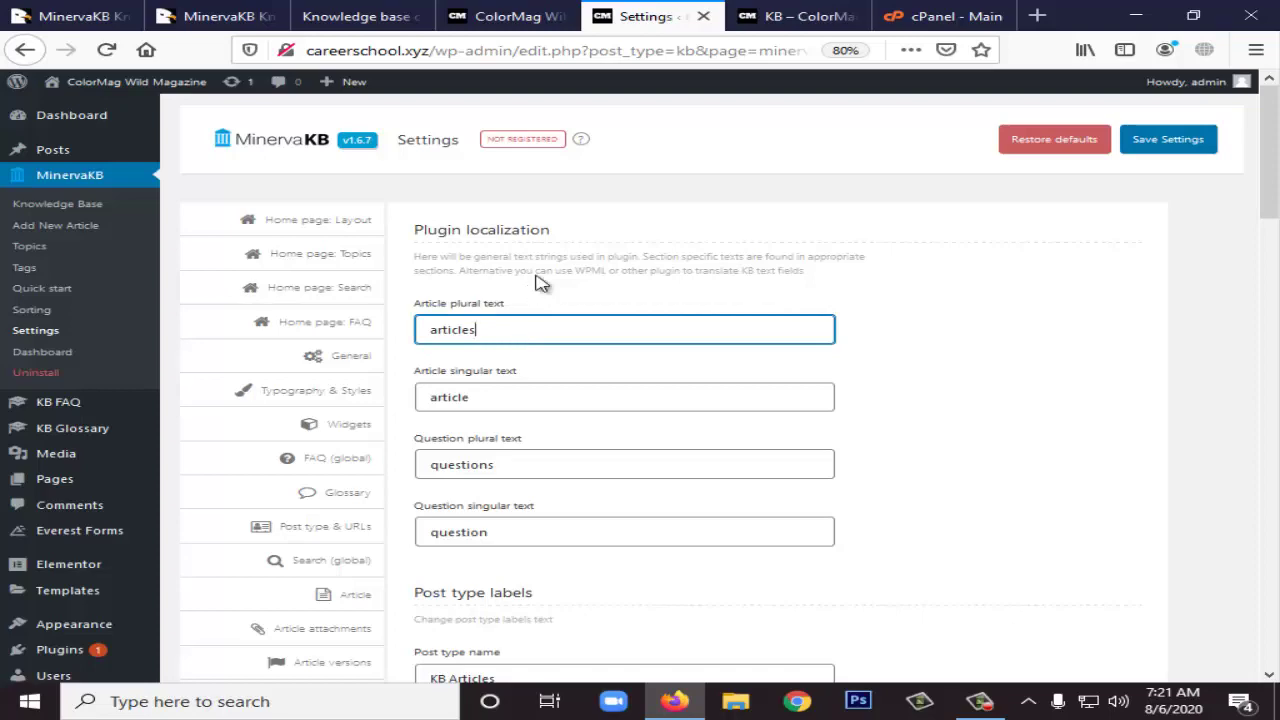
scroll(537, 418, "down", 5)
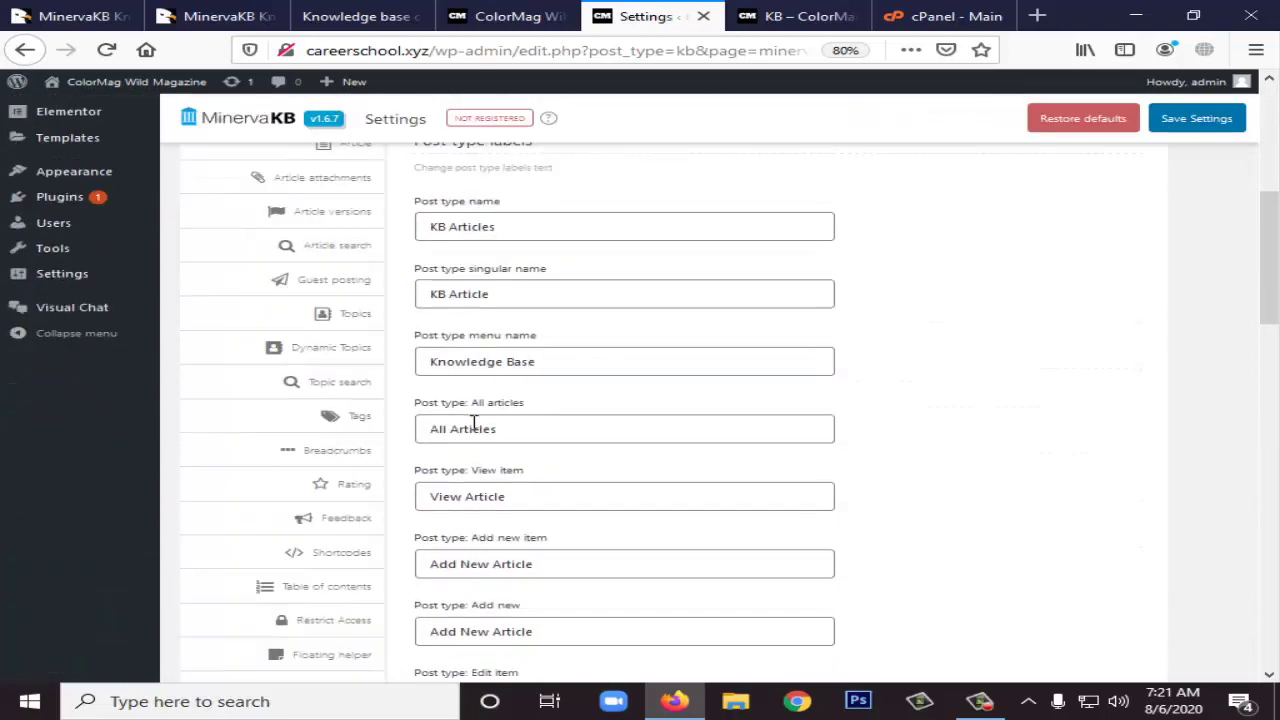
scroll(408, 449, "down", 8)
scroll(380, 414, "up", 3)
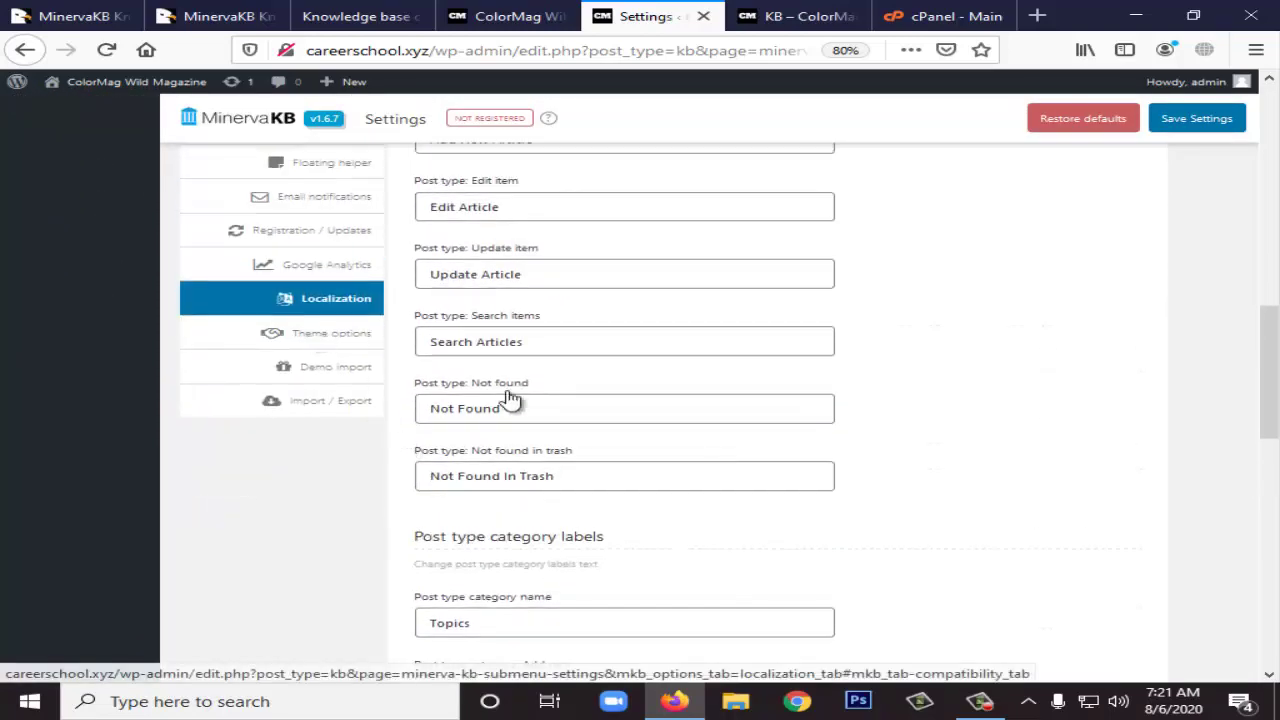
- Examine the template header and footer options in the Theme options, viewing the MinervaKB demo page's footer for comparison
scroll(470, 445, "up", 5)
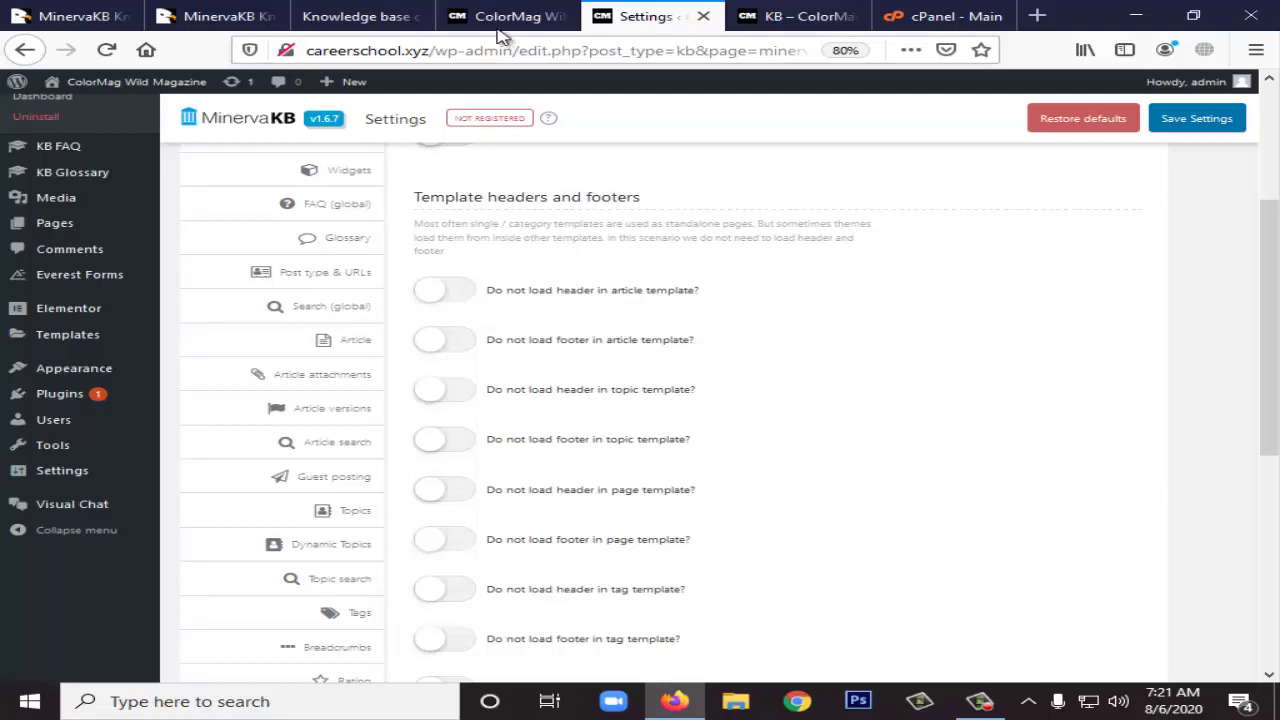
left_click(425, 14)
scroll(606, 486, "down", 10)
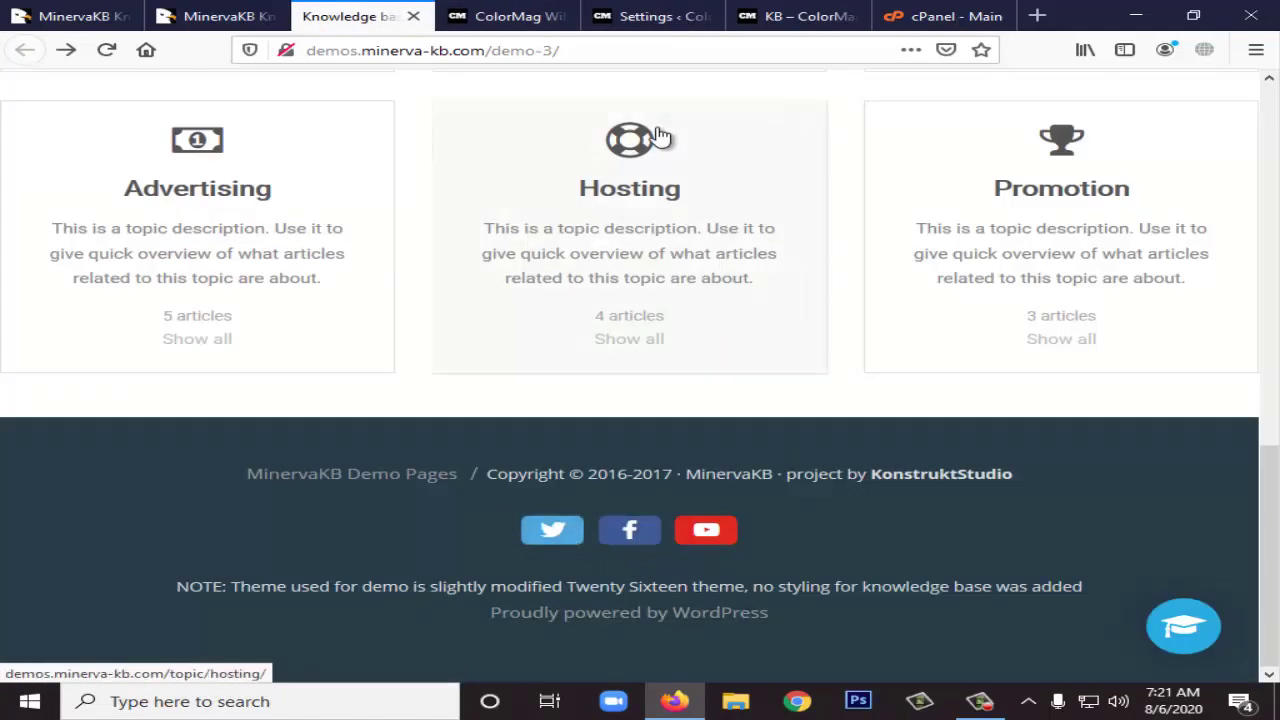
left_click(655, 16)
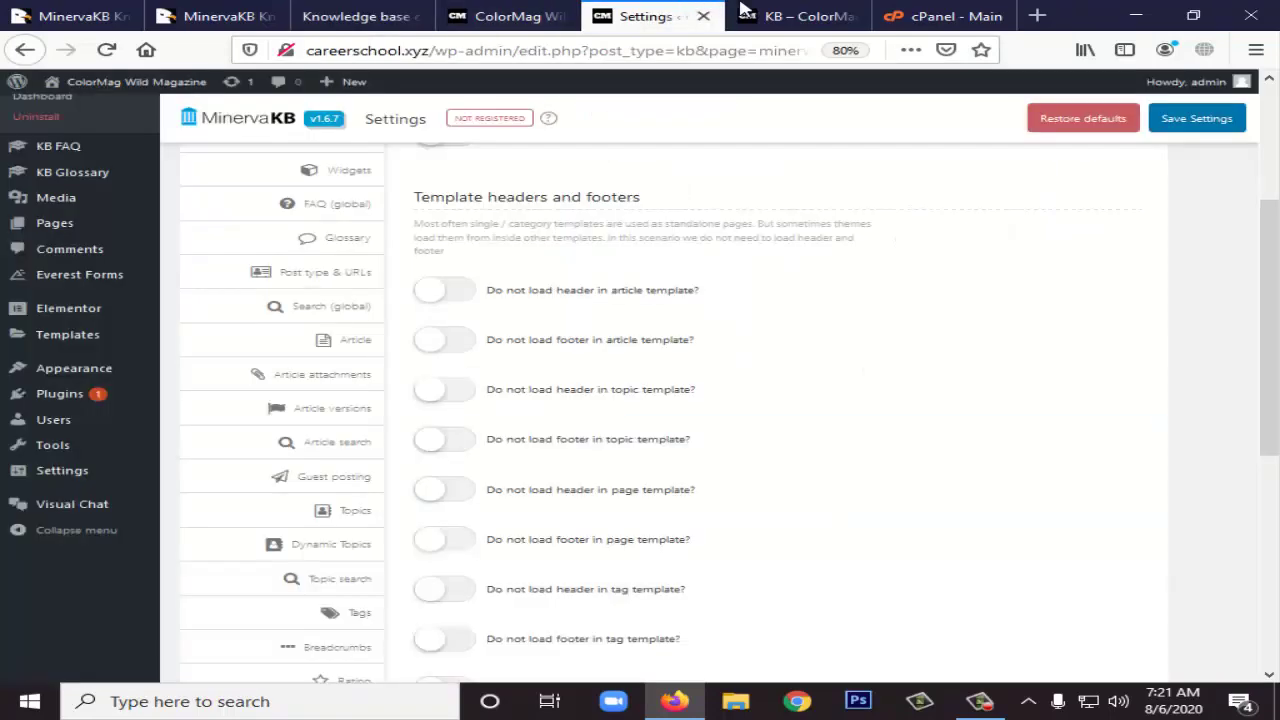
- Examine the footer on the site's KB home page for comparison with the template header and footer options
left_click(790, 16)
left_click(645, 12)
left_click(775, 16)
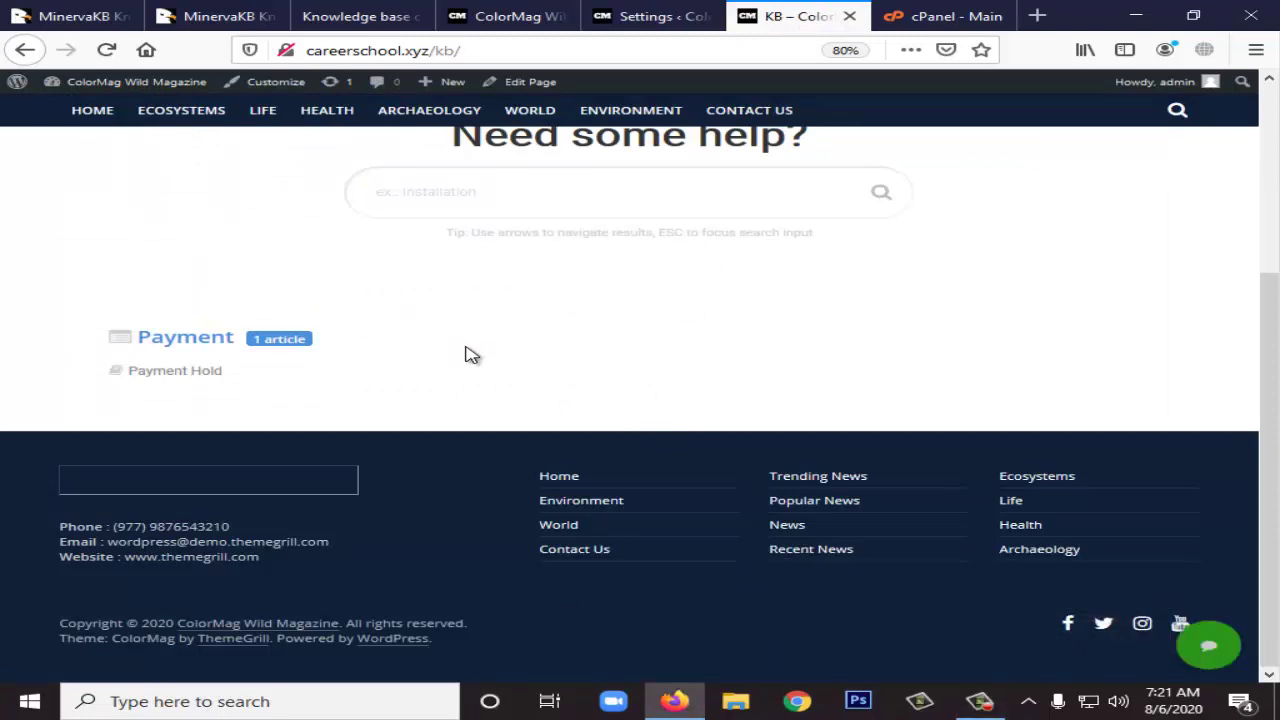
left_click(648, 14)
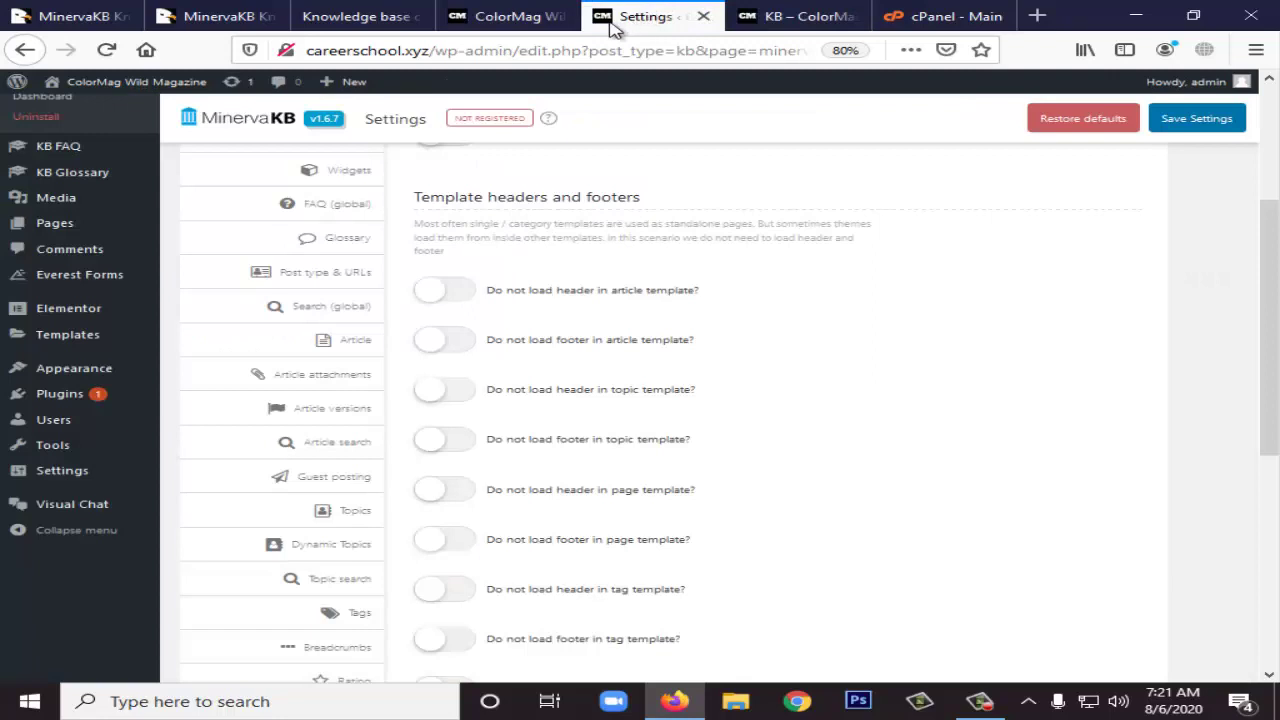
- Import the MinervaKB demo data with Block editor content and the imported page set as KB home
scroll(503, 323, "down", 5)
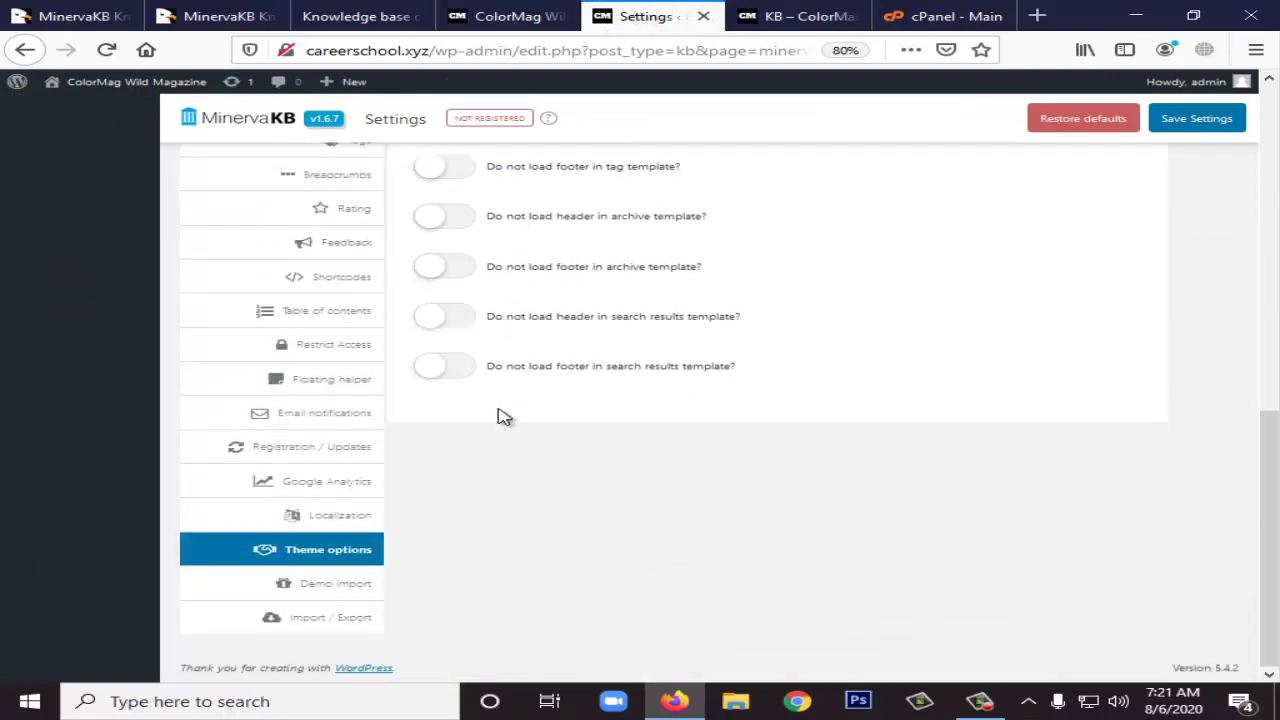
left_click(358, 584)
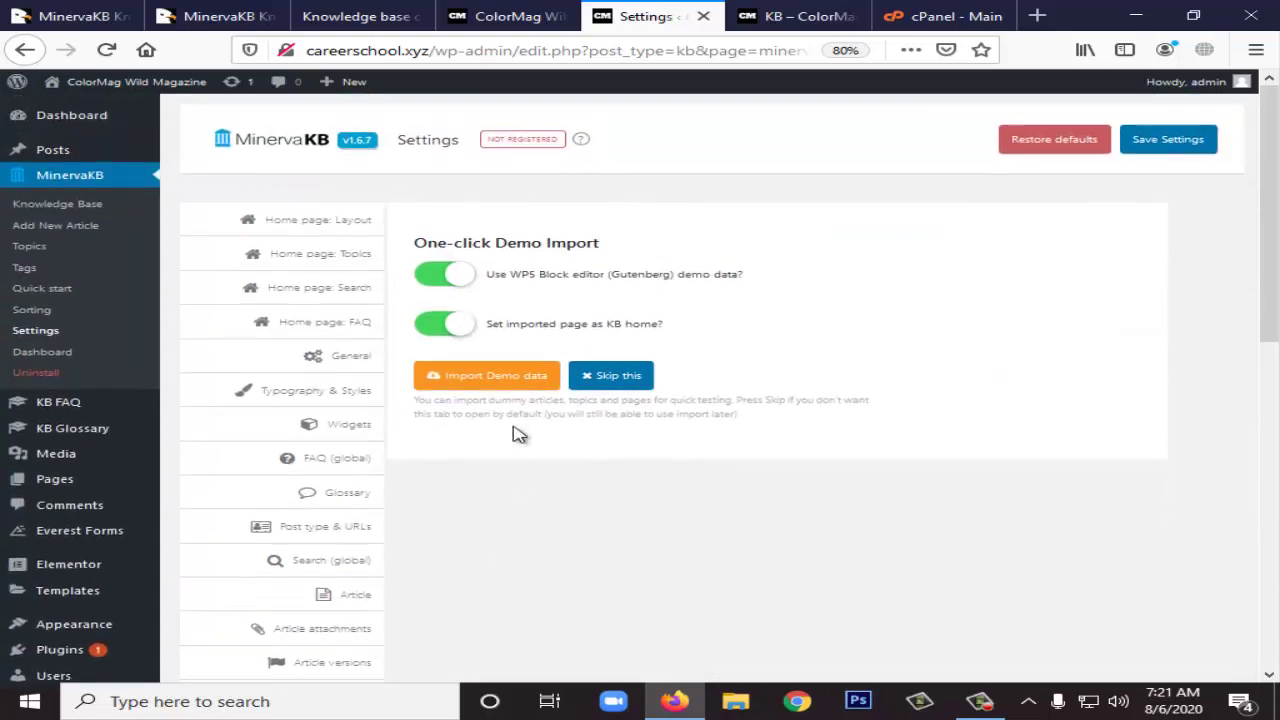
left_click(490, 380)
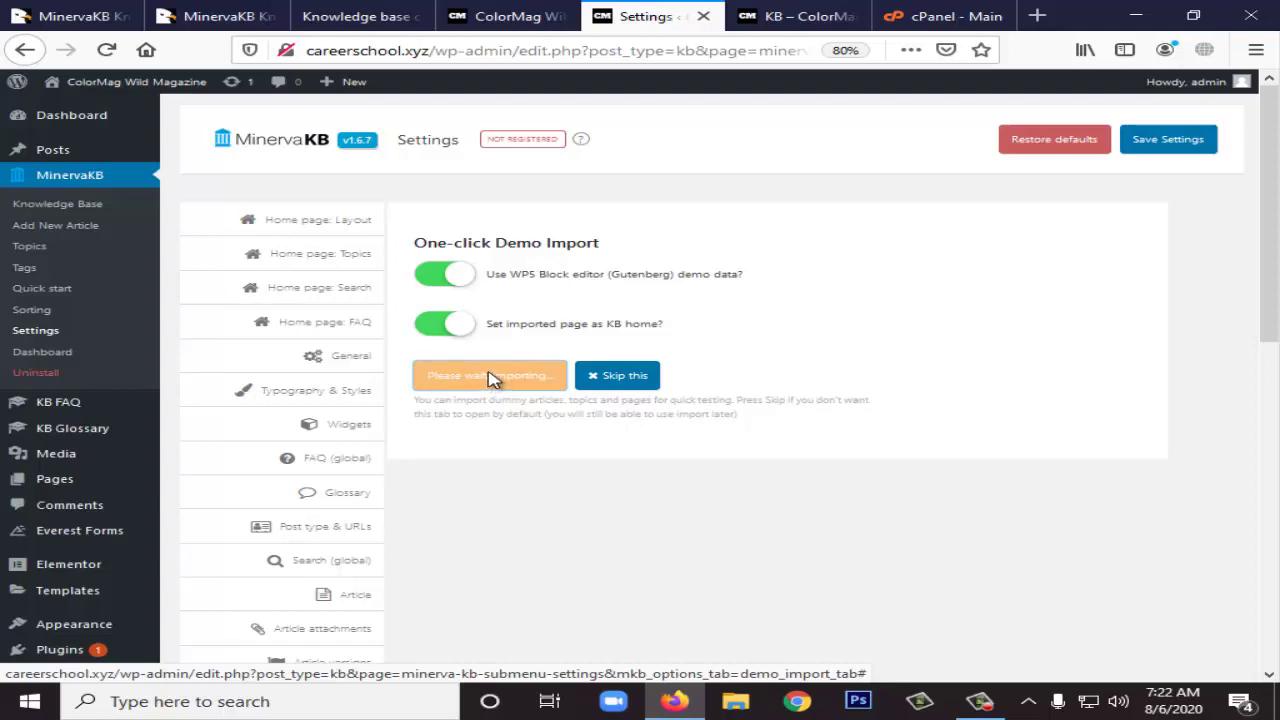
- Look over the site home page, the MinervaKB demo page and the demo themes in the Envato preview, returning to the demo import
left_click(492, 12)
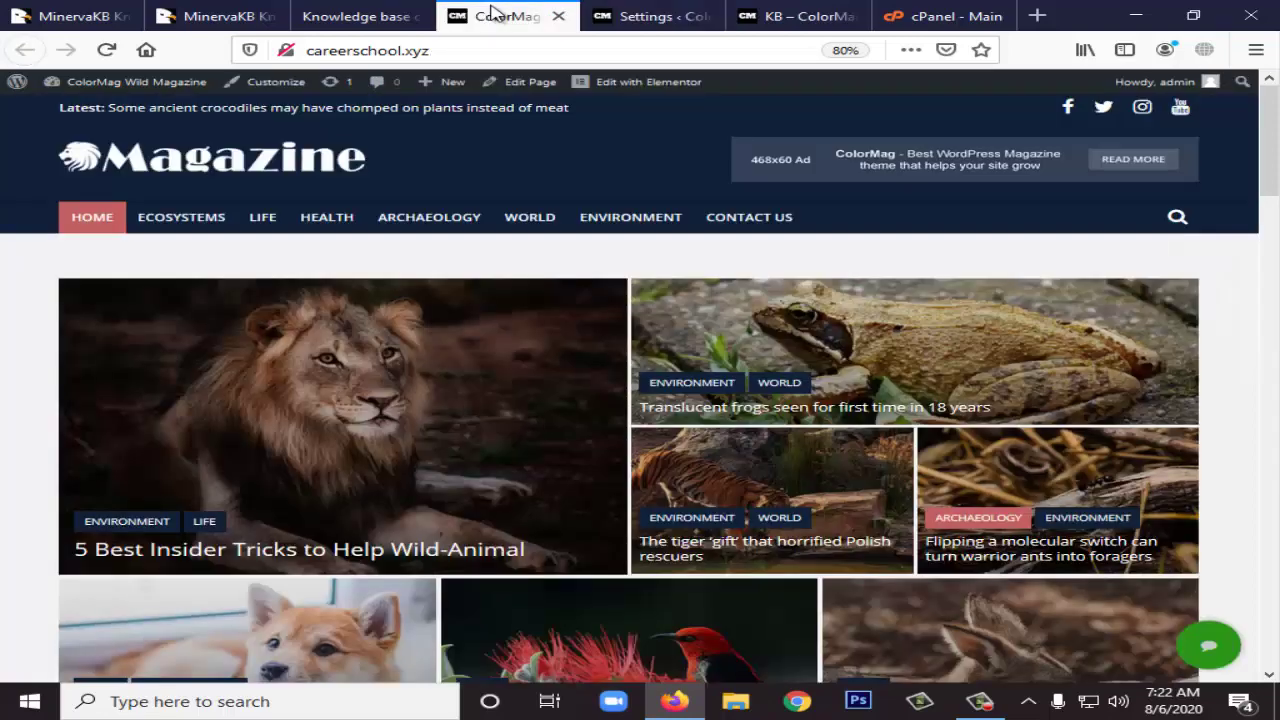
left_click(345, 14)
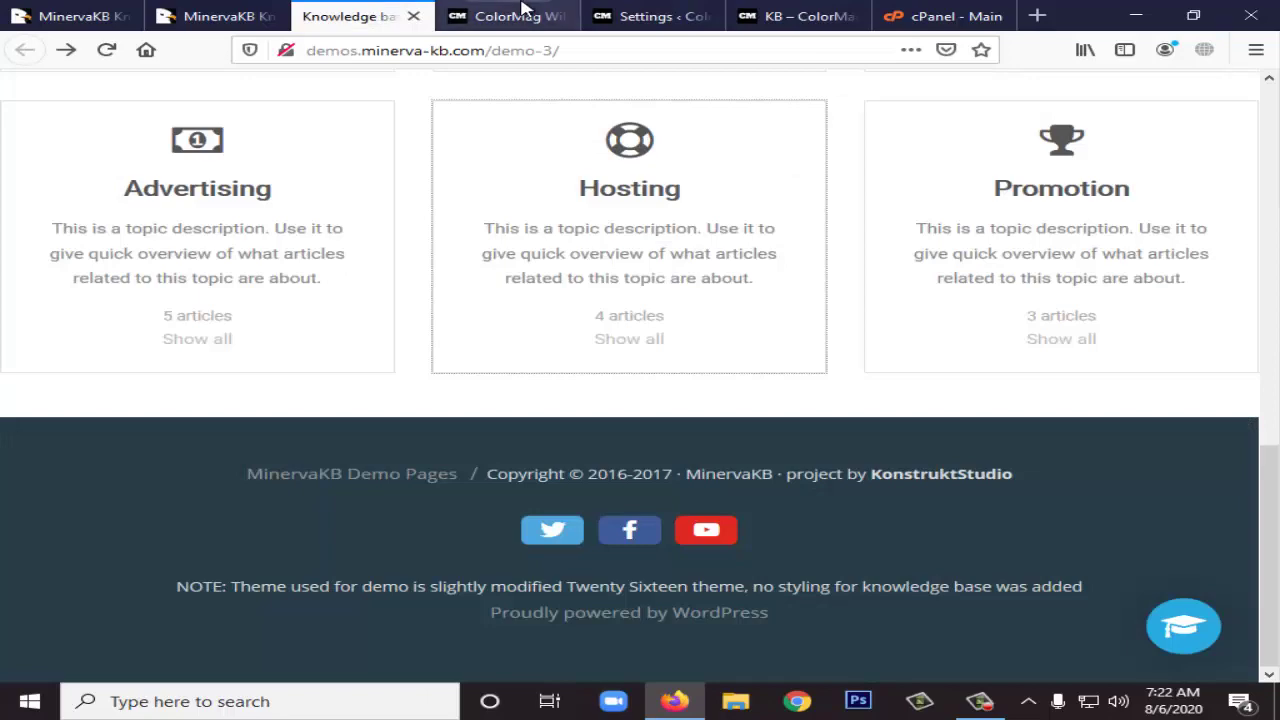
left_click(200, 10)
scroll(560, 420, "down", 3)
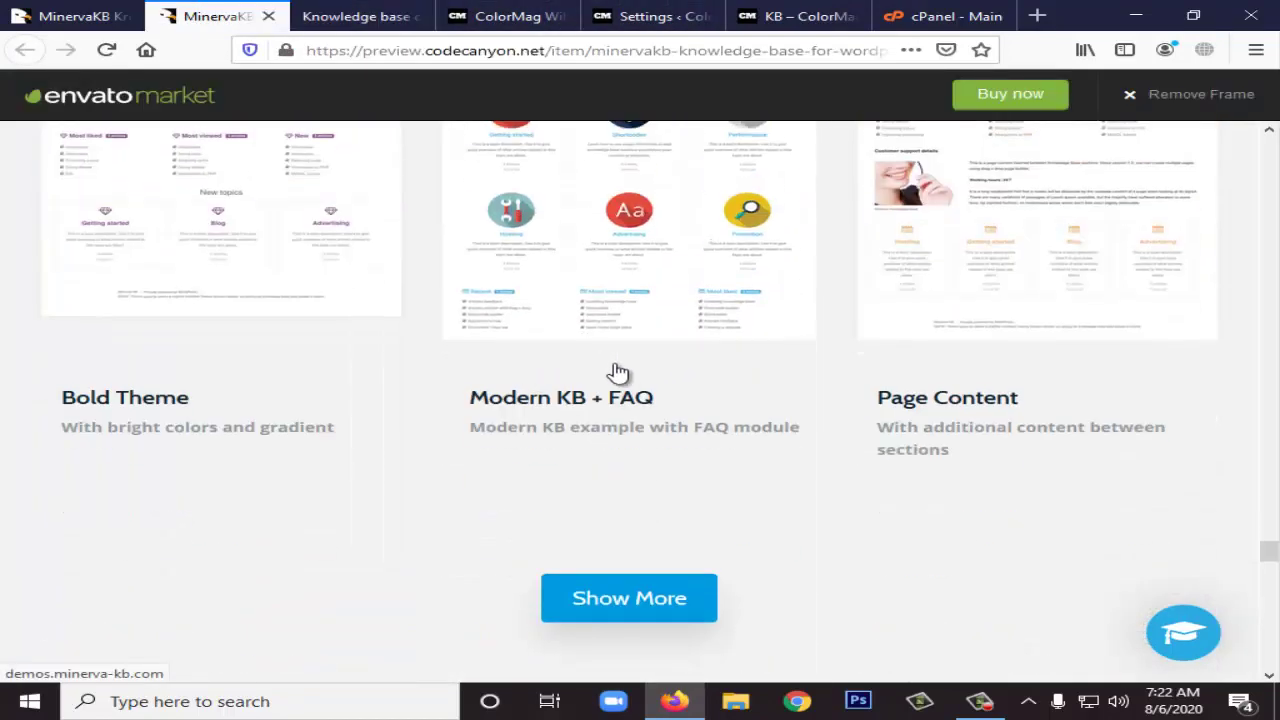
scroll(618, 372, "up", 3)
left_click(592, 12)
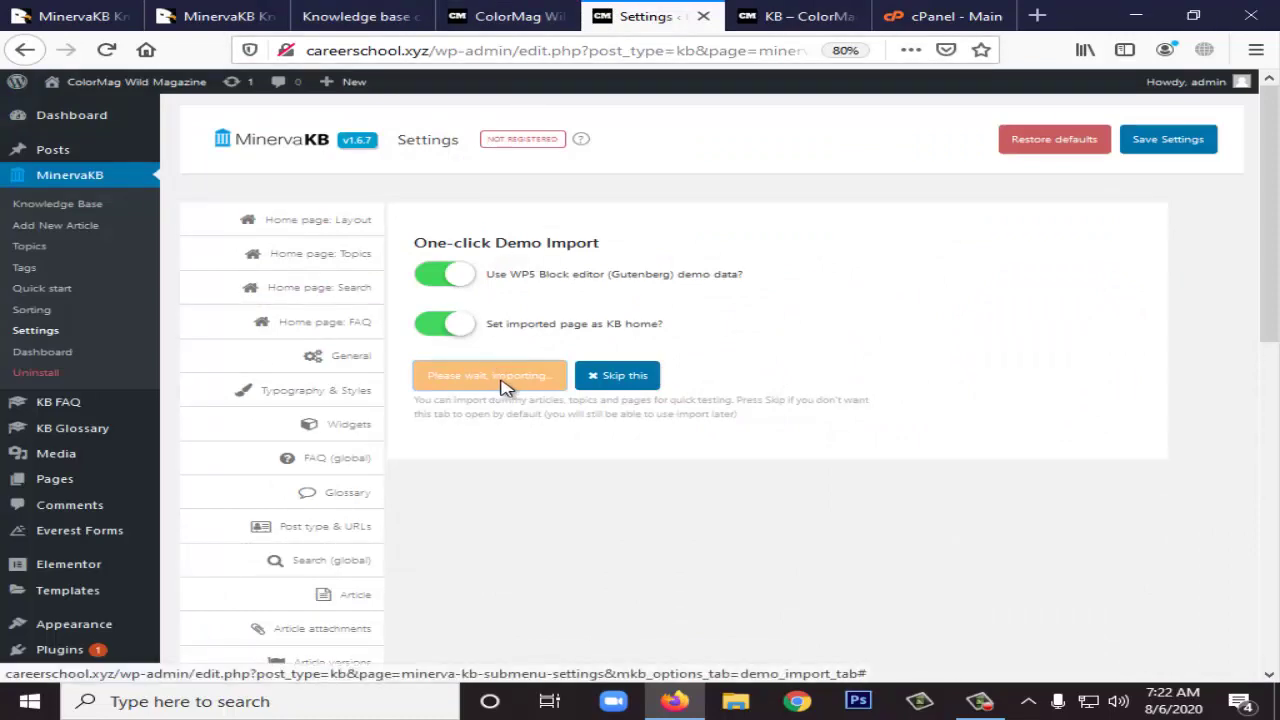
- Examine the demo import output and the lists of imported articles, topics, tags, attachments and FAQ questions
scroll(560, 405, "down", 3)
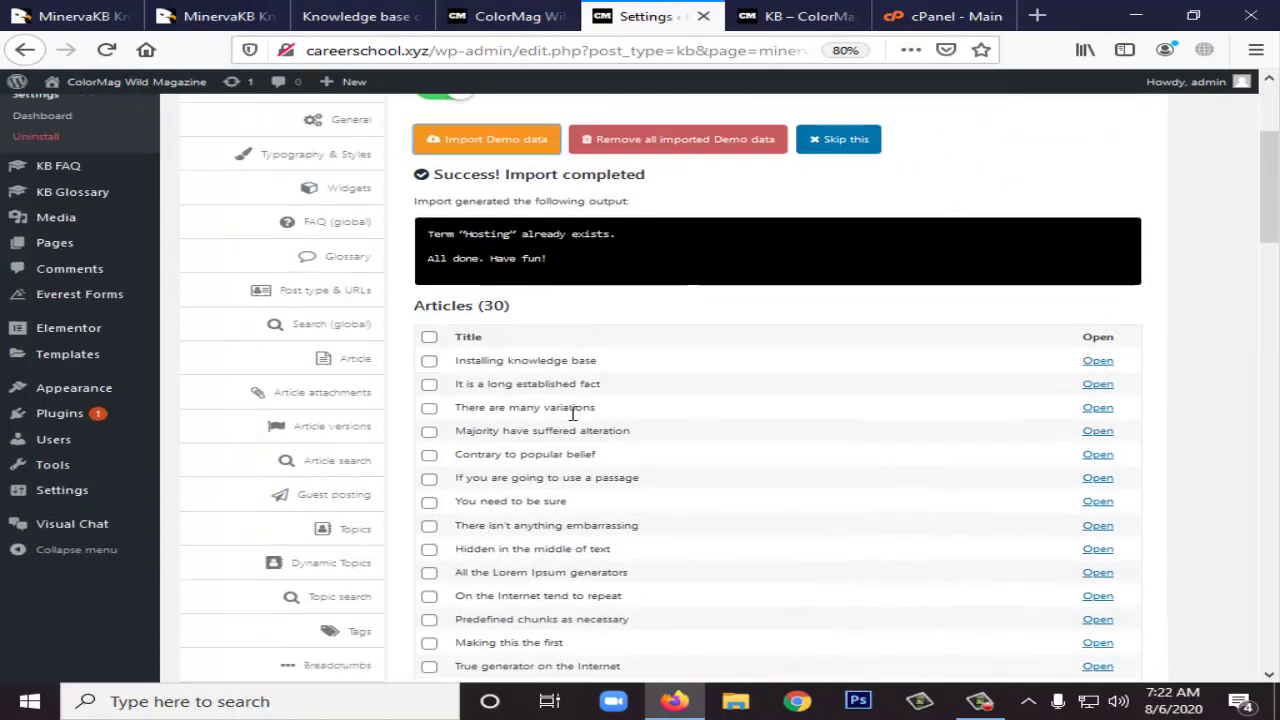
scroll(546, 349, "down", 1)
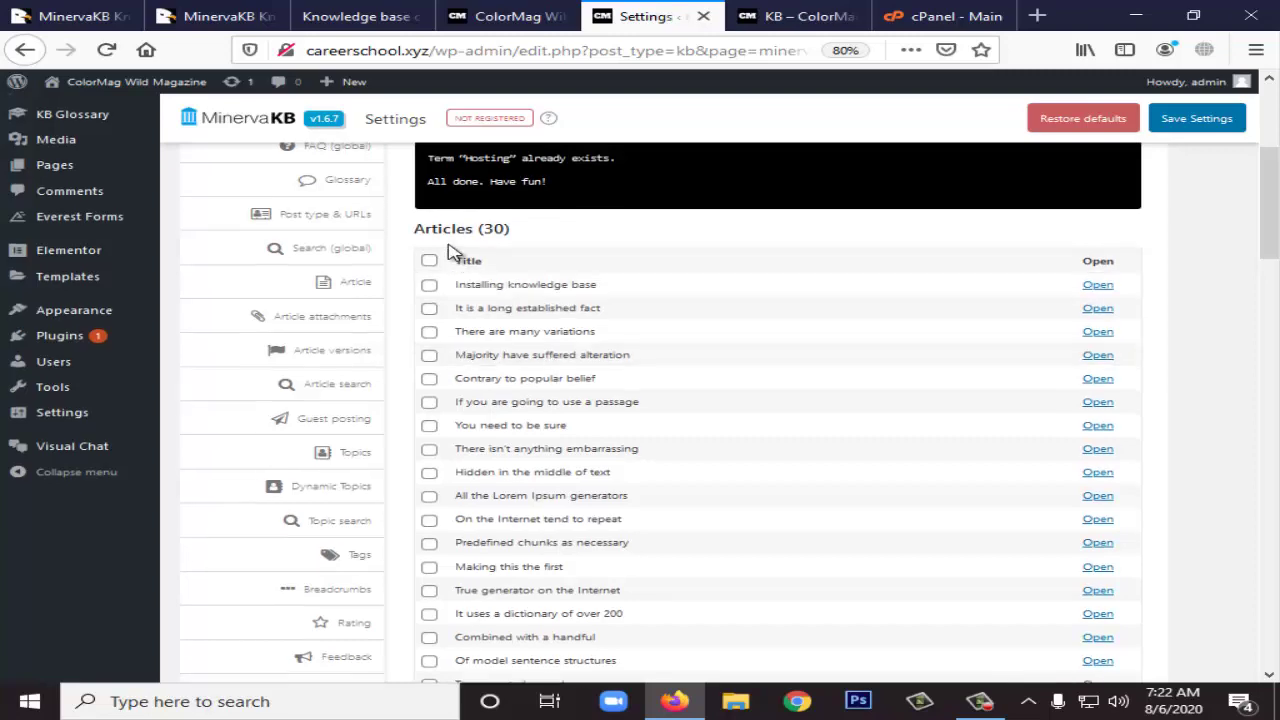
scroll(449, 251, "up", 2)
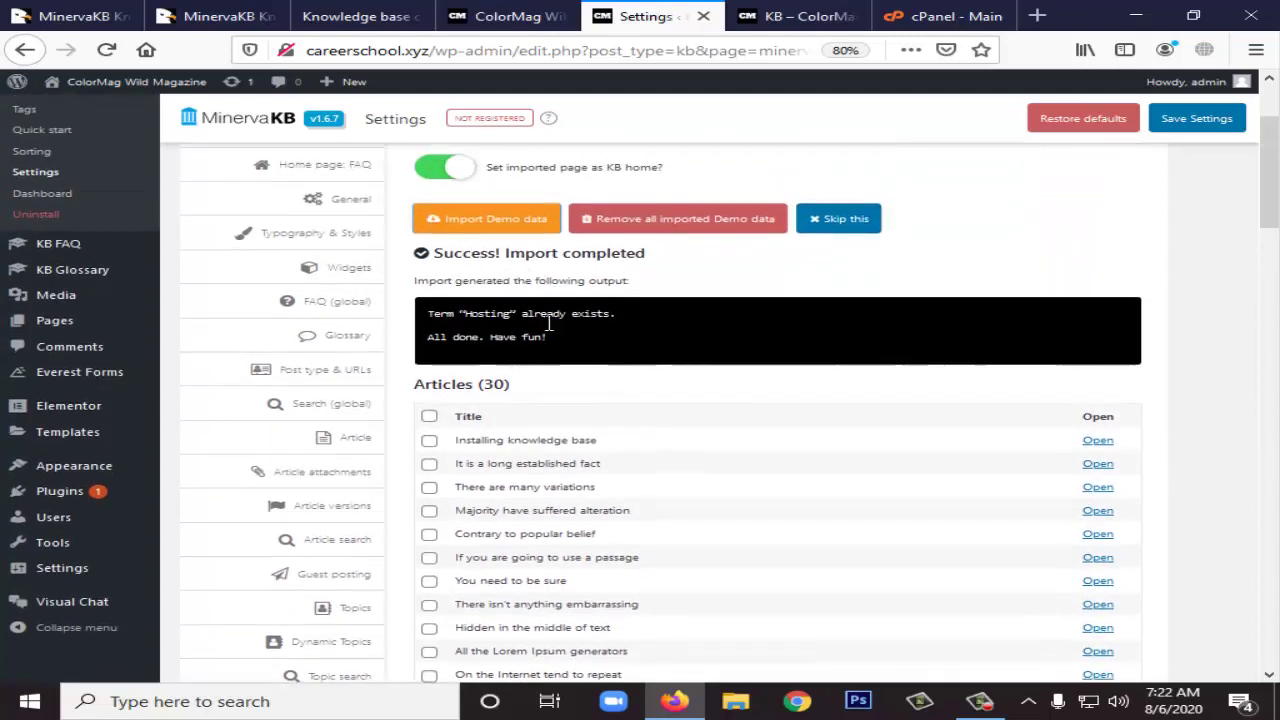
scroll(549, 331, "down", 10)
scroll(477, 418, "down", 15)
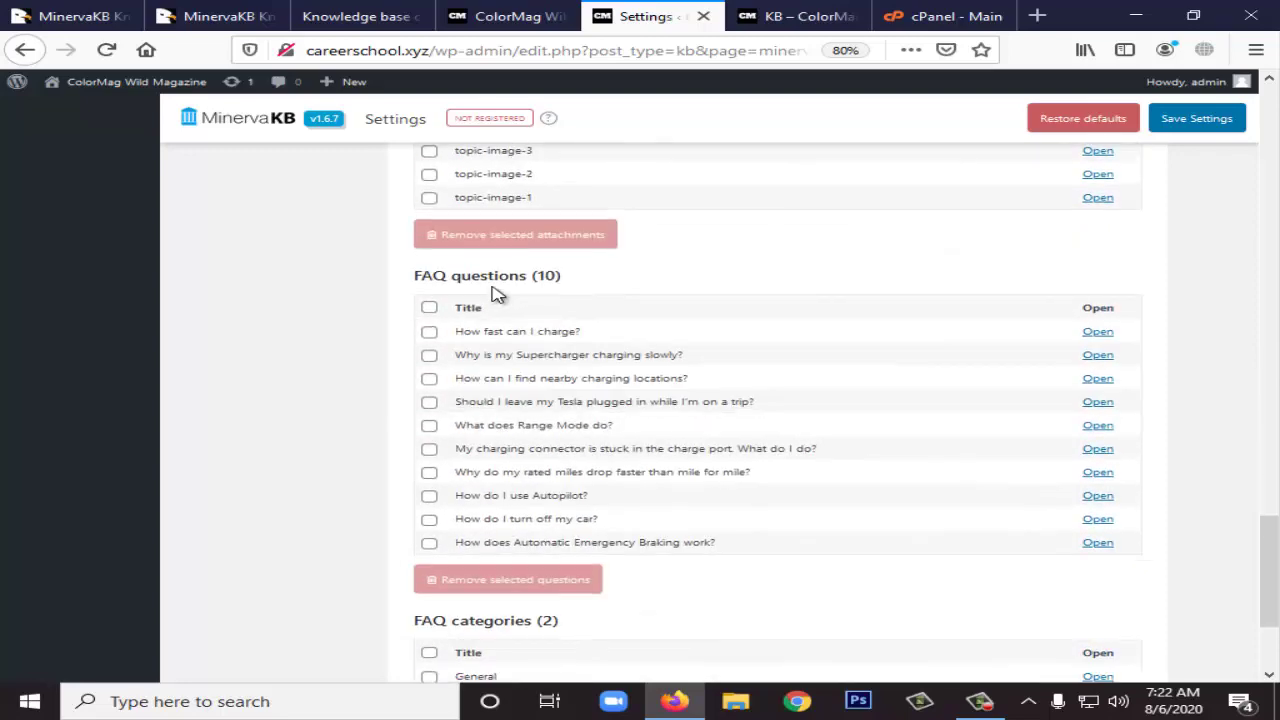
scroll(514, 363, "up", 12)
scroll(514, 363, "up", 10)
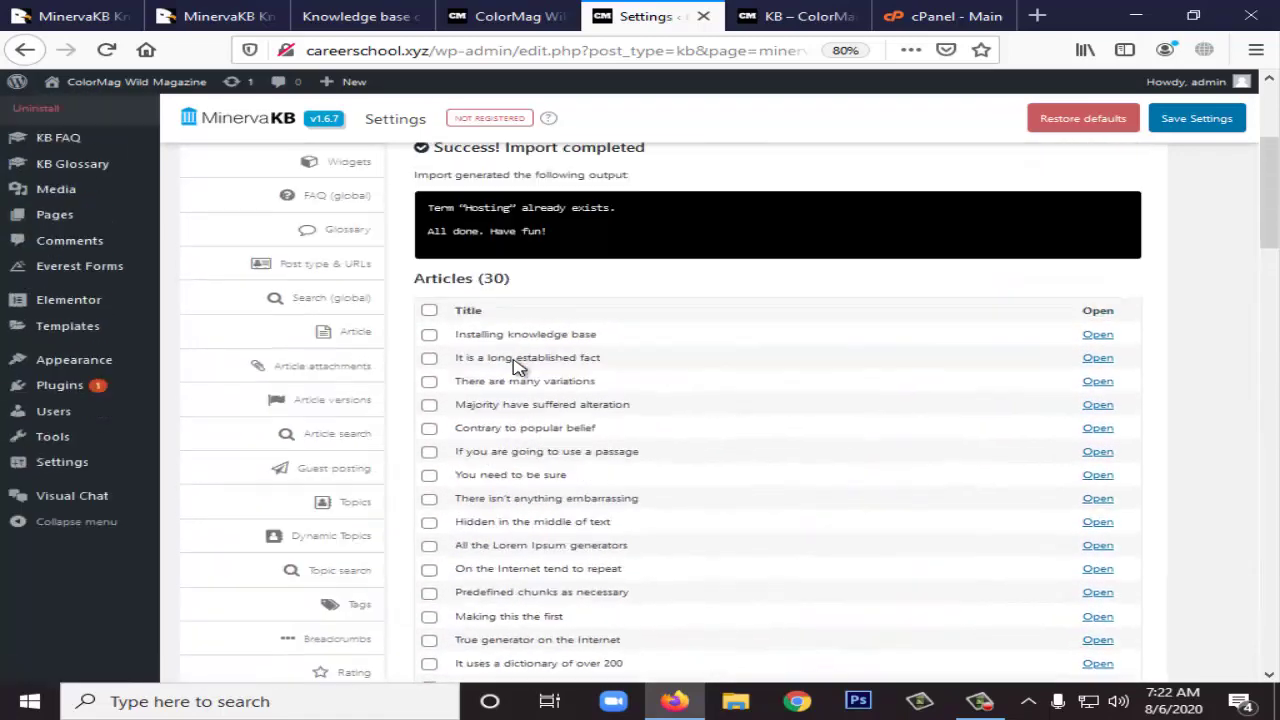
scroll(600, 325, "down", 1)
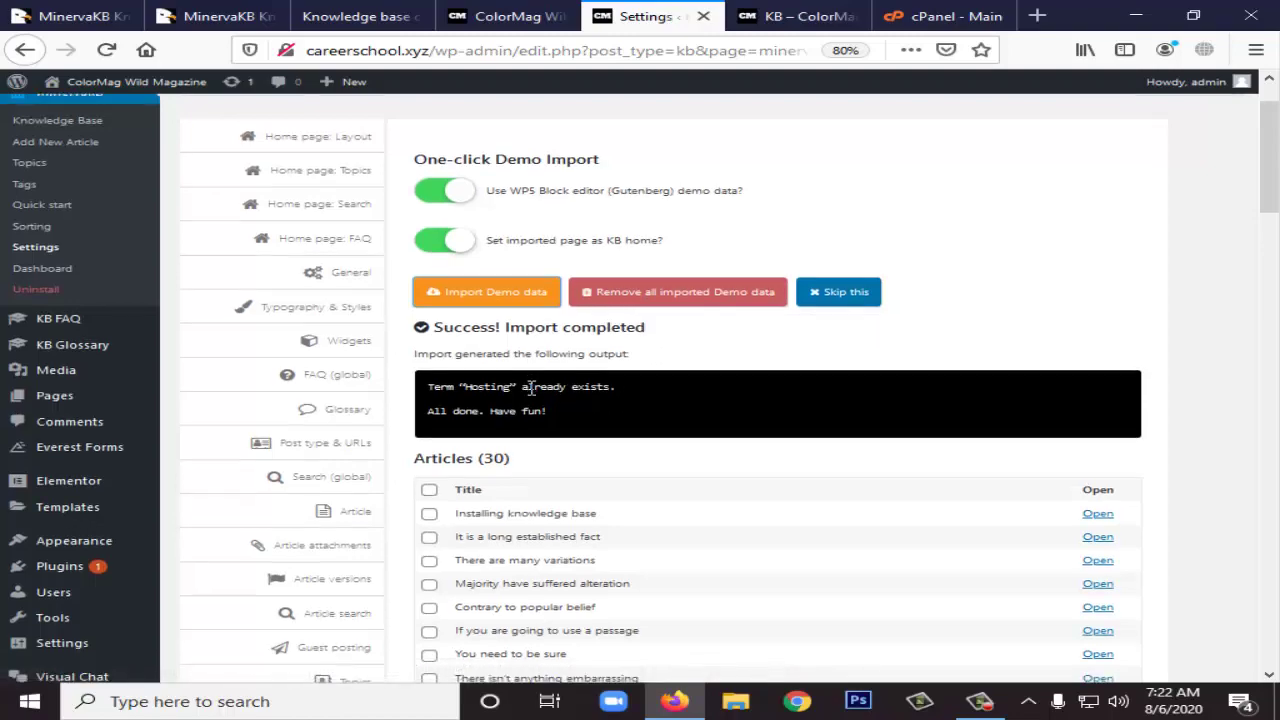
scroll(530, 390, "down", 15)
scroll(531, 388, "up", 15)
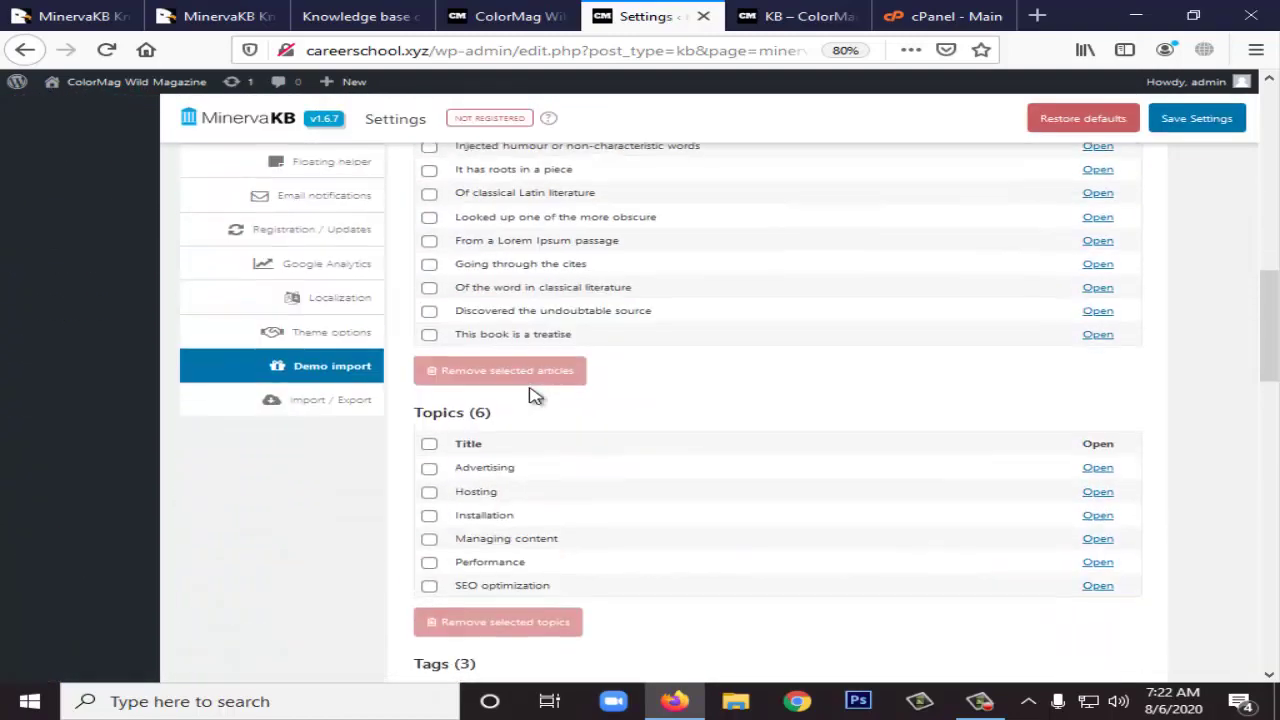
scroll(343, 345, "down", 12)
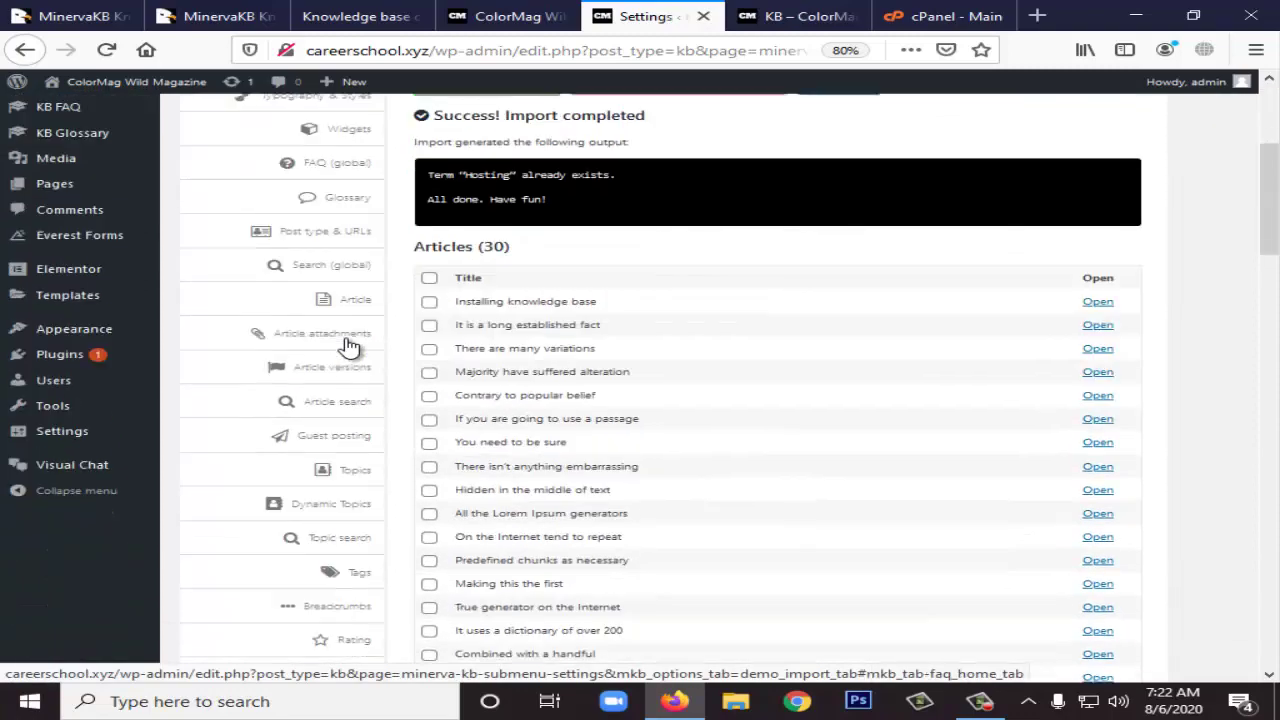
scroll(347, 375, "up", 1)
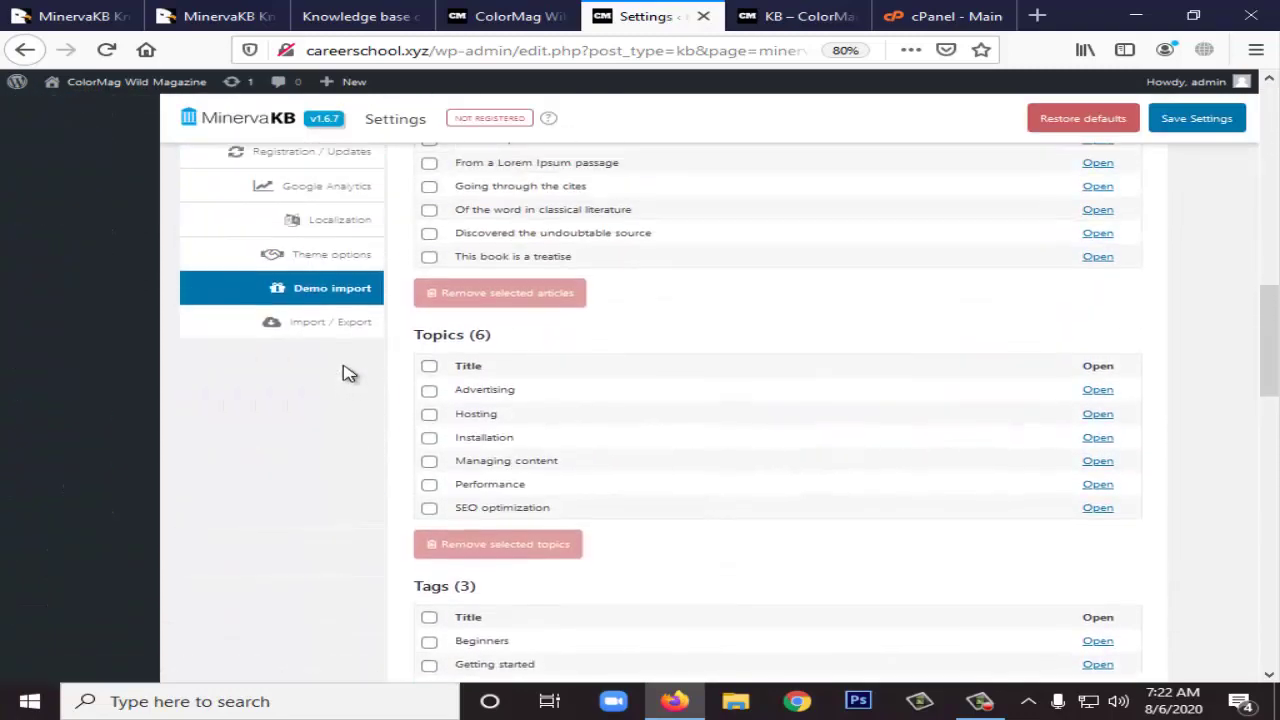
scroll(337, 337, "up", 9)
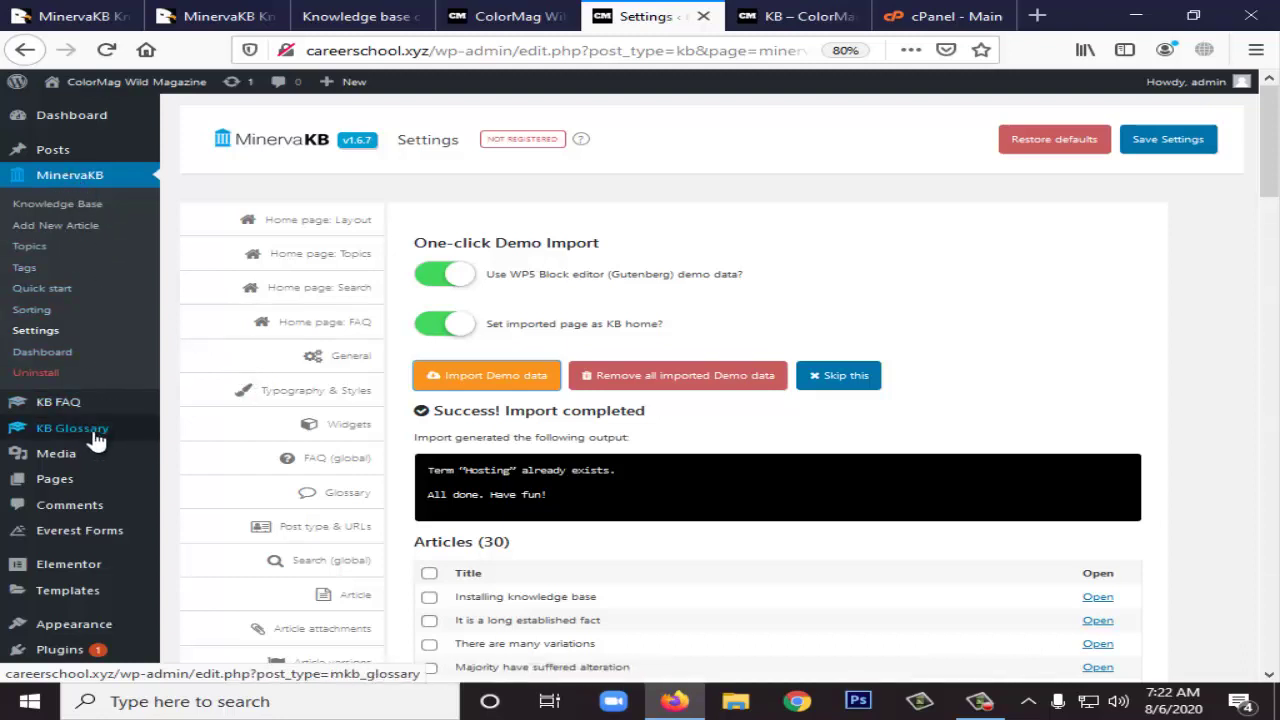
- From the list of all KB FAQ questions, open "How does Automatic Emergency Braking work?" for editing
mouse_move(87, 405)
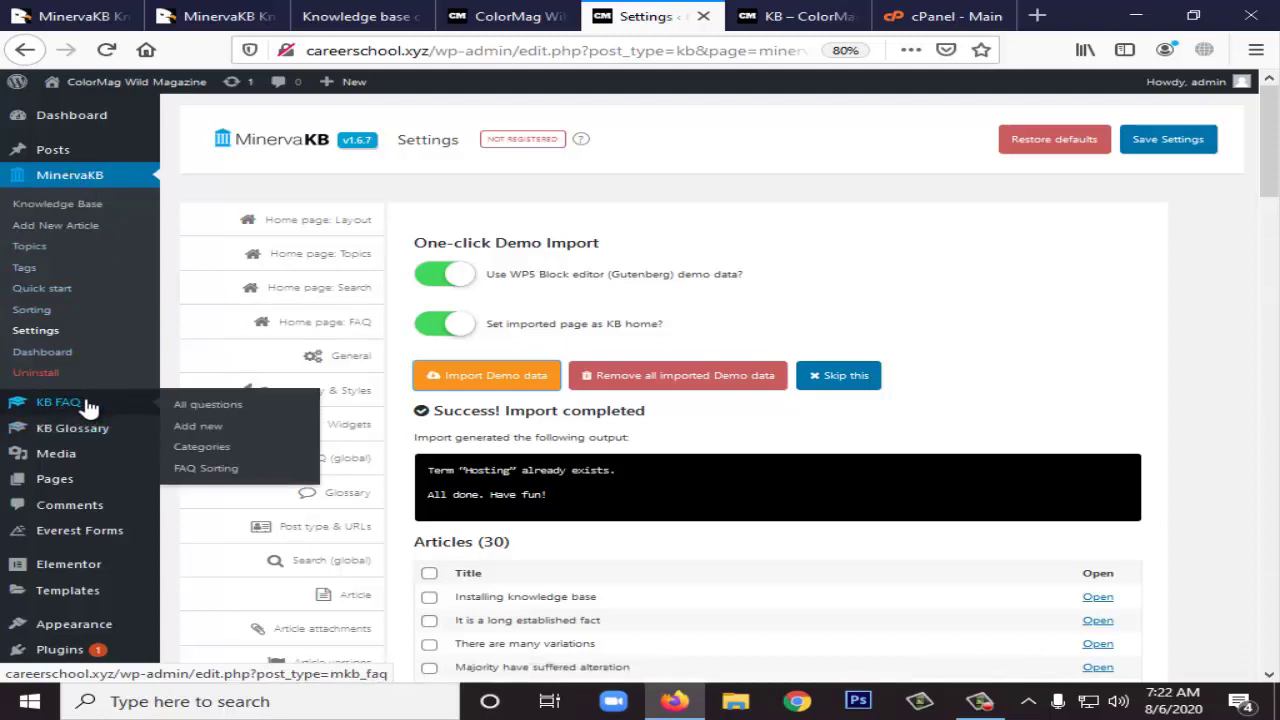
left_click(200, 405)
mouse_move(266, 243)
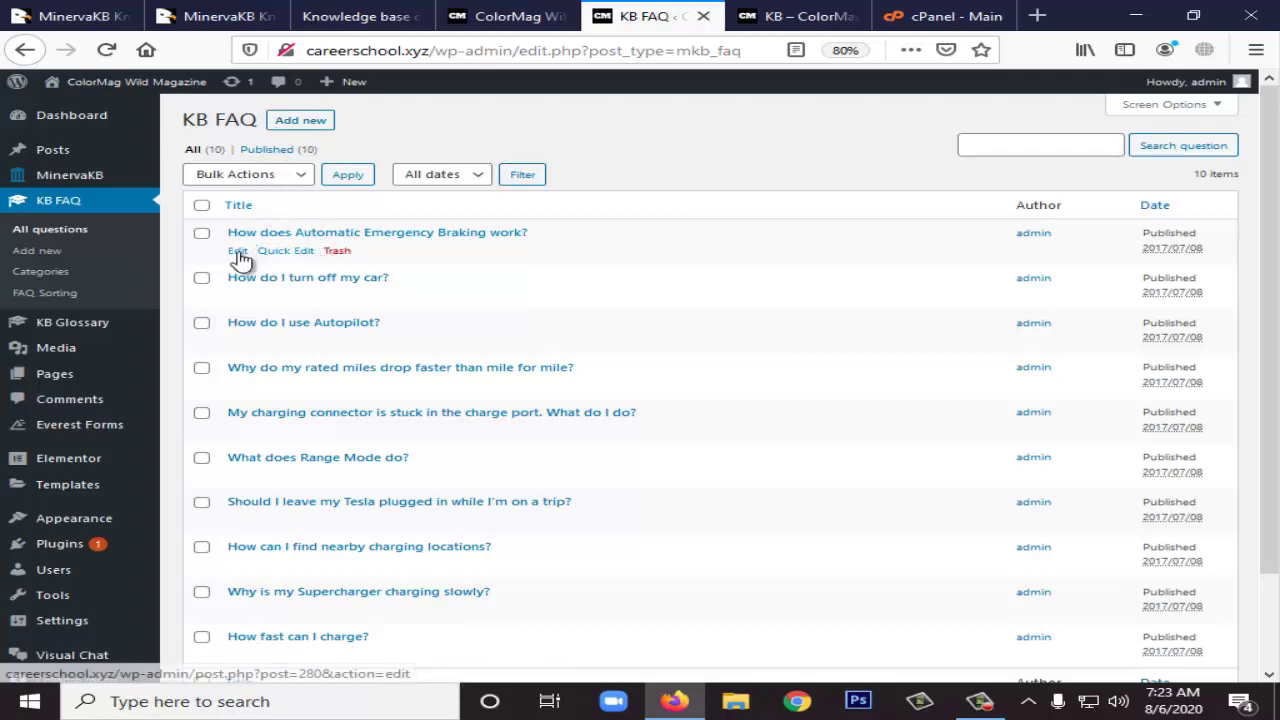
left_click(240, 256)
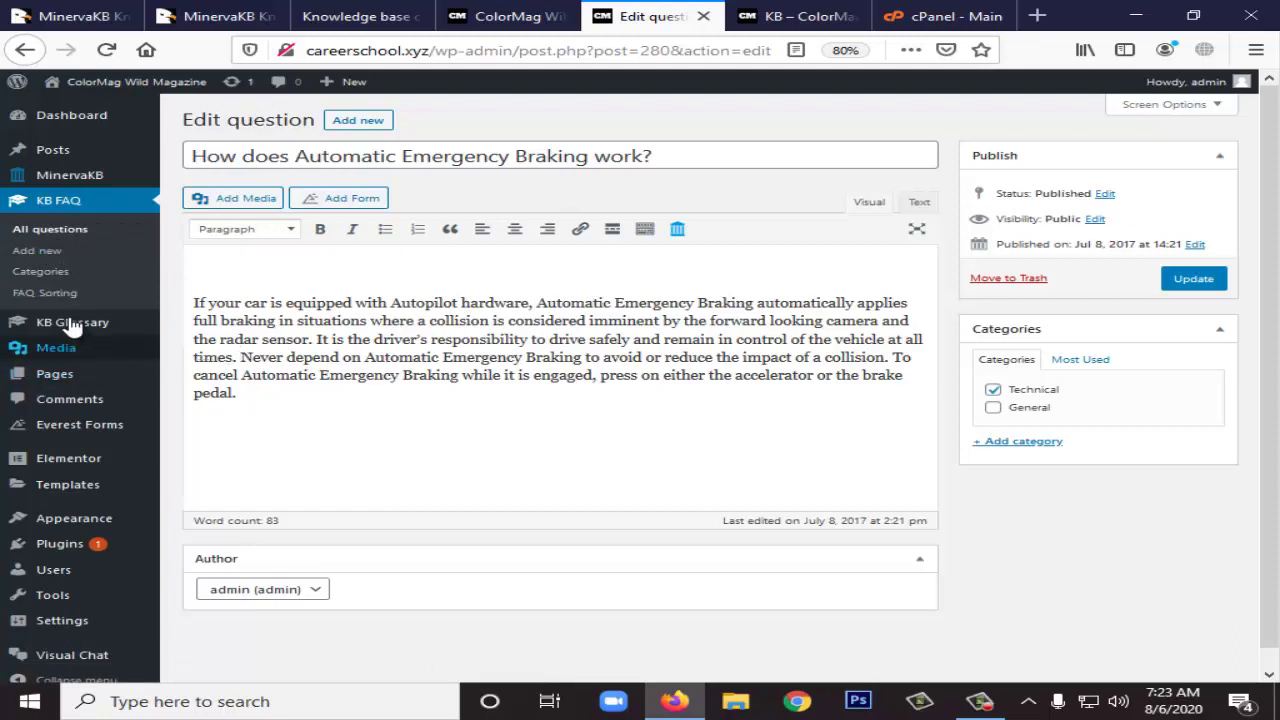
- Open the KB Glossary terms and examine the new term form, including its glossary synonyms field
mouse_move(63, 323)
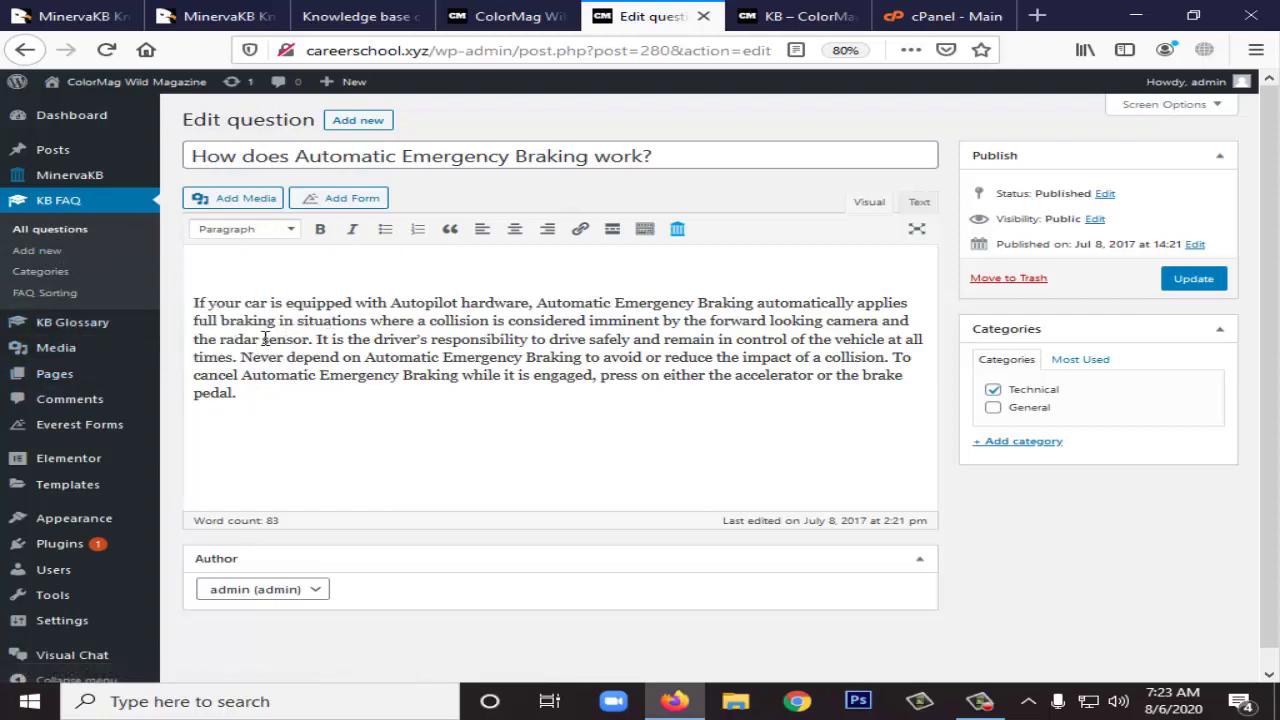
left_click(205, 345)
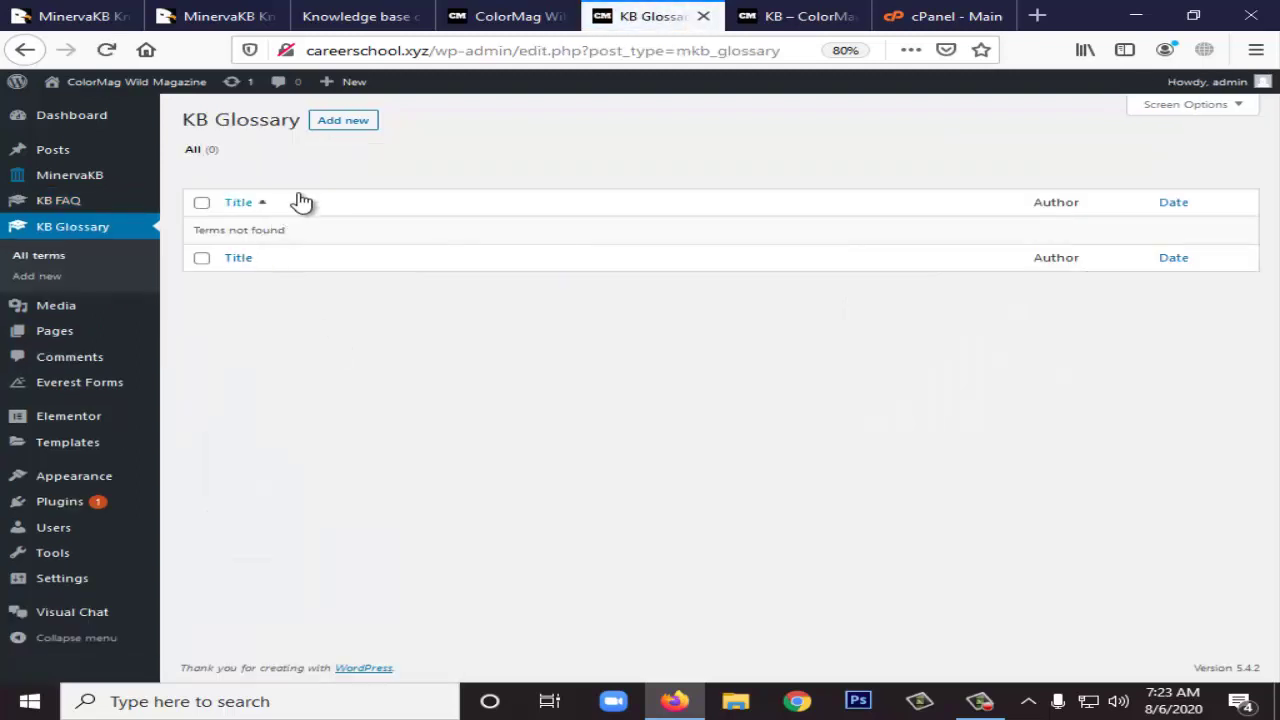
left_click(344, 122)
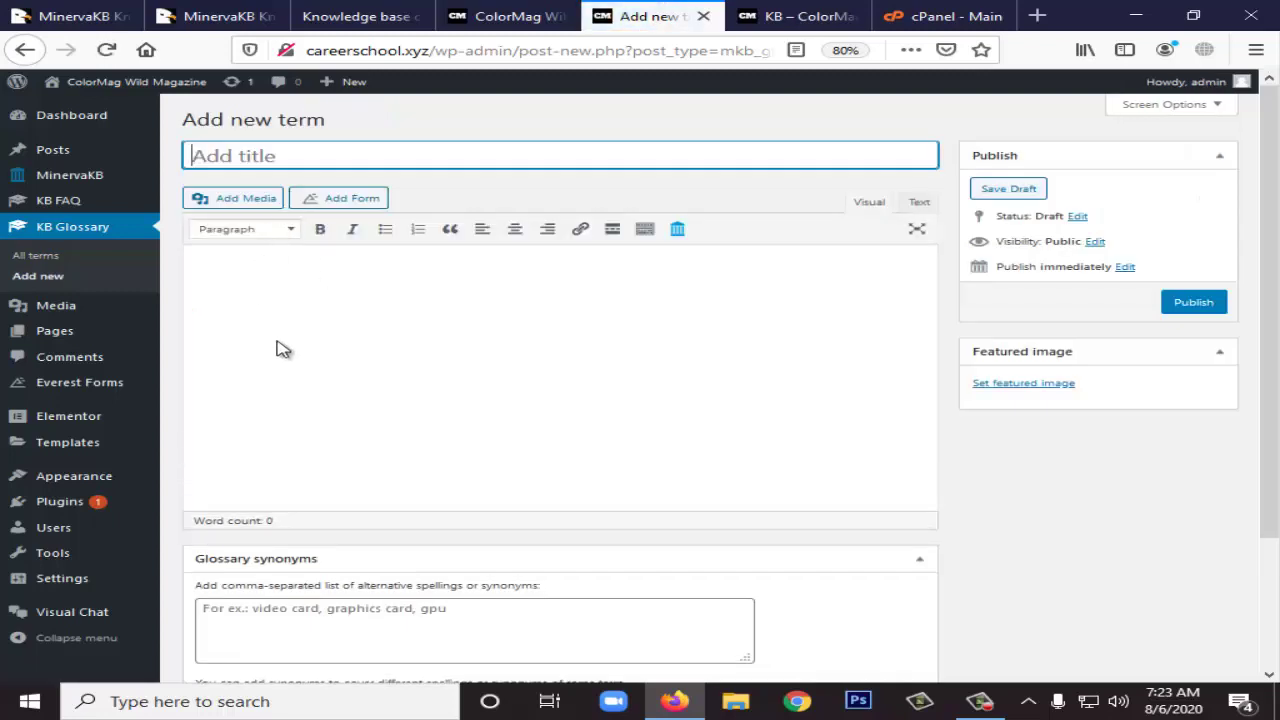
scroll(285, 350, "down", 3)
scroll(724, 352, "up", 3)
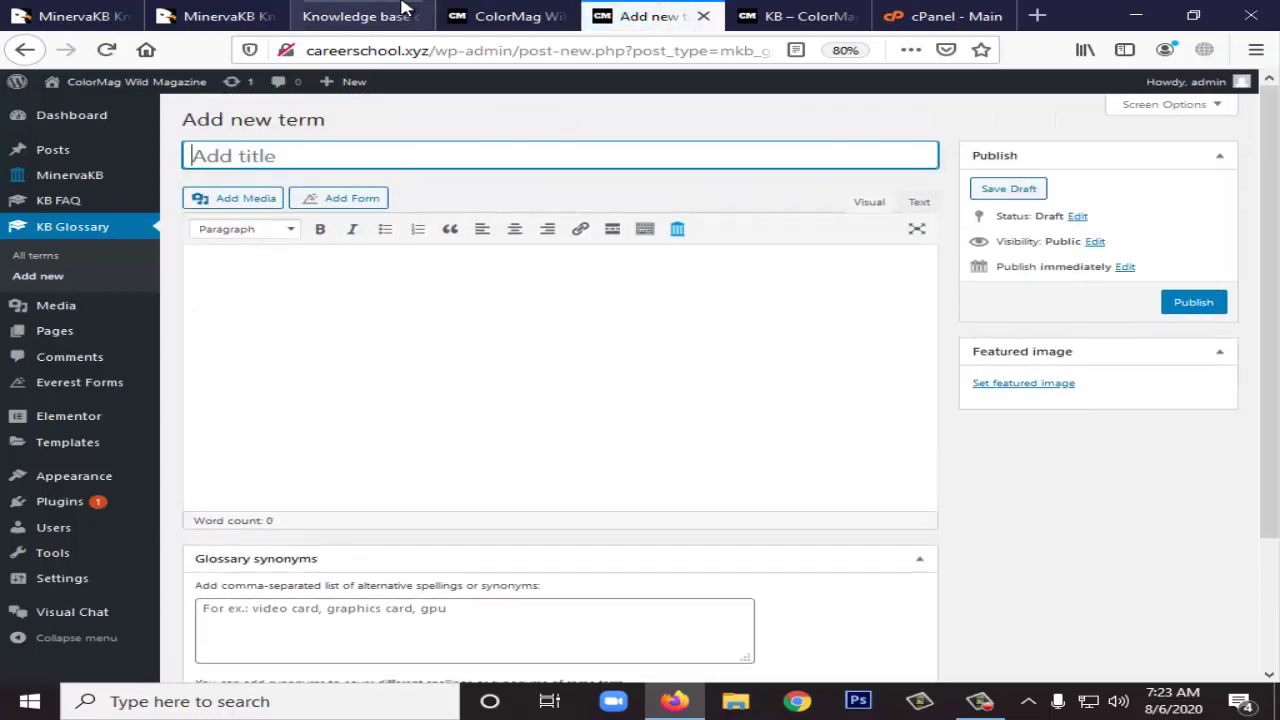
- Review the features list and item details on the MinervaKB CodeCanyon page
left_click(112, 25)
scroll(515, 420, "up", 10)
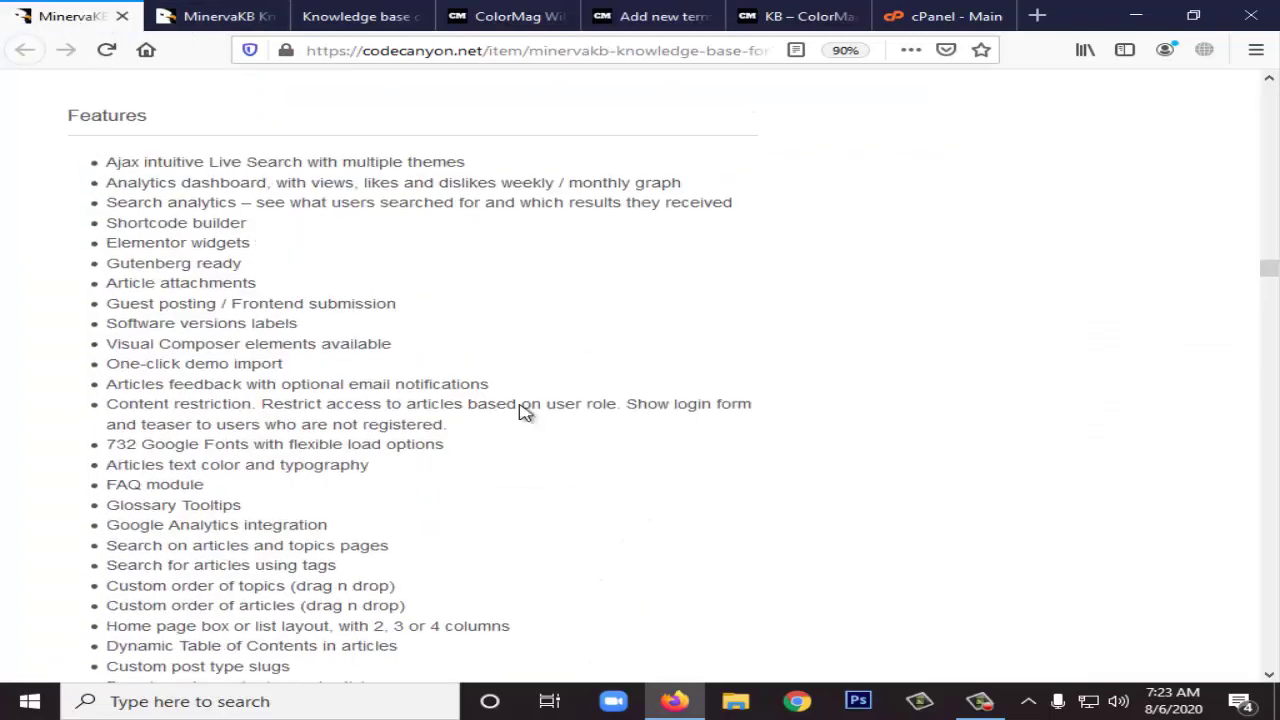
scroll(505, 445, "up", 15)
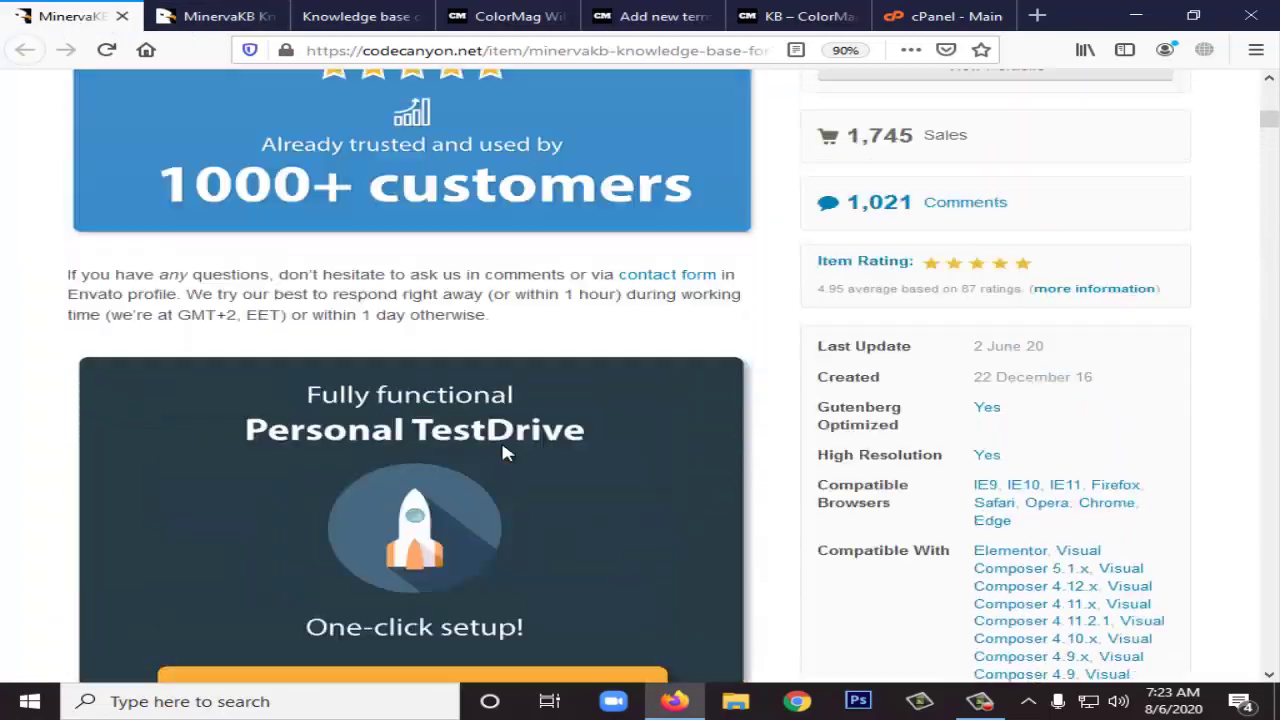